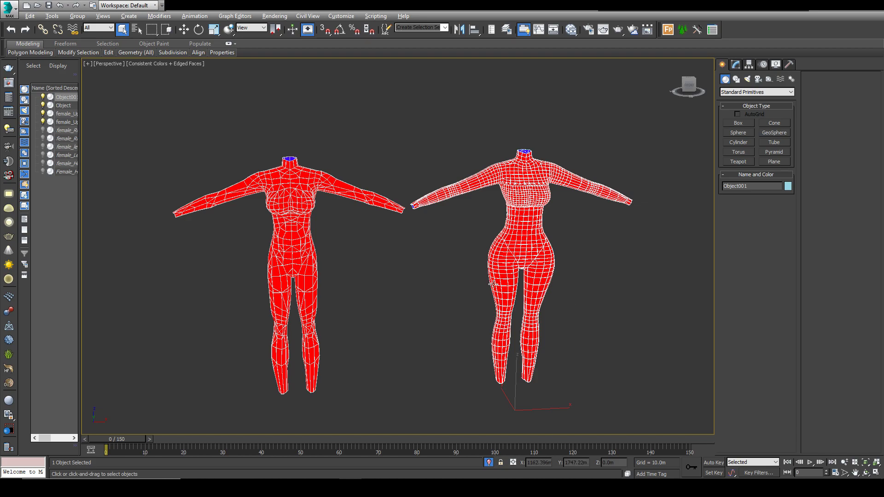
- Examine the low-poly body and the denser, curvier body mesh side by side from the front and back
left_click(433, 281)
middle_click_drag(427, 300, 407, 311, "alt")
middle_click_drag(276, 209, 401, 285, "alt")
scroll(355, 223, "up", 3)
scroll(356, 223, "down", 2)
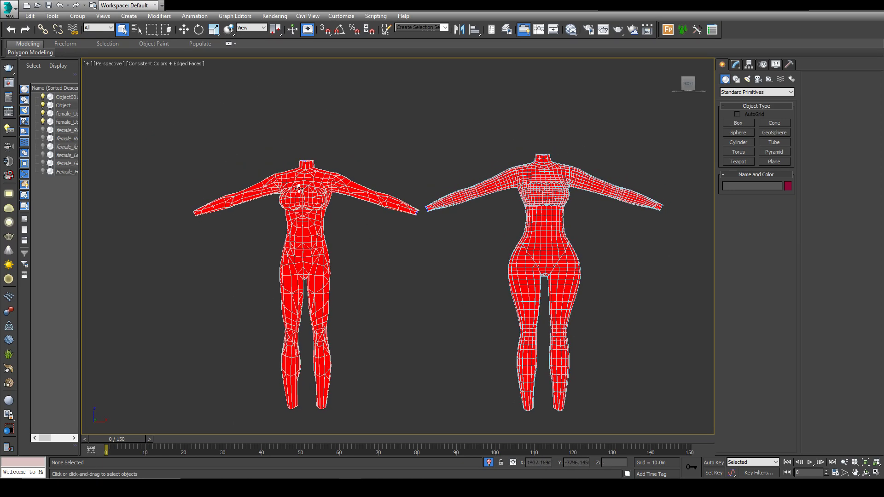
middle_click_drag(348, 253, 532, 262, "alt")
scroll(514, 261, "up", 3)
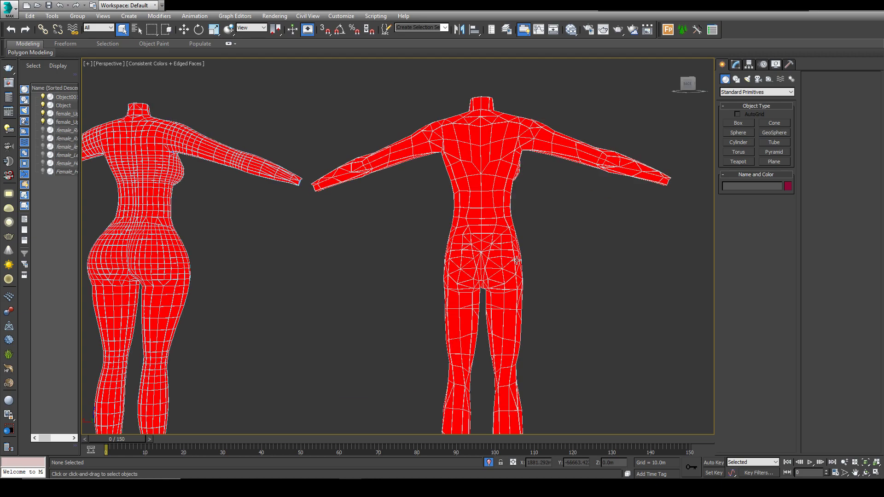
middle_click_drag(511, 304, 465, 287, "alt")
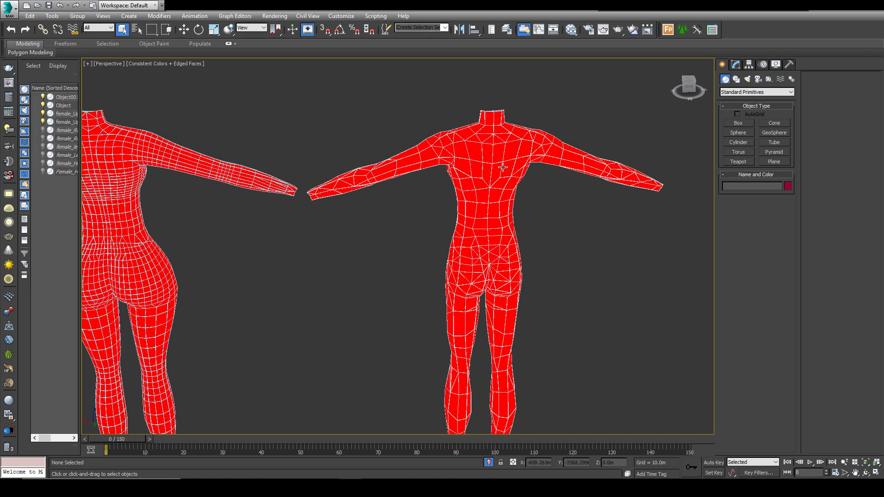
middle_click_drag(474, 287, 375, 297, "alt")
middle_click_drag(377, 251, 343, 235, "alt")
middle_click_drag(467, 280, 426, 286)
scroll(446, 286, "down", 3)
- Select the low-poly body and the denser body in turn to compare their wireframes
left_click(531, 262)
left_click(399, 271)
left_click(296, 265)
left_click(458, 358)
left_click(276, 203)
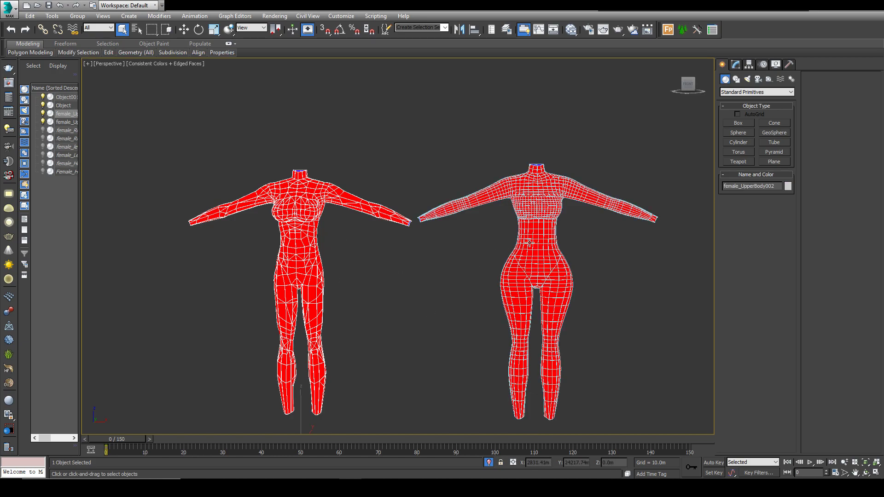
left_click(529, 242)
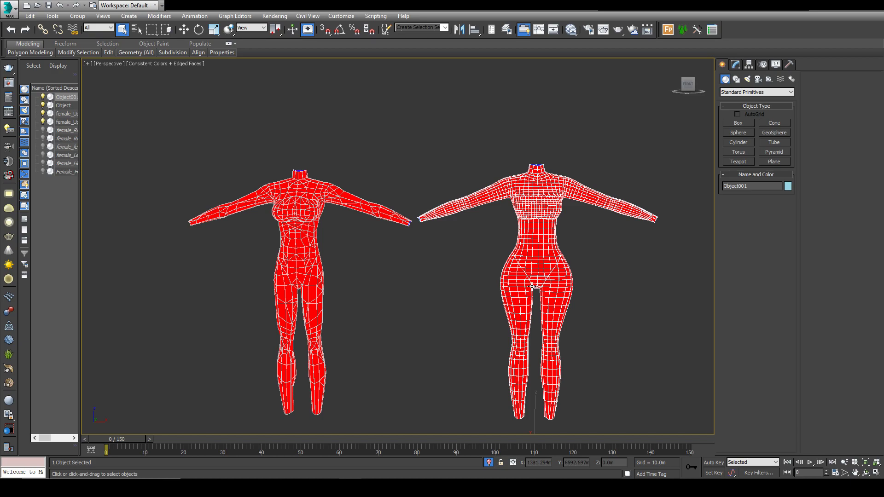
left_click(334, 277)
left_click(311, 271)
- Inspect the low-poly body's topology up close from the front and back against the denser body
middle_click_drag(344, 273, 436, 255)
scroll(455, 259, "up", 5)
scroll(549, 267, "down", 5)
middle_click_drag(548, 267, 576, 270, "alt")
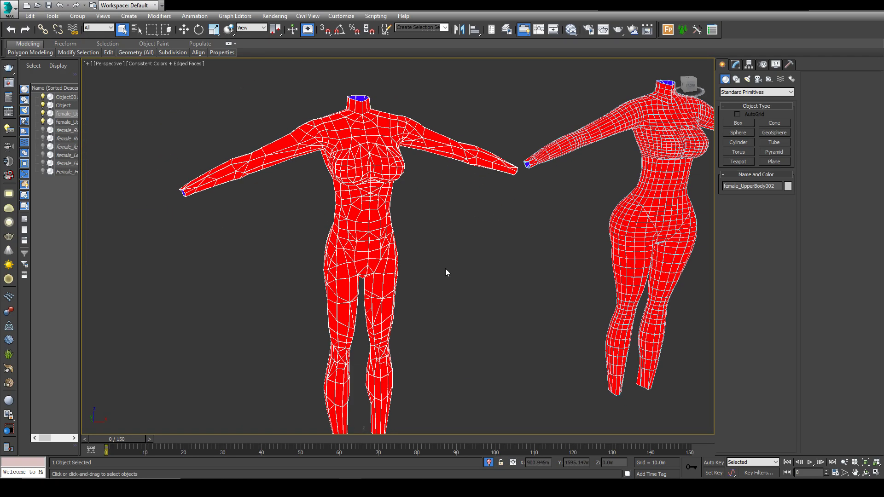
middle_click_drag(446, 269, 417, 256, "alt")
scroll(435, 273, "down", 4)
scroll(430, 273, "up", 4)
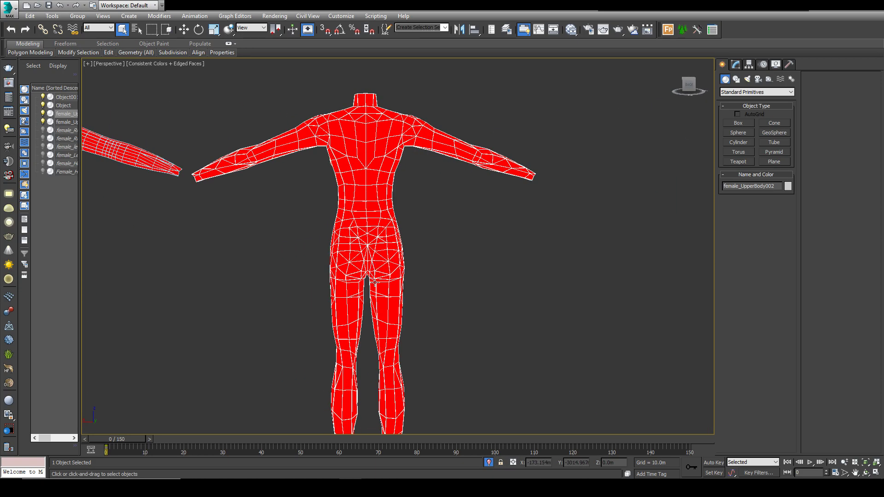
scroll(416, 256, "down", 3)
middle_click_drag(177, 280, 354, 258)
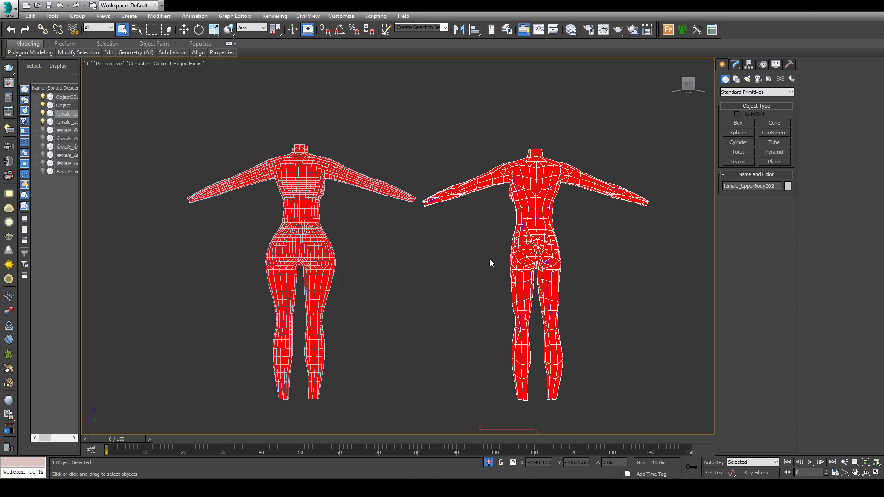
middle_click_drag(330, 262, 490, 283, "alt")
middle_click_drag(465, 241, 275, 301)
left_click(507, 305)
- Add an Unwrap UVW modifier to the low-poly body female_UpperBody001 and open its UV editor
scroll(357, 265, "up", 4)
mouse_move(357, 265)
middle_mouse_down("alt")
mouse_move(422, 261)
mouse_move(351, 281)
middle_mouse_up("alt")
scroll(306, 201, "up", 4)
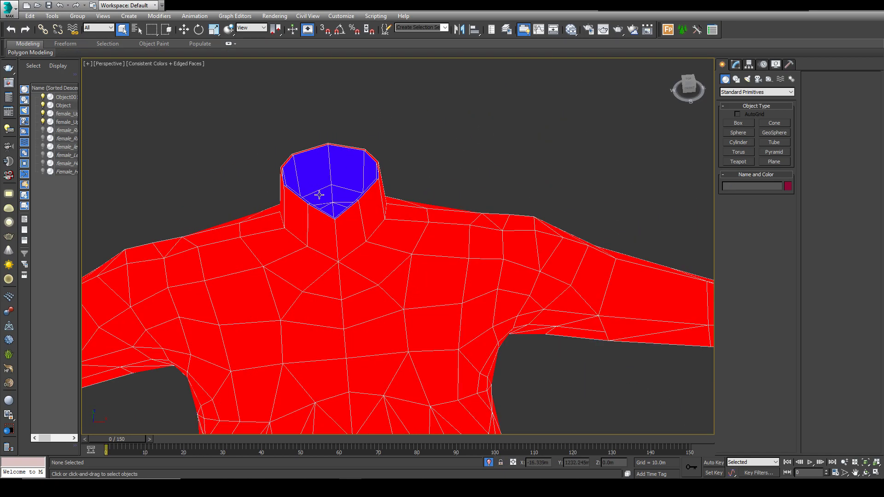
left_click(320, 195)
scroll(323, 195, "down", 7)
left_click(736, 65)
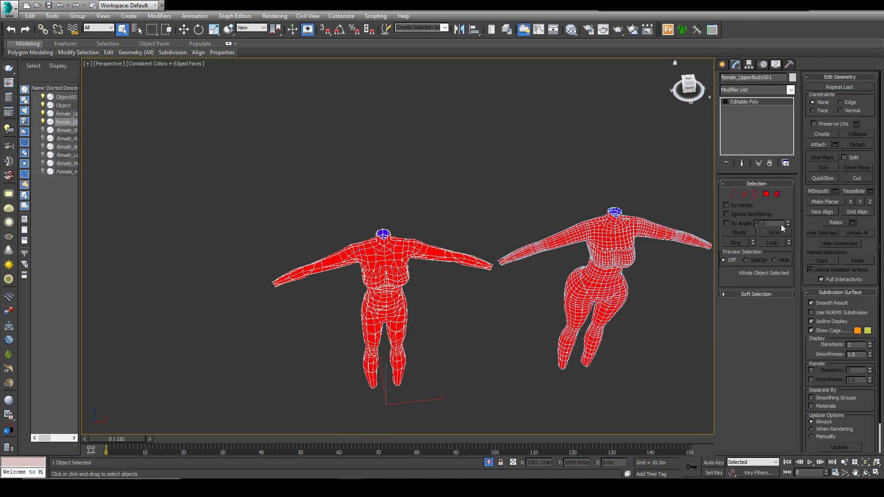
left_click(774, 92)
key("u")
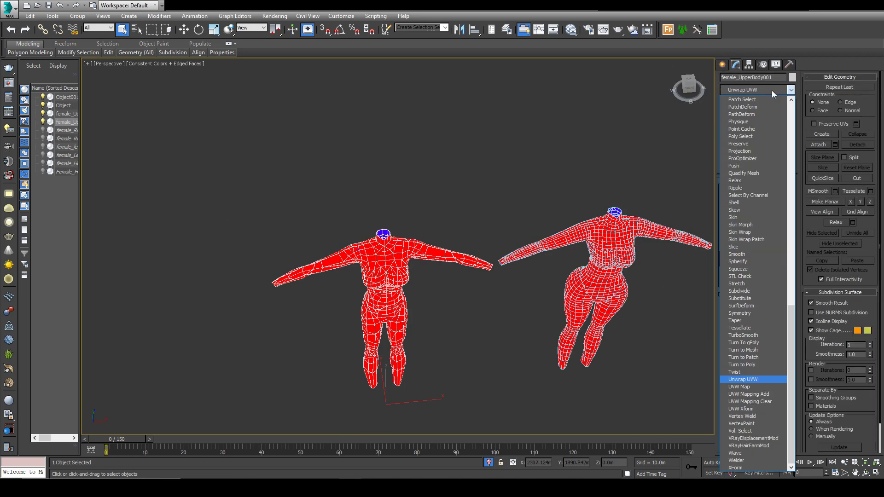
left_click(746, 382)
left_click(756, 291)
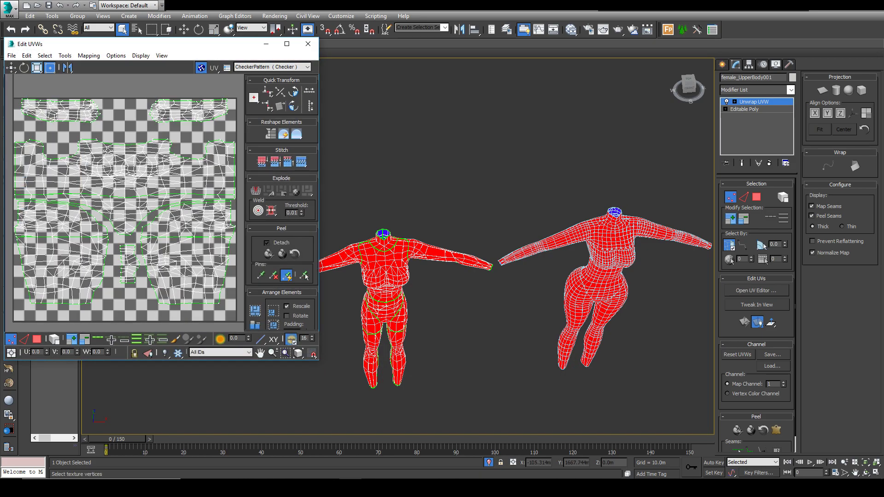
- Hide the UV editor's checker background and set the render height to 512 in the unwrap options
left_click(199, 65)
left_click(224, 69)
left_click_drag(61, 179, 2, 187)
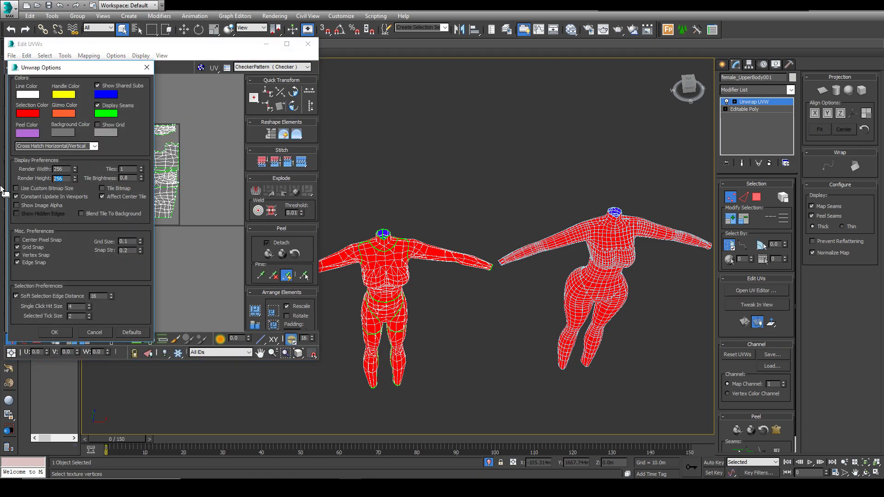
type("512")
key("Return")
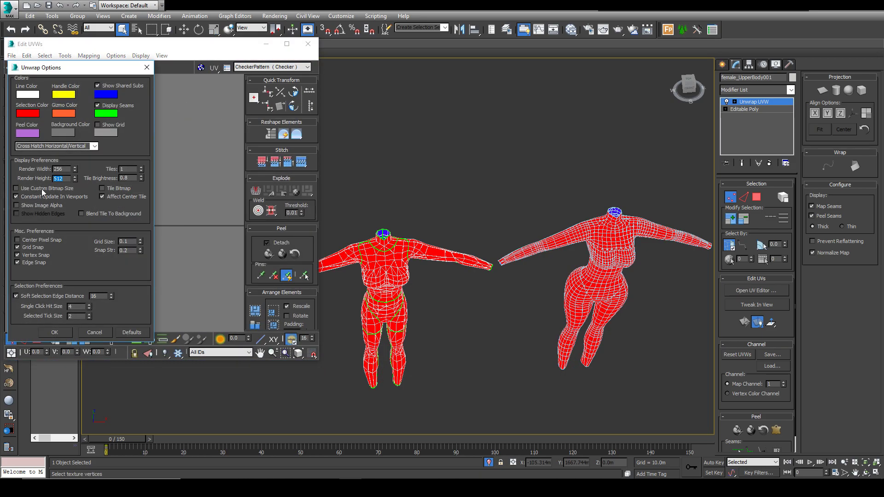
left_click(57, 332)
scroll(180, 162, "down", 3)
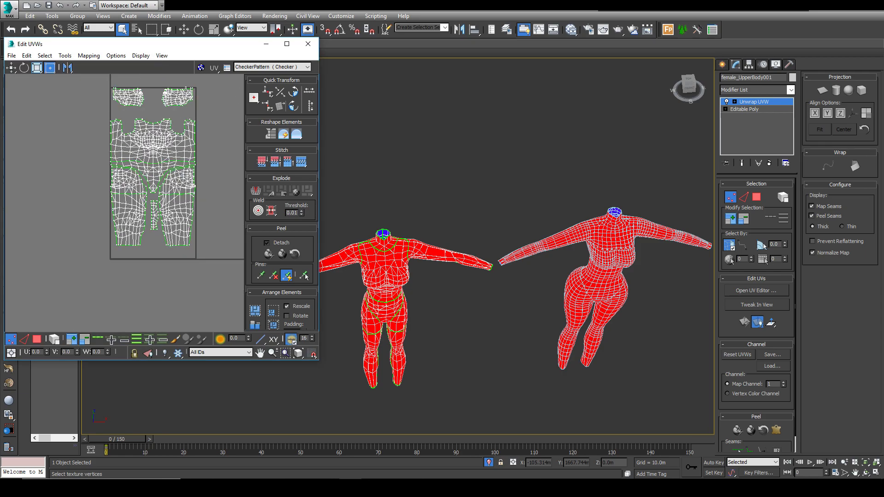
- Examine the body's UV layout, including the seams around the torso and legs, in an enlarged UV editor
scroll(205, 111, "up", 3)
middle_click_drag(107, 231, 143, 182)
left_click(201, 69)
middle_click_drag(185, 127, 154, 141)
scroll(155, 141, "down", 2)
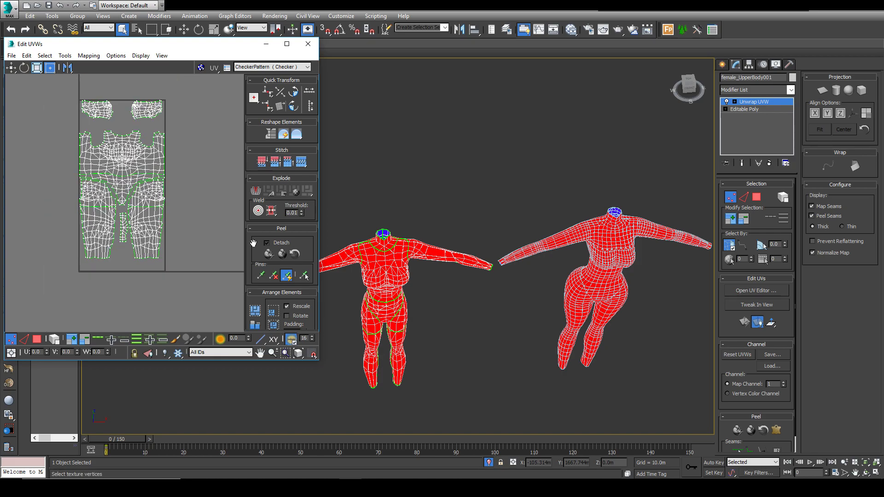
left_click_drag(318, 360, 388, 425)
scroll(212, 259, "up", 4)
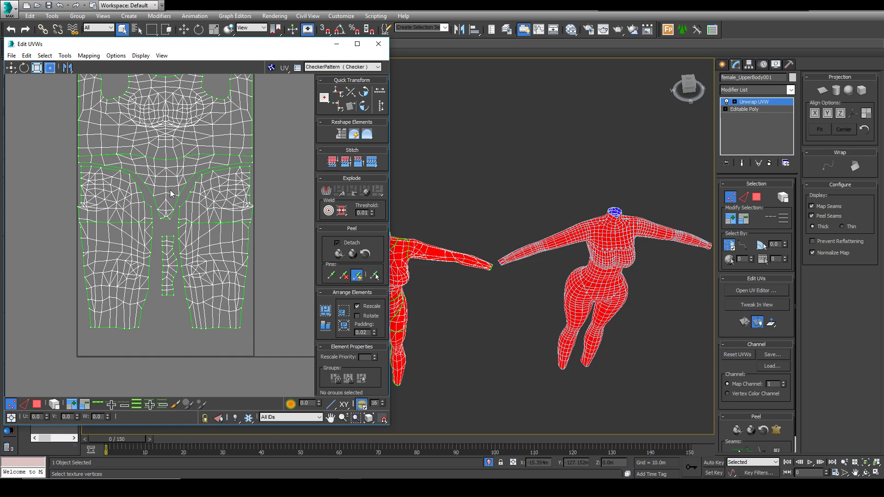
scroll(140, 251, "down", 5)
scroll(150, 207, "up", 3)
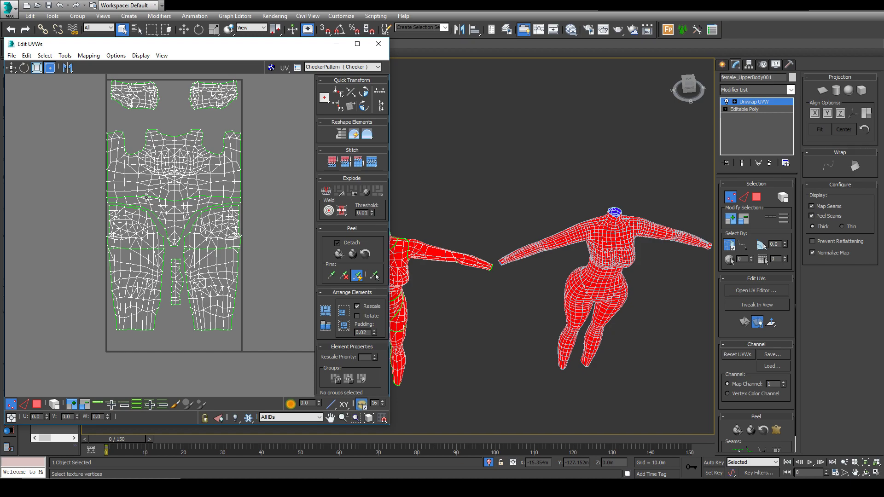
scroll(89, 208, "up", 3)
scroll(116, 216, "down", 4)
scroll(105, 213, "up", 3)
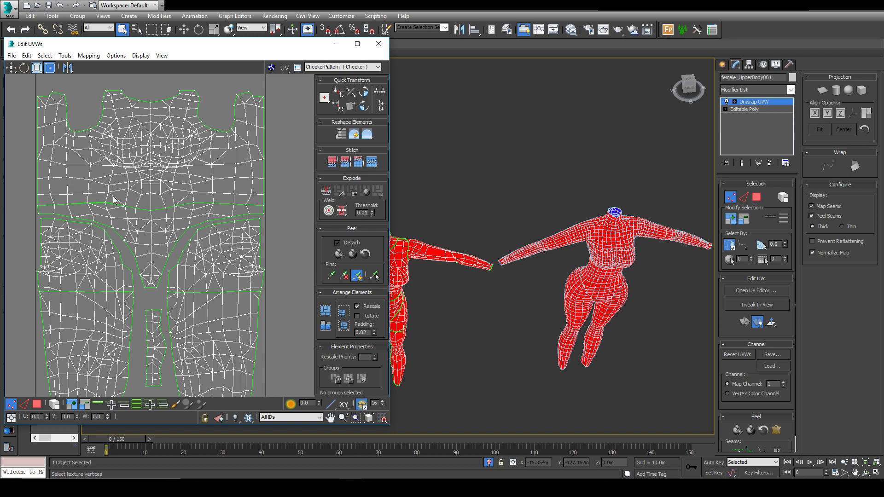
scroll(70, 206, "down", 3)
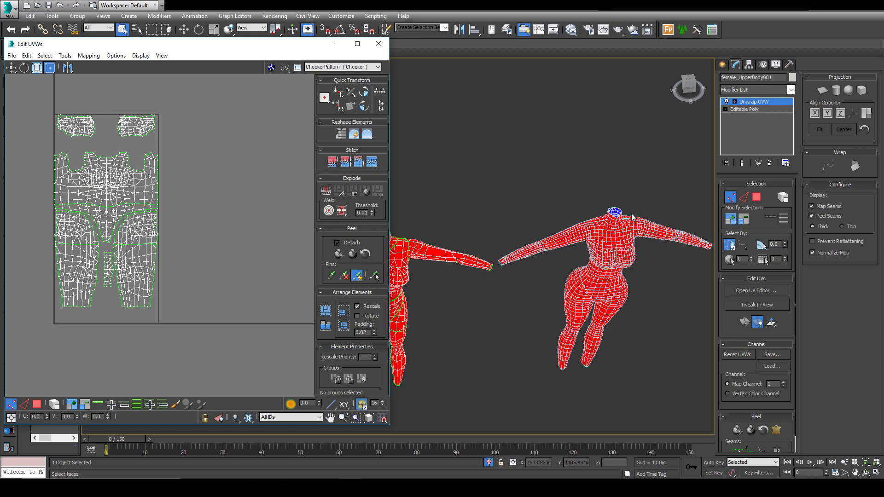
scroll(625, 244, "up", 4)
scroll(193, 216, "down", 3)
scroll(160, 218, "up", 2)
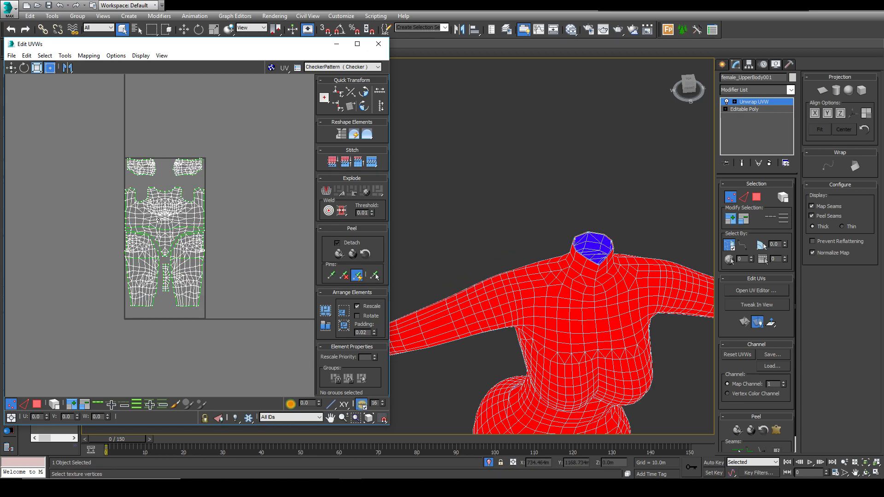
- Close the UV editor, remove the Unwrap UVW modifier from female_UpperBody001 and clear the selection
left_click(378, 44)
scroll(416, 190, "down", 6)
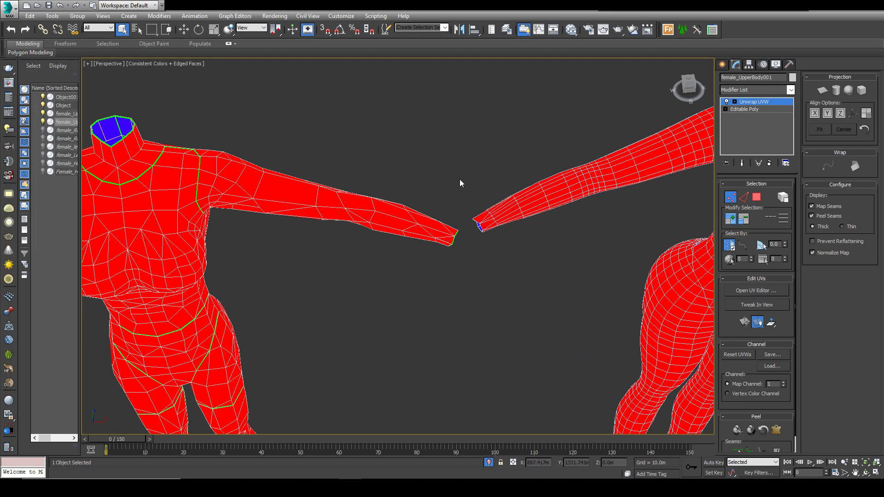
mouse_move(283, 292)
middle_mouse_down()
mouse_move(316, 308)
mouse_move(275, 302)
middle_mouse_up()
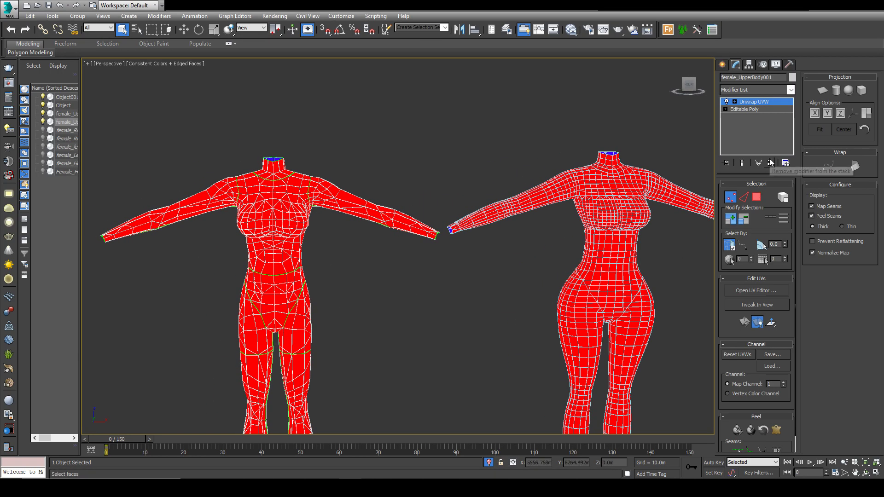
left_click(330, 242)
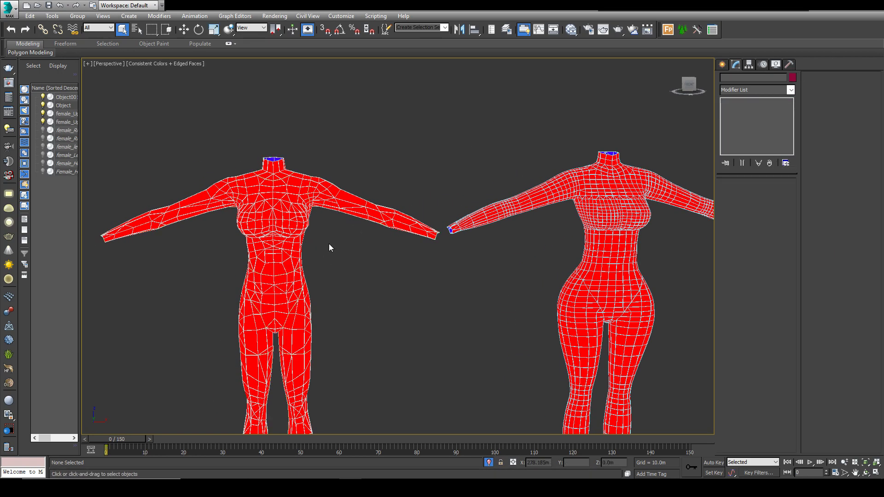
- Isolate the low-poly body female_UpperBody002 together with the denser body Object001
left_click(302, 297)
left_click(647, 187, "ctrl")
key("alt+q")
middle_click_drag(380, 264, 397, 284, "alt")
left_click(384, 269)
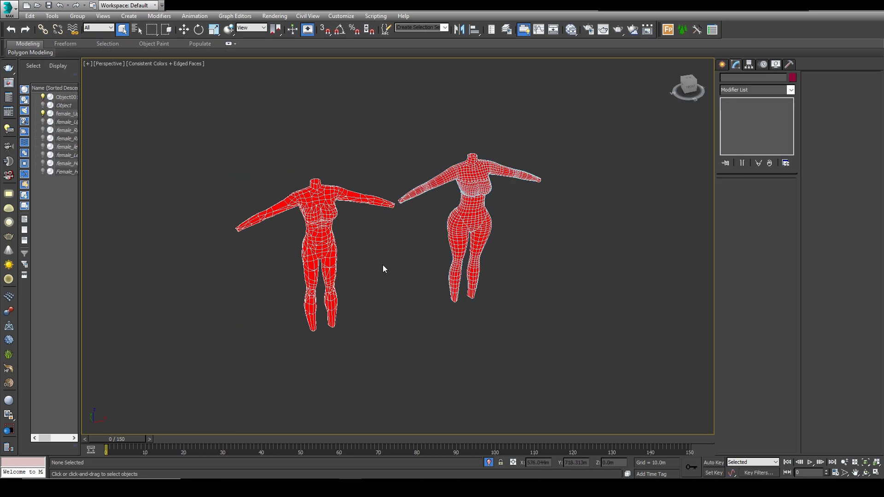
scroll(392, 272, "up", 8)
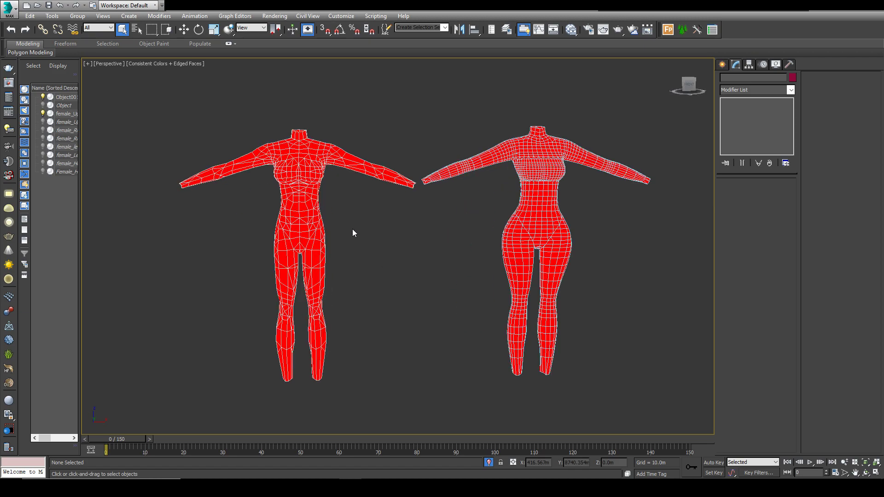
- Add an Unwrap UVW modifier to female_UpperBody002 and open its UV editor in an enlarged window
left_click(334, 251)
left_click(758, 90)
scroll(746, 323, "down", 10)
left_click(746, 380)
left_click(768, 291)
left_click_drag(192, 48, 212, 27)
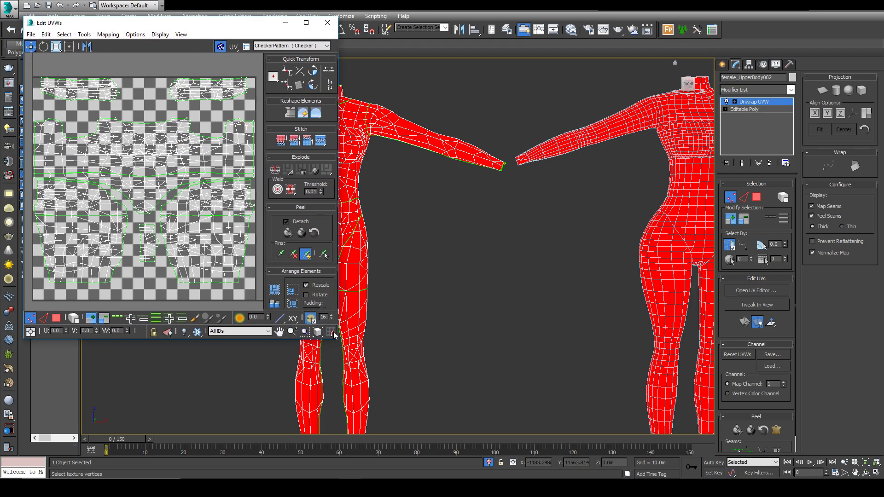
left_click_drag(337, 340, 503, 440)
- Hide the checker background, set the render height to 512 and enable Use Custom Bitmap Size in the unwrap options
left_click(388, 47)
scroll(177, 216, "down", 3)
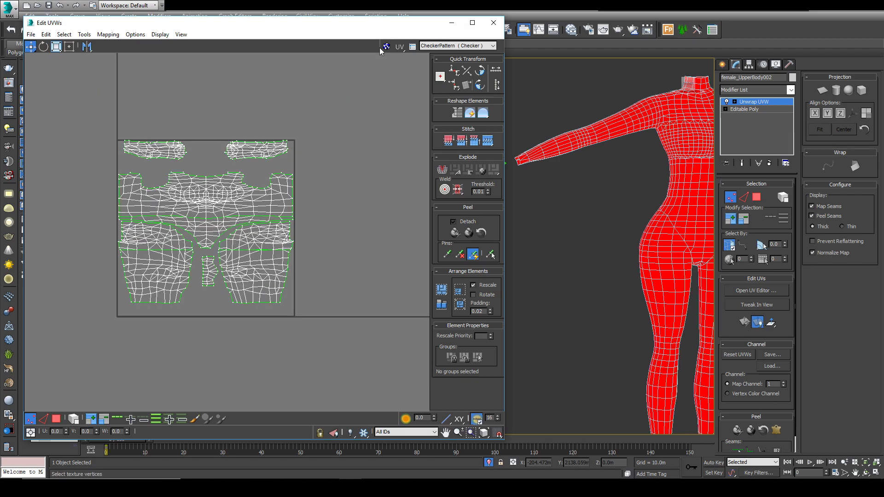
left_click(412, 46)
left_click(86, 157)
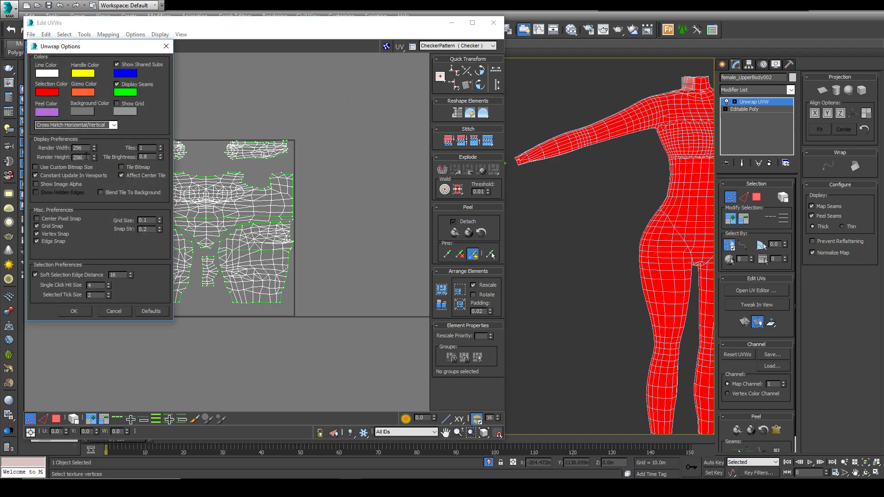
type("512")
key("Return")
left_click(73, 167)
left_click(76, 312)
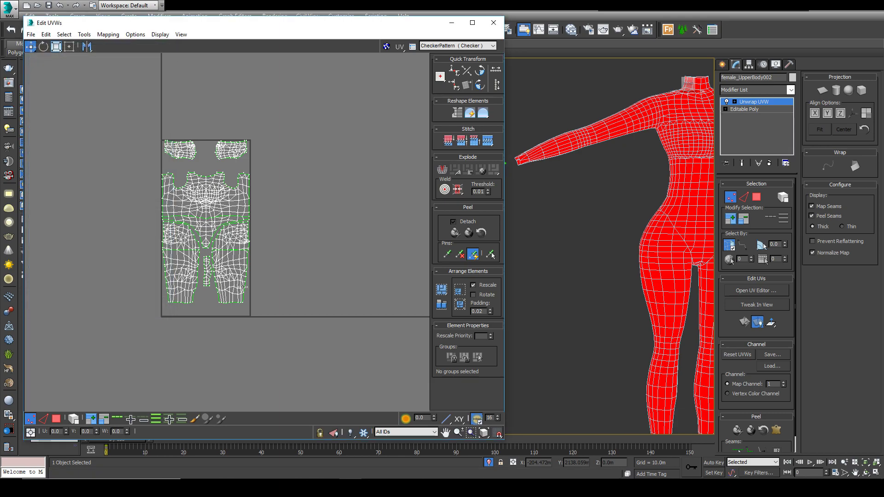
- Examine the UV layout around the seam across the upper thighs, selecting vertices along it
middle_click_drag(198, 302, 256, 258)
scroll(235, 127, "up", 2)
scroll(235, 126, "up", 2)
scroll(232, 264, "down", 2)
middle_click_drag(274, 290, 281, 205)
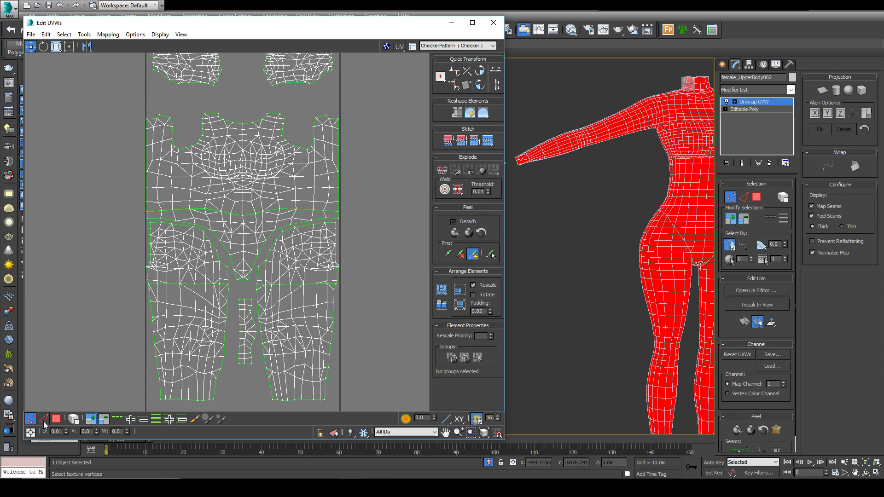
scroll(304, 284, "up", 4)
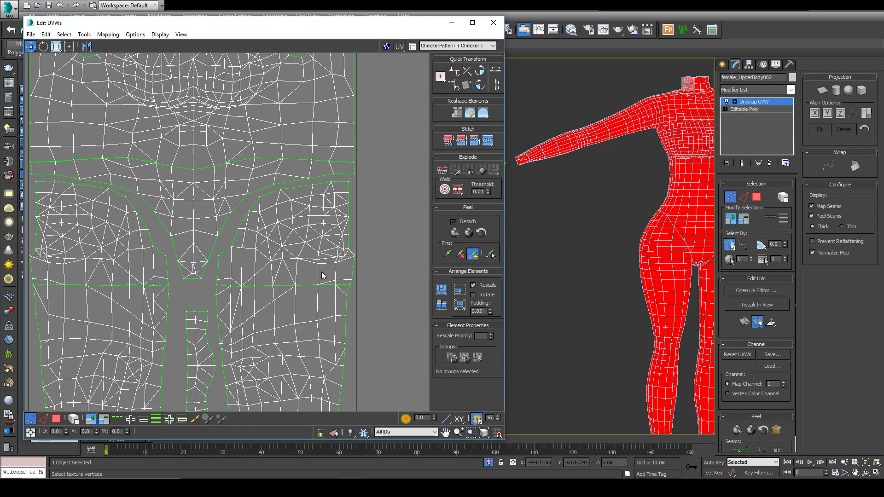
left_click_drag(374, 284, 266, 306)
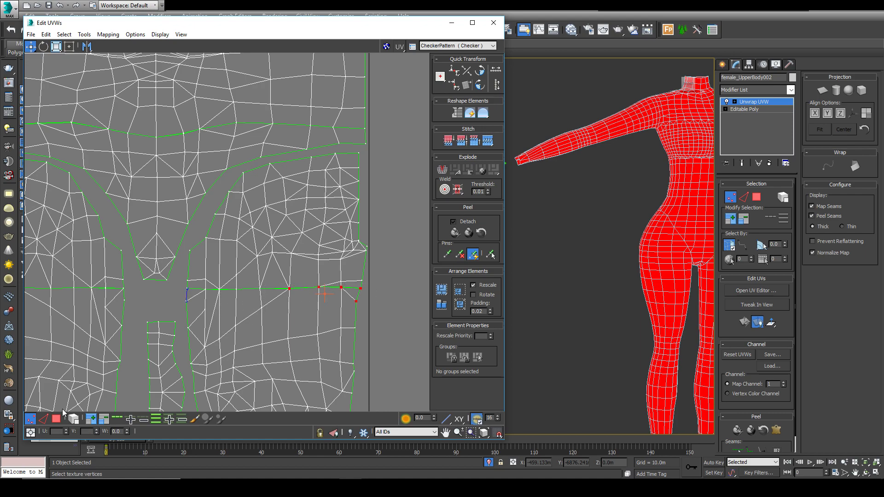
left_click(203, 288)
scroll(144, 331, "up", 3)
scroll(276, 299, "down", 1)
middle_click_drag(284, 292, 260, 297)
scroll(184, 339, "down", 2)
- Select the upper and lower UV shells of one leg as polygons and move them outside the UV tile
left_click(62, 416)
scroll(127, 381, "down", 3)
middle_click_drag(129, 380, 314, 273)
left_click(219, 312)
left_click(263, 252)
left_click(276, 215, "ctrl")
left_click_drag(276, 215, 67, 335)
- Place the upper-leg UV shell directly above the lower-leg shell with a small gap between their facing edges, and deselect them
middle_click_drag(282, 158, 350, 121)
left_click(187, 231)
left_click(144, 267)
left_click_drag(144, 267, 182, 290)
left_click_drag(176, 199, 142, 285)
scroll(131, 283, "up", 4)
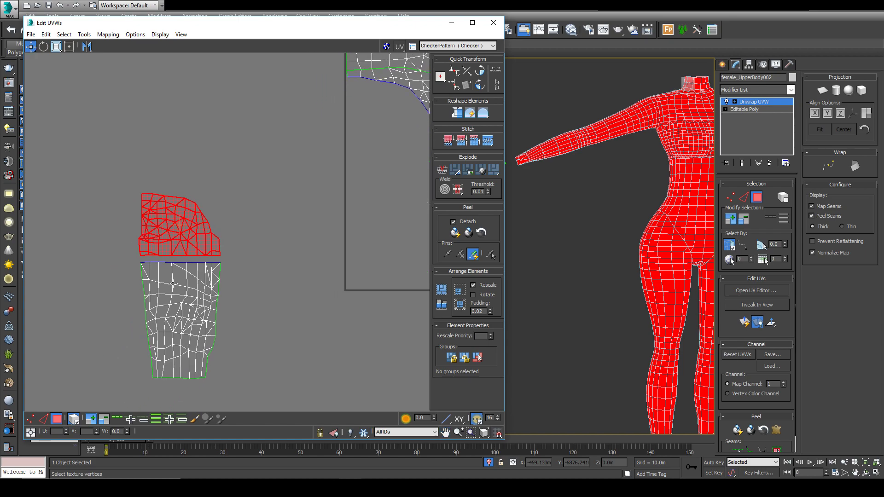
left_click(95, 269)
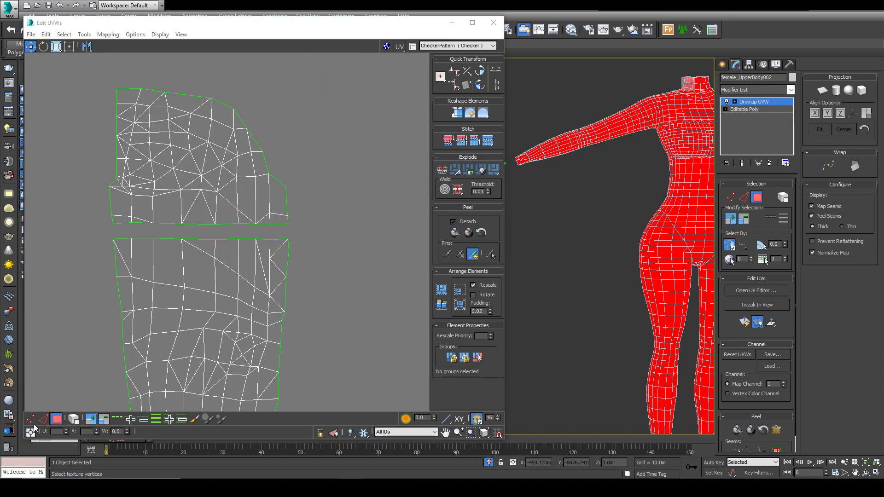
- Try Stitch to Target on a single seam edge at the top of the lower-leg UV shell
left_click(43, 418)
scroll(200, 272, "up", 3)
middle_click_drag(201, 272, 64, 347)
left_click(201, 264)
middle_click_drag(529, 244, 658, 251)
scroll(599, 240, "up", 5)
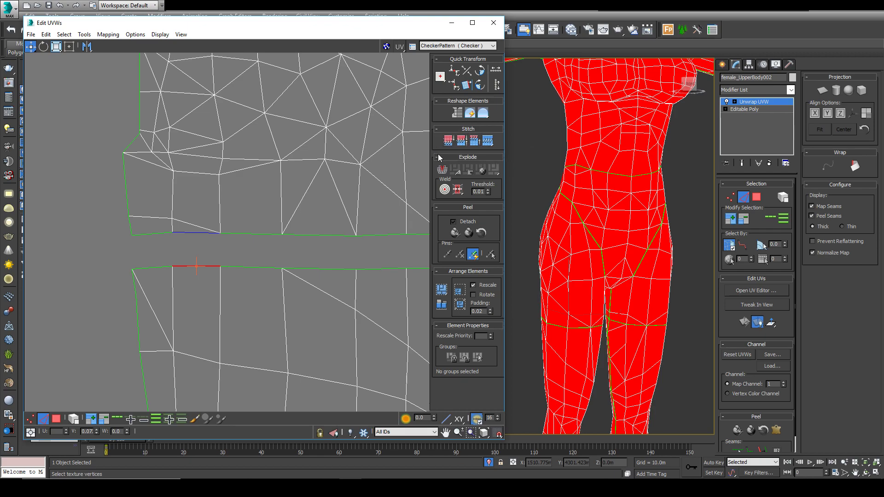
left_click(453, 142)
scroll(216, 262, "down", 5)
left_click_drag(159, 263, 321, 403)
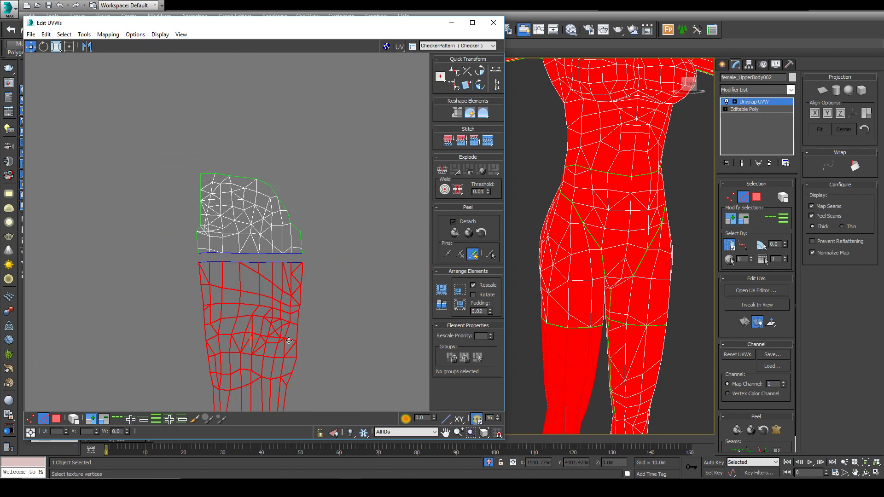
- Try Stitch to Target from the matching seam edge on the upper-leg UV shell, and undo the stitch
scroll(269, 273, "up", 4)
left_click(269, 271)
left_click(296, 260)
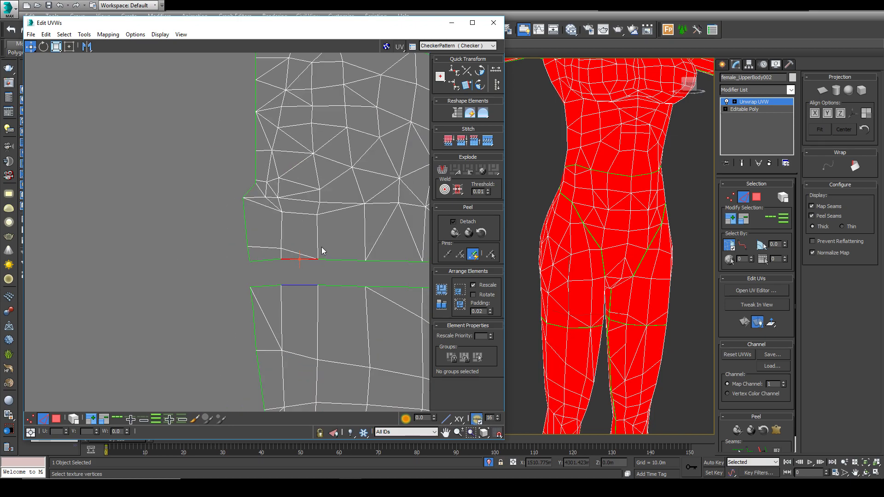
left_click(447, 139)
middle_click_drag(339, 300, 248, 310)
scroll(234, 292, "up", 2)
key("ctrl+z")
scroll(255, 261, "down", 9)
middle_click_drag(206, 250, 59, 216)
scroll(226, 194, "up", 3)
left_click_drag(239, 192, 264, 282)
middle_click_drag(212, 100, 191, 250)
scroll(159, 331, "down", 3)
left_click(155, 337)
middle_click_drag(98, 342, 198, 293)
scroll(277, 286, "up", 7)
scroll(292, 306, "up", 3)
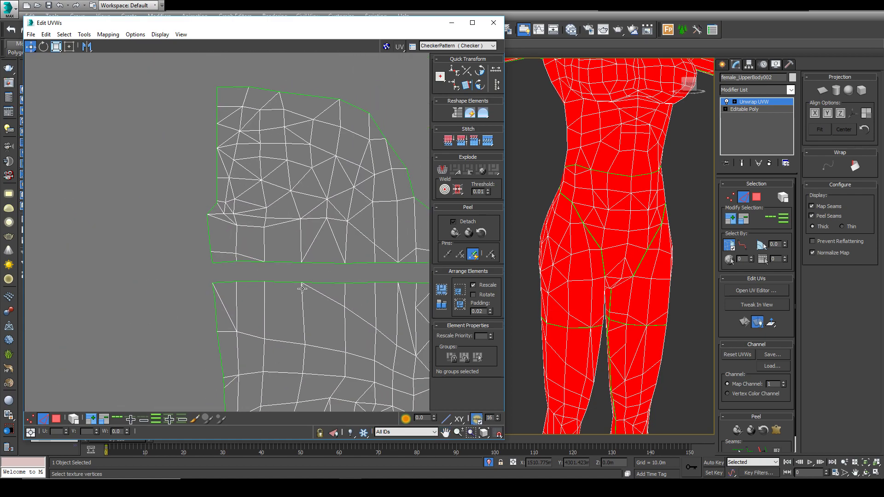
- Try Stitch to Average on a seam edge of the lower-leg shell, undoing the result each time
left_click(276, 278)
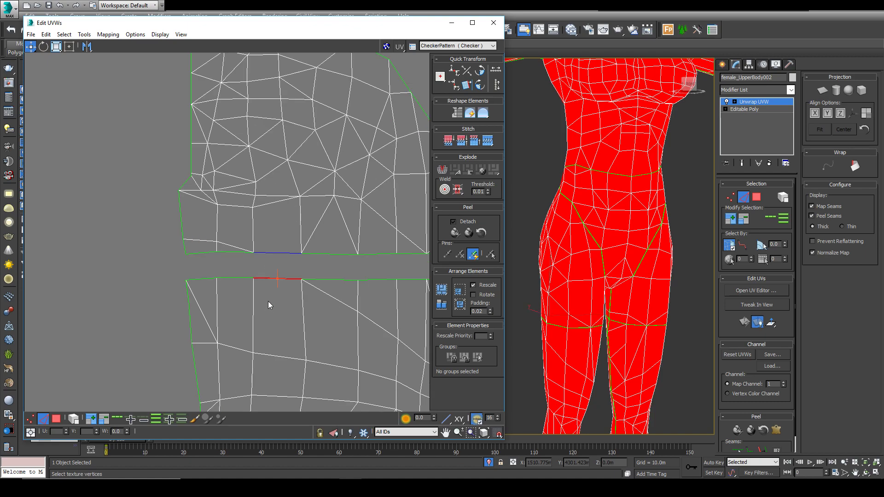
left_click(464, 143)
key("ctrl+z")
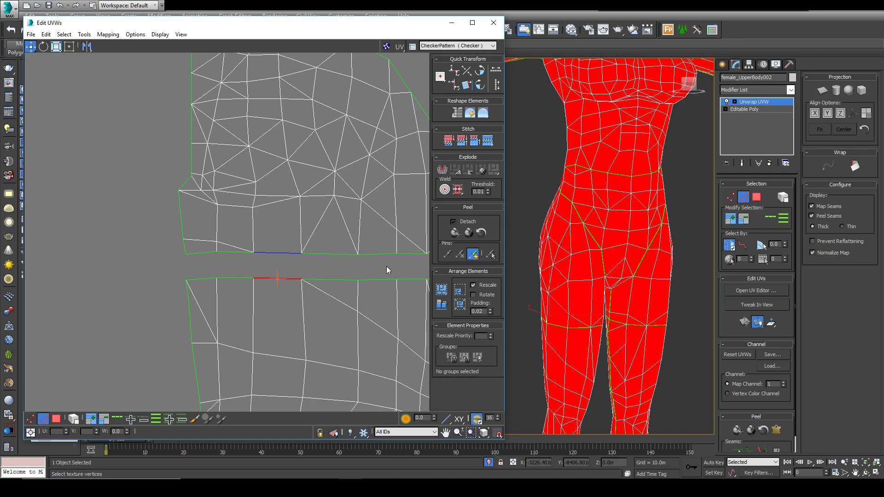
left_click(462, 140)
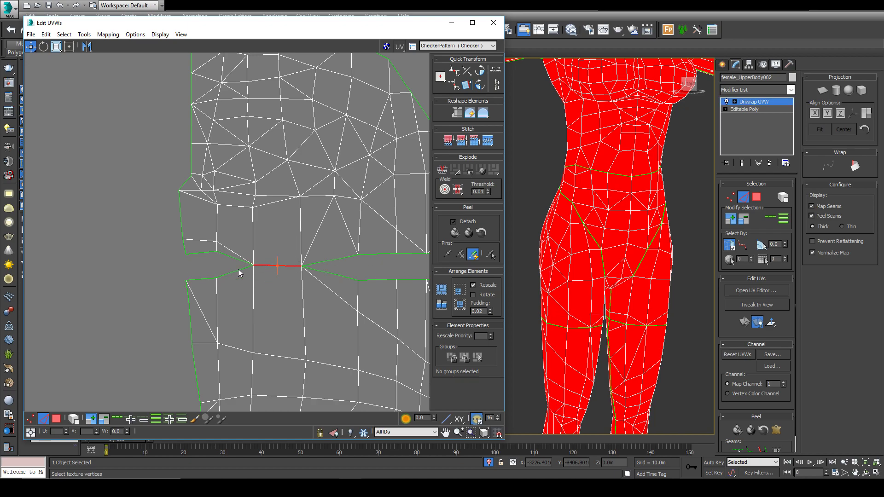
key("ctrl+z")
- Try Stitch to Source on a bottom seam edge of the upper-leg shell, undoing the result each time
middle_click_drag(310, 294, 287, 289)
scroll(287, 289, "up", 3)
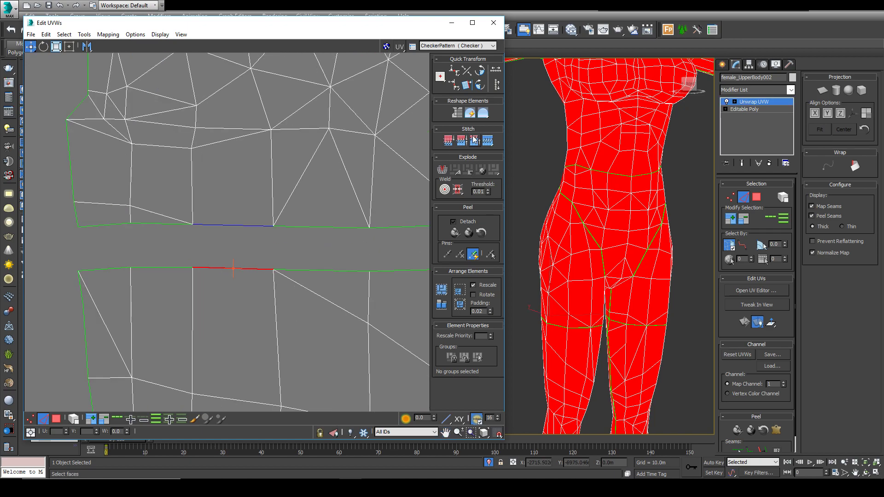
left_click(323, 226)
left_click(474, 141)
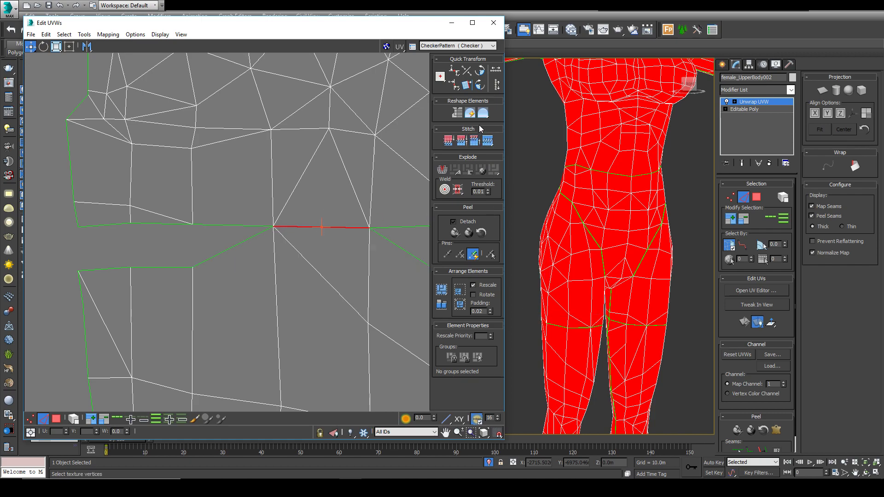
key("ctrl+z")
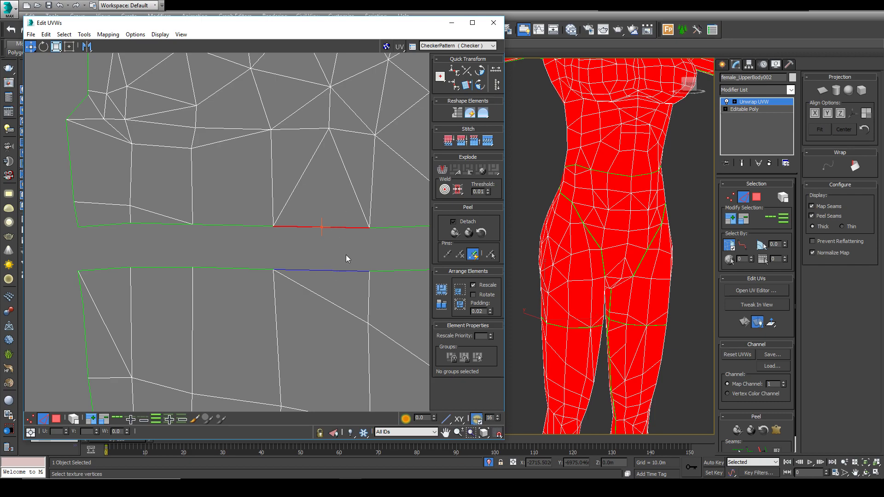
left_click(475, 140)
key("ctrl+z")
- Try Stitch Custom to join the upper-leg and lower-leg shells along their seam, undoing the result each time
left_click(490, 141)
scroll(211, 248, "down", 5)
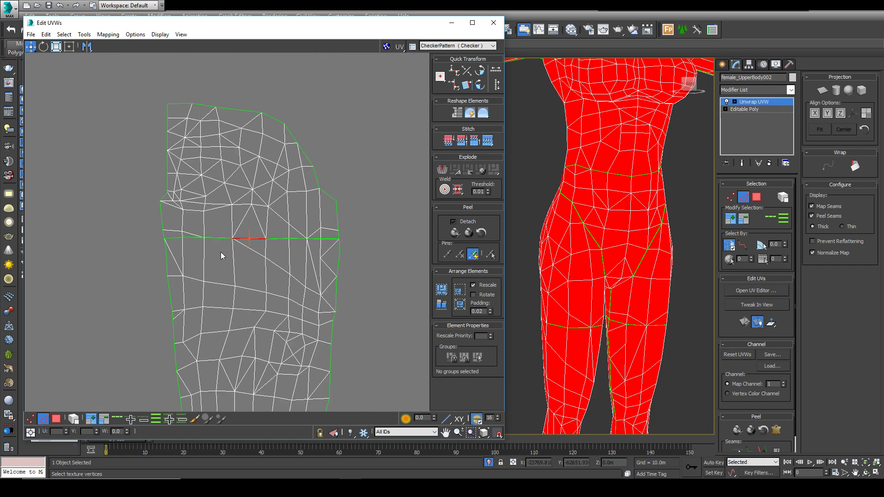
key("ctrl+z")
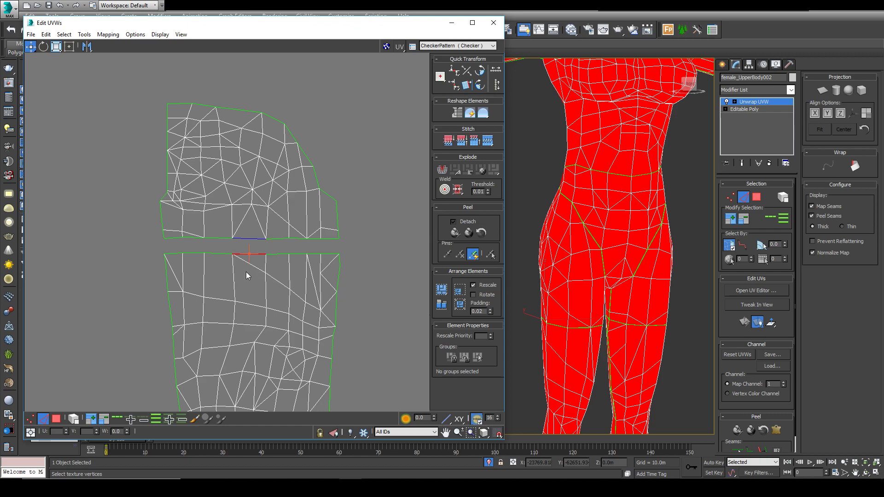
left_click(484, 140)
scroll(244, 290, "up", 4)
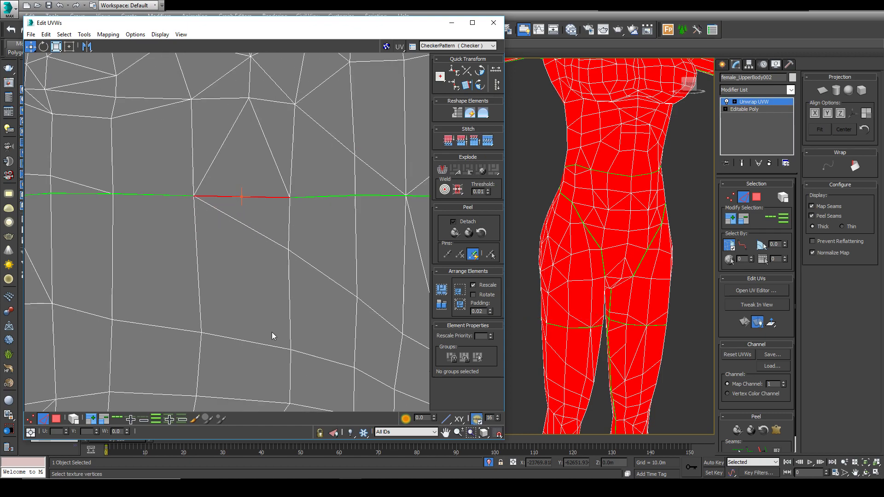
scroll(273, 341, "down", 3)
key("ctrl+z")
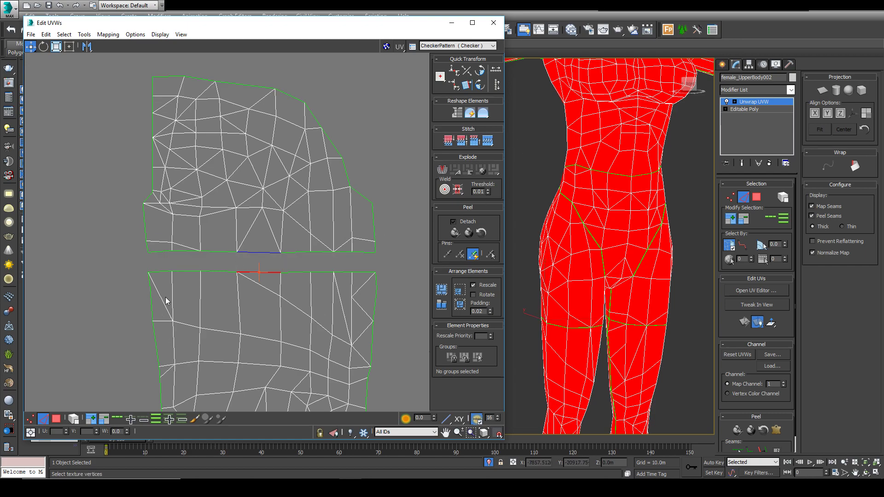
- Select all vertices along the right-hand border of the lower-leg UV shell, from its bottom corner up to the thigh seam
scroll(138, 281, "down", 5)
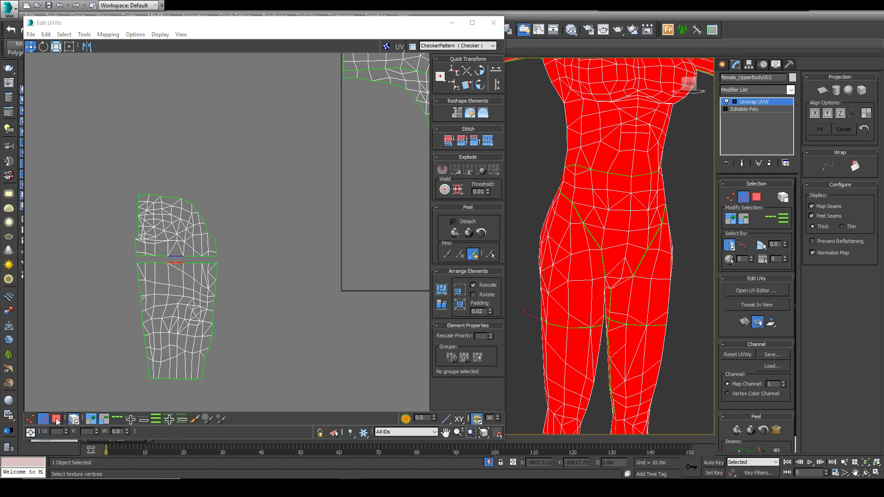
left_click(33, 420)
scroll(257, 305, "up", 6)
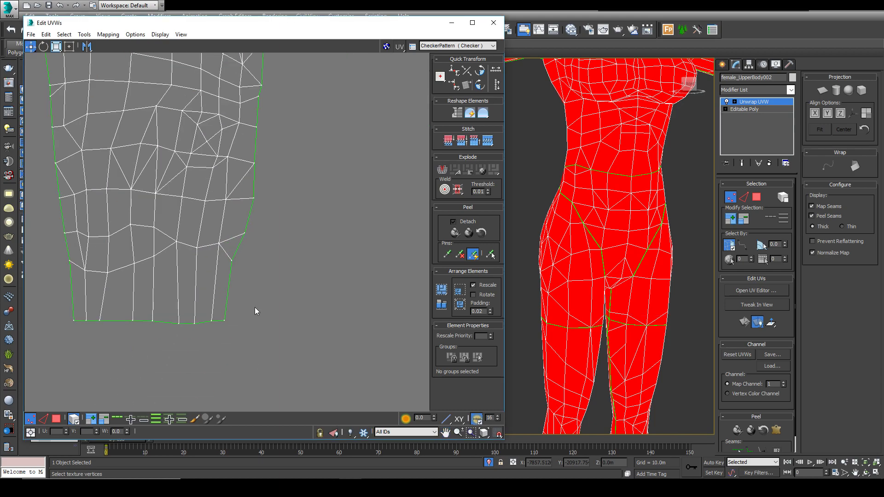
left_click_drag(220, 349, 220, 350)
left_click(232, 271)
left_click_drag(241, 244, 219, 335)
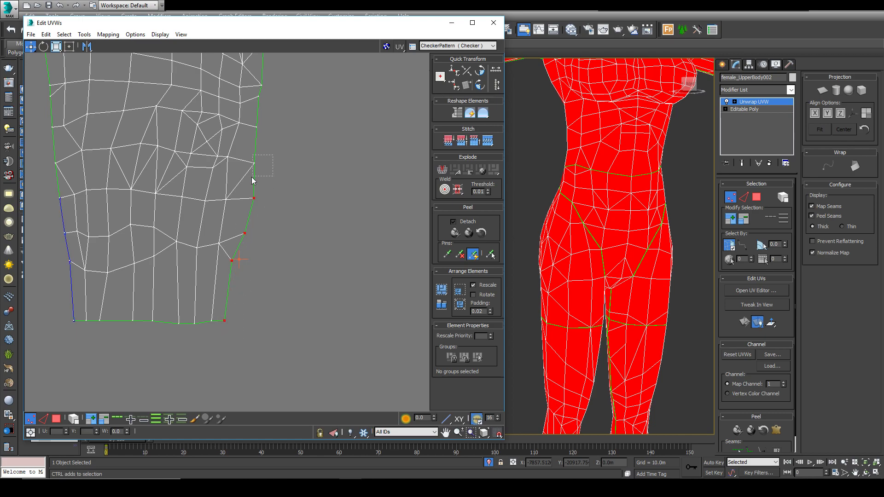
left_click_drag(252, 177, 251, 178, "ctrl")
middle_click_drag(277, 149, 269, 207)
left_click(254, 158, "ctrl")
left_click(255, 145, "ctrl")
middle_click_drag(282, 140, 282, 222)
left_click(258, 180, "ctrl")
left_click_drag(248, 138, 244, 168, "ctrl")
middle_click_drag(273, 280, 281, 246)
middle_click_drag(244, 368, 234, 400)
scroll(237, 399, "down", 5)
middle_click_drag(252, 305, 309, 176)
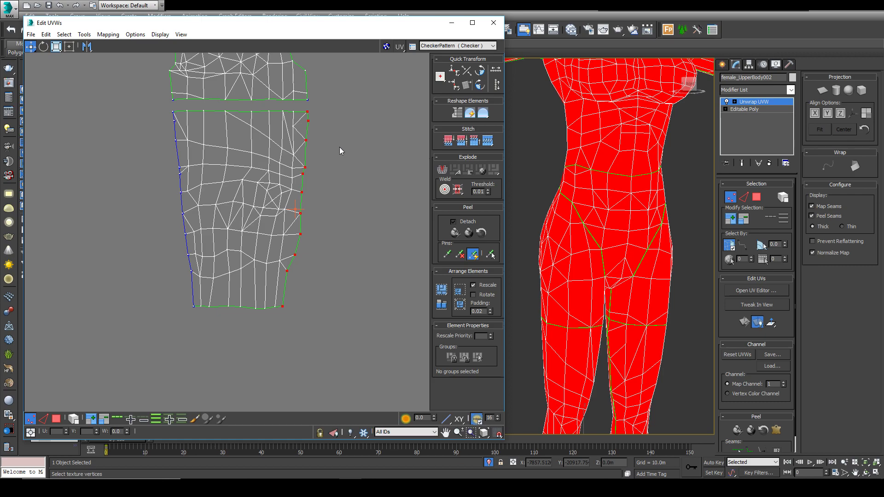
scroll(364, 179, "up", 2)
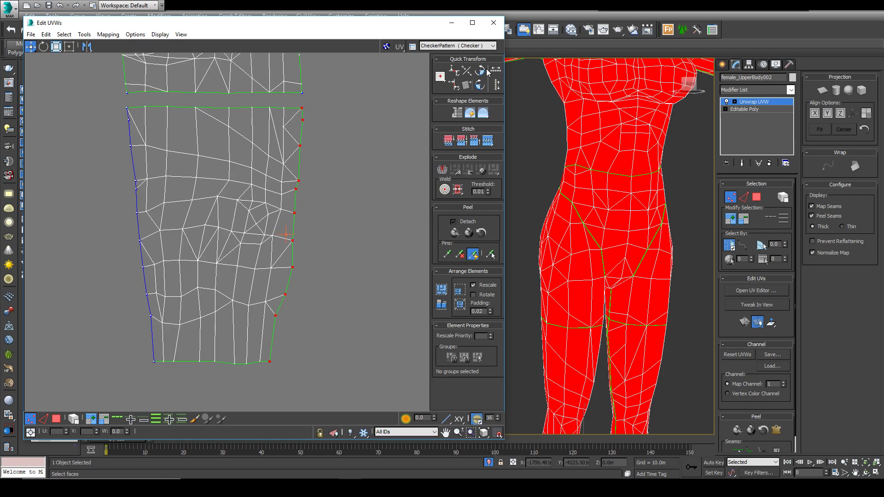
- Try Linear Align and vertical spacing on the selected right-hand border vertices of the lower-leg shell, undoing both
left_click(466, 71)
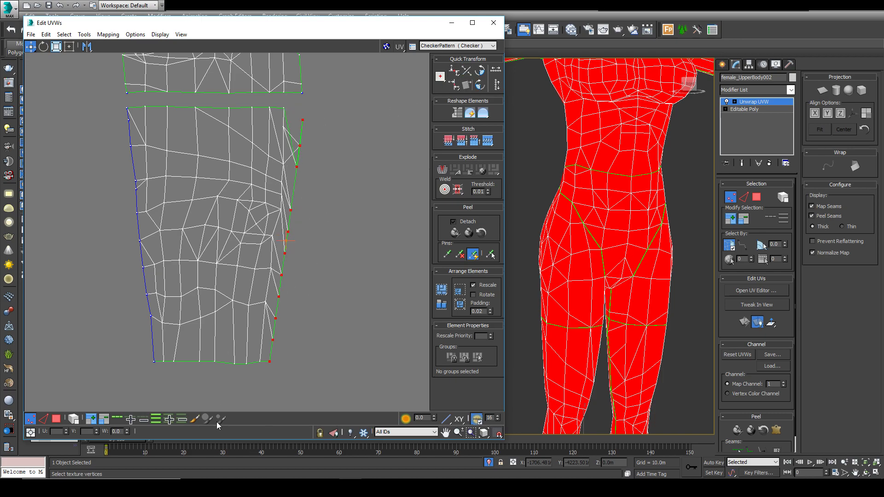
key("ctrl+z")
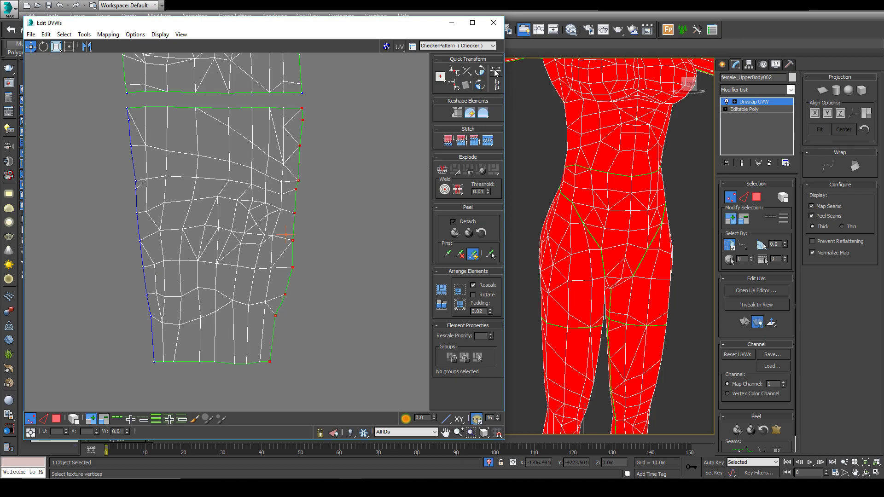
left_click(497, 86)
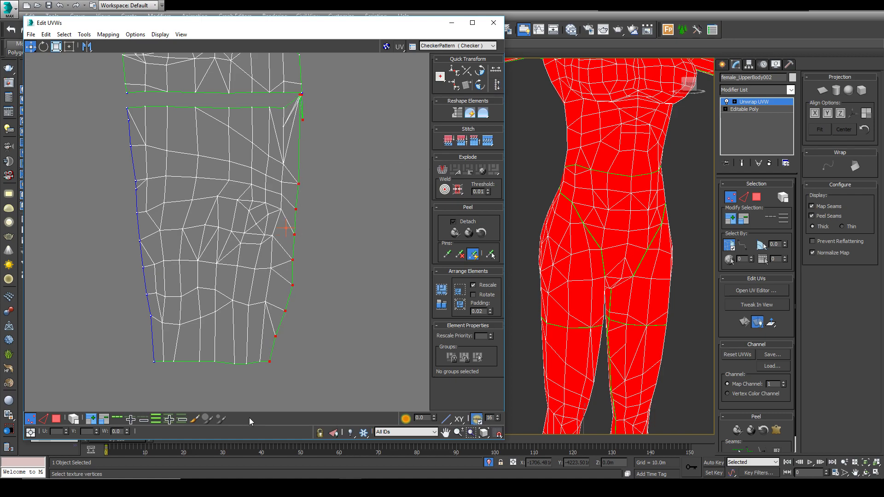
key("ctrl+z")
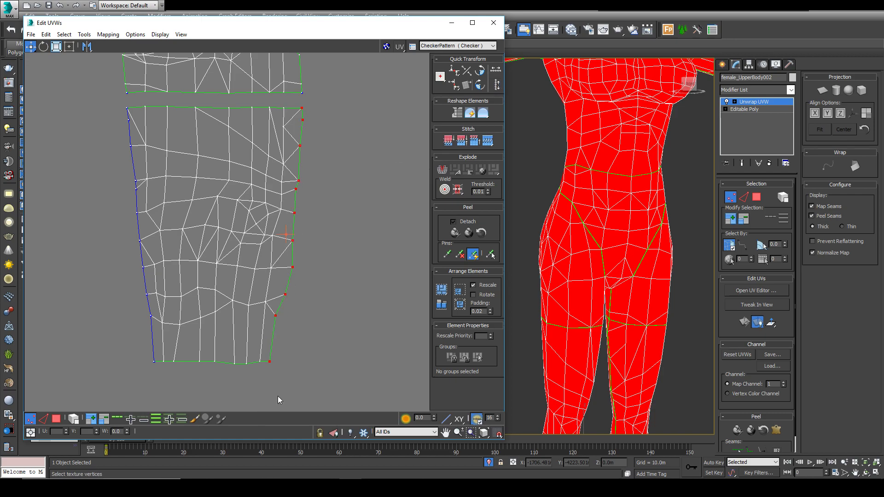
- Align the right-hand border of the lower-leg shell vertically, shift it slightly outward, and align the shell's bottom row horizontally
left_click(455, 86)
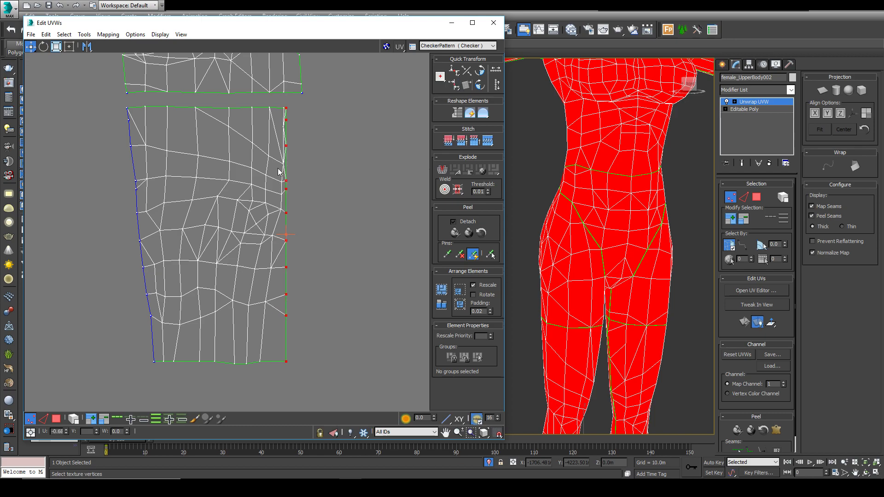
left_click_drag(287, 241, 306, 240)
middle_click_drag(311, 341, 337, 281)
left_click_drag(340, 291, 161, 317)
left_click(456, 71)
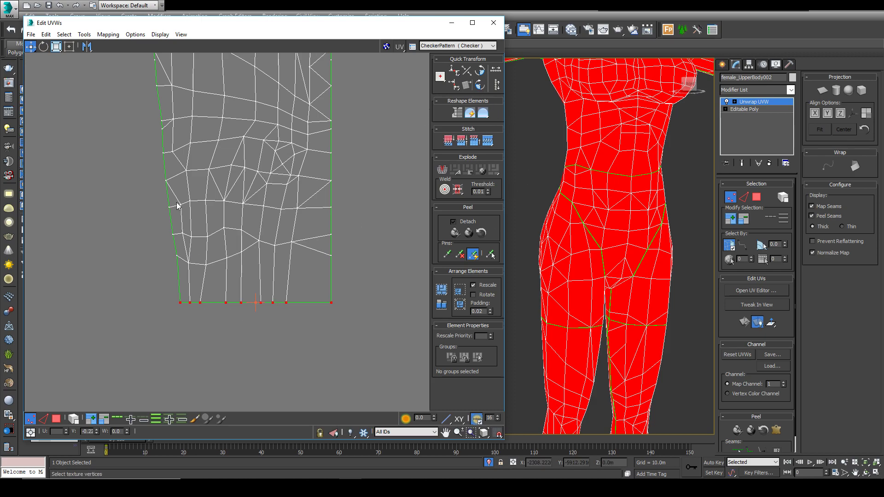
- Align all left-hand border vertices of the lower-leg shell vertically, move them outward to square off the shell, and deselect them
scroll(177, 203, "down", 1)
middle_click_drag(177, 203, 243, 316)
scroll(223, 194, "up", 3)
left_click_drag(224, 193, 245, 236)
middle_click_drag(245, 236, 255, 213)
left_click_drag(240, 230, 252, 257, "ctrl")
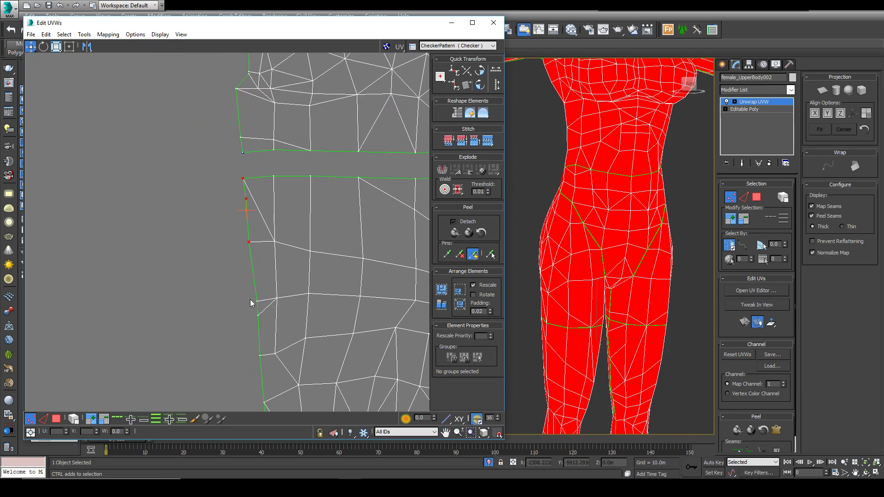
left_click_drag(248, 290, 259, 329, "ctrl")
middle_click_drag(256, 326, 262, 296)
left_click_drag(252, 313, 270, 345, "ctrl")
middle_click_drag(266, 349, 254, 301)
left_click_drag(253, 317, 266, 354, "ctrl")
middle_click_drag(266, 354, 262, 288)
left_click_drag(246, 296, 261, 315, "ctrl")
left_click_drag(273, 371, 273, 372, "ctrl")
middle_click_drag(273, 372, 269, 316)
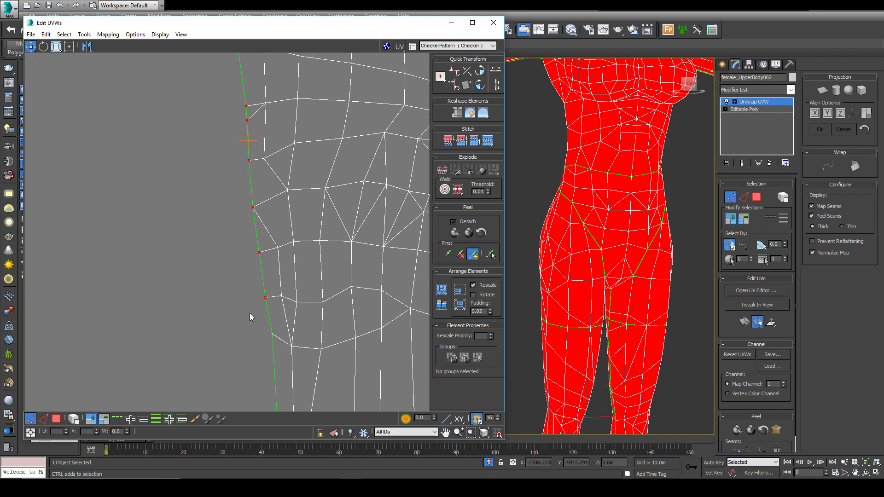
left_click_drag(269, 353, 274, 357, "ctrl")
middle_click_drag(273, 357, 270, 285)
left_click_drag(255, 322, 284, 359, "ctrl")
scroll(317, 304, "down", 3)
middle_click_drag(328, 264, 286, 301)
left_click(454, 85)
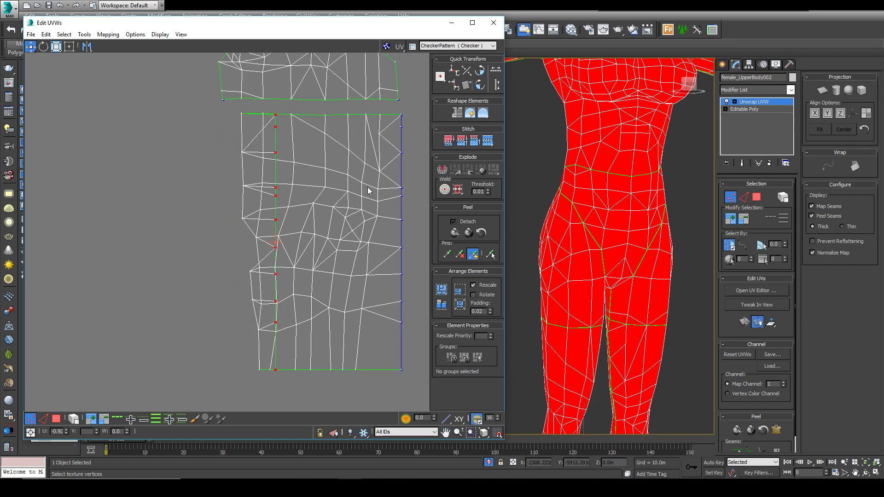
left_click_drag(275, 278, 214, 279)
middle_click_drag(324, 313, 290, 292)
scroll(290, 291, "down", 2)
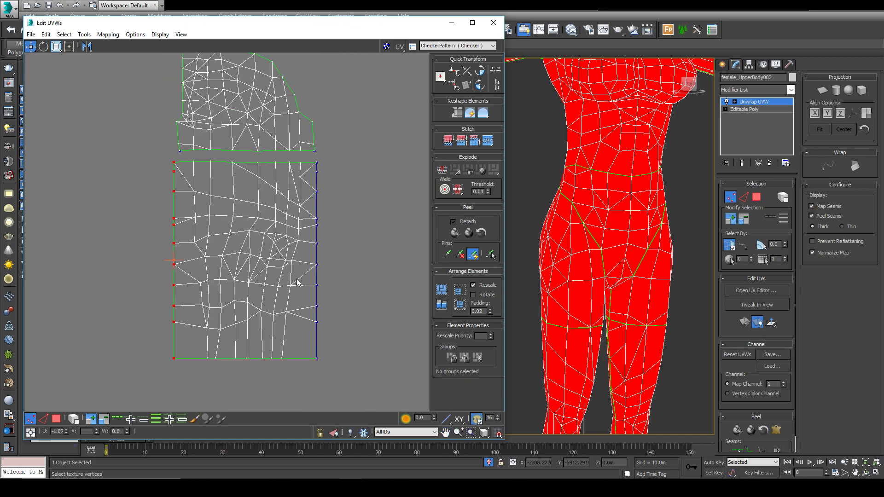
left_click(336, 234)
- Isolate the low-poly body and assign the striped Material #31 to it in the Slate Material Editor
scroll(249, 272, "down", 2)
scroll(258, 283, "up", 2)
left_click_drag(371, 27, 218, 59)
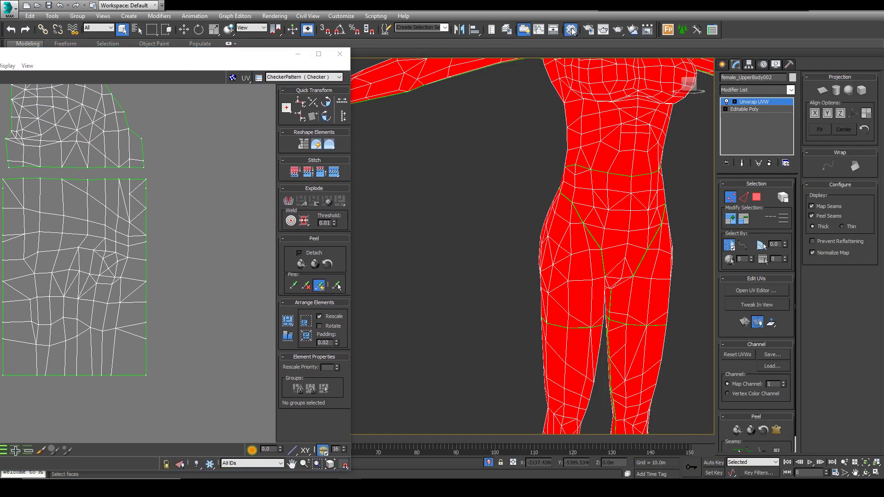
left_click(572, 29)
scroll(479, 176, "down", 4)
middle_click_drag(500, 189, 615, 203)
scroll(603, 234, "down", 5)
scroll(488, 234, "up", 5)
middle_click_drag(603, 233, 585, 248)
key("alt+q")
middle_click_drag(422, 245, 488, 248)
right_click(148, 268)
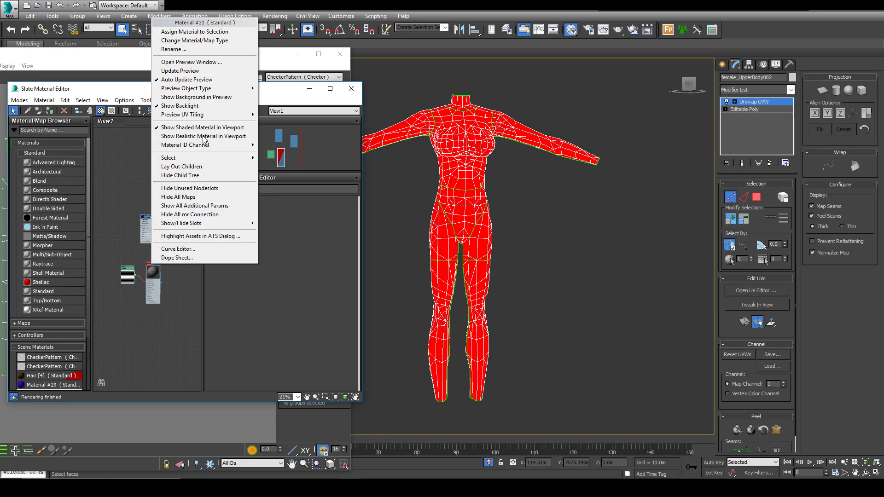
left_click(202, 33)
left_click(351, 88)
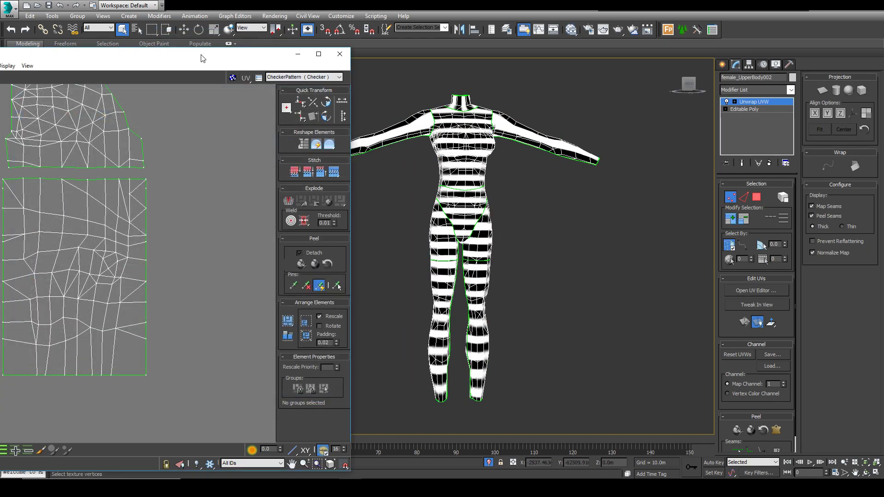
- Examine how the stripes line up along the seam of the straightened lower leg compared with the other leg
left_click_drag(201, 56, 351, 64)
left_click_drag(179, 104, 329, 308)
scroll(414, 258, "down", 5)
middle_click_drag(542, 275, 642, 272)
left_click(402, 328)
left_click(592, 313)
scroll(592, 313, "up", 4)
middle_click_drag(559, 301, 743, 303, "alt")
middle_click_drag(629, 328, 536, 385, "alt")
scroll(560, 332, "up", 5)
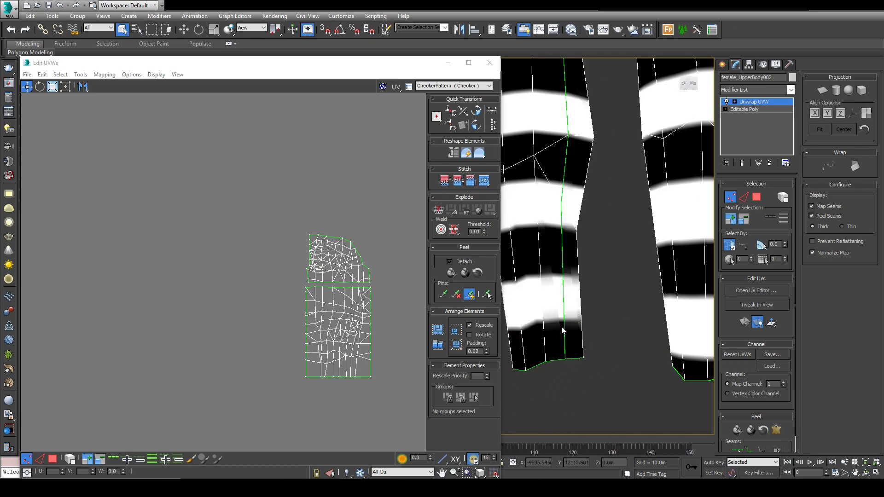
scroll(561, 292, "down", 5)
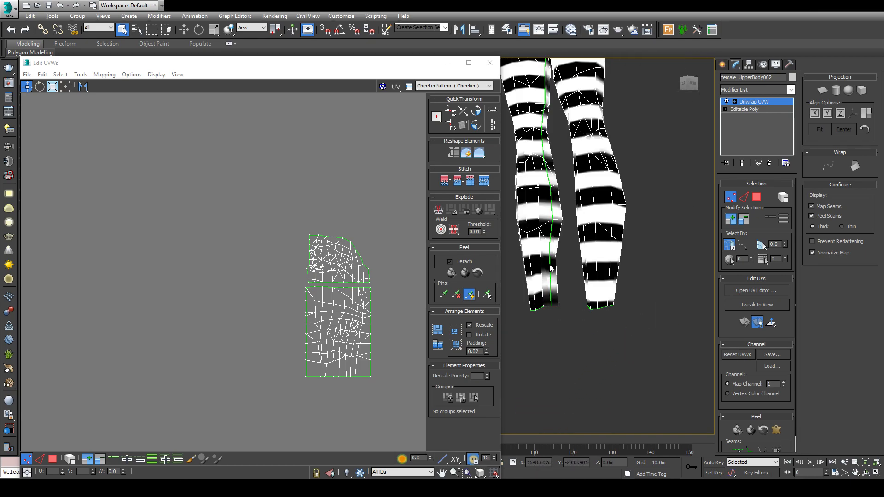
scroll(550, 222, "up", 5)
middle_click_drag(514, 272, 559, 293, "alt")
scroll(559, 294, "down", 3)
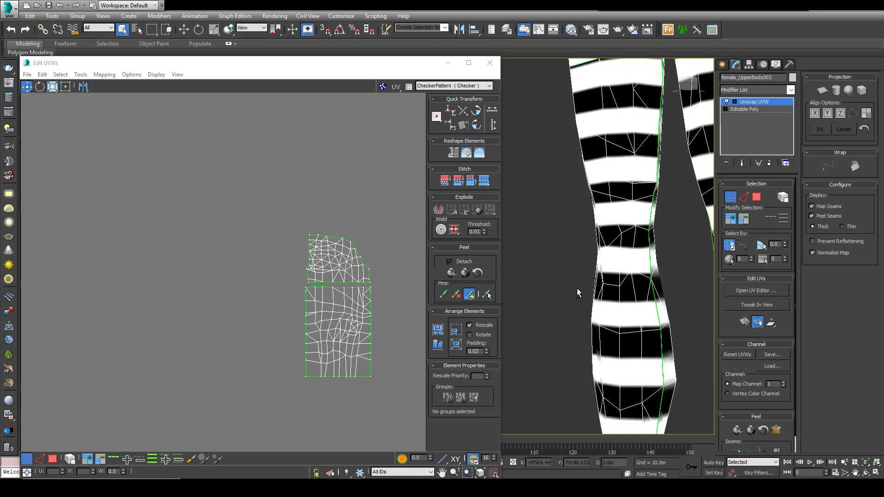
- Examine how the stripes run across the hips, crotch and upper thighs of the body
scroll(559, 294, "down", 3)
middle_click_drag(618, 300, 693, 320)
scroll(571, 318, "up", 1)
middle_click_drag(638, 328, 578, 324)
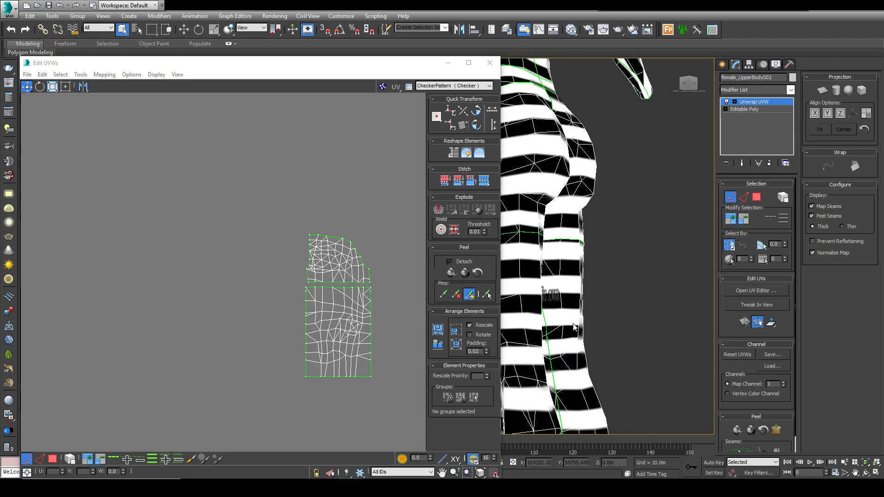
middle_click_drag(319, 338, 272, 336)
middle_click_drag(640, 319, 742, 315, "alt")
scroll(299, 300, "down", 2)
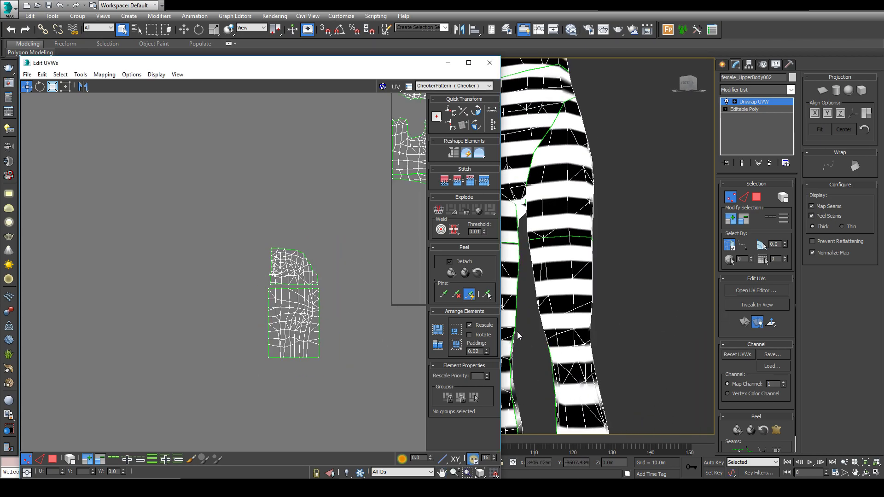
middle_click_drag(514, 189, 566, 198)
middle_click_drag(358, 315, 319, 289)
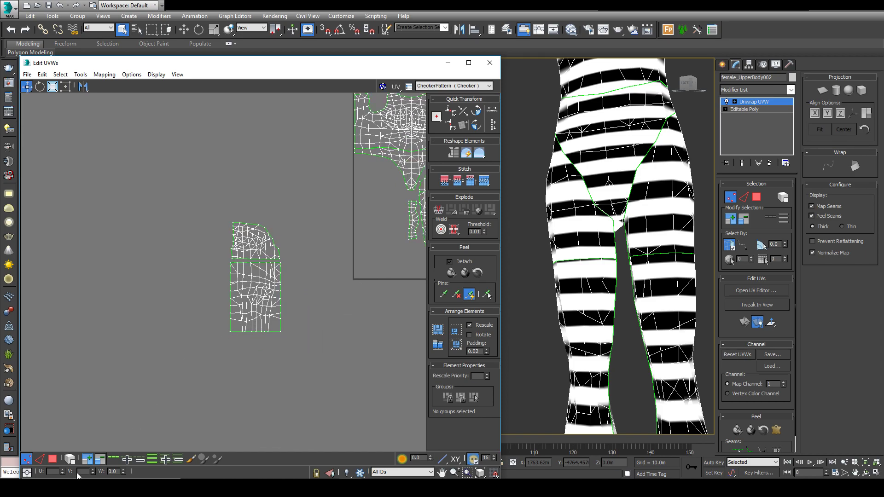
- Switch to polygon sub-object level and compare the stripes along both legs with the upper- and lower-leg shells
key("3")
scroll(228, 323, "up", 4)
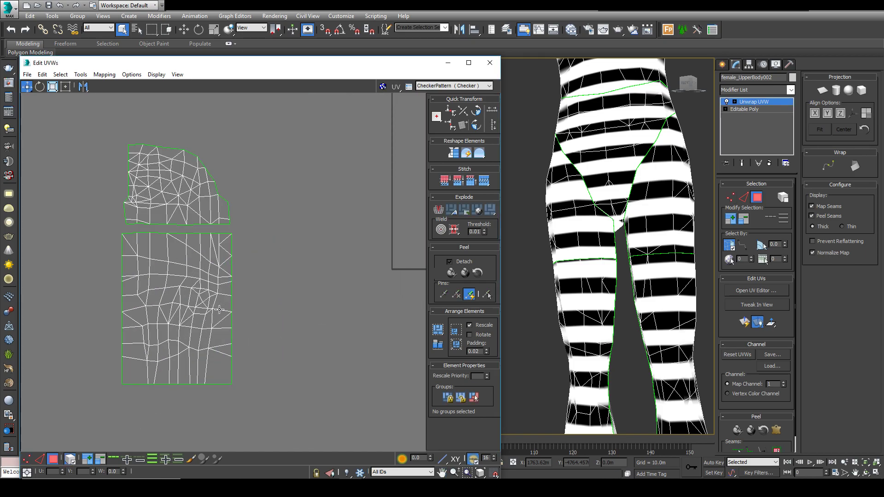
scroll(220, 308, "up", 3)
scroll(293, 295, "down", 3)
scroll(586, 246, "down", 2)
middle_click_drag(587, 246, 526, 260, "alt")
scroll(677, 297, "up", 3)
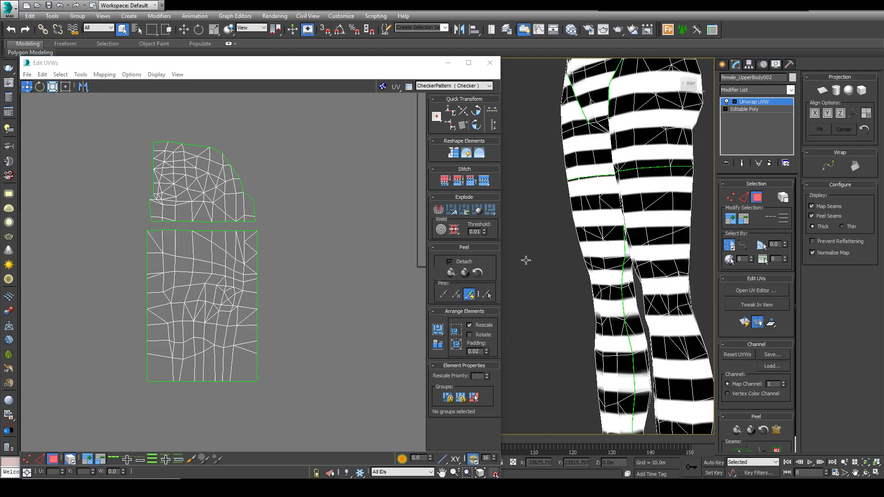
scroll(626, 286, "up", 5)
scroll(635, 257, "down", 3)
middle_click_drag(636, 257, 680, 245, "alt")
scroll(614, 250, "down", 3)
middle_click_drag(629, 306, 615, 249)
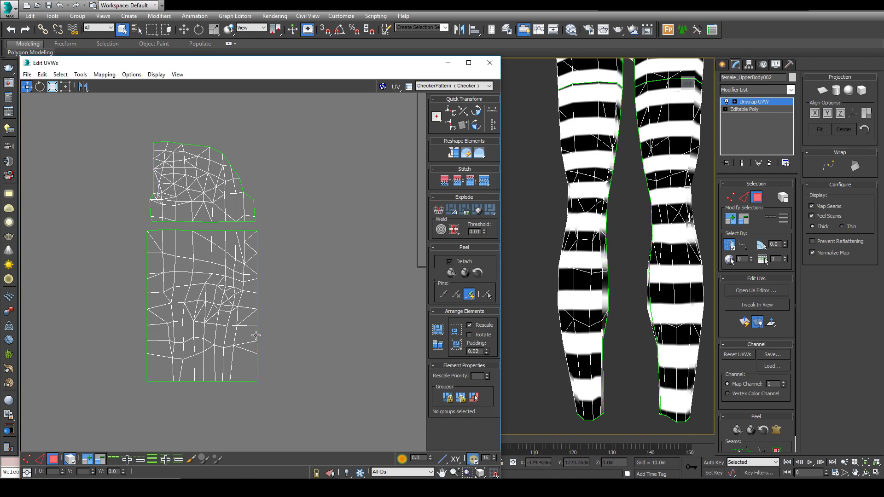
middle_click_drag(635, 349, 547, 340, "alt")
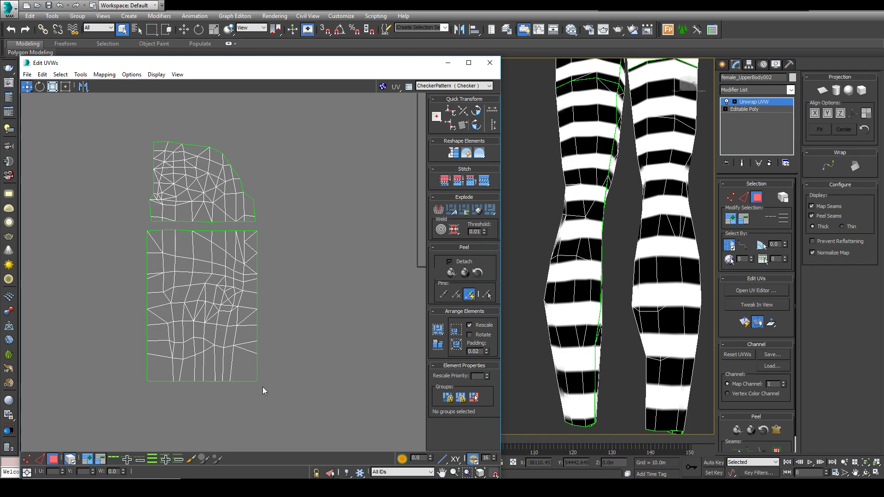
- Examine the stripes over the whole lower body from the side and the rear
scroll(316, 231, "down", 3)
middle_click_drag(352, 251, 253, 337)
middle_click_drag(563, 332, 436, 339, "alt")
left_click_drag(173, 260, 226, 363)
scroll(549, 343, "down", 4)
middle_click_drag(550, 343, 647, 339, "alt")
left_click(647, 339)
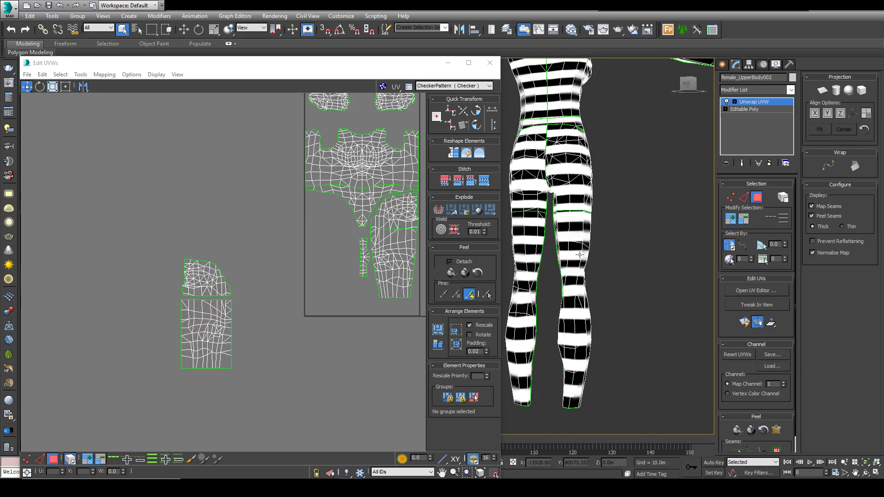
- Inspect the stripes around the knee and calf close up, including where they cross the leg seam
scroll(571, 253, "up", 4)
middle_click_drag(566, 269, 629, 230, "alt")
scroll(629, 231, "up", 8)
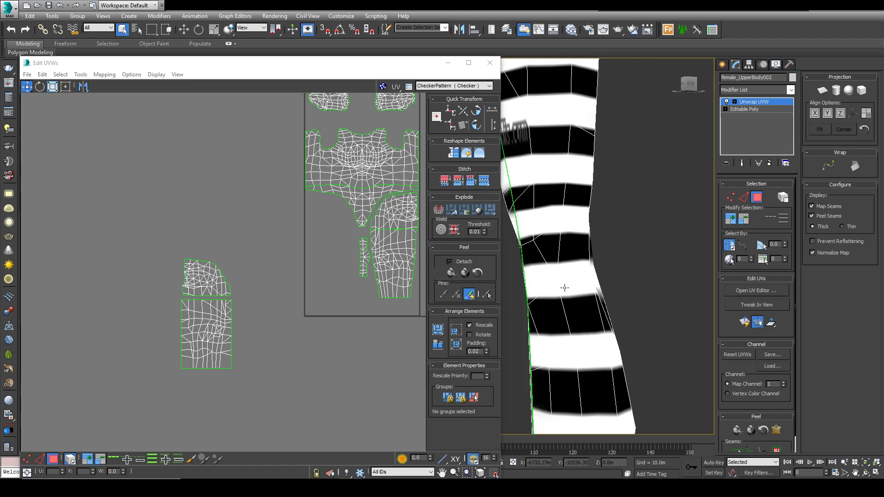
middle_click_drag(546, 292, 651, 292)
middle_click_drag(651, 292, 665, 290, "alt")
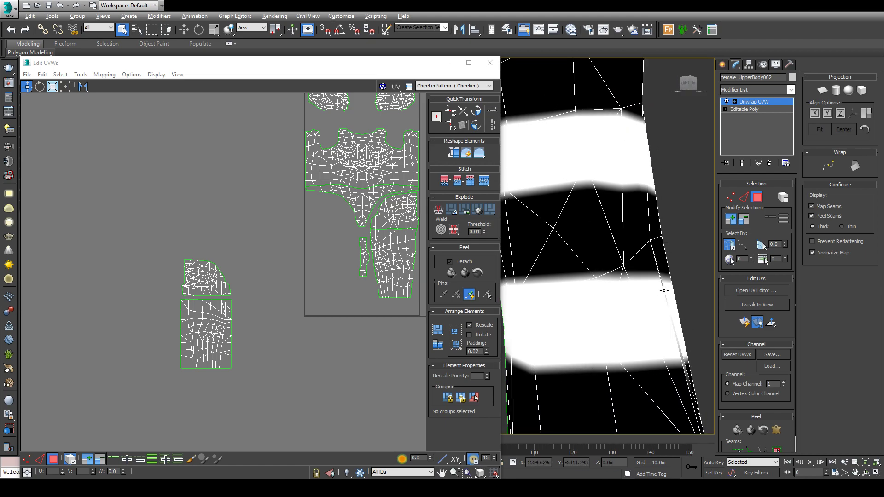
middle_click_drag(604, 296, 647, 304, "alt")
scroll(632, 283, "down", 4)
middle_click_drag(549, 296, 589, 209)
scroll(540, 303, "down", 2)
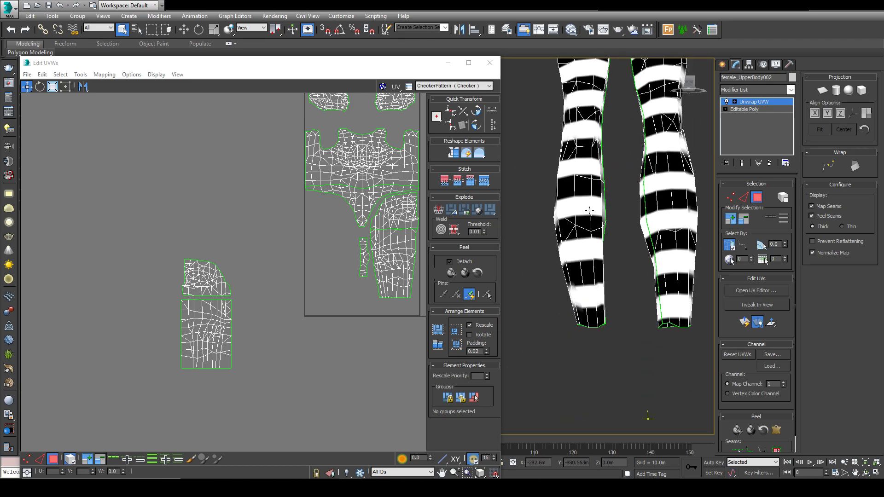
scroll(104, 327, "up", 2)
scroll(318, 331, "up", 3)
scroll(321, 339, "down", 4)
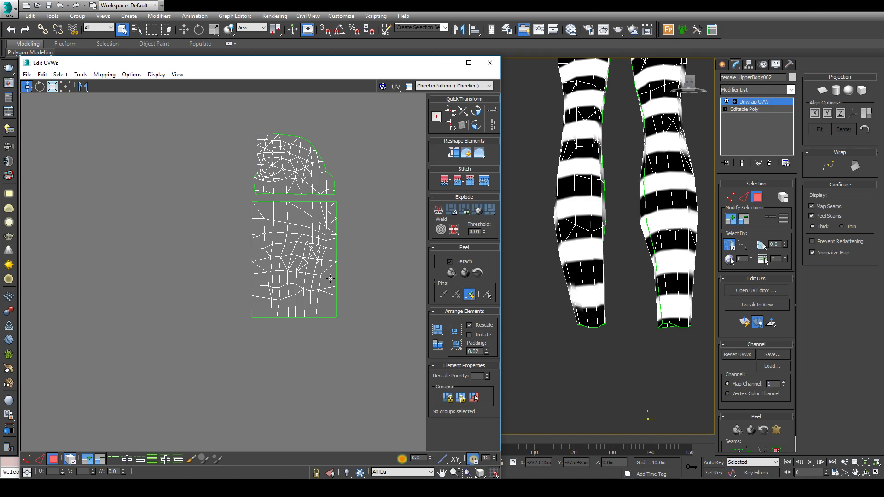
scroll(108, 414, "down", 4)
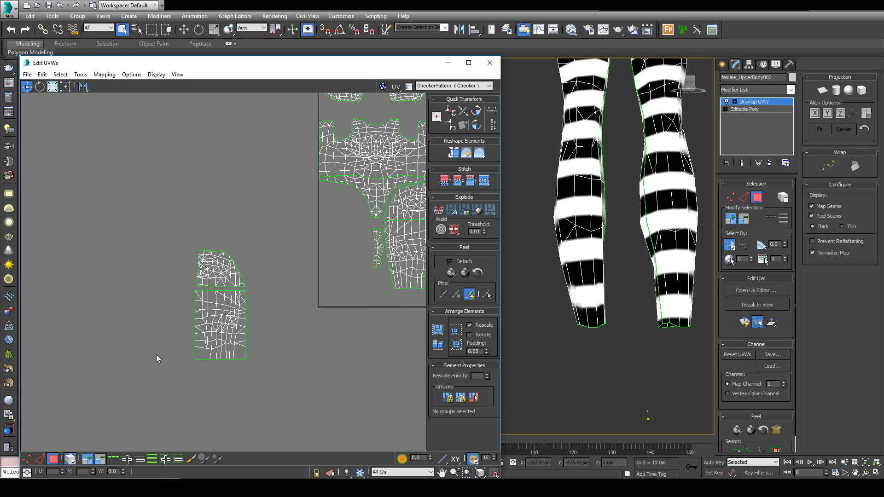
scroll(156, 355, "up", 2)
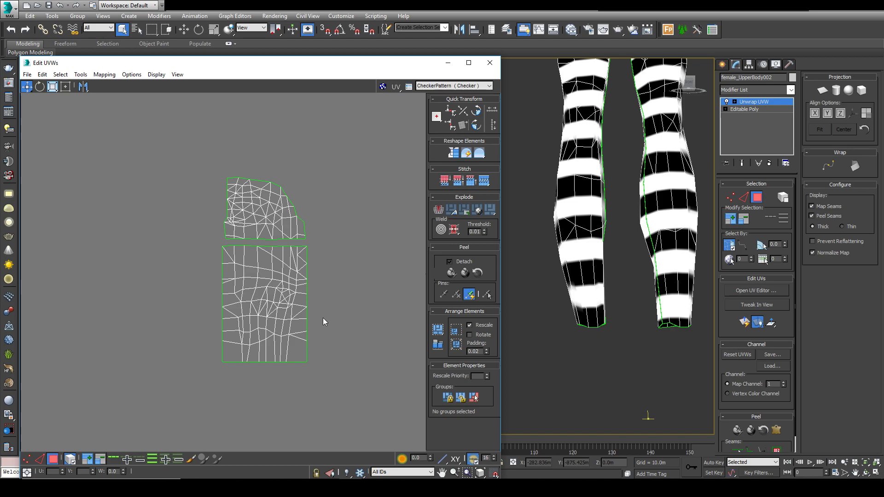
scroll(324, 318, "down", 3)
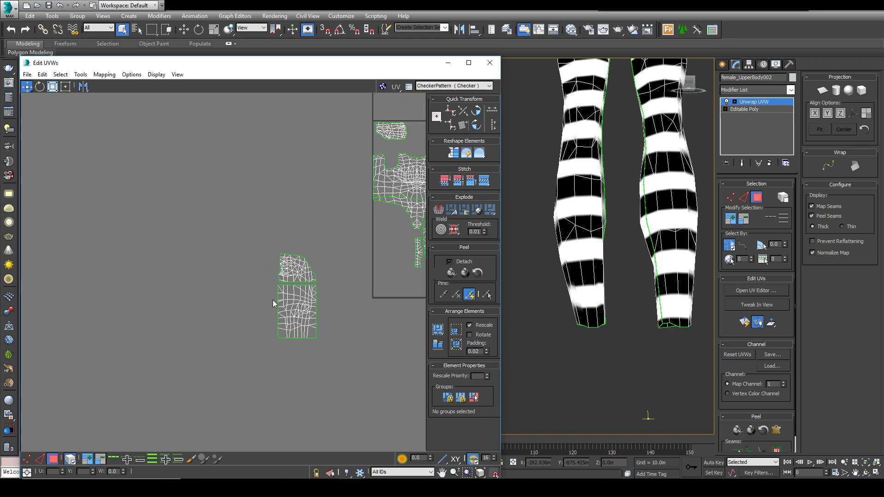
- Select the lower-leg shell to locate it on the model, deselect it, and inspect the stripes on that leg
scroll(276, 294, "up", 4)
scroll(236, 292, "up", 3)
middle_click_drag(286, 292, 114, 245)
left_click_drag(121, 233, 413, 236)
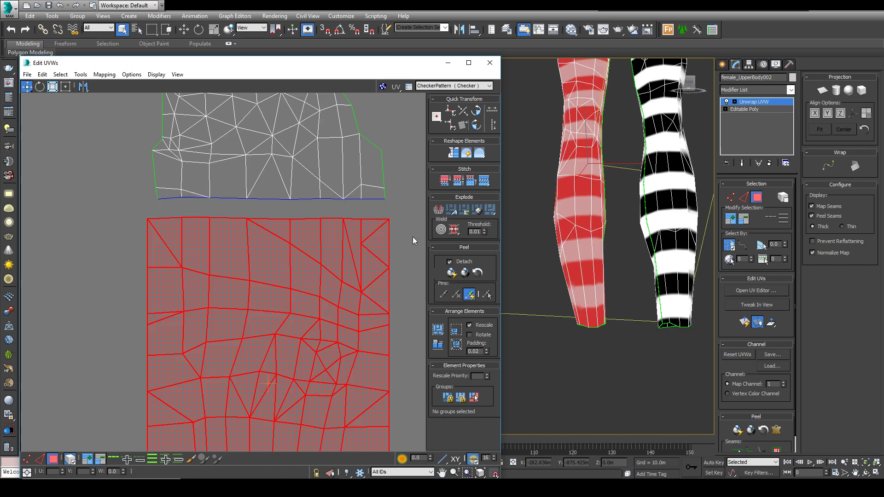
scroll(525, 258, "down", 4)
middle_click_drag(534, 249, 658, 240, "alt")
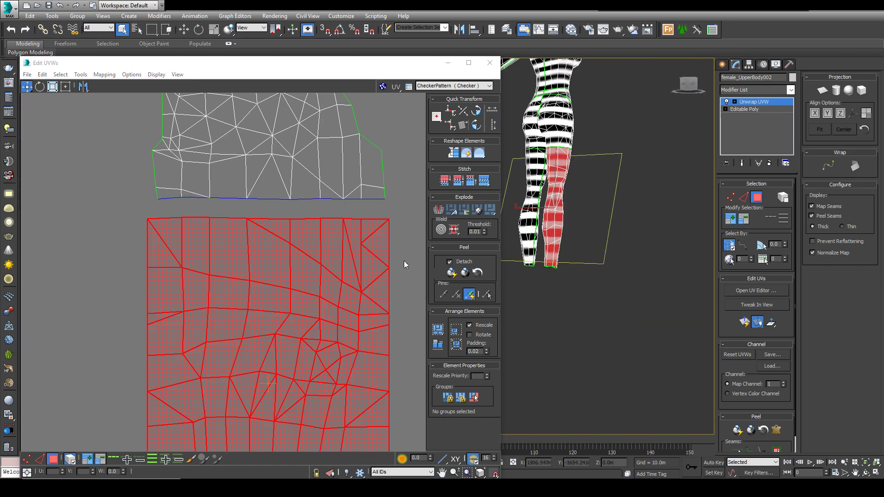
left_click(637, 225)
scroll(577, 208, "up", 5)
middle_click_drag(569, 159, 632, 231)
middle_click_drag(574, 213, 714, 227, "alt")
middle_click_drag(541, 230, 676, 230)
middle_click_drag(610, 204, 590, 211, "alt")
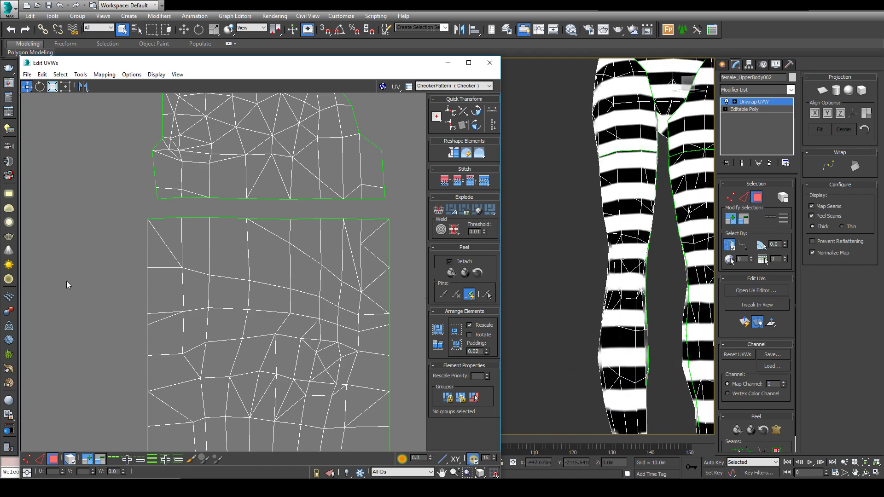
- Examine the bottom part of the lower-leg shell and the matching stripes along the calf and ankle
middle_click_drag(106, 339, 228, 209)
middle_click_drag(597, 295, 530, 199)
middle_click_drag(530, 199, 528, 280, "alt")
middle_click_drag(274, 338, 153, 287)
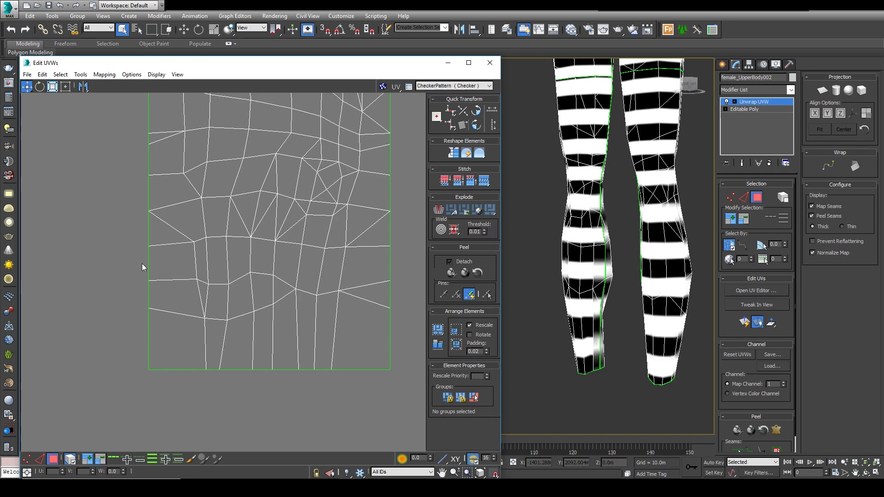
key("ctrl+a")
left_click(312, 385)
scroll(245, 218, "down", 3)
middle_click_drag(245, 219, 265, 295)
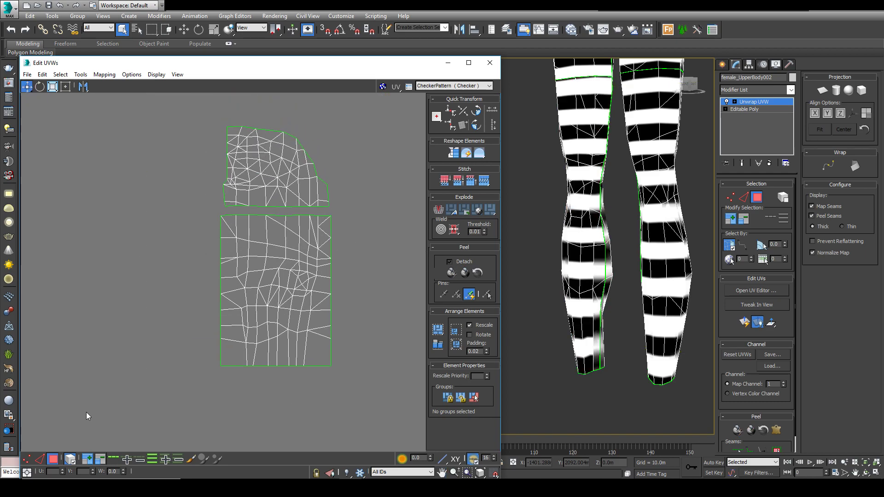
left_click(300, 271)
left_click_drag(305, 277, 166, 369)
right_click(166, 370)
- Select only the top row of vertices of the lower-leg shell and align them horizontally
left_click(27, 459)
scroll(250, 237, "up", 3)
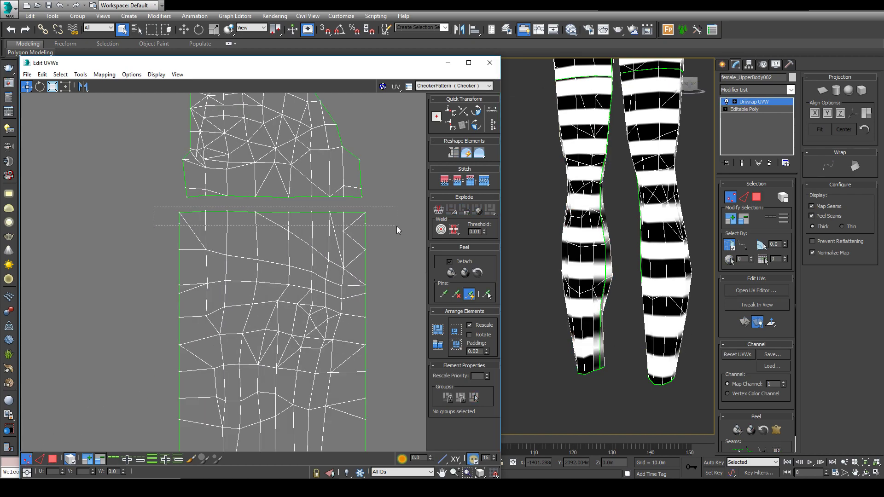
left_click_drag(390, 218, 393, 216)
left_click(74, 463)
left_click(111, 354)
left_click(187, 197)
left_click(189, 213)
left_click_drag(341, 213, 388, 216)
left_click(451, 112)
left_click(379, 216)
- Select the whole lower-leg shell as a polygon element, deselect it, and check the stripes around both lower legs
scroll(350, 261, "down", 2)
left_click(72, 461)
left_click(53, 459)
middle_click_drag(117, 382, 114, 261)
left_click(142, 404)
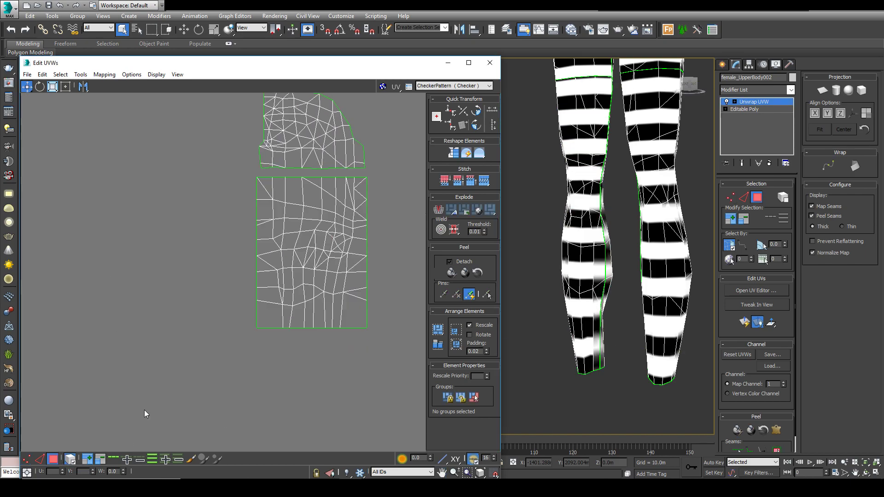
left_click(334, 275)
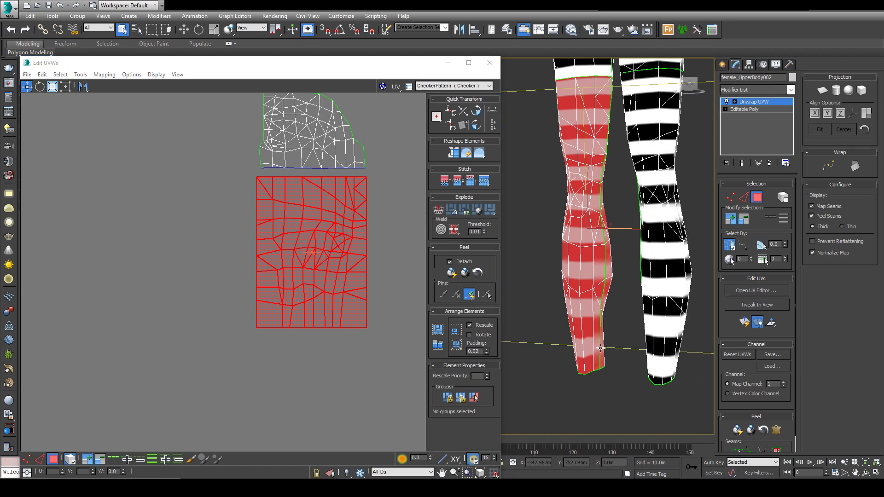
middle_click_drag(600, 349, 813, 347, "alt")
left_click(355, 407)
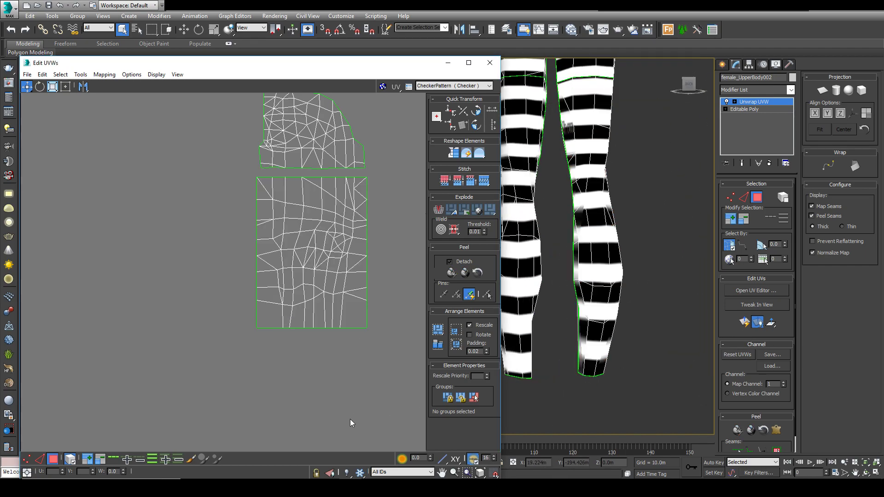
middle_click_drag(349, 424, 366, 420)
middle_click_drag(582, 330, 516, 329, "alt")
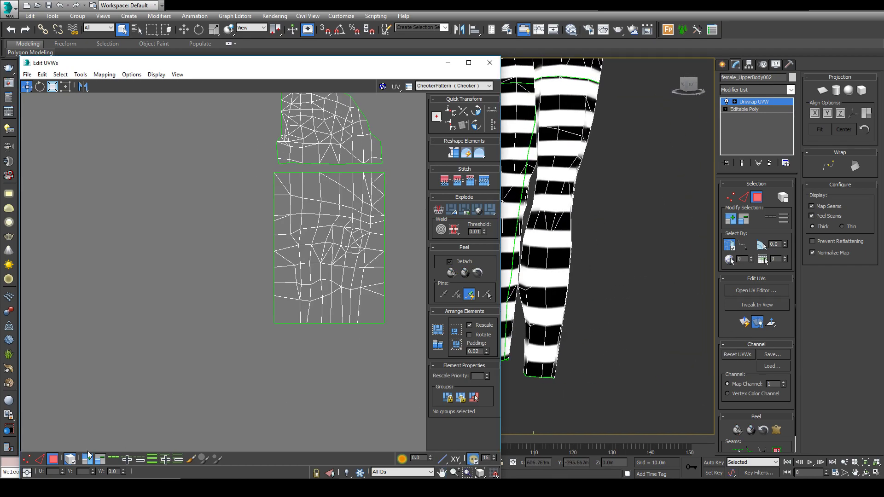
- Try moving the vertices near the bottom of the lower-leg shell, and undo the moves
left_click(27, 459)
scroll(280, 340, "up", 5)
left_click_drag(271, 299, 286, 312)
left_click_drag(283, 307, 306, 311)
key("ctrl+z")
key("ctrl+z")
- Examine the stripes on the calves from several sides against the lower-leg shell, clearing the vertex selection
middle_click_drag(571, 321, 400, 319, "alt")
middle_click_drag(340, 279, 265, 293)
scroll(265, 294, "down", 2)
middle_click_drag(564, 233, 568, 253, "alt")
mouse_move(568, 253)
middle_mouse_down()
mouse_move(604, 306)
mouse_move(571, 301)
mouse_move(574, 249)
middle_mouse_up()
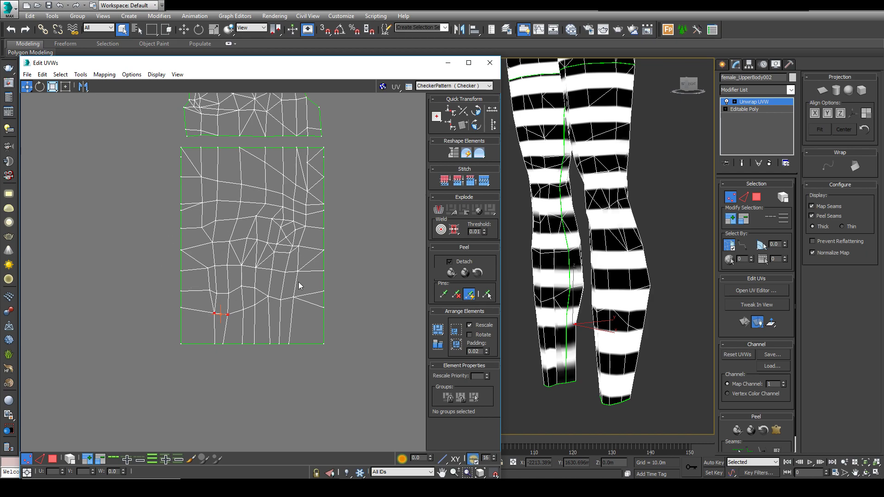
middle_click_drag(560, 248, 667, 221, "alt")
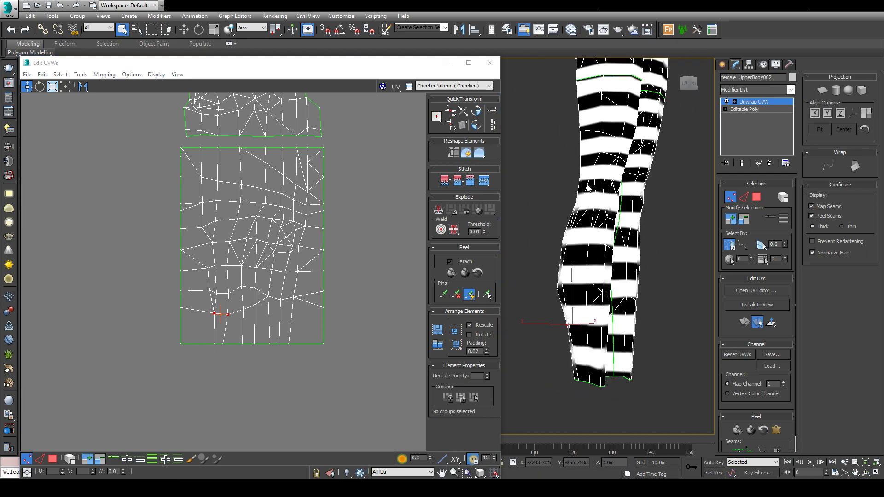
middle_click_drag(608, 245, 692, 259, "alt")
left_click(342, 338)
scroll(265, 371, "up", 5)
scroll(265, 371, "down", 2)
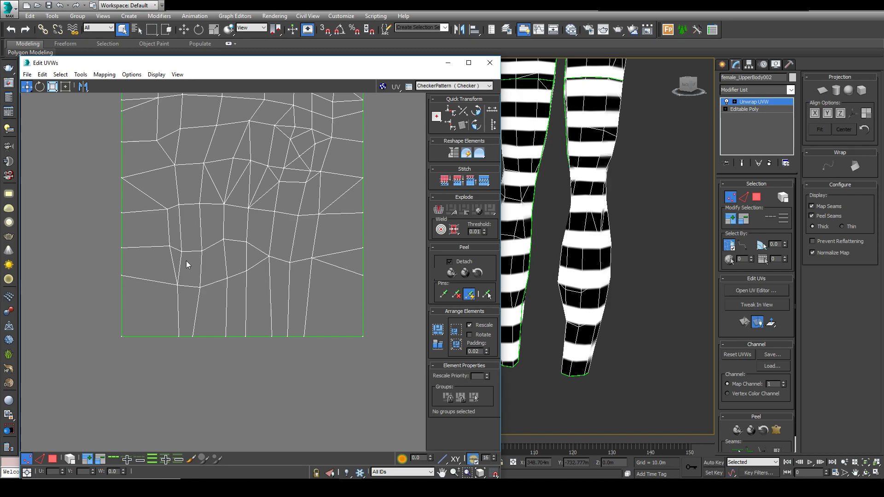
middle_click_drag(555, 263, 615, 250, "alt")
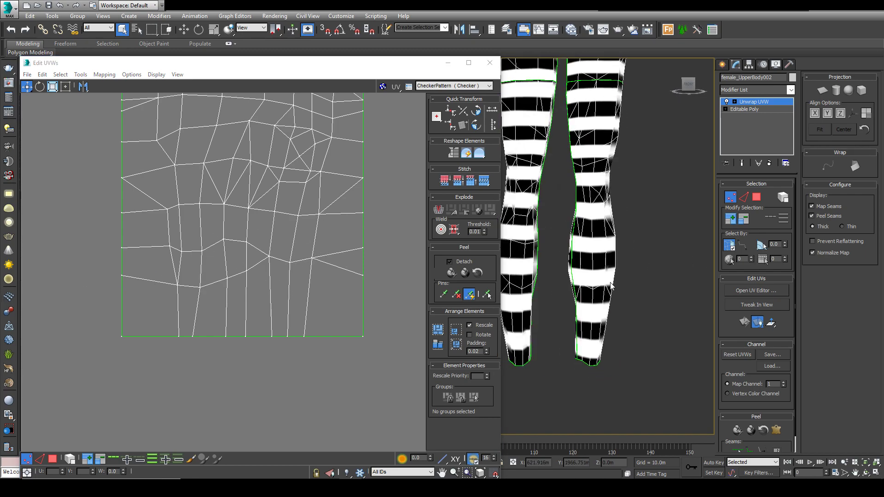
scroll(156, 347, "down", 4)
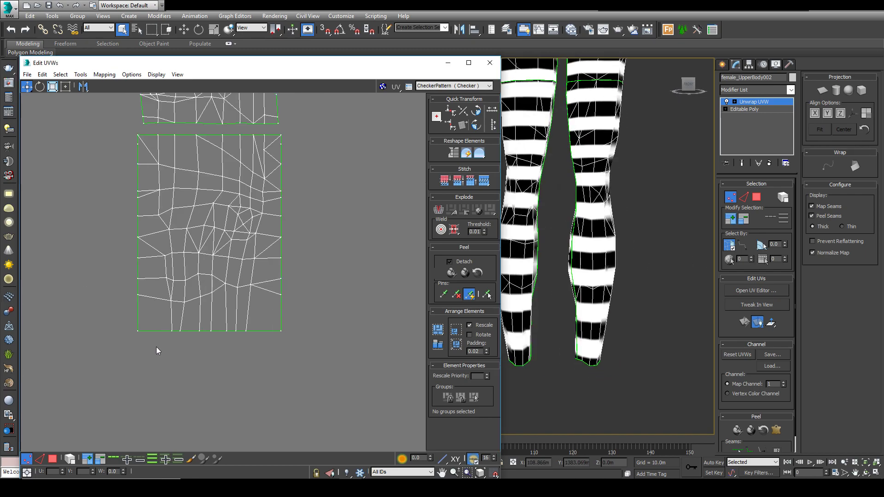
- Switch to whole-element polygon selection, select the lower-leg shell, and undo its move
left_click(66, 456)
left_click(52, 460)
left_click_drag(195, 301, 228, 306)
key("ctrl+z")
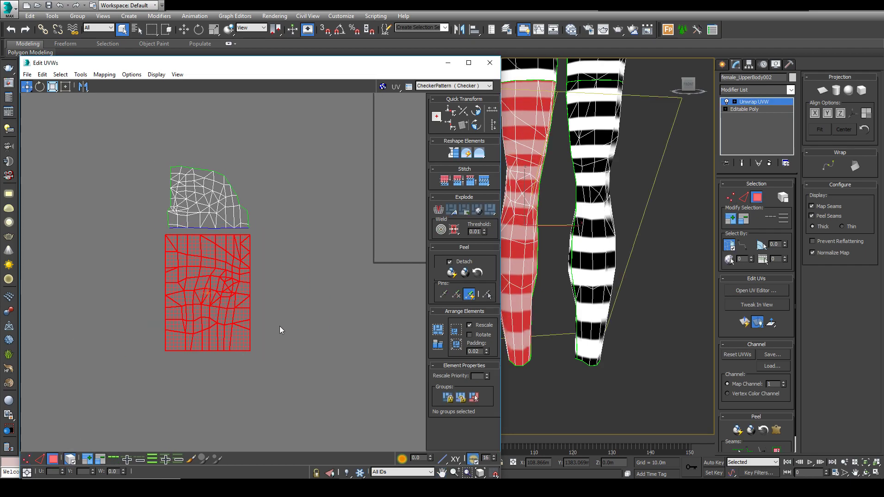
- Examine the torso shell and the other leg's shell in the main UV layout
middle_click_drag(370, 263, 212, 319)
scroll(212, 319, "down", 1)
middle_click_drag(319, 243, 295, 282)
scroll(316, 173, "up", 2)
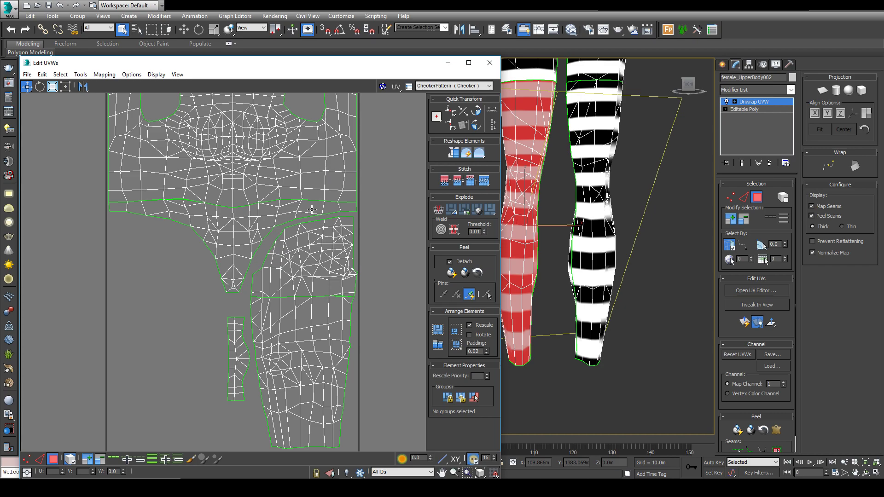
middle_click_drag(313, 345, 322, 282)
scroll(322, 283, "up", 2)
scroll(317, 285, "down", 3)
middle_click_drag(81, 444, 352, 307)
- Select the lower-leg UV shell and open the Relax Tool for it
left_click(293, 337)
left_click(231, 349)
left_click(82, 74)
left_click(112, 227)
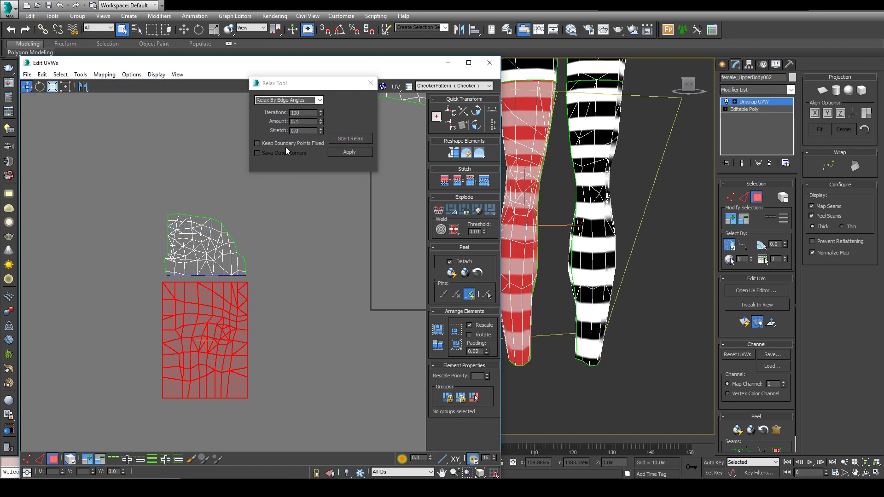
- Relax the lower-leg shell by edge angles with its boundary points kept fixed
left_click(288, 143)
middle_click_drag(268, 284, 298, 215)
left_click(320, 101)
left_click(279, 112)
scroll(262, 262, "up", 2)
middle_click_drag(262, 262, 280, 248)
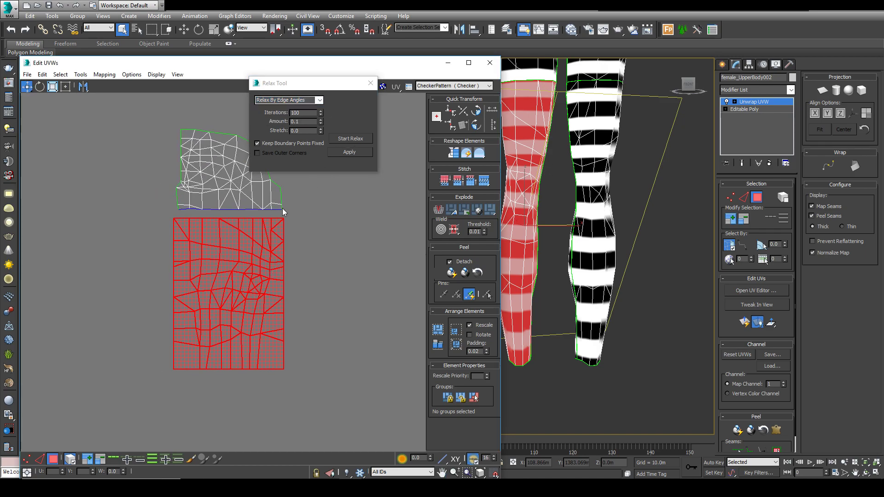
left_click(350, 139)
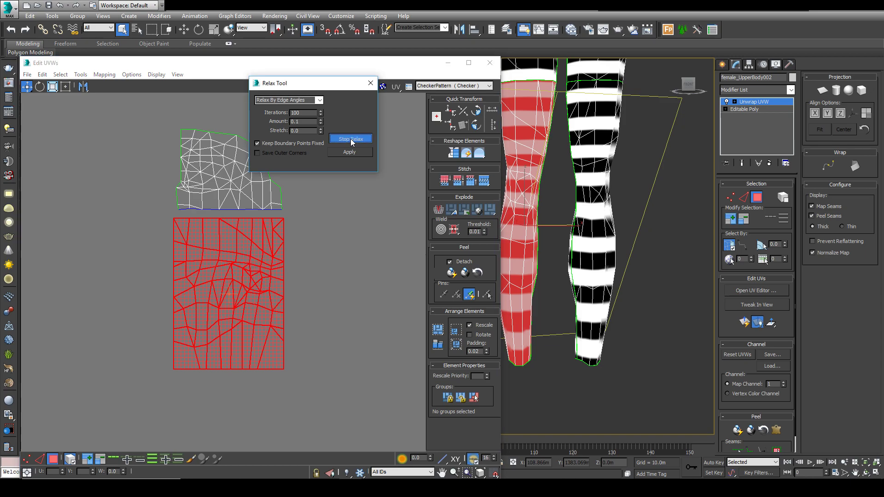
- Examine the stripes on both legs from several sides, comparing the relaxed leg with the other one
middle_click_drag(578, 296, 609, 295, "alt")
middle_click_drag(525, 292, 659, 293, "alt")
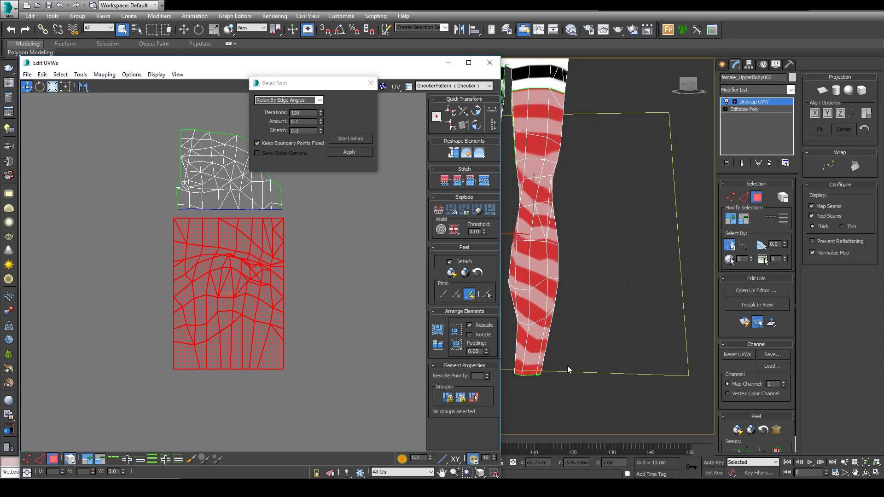
middle_click_drag(604, 352, 657, 360, "alt")
left_click(327, 329)
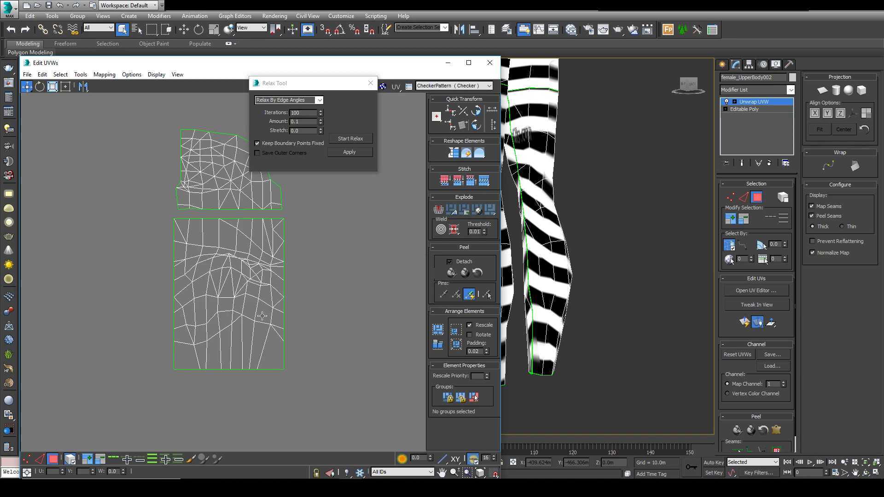
left_click(262, 316)
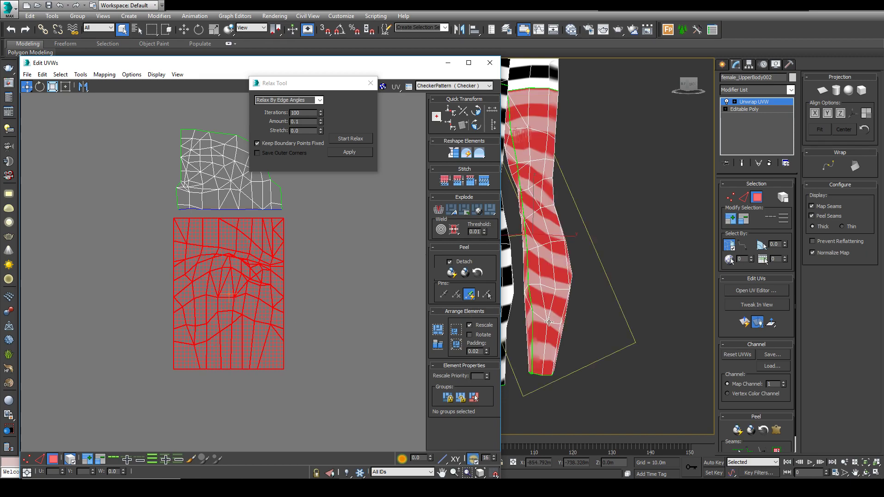
key("f")
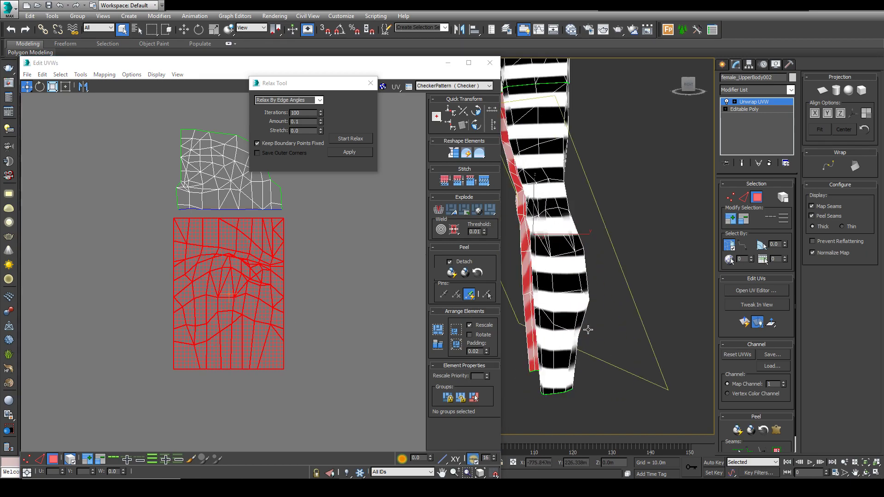
middle_click_drag(525, 294, 544, 301)
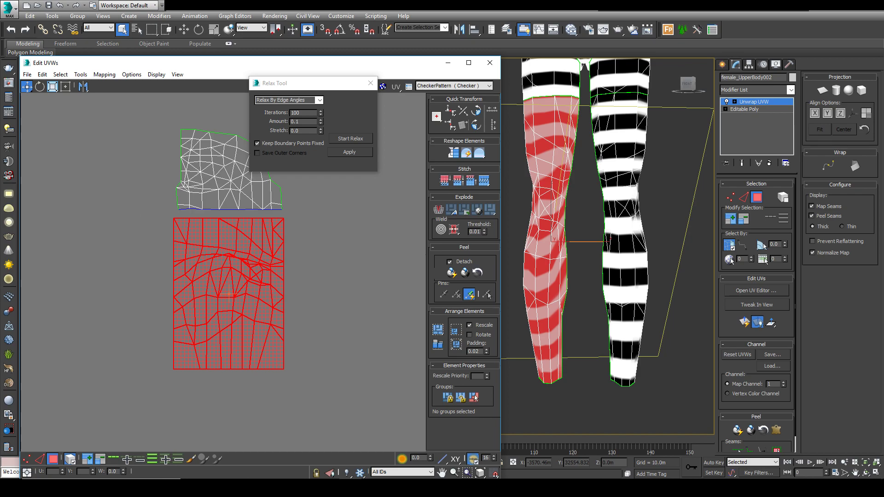
- Relax the lower-leg shell by polygon angles with the boundary points fixed, and clear the selection
left_click(318, 100)
left_click(317, 109)
left_click(350, 139)
left_click(411, 262)
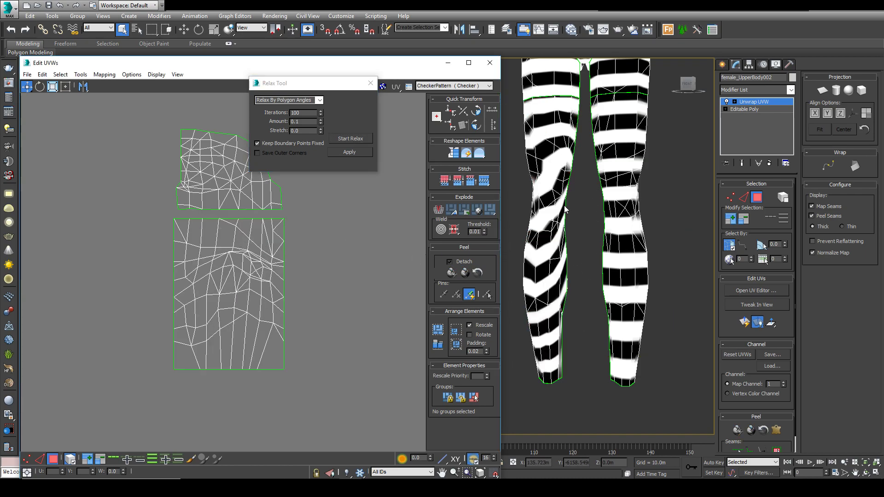
- Relax the lower-leg shell by centers with the boundary points fixed, and check the stripes around both legs
left_click(283, 274)
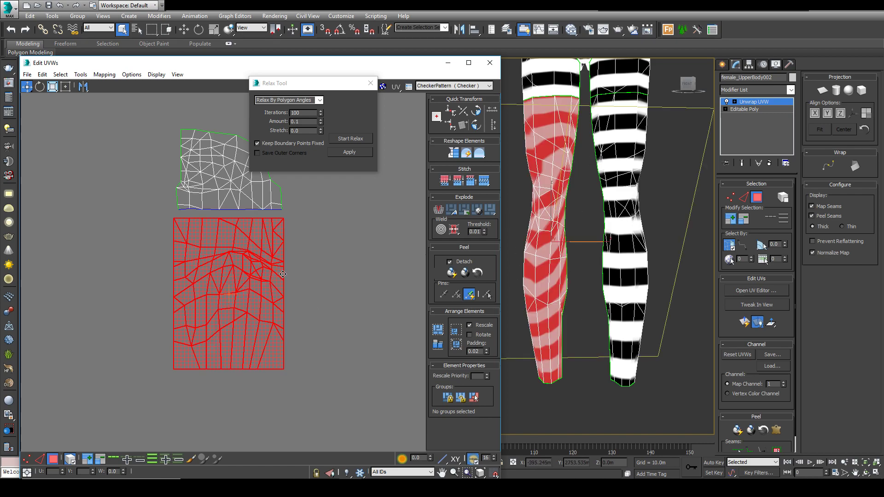
left_click(320, 100)
left_click(285, 119)
left_click(345, 139)
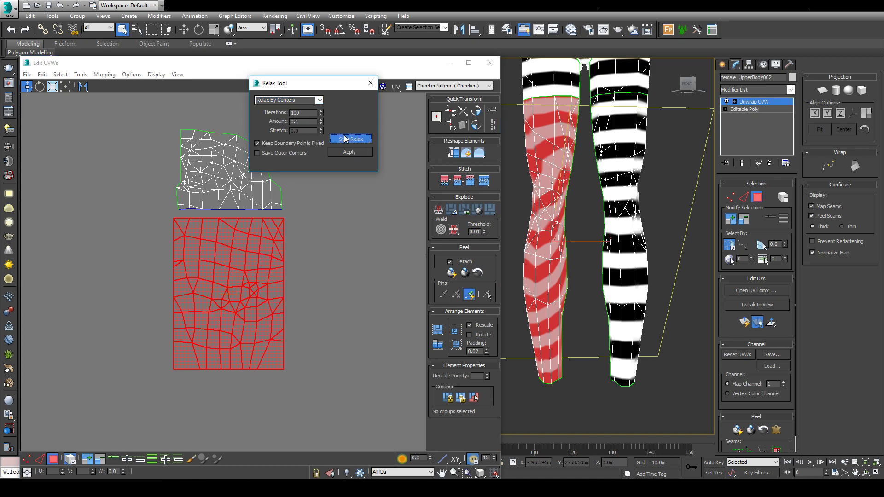
left_click(414, 306)
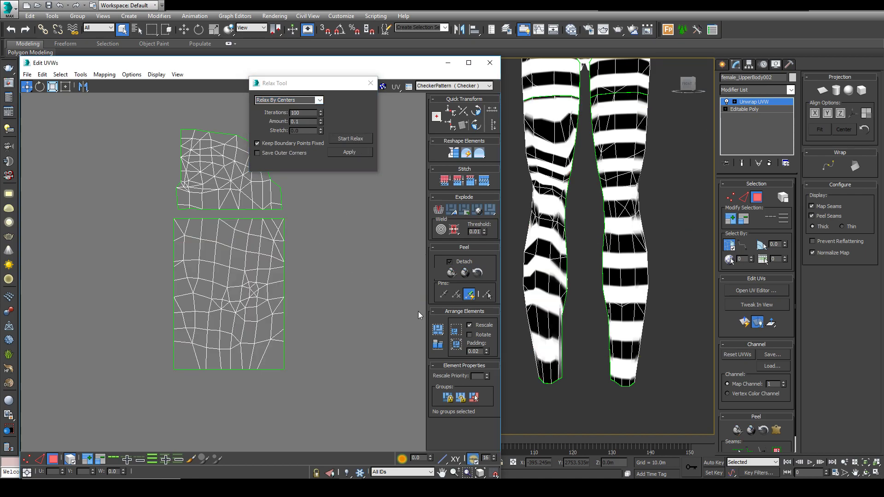
middle_click_drag(548, 317, 758, 308, "alt")
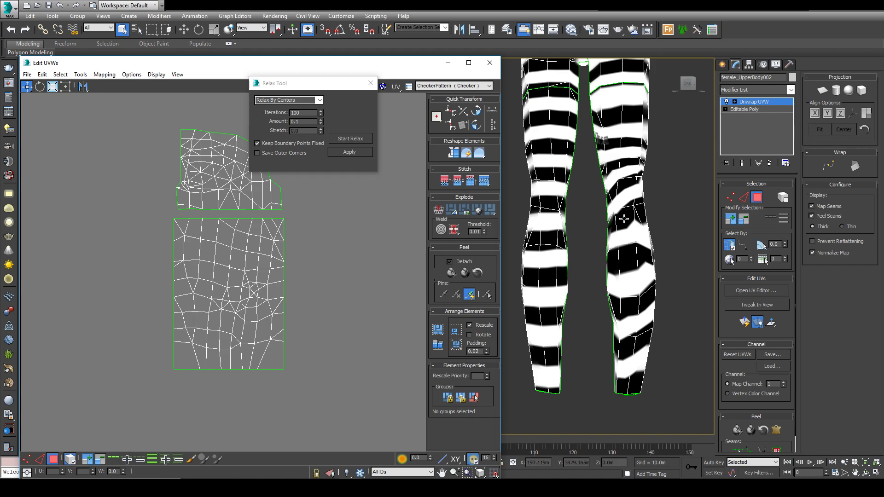
middle_click_drag(666, 378, 546, 380, "alt")
middle_click_drag(663, 354, 638, 298, "alt")
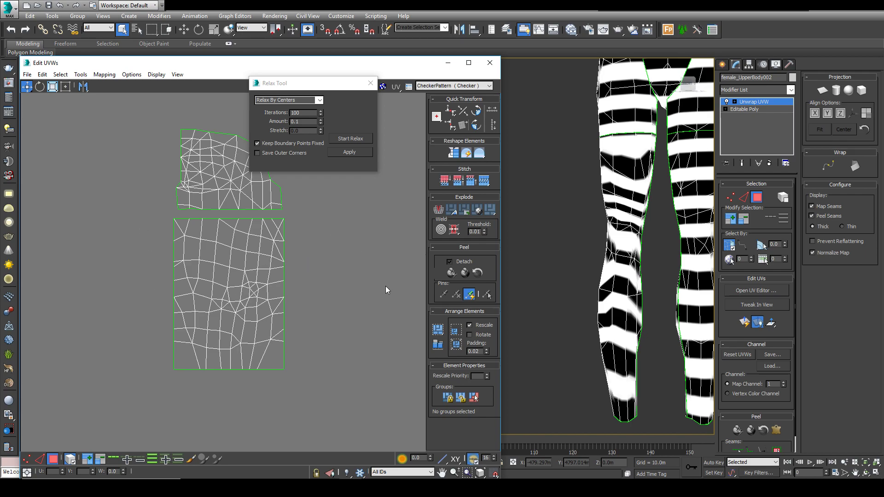
- Undo the fixed-boundary relaxes of the lower-leg shell
key("ctrl+z")
key("ctrl+z")
key("ctrl+z")
key("ctrl+z")
key("ctrl+z")
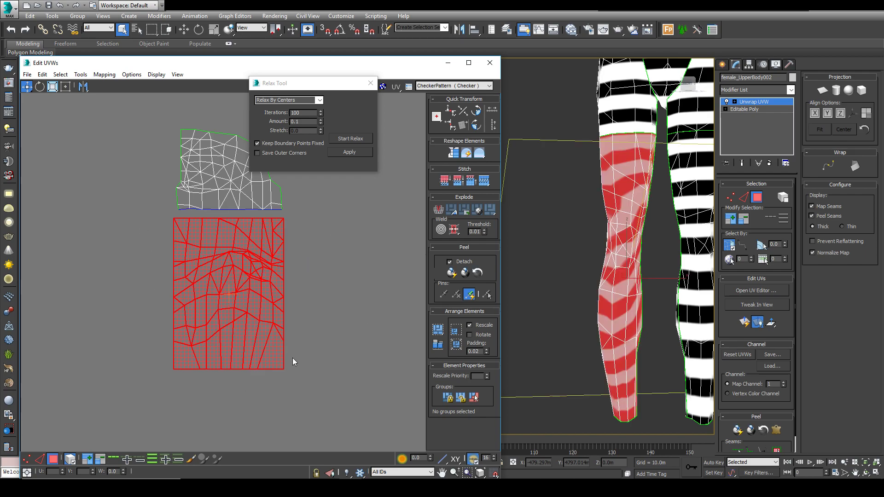
key("ctrl+z")
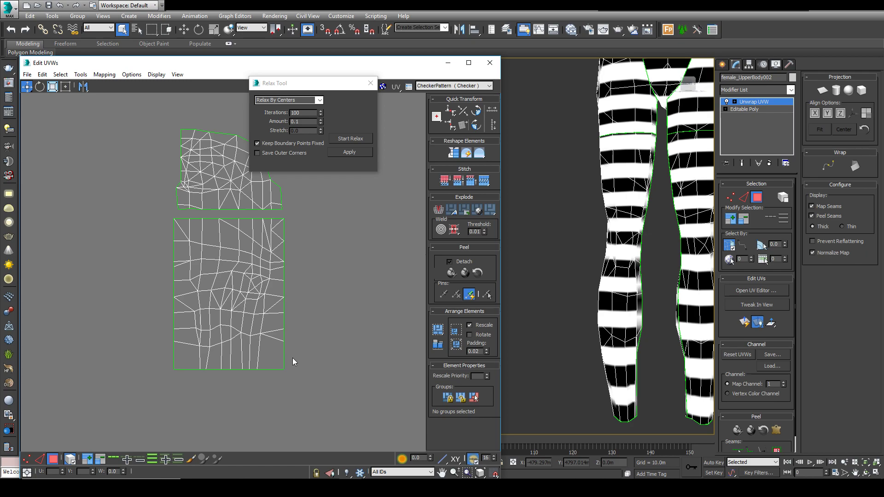
- Release the fixed boundary points and relax the lower-leg shell by polygon angles
middle_click_drag(562, 290, 526, 295, "alt")
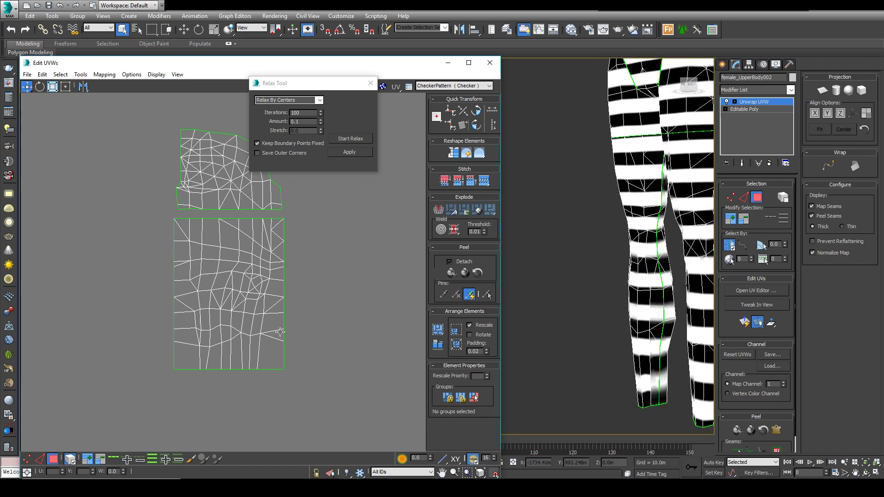
middle_click_drag(656, 312, 631, 306, "alt")
scroll(630, 305, "up", 3)
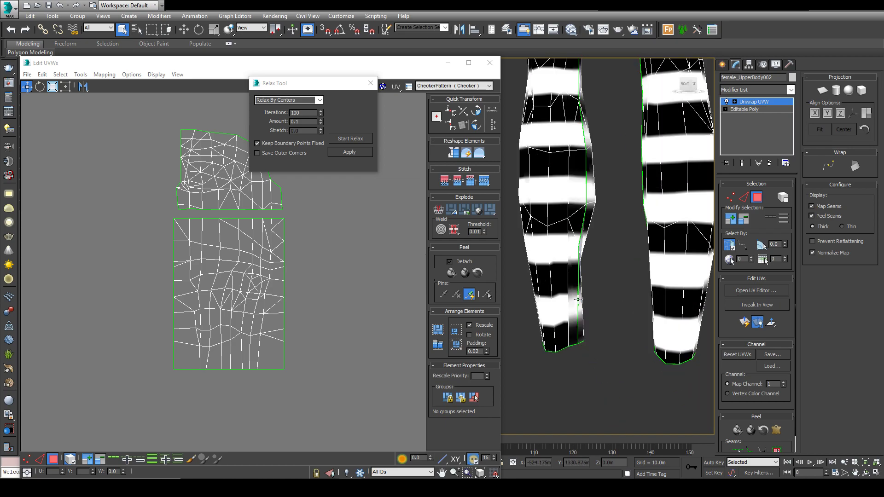
scroll(599, 297, "up", 3)
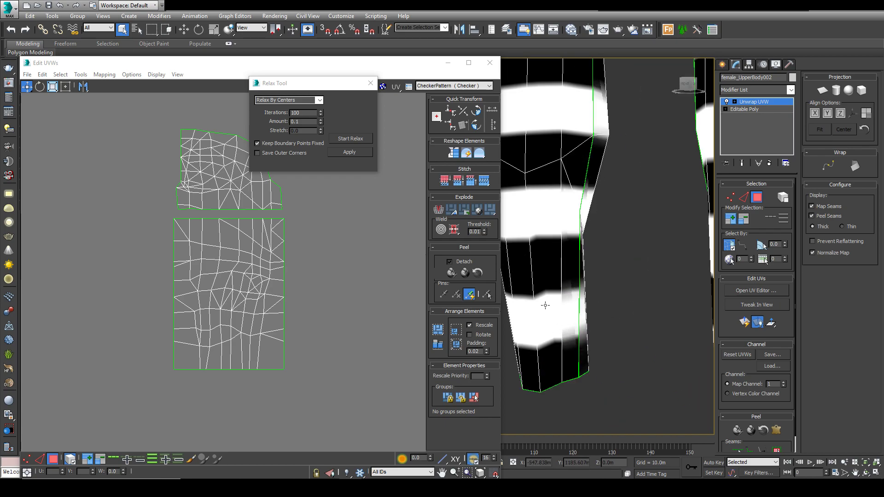
scroll(198, 286, "down", 2)
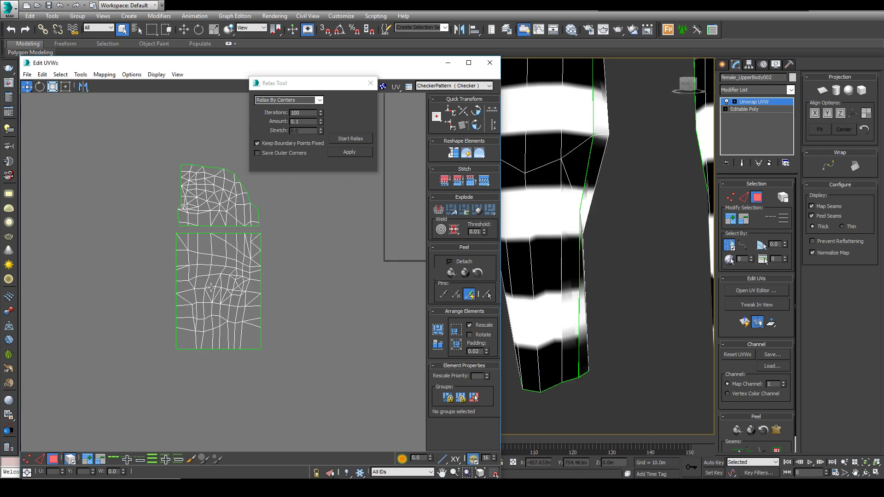
left_click(223, 325)
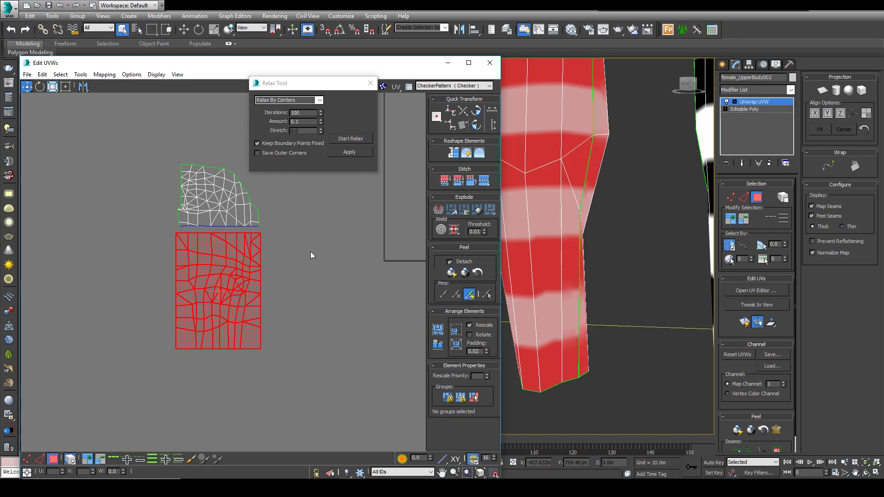
left_click(266, 144)
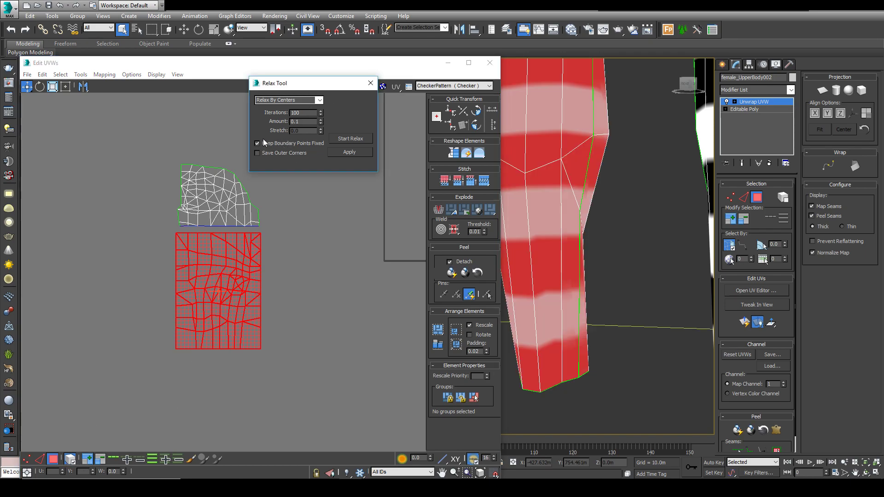
left_click(319, 100)
left_click(276, 108)
left_click(371, 140)
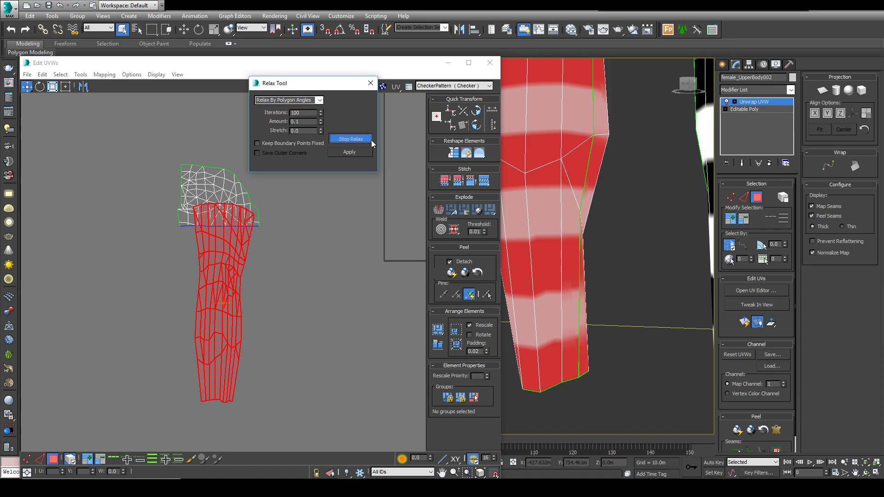
left_click(309, 291)
- Move the lower-leg shell clear of the shell above it and enlarge it in freeform mode
left_click_drag(216, 279, 217, 329)
left_click(316, 322)
left_click(229, 319)
scroll(258, 328, "down", 3)
middle_click_drag(266, 369, 281, 331)
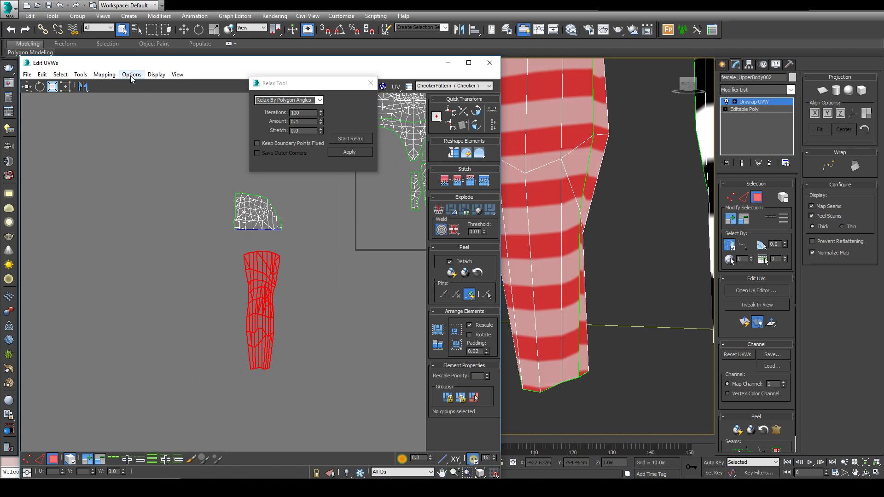
left_click(68, 87)
left_click_drag(278, 370, 327, 416)
left_click(344, 314)
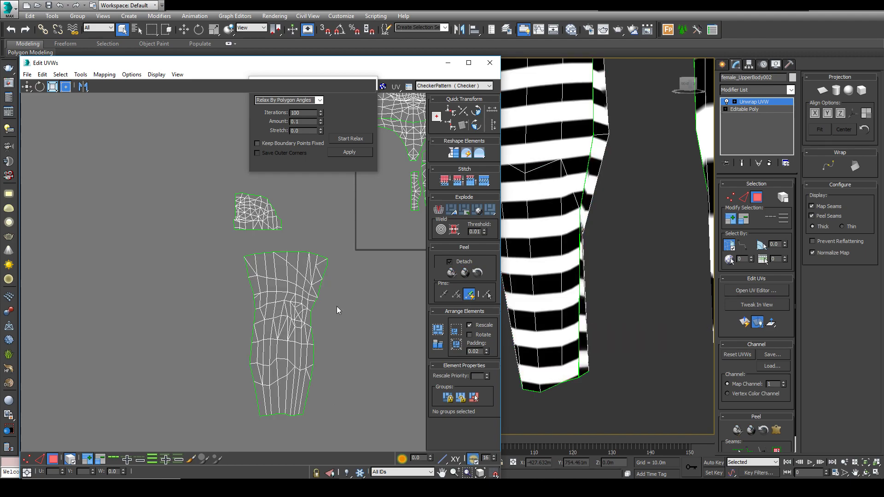
- Relax the enlarged lower-leg shell by polygon angles once more, and clear the selection
scroll(573, 273, "down", 5)
middle_click_drag(575, 277, 639, 111, "alt")
left_click(293, 304)
left_click(350, 139)
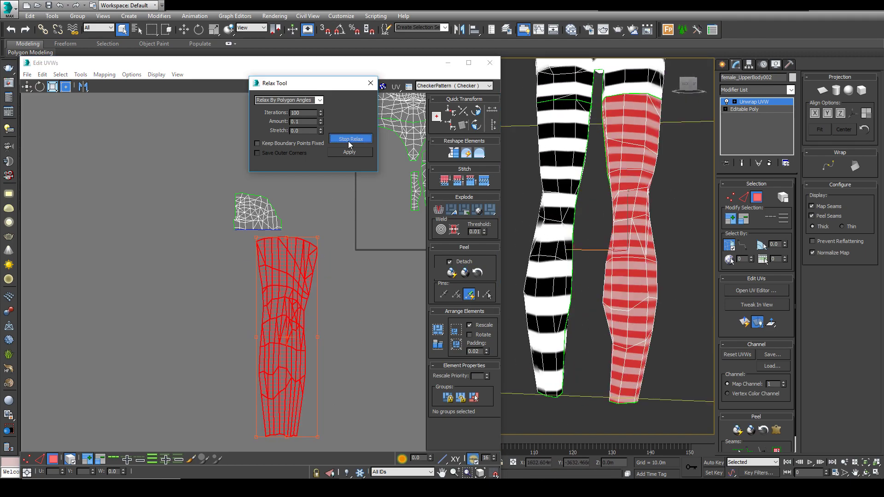
left_click(349, 137)
left_click(350, 275)
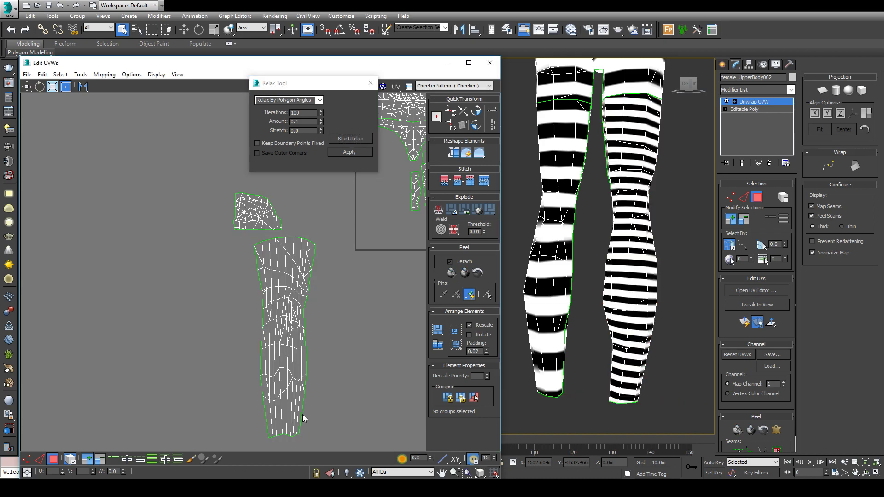
- Nudge the lower-leg shell slightly and stretch it wider horizontally
left_click(298, 367)
left_click_drag(281, 404, 278, 404)
left_click(366, 327)
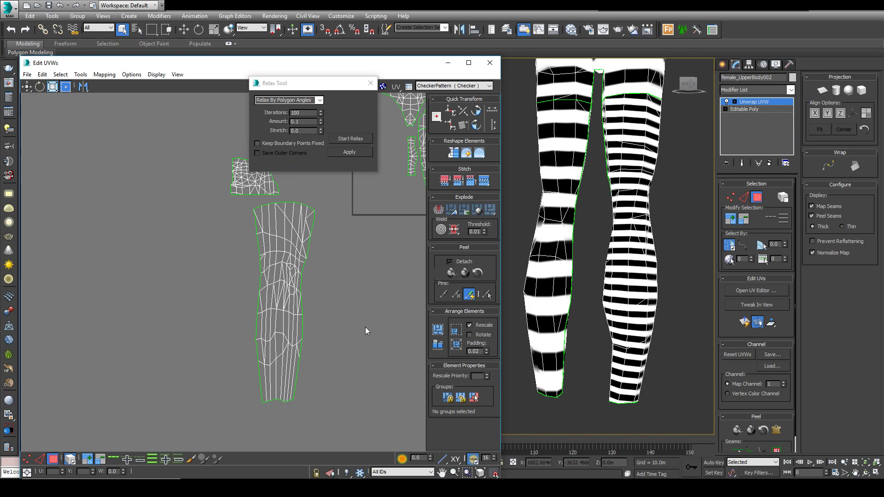
left_click(289, 305)
left_click_drag(315, 403, 346, 403)
left_click(376, 360)
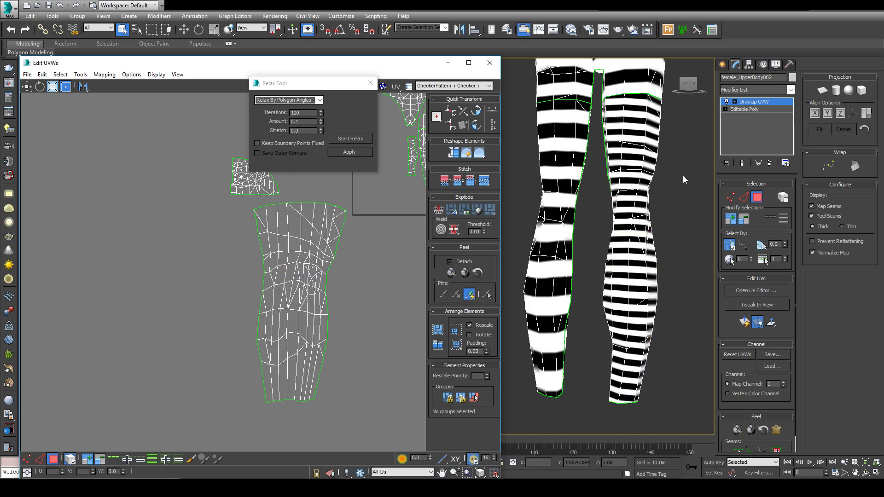
- Examine the stripes along the relaxed leg from several sides and the matching mesh lines in the lower-leg shell
middle_click_drag(595, 352, 694, 227, "alt")
middle_click_drag(582, 110, 525, 224, "alt")
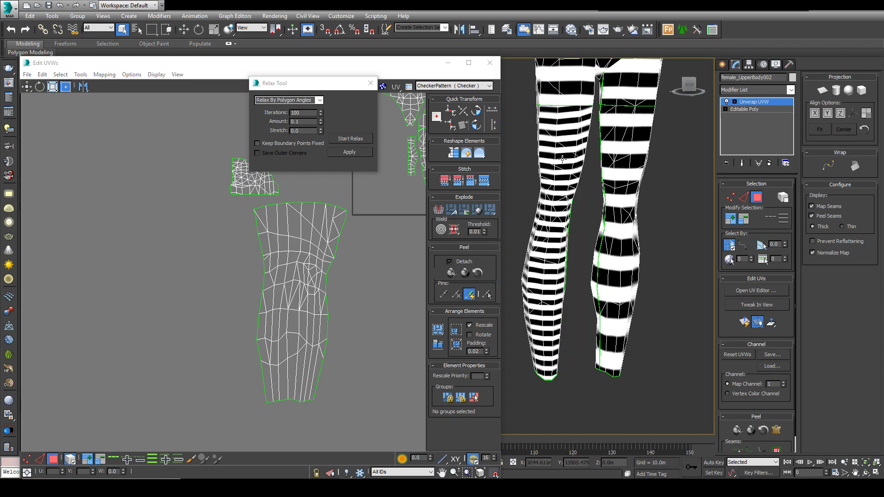
middle_click_drag(543, 182, 783, 289, "alt")
scroll(557, 286, "up", 5)
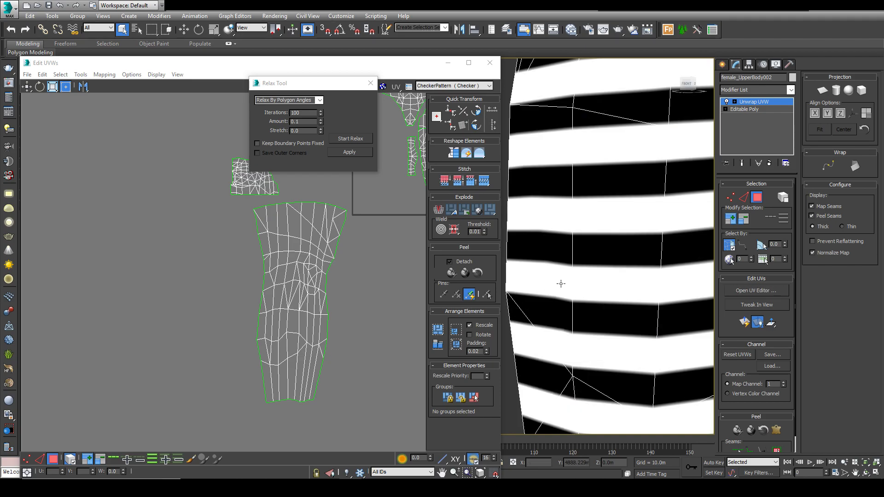
scroll(623, 249, "down", 5)
left_click(238, 328)
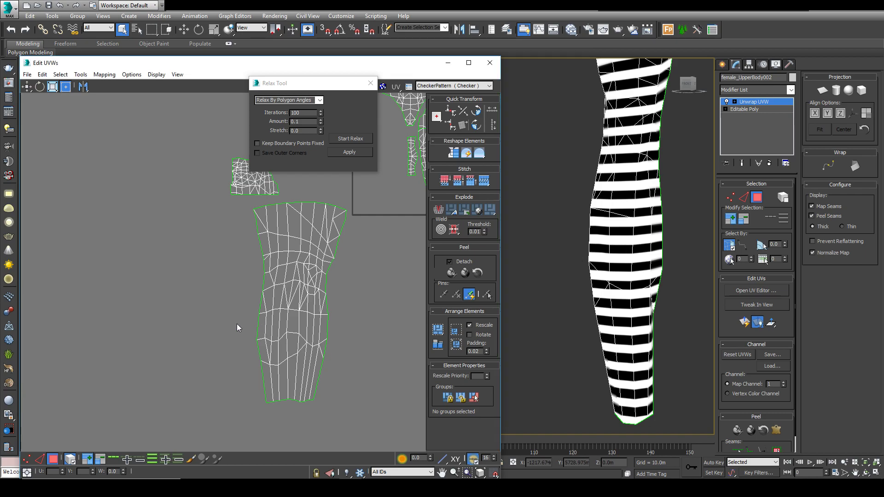
scroll(307, 338, "up", 4)
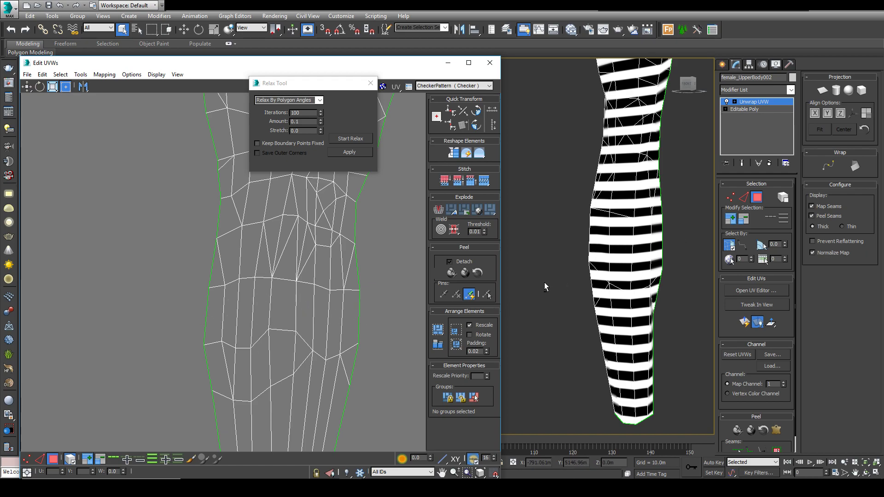
scroll(231, 319, "down", 2)
- Relax the whole widened lower-leg UV shell again by polygon angles and deselect it
left_click(300, 283)
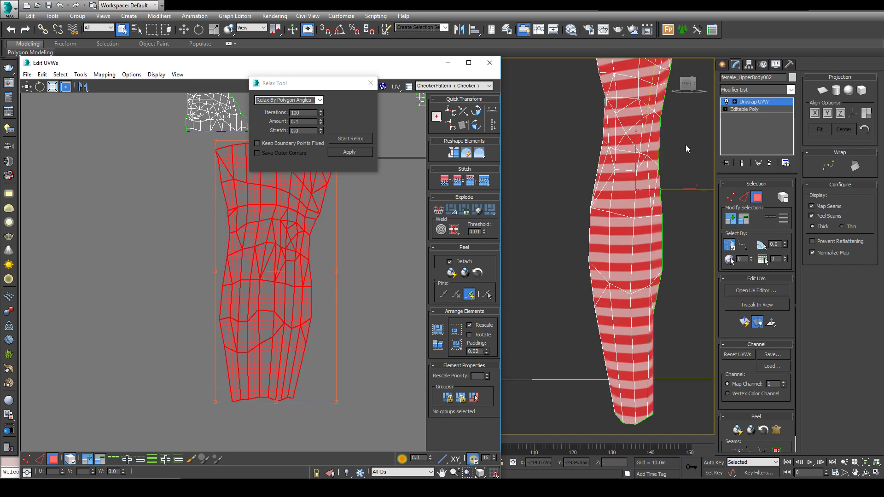
left_click(350, 139)
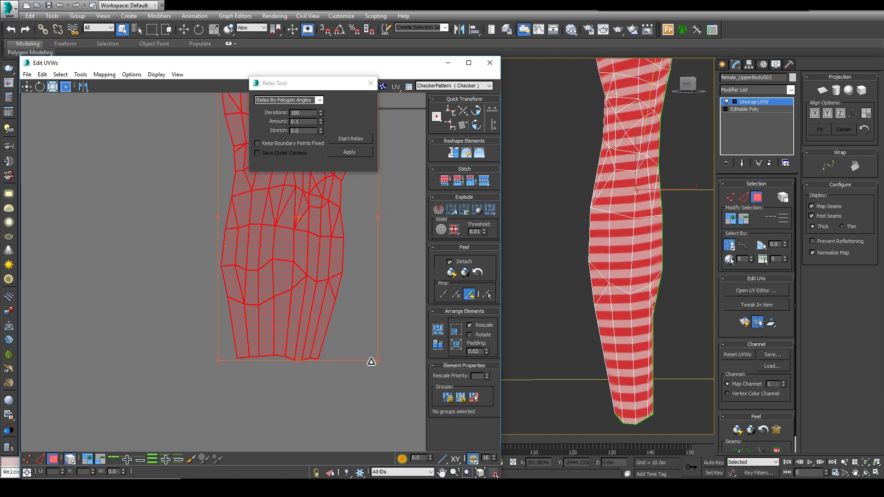
left_click(350, 288)
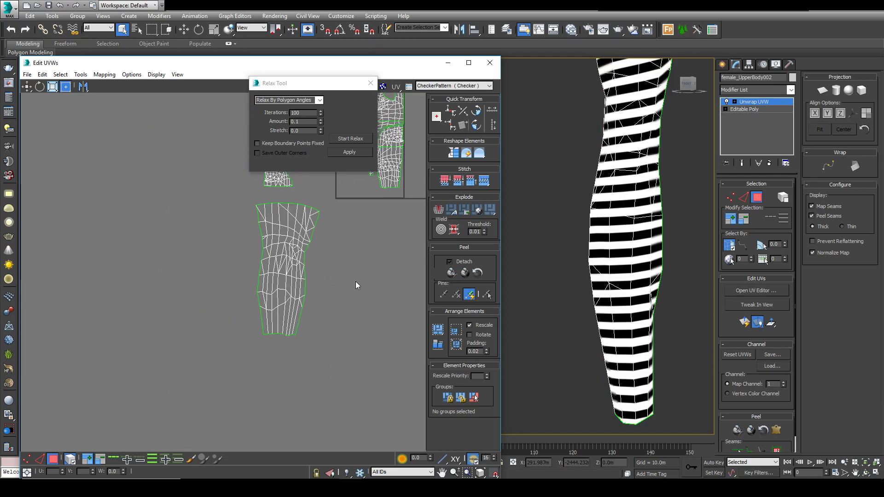
- Compare the stripe spacing on both legs from several sides and examine how the stripes meet along the lower-leg seam
middle_click_drag(563, 283, 655, 270, "alt")
middle_click_drag(612, 180, 614, 304)
scroll(614, 304, "down", 3)
middle_click_drag(607, 266, 672, 257, "alt")
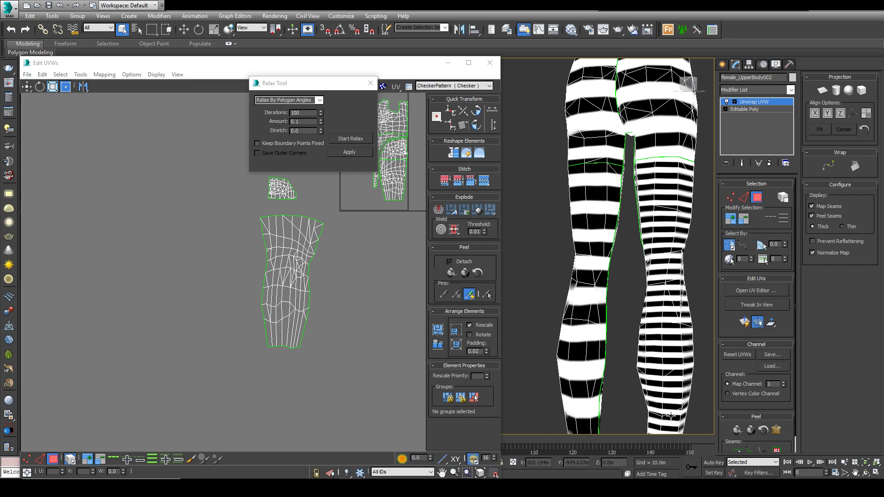
middle_click_drag(671, 416, 657, 321)
middle_click_drag(673, 293, 516, 296, "alt")
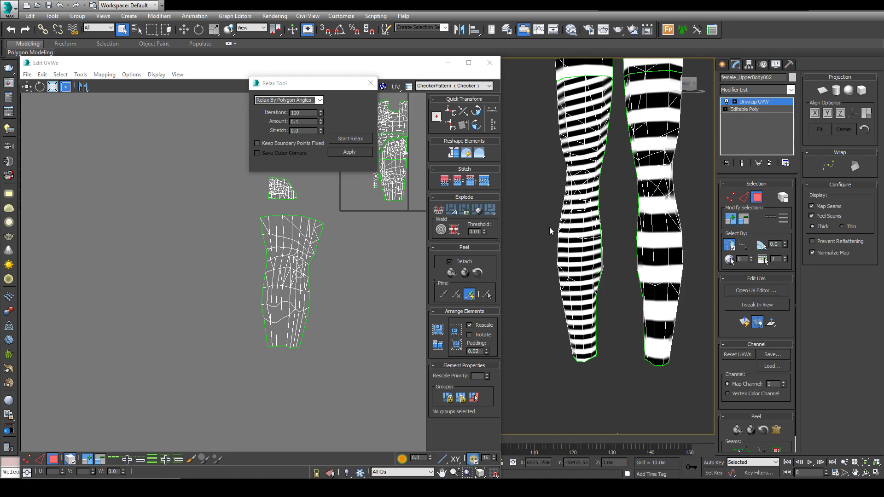
scroll(538, 255, "up", 5)
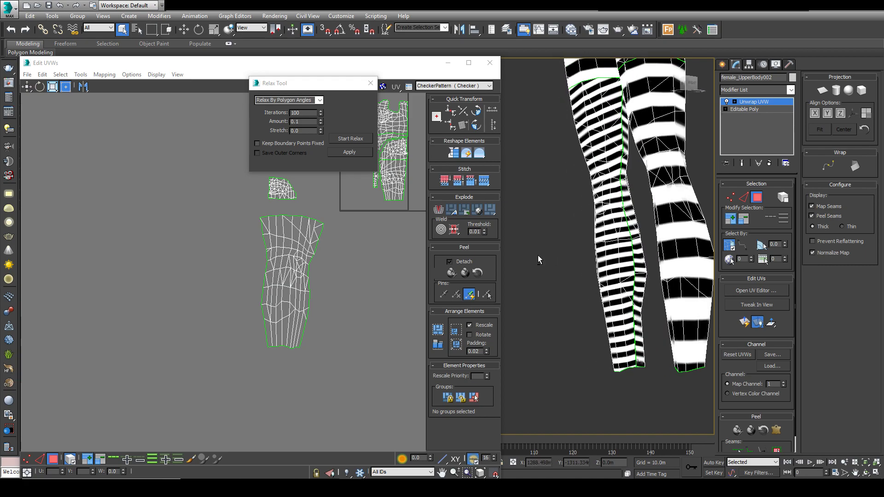
scroll(569, 267, "up", 5)
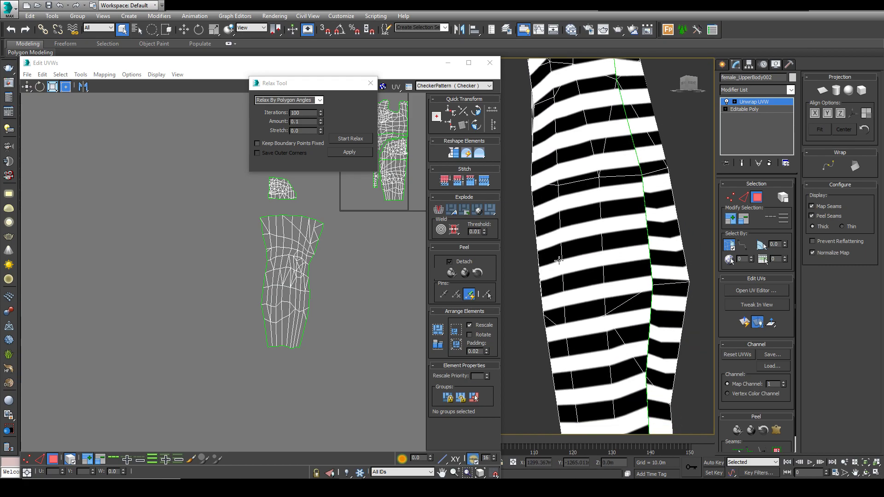
scroll(607, 277, "down", 4)
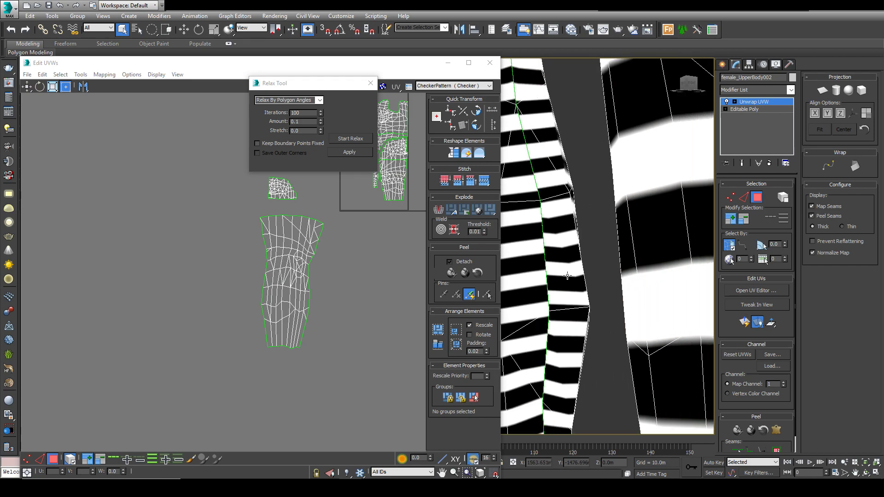
- In vertex mode, align the two outer corner vertices of the lower-leg shell's ankle edge horizontally
left_click(40, 459)
left_click(26, 460)
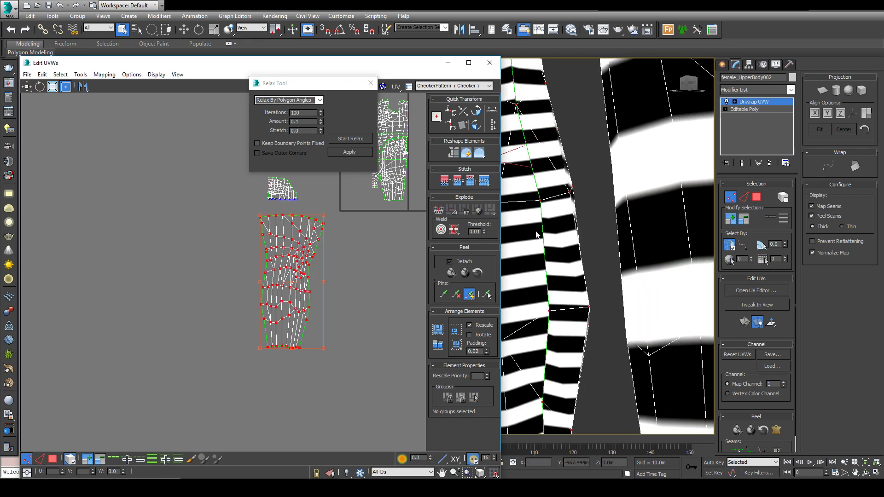
left_click(161, 439)
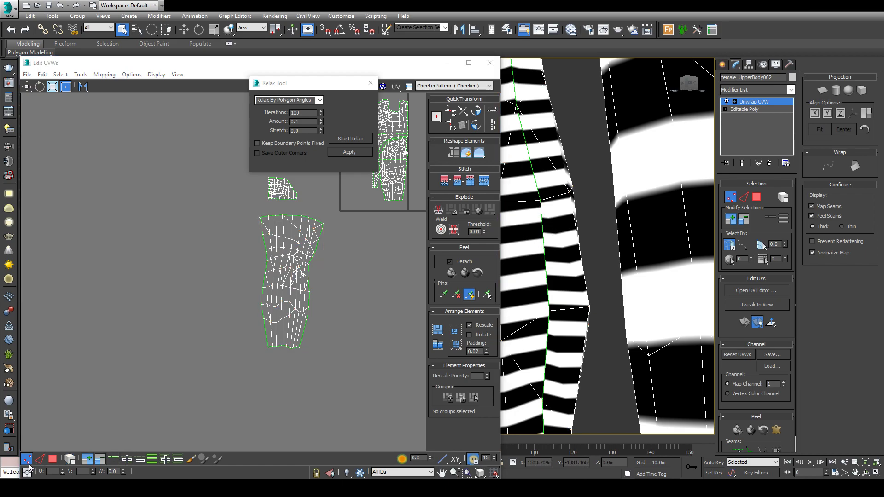
scroll(288, 374, "up", 3)
left_click_drag(332, 305, 313, 322)
left_click_drag(252, 325, 245, 308, "ctrl")
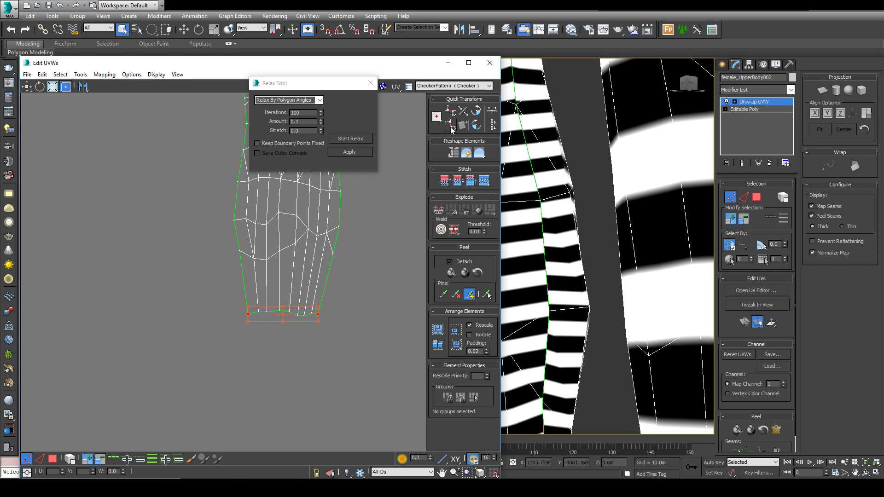
left_click(451, 111)
- Align the opposite border vertices of the lower-leg shell horizontally at two calf rows above the ankle
middle_click_drag(335, 284, 343, 301)
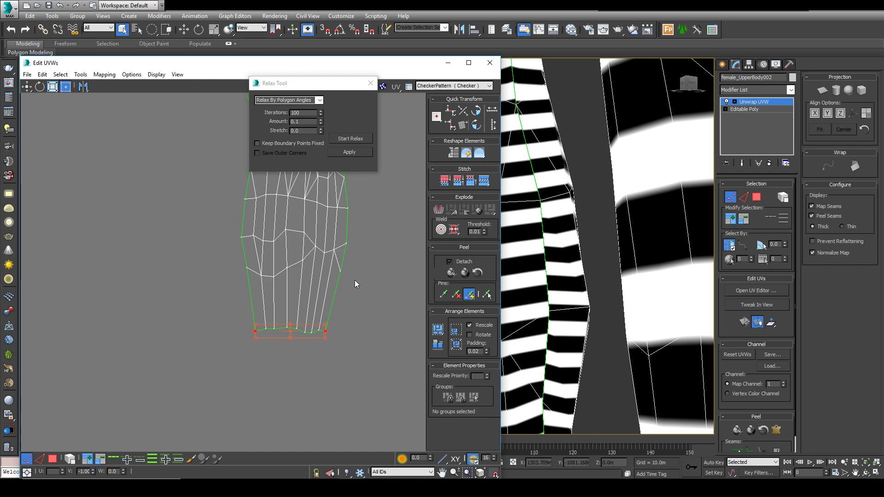
left_click_drag(344, 251, 343, 253)
left_click(241, 237, "ctrl")
left_click(450, 112)
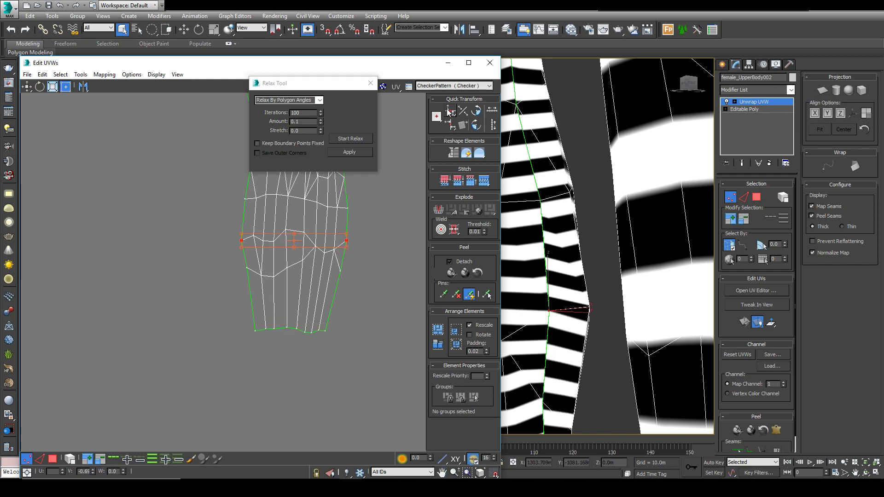
left_click_drag(338, 275, 338, 276)
left_click_drag(236, 265, 249, 280, "ctrl")
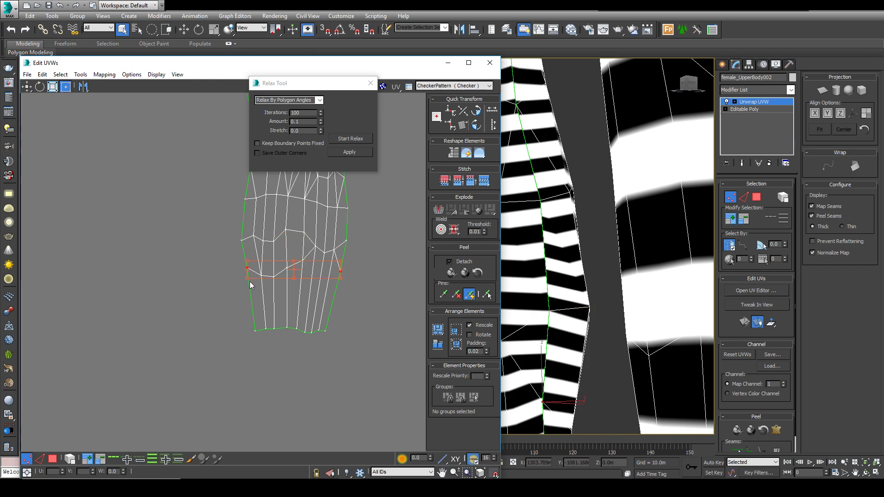
left_click(449, 126)
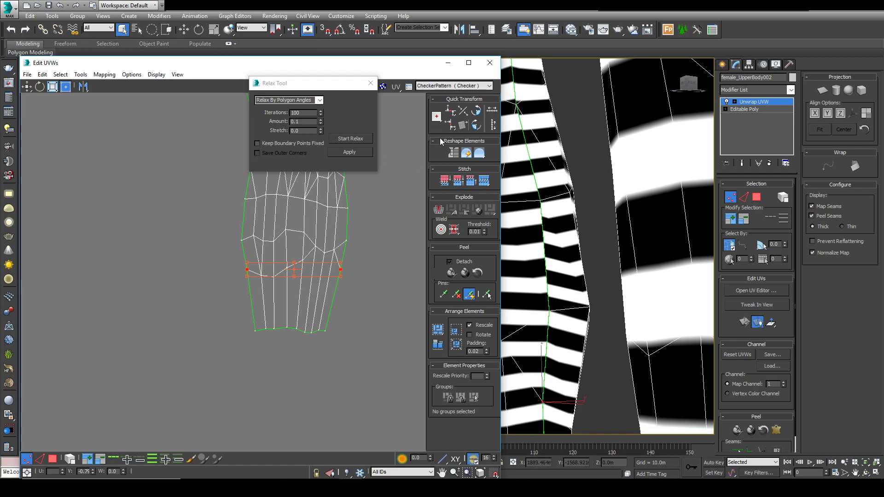
- Align the opposite border vertices horizontally at the row above the two levelled calf rows
left_click(363, 251)
left_click_drag(361, 204, 343, 219)
left_click(245, 199, "ctrl")
left_click(451, 115)
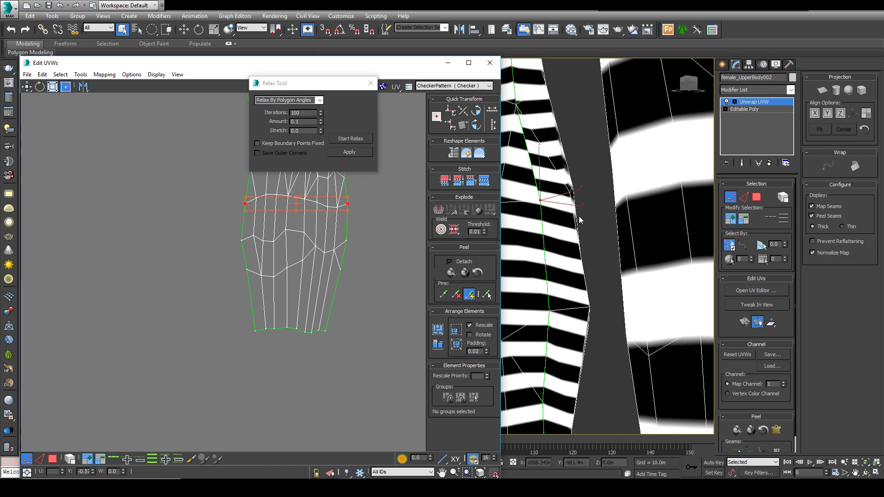
- Move the Relax Tool dialog off the lower-leg shell, and reposition and shrink the UV editor window to uncover more of the model
middle_click_drag(317, 258, 324, 292)
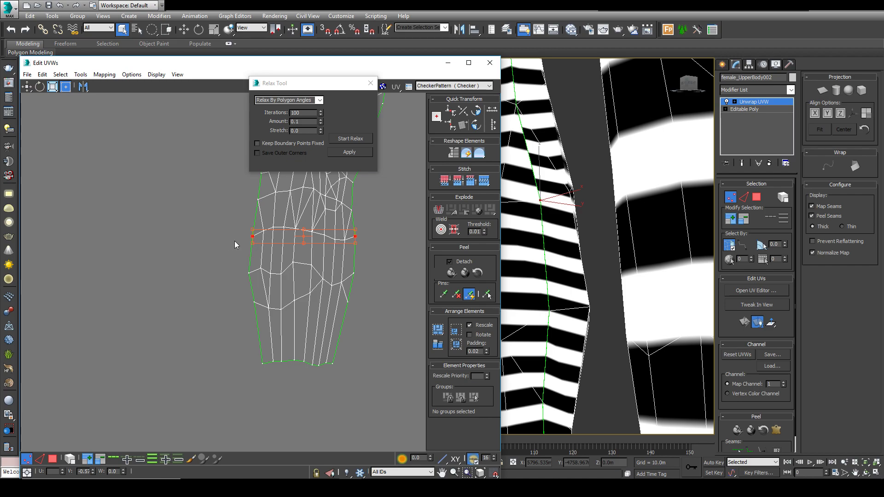
left_click_drag(308, 87, 157, 144)
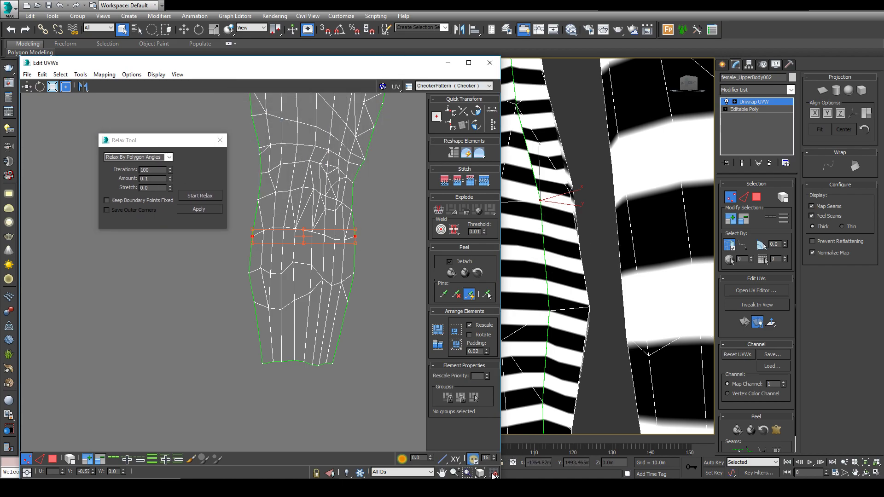
left_click_drag(340, 63, 338, 32)
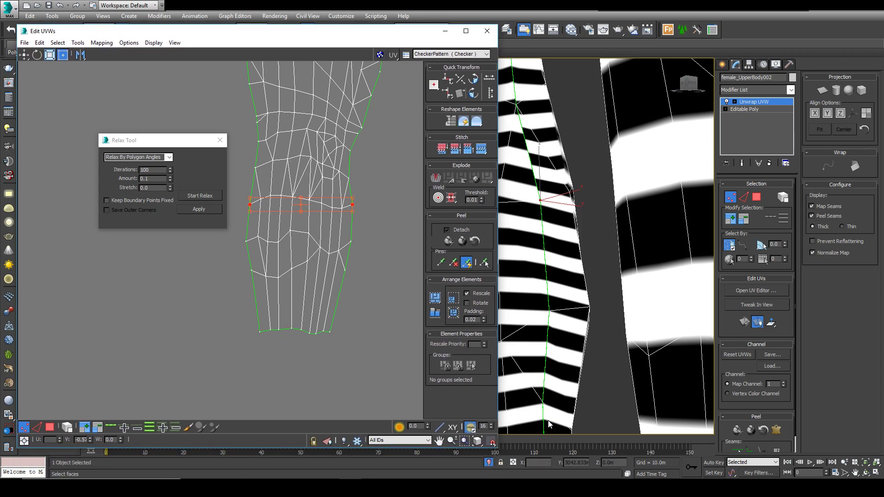
left_click_drag(496, 456, 441, 437)
scroll(237, 255, "down", 3)
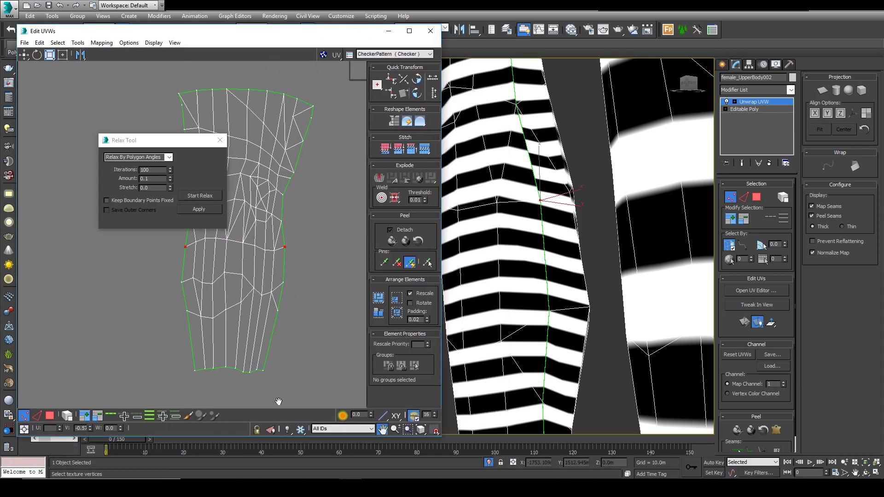
left_click_drag(179, 140, 125, 78)
- Align the opposite border vertices horizontally at the row just below the knee and check the stripes across the seam
middle_click_drag(510, 234, 546, 273, "alt")
scroll(284, 283, "up", 3)
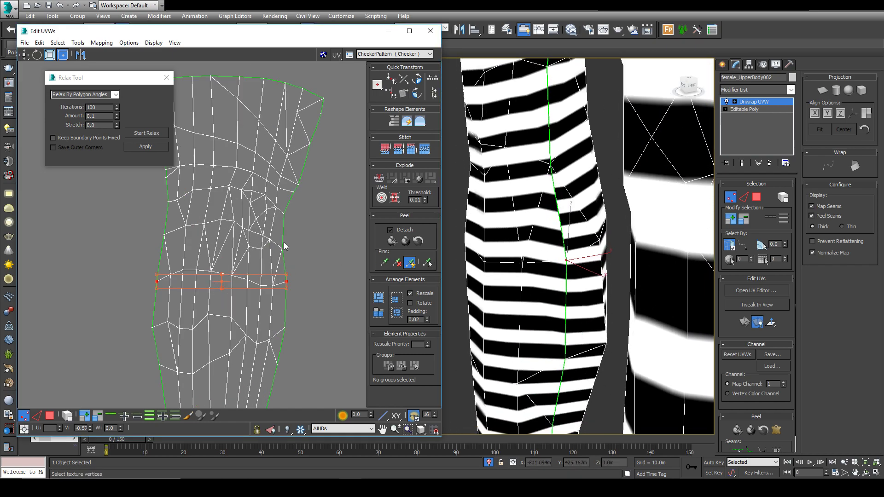
left_click_drag(278, 252, 277, 253)
left_click_drag(155, 229, 170, 238, "ctrl")
left_click(410, 81)
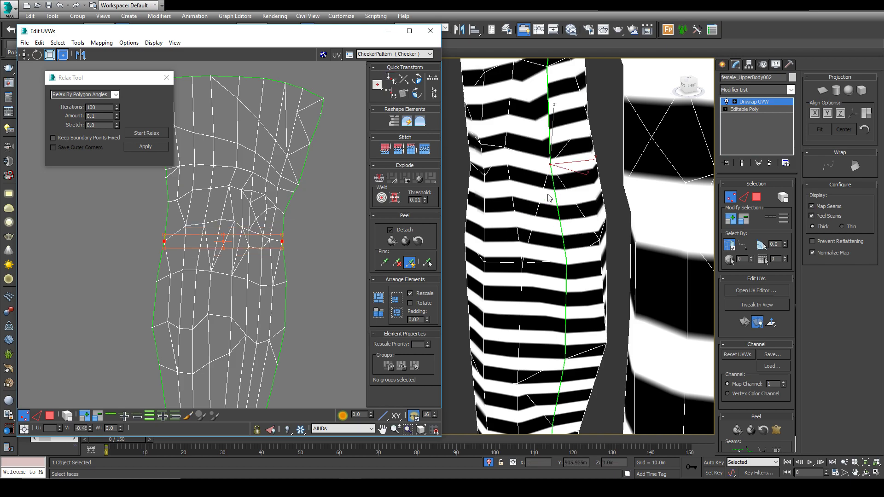
middle_click_drag(535, 290, 582, 296, "alt")
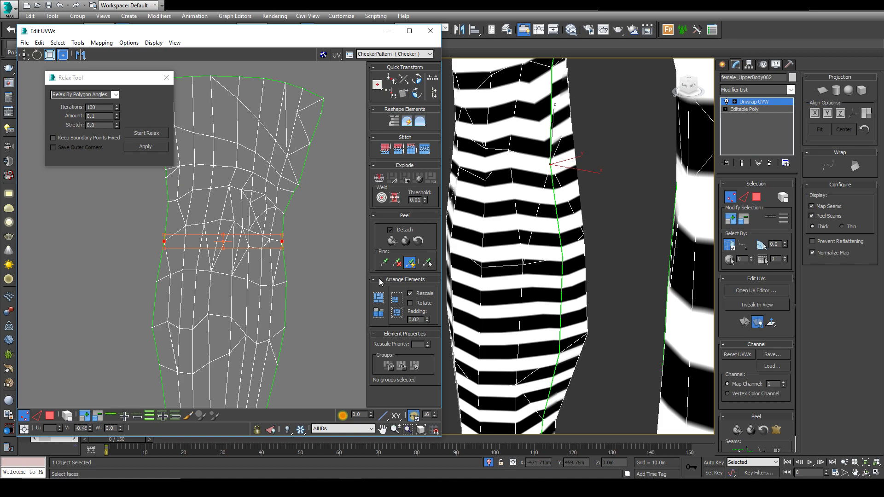
scroll(313, 296, "down", 5)
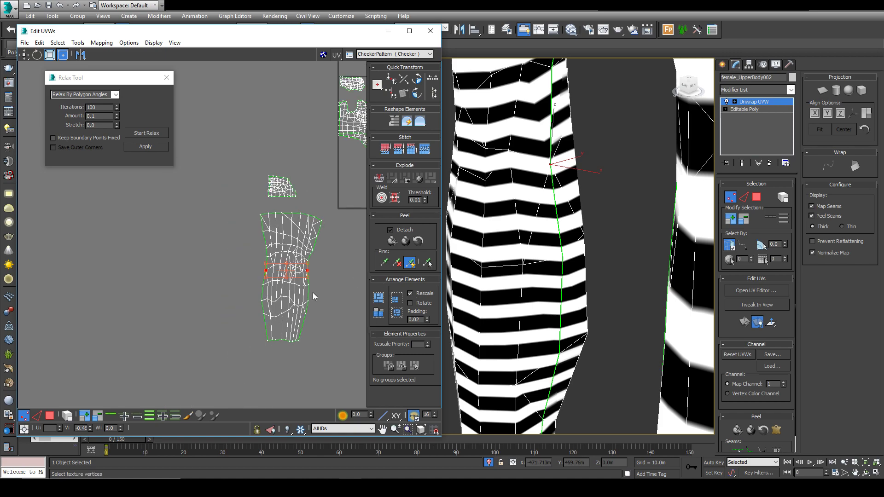
middle_click_drag(304, 294, 183, 324)
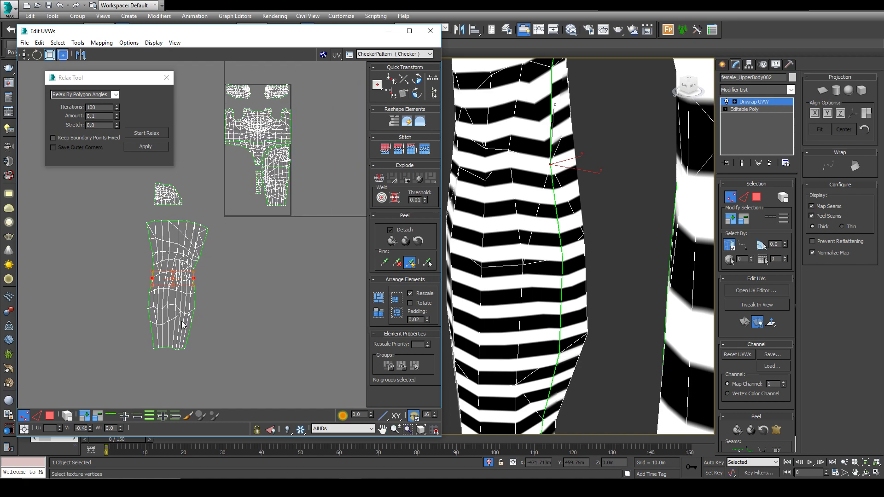
scroll(476, 311, "down", 3)
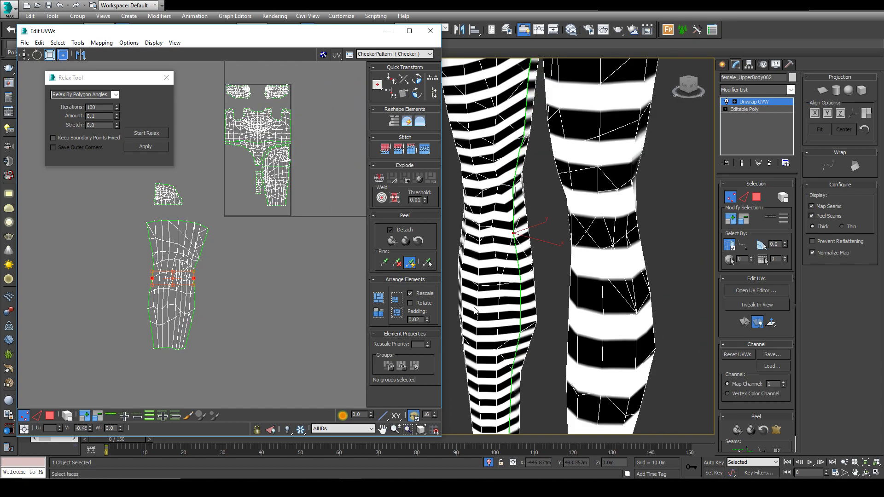
- Close the UV editor, remove the Unwrap UVW modifier with its edits, and apply a fresh Unwrap UVW modifier
left_click(431, 31)
left_click(770, 163)
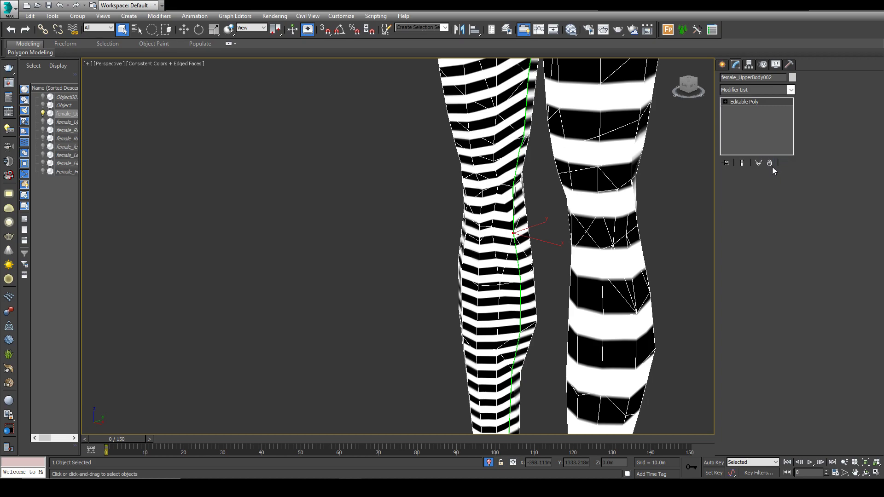
left_click(783, 91)
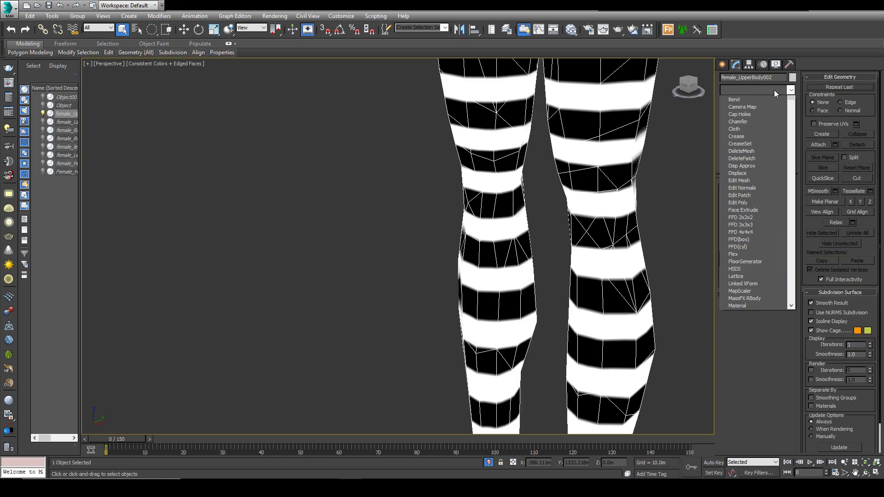
left_click(746, 386)
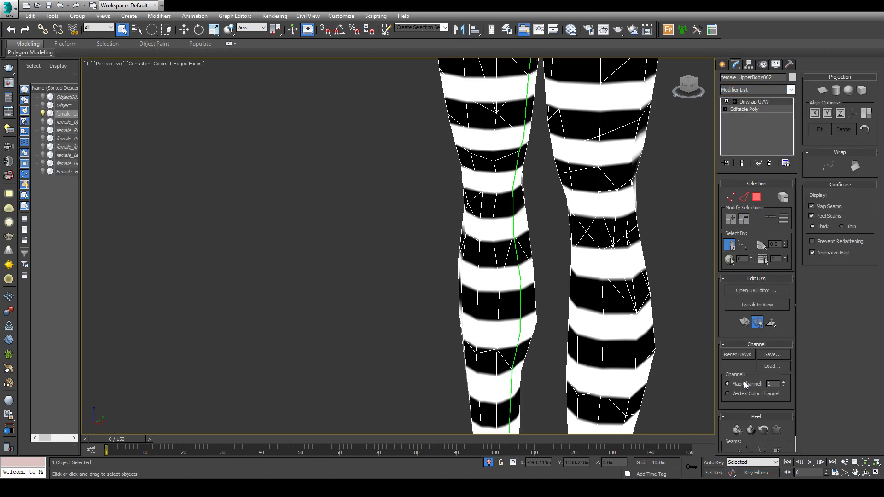
- Reopen the UV editor, enable a custom bitmap size with a render height of 512, and hide the checker background
scroll(543, 359, "down", 5)
mouse_move(498, 350)
middle_mouse_down()
mouse_move(440, 353)
mouse_move(503, 349)
mouse_move(480, 295)
mouse_move(494, 350)
middle_mouse_up()
scroll(480, 295, "up", 3)
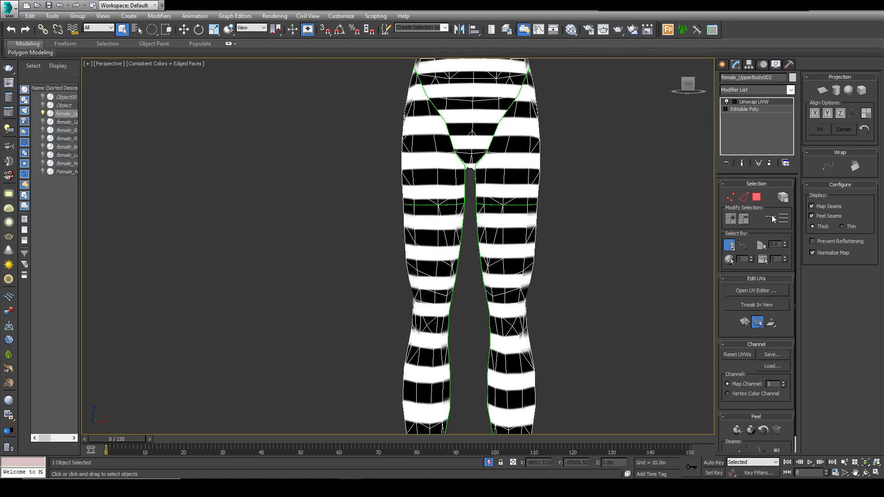
left_click(766, 291)
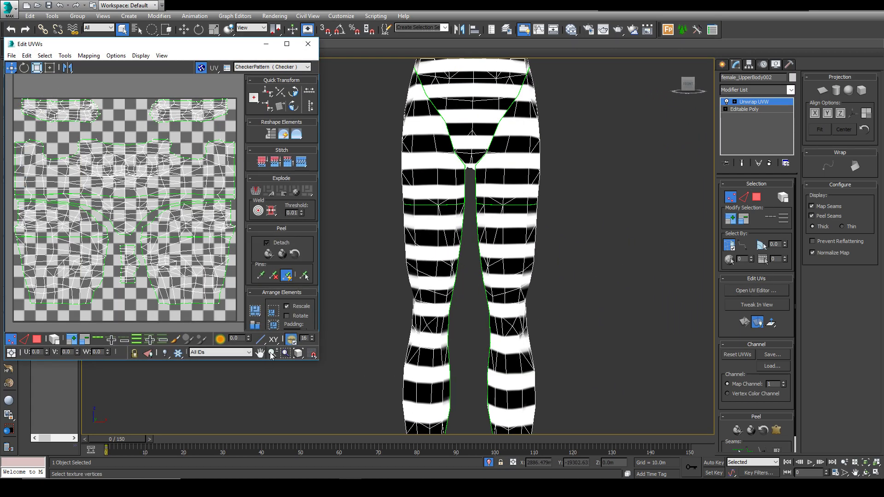
left_click(226, 68)
left_click(45, 181)
type("512")
key("Return")
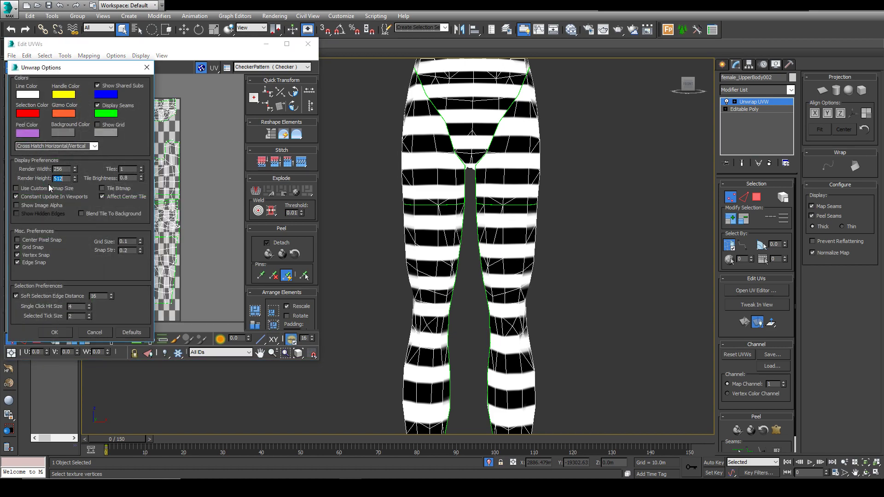
left_click(183, 106)
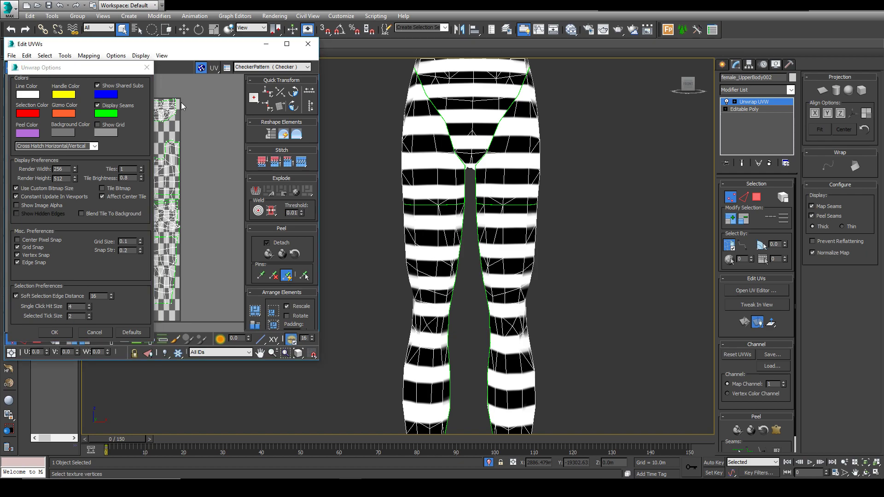
left_click(52, 332)
- Switch to polygon mode with element selection, select all UV shells, and view the whole body from behind
scroll(160, 272, "up", 6)
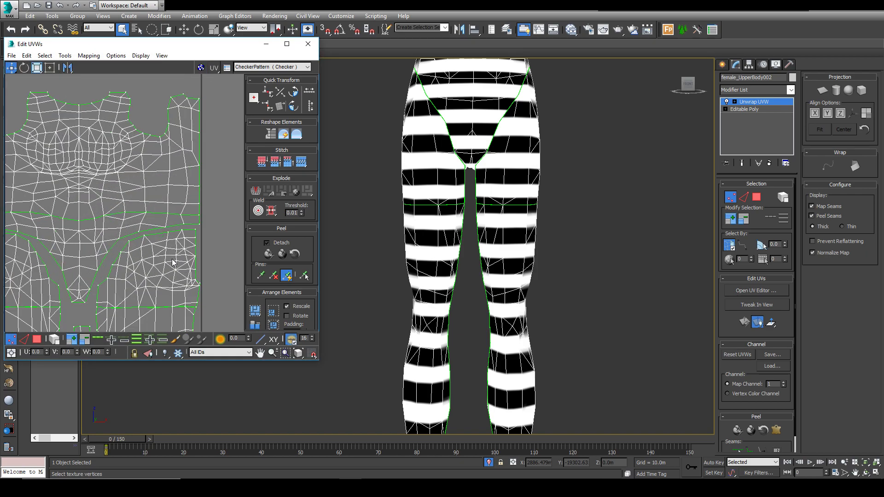
left_click(37, 340)
left_click(54, 340)
scroll(411, 227, "down", 5)
middle_click_drag(411, 227, 584, 237, "alt")
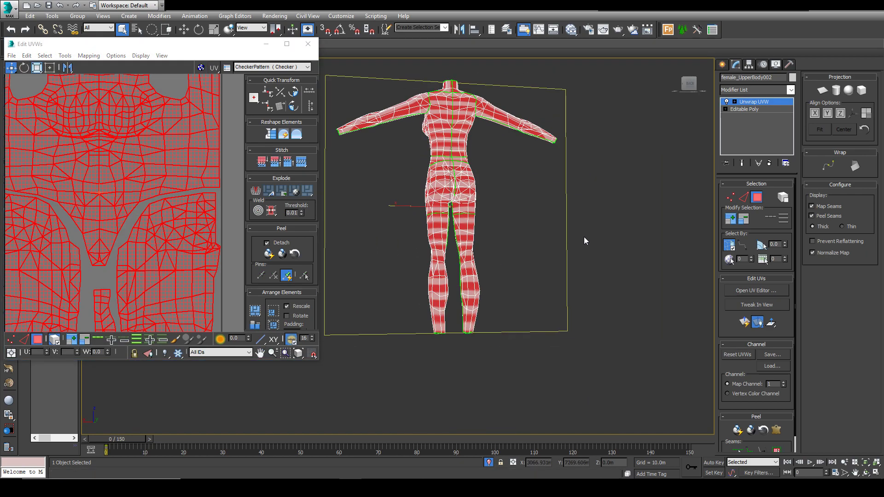
- Select both upper-thigh UV shells to examine where they sit on the striped body, and clear the selection
left_click(583, 237)
left_click(193, 252)
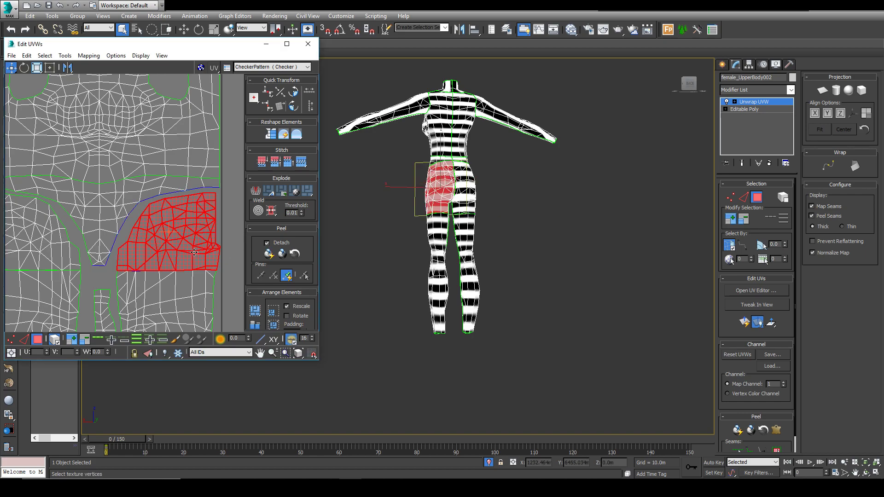
left_click(42, 253, "ctrl")
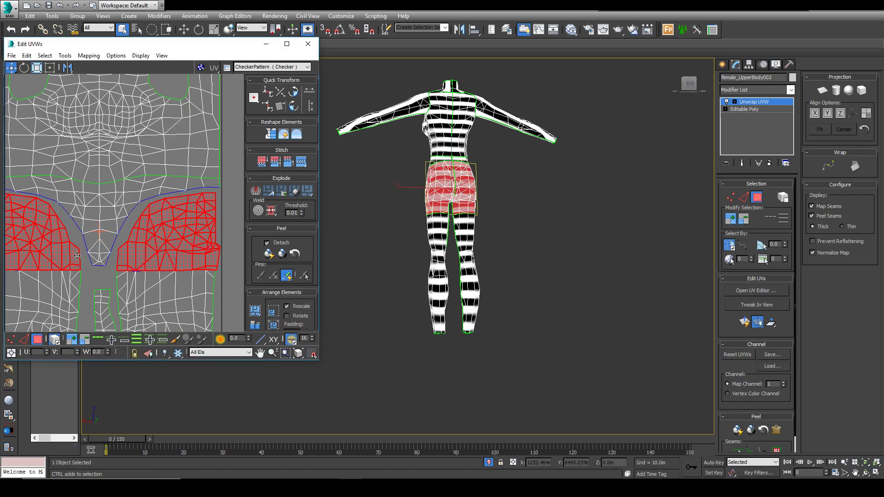
left_click(218, 231)
scroll(155, 262, "down", 2)
middle_click_drag(391, 184, 420, 190, "alt")
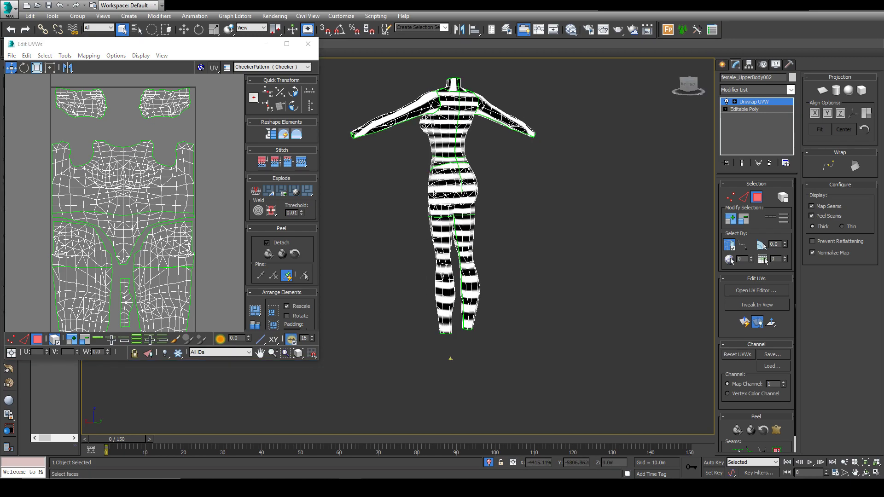
middle_click_drag(171, 242, 200, 170)
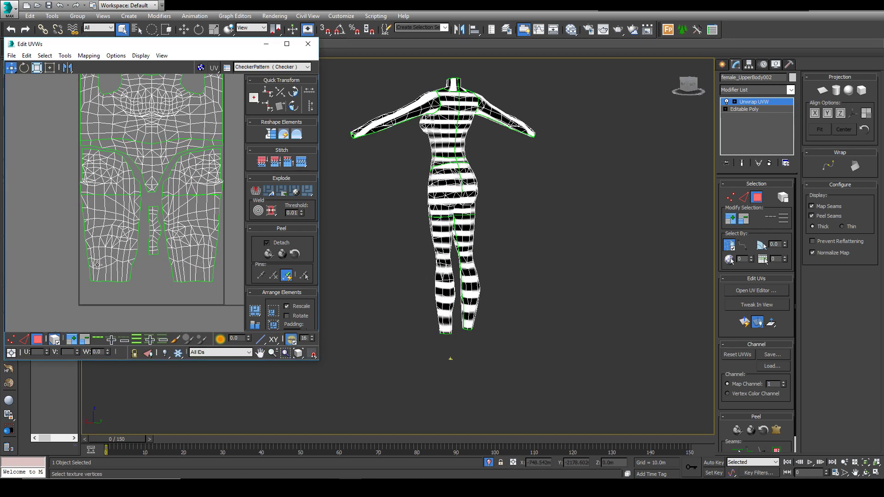
- Select one lower leg's UV shell, add an Edit Poly modifier above the unwrap, and delete that leg's polygons
left_click(197, 261)
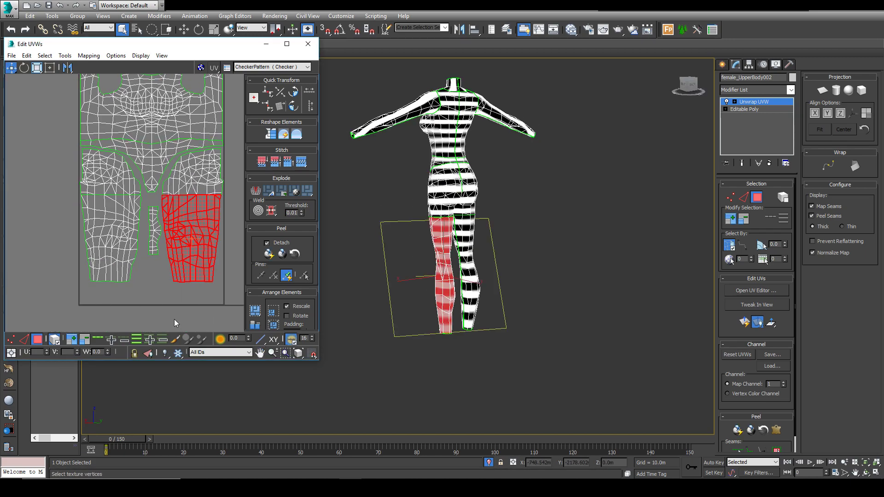
left_click(758, 90)
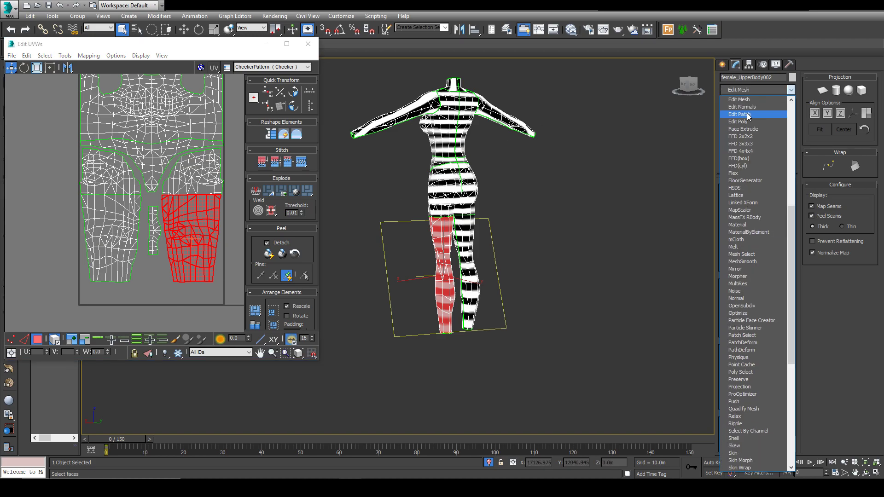
left_click(753, 122)
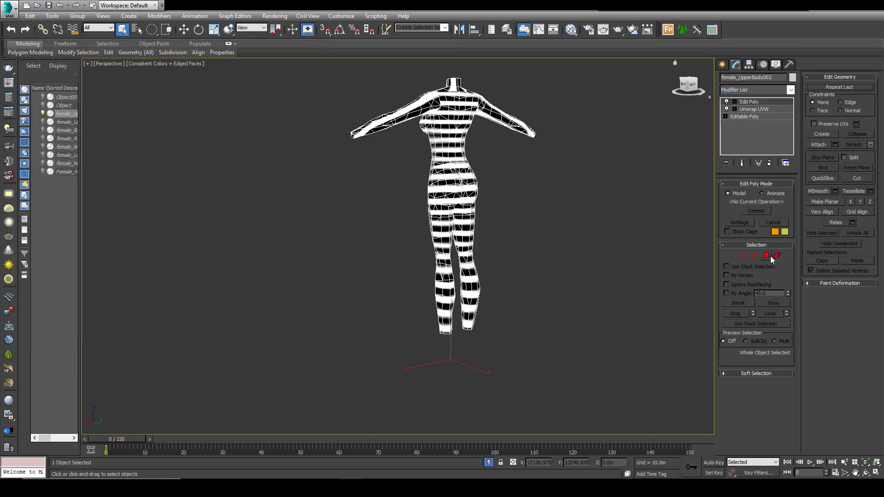
key("Delete")
- Select the open thigh border and extrude it straight down to the other leg's ankle level to form a tube
middle_click_drag(386, 304, 521, 288, "alt")
left_click(756, 255)
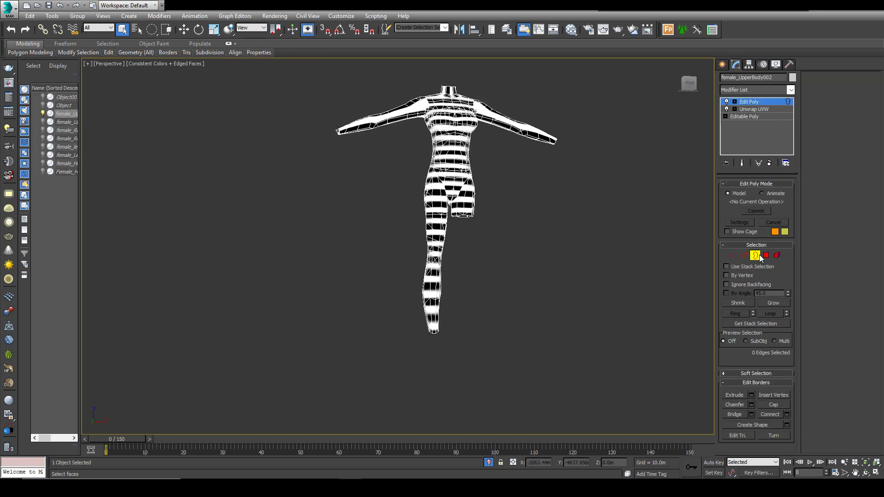
scroll(487, 237, "up", 5)
left_click(419, 177)
key("w")
left_click_drag(420, 160, 420, 396, "shift")
middle_click_drag(504, 352, 490, 233)
left_click_drag(411, 261, 415, 294)
middle_click_drag(479, 294, 495, 342, "alt")
- Connect the tube's vertical edges with one edge loop at mid-height and shift that loop along Y
key("2")
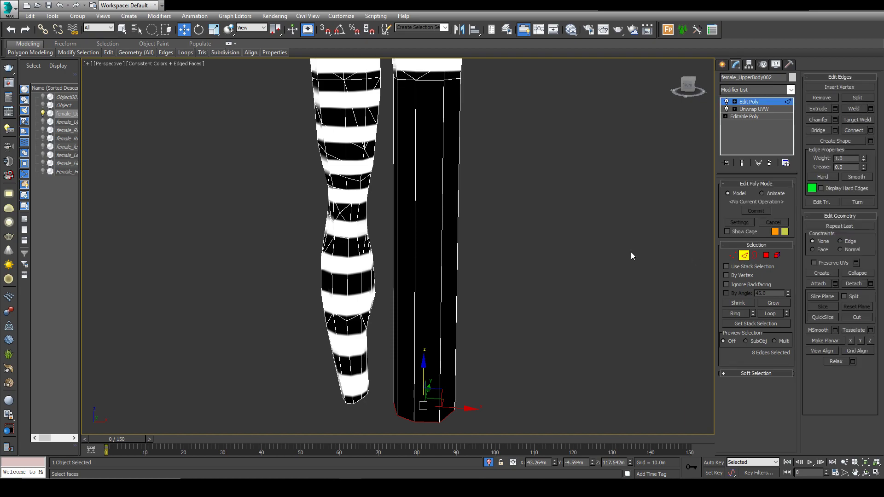
key("q")
double_click(452, 250)
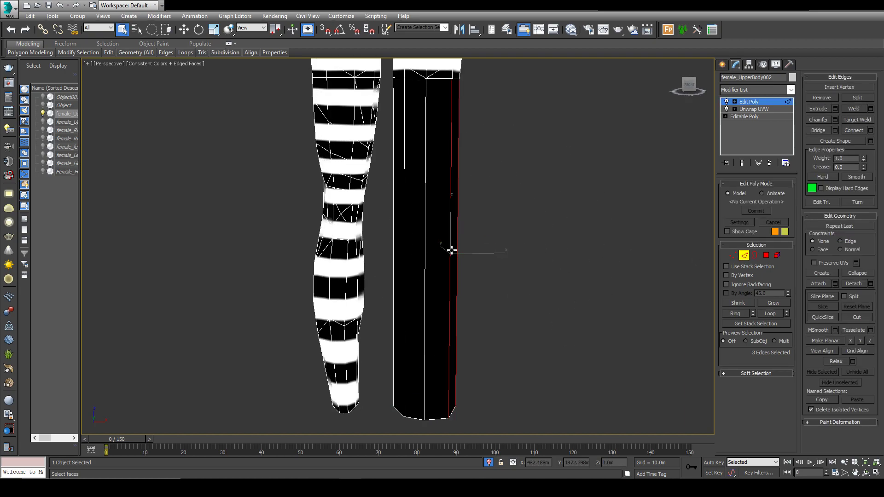
left_click_drag(521, 238, 379, 258)
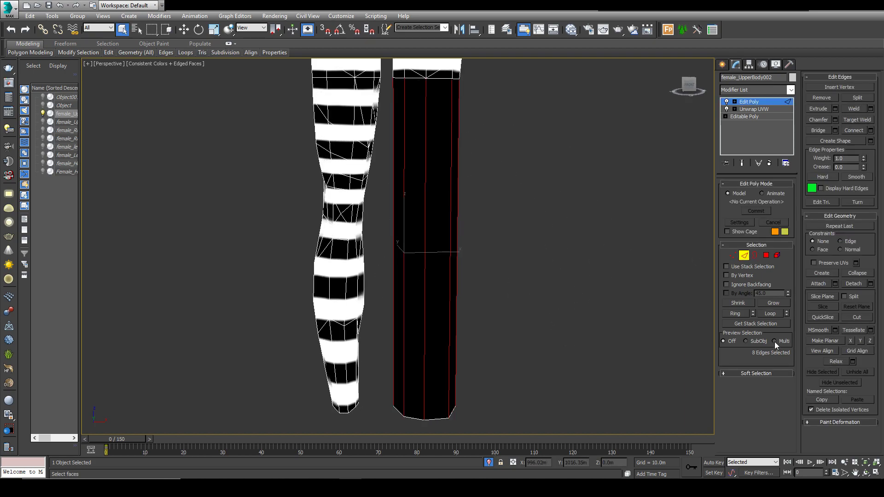
left_click(860, 132)
middle_click_drag(474, 260, 397, 266, "alt")
key("w")
left_click_drag(455, 250, 465, 252)
middle_click_drag(465, 252, 590, 265, "alt")
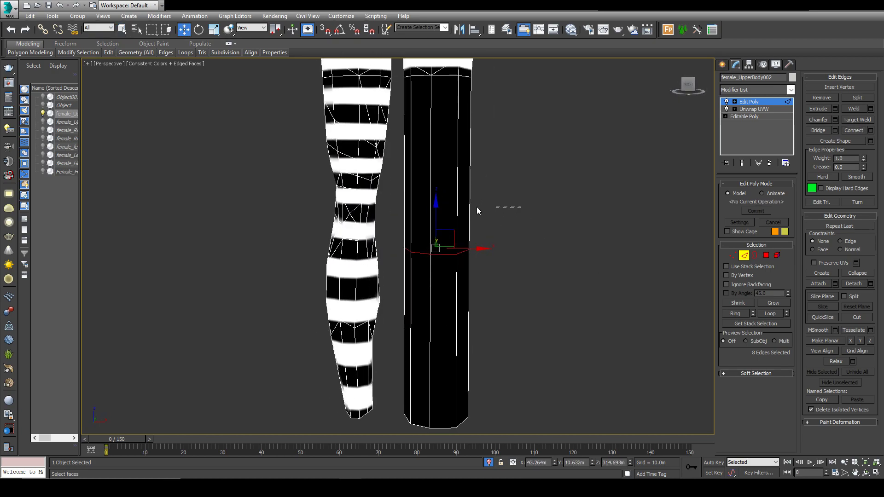
- Connect the vertical edges of the tube's upper and lower halves with three segments each
left_click_drag(497, 208, 396, 211)
left_click(871, 130)
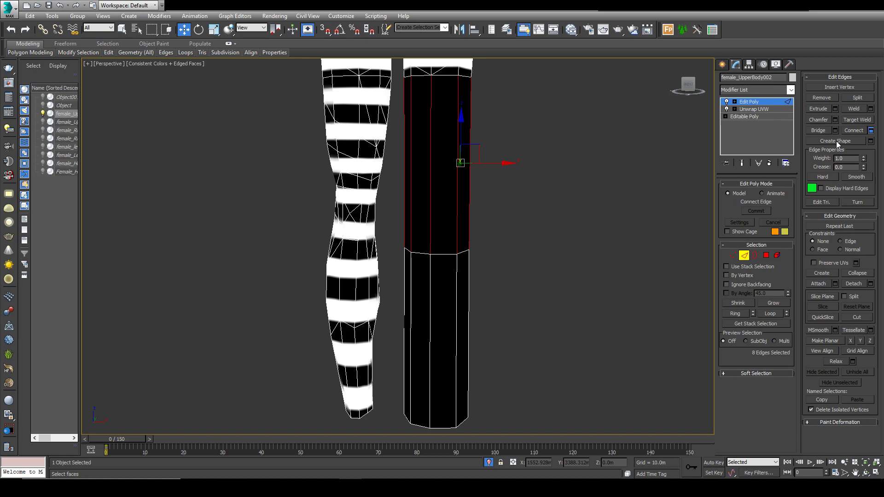
left_click(406, 250)
left_click(405, 249)
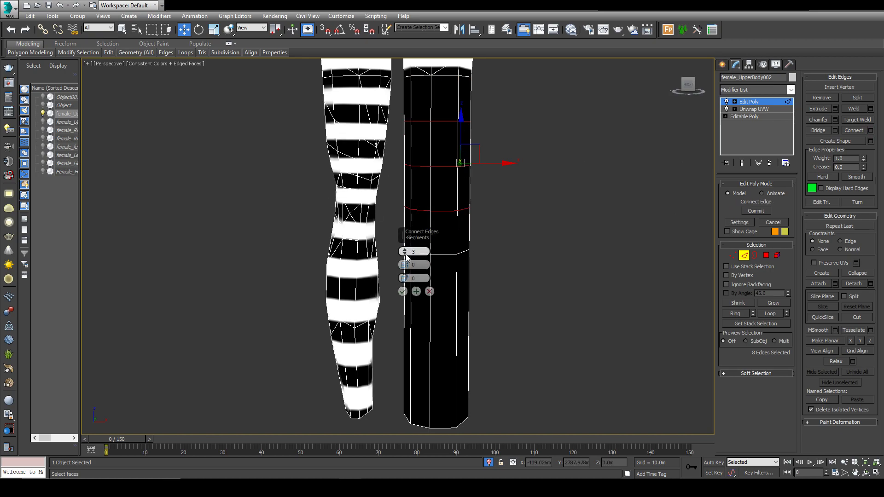
left_click(402, 292)
left_click_drag(542, 310, 441, 319)
left_click(523, 295)
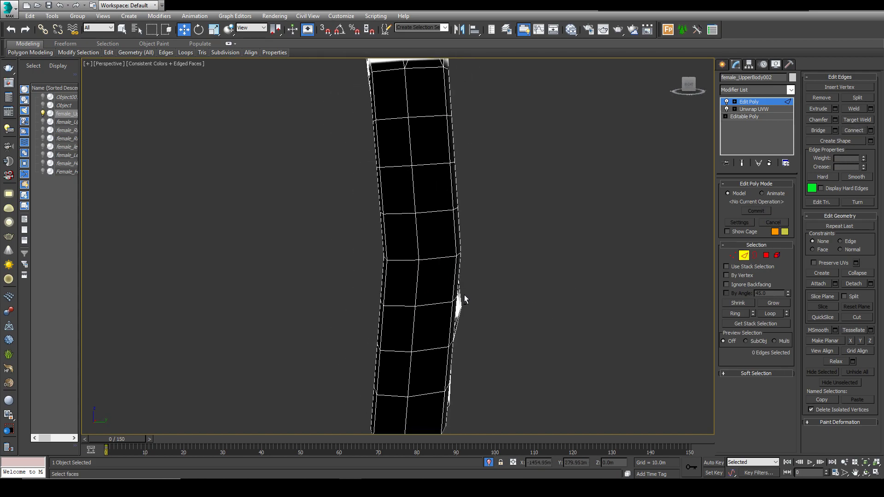
scroll(462, 298, "down", 4)
double_click(423, 230)
left_click_drag(465, 228, 472, 226)
key("ctrl+z")
- Shift the tube leg's bottom edge ring about 0.86 m along Y and compare both legs with the wireframe hidden
mouse_move(502, 251)
middle_mouse_down("alt")
mouse_move(474, 252)
mouse_move(502, 251)
middle_mouse_up("alt")
double_click(425, 381)
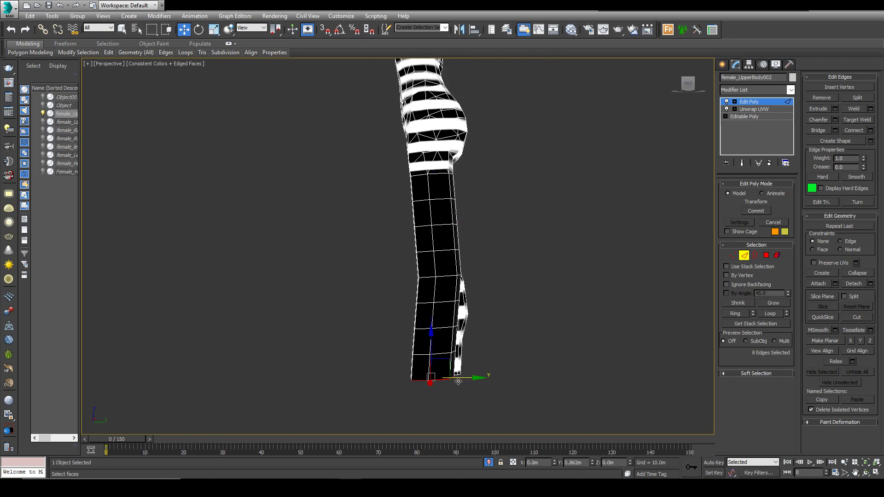
middle_click_drag(447, 253, 661, 322, "alt")
key("F4")
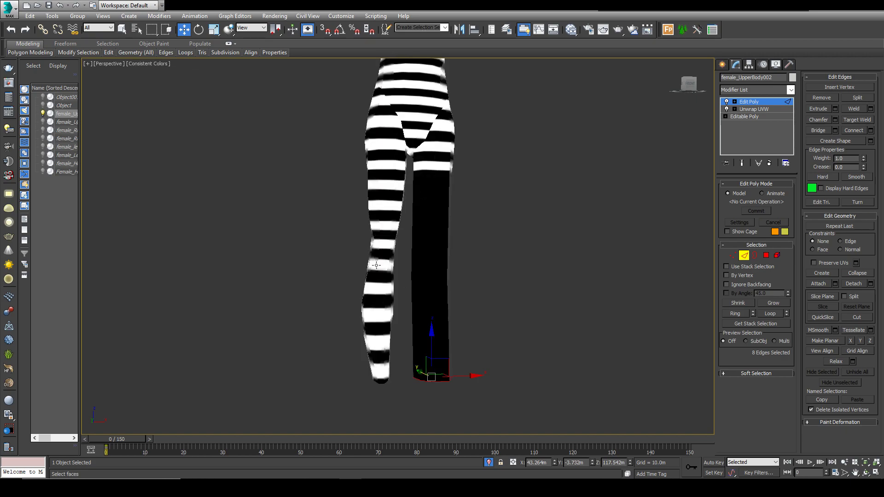
key("F4")
scroll(391, 300, "up", 5)
scroll(375, 300, "down", 3)
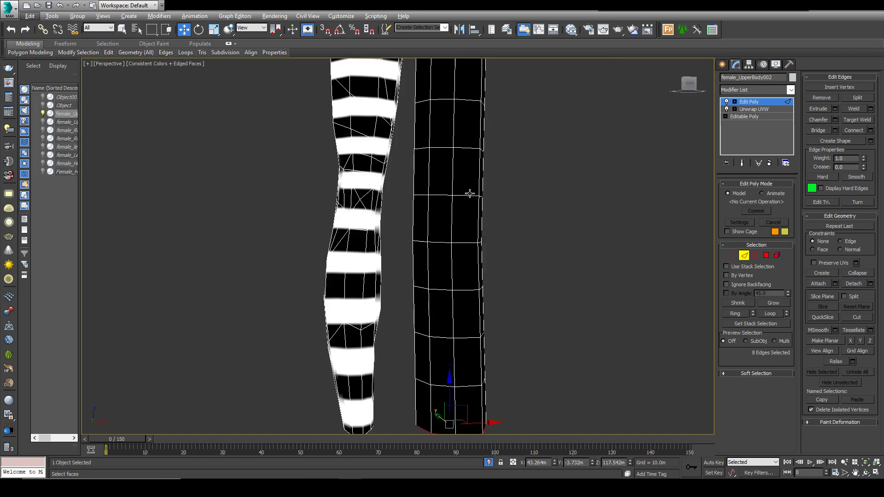
- Open the Slate Material Editor and give the body the plain grey material instead of the stripes
left_click(571, 31)
left_click_drag(50, 292, 161, 163)
right_click(161, 163)
left_click(157, 173)
left_click(157, 173)
right_click(158, 177)
left_click(174, 186)
left_click(535, 214)
- Select a single quad on the outer side of the tube leg above the knee and examine the even polygon layout around it
scroll(529, 221, "down", 5)
key("q")
middle_click_drag(522, 224, 529, 215, "alt")
left_click(766, 256)
scroll(576, 249, "up", 4)
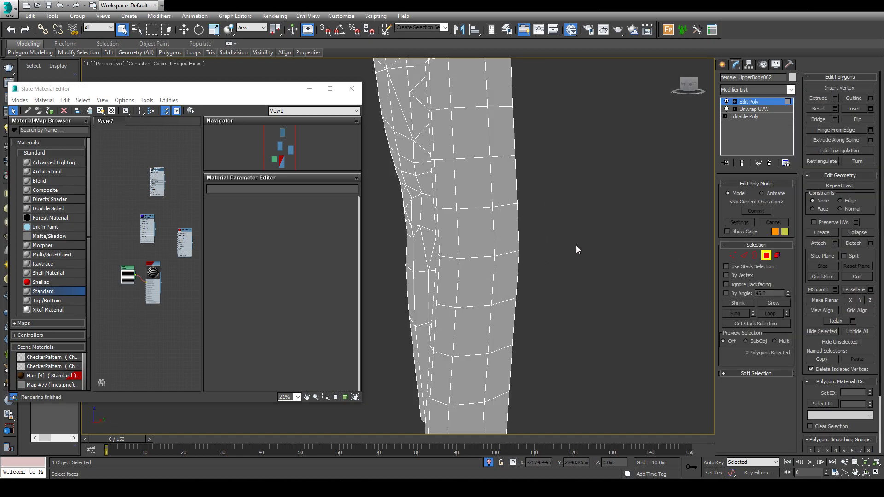
left_click(466, 204)
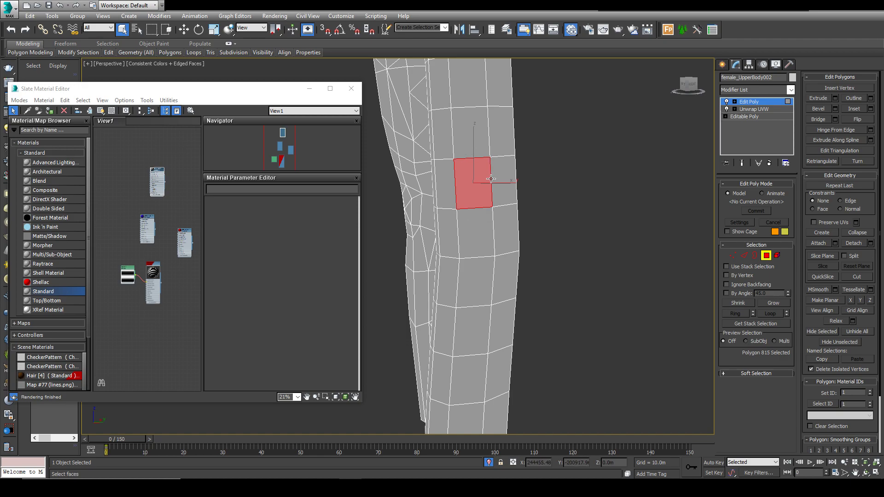
scroll(442, 168, "down", 4)
middle_click_drag(594, 268, 443, 252, "alt")
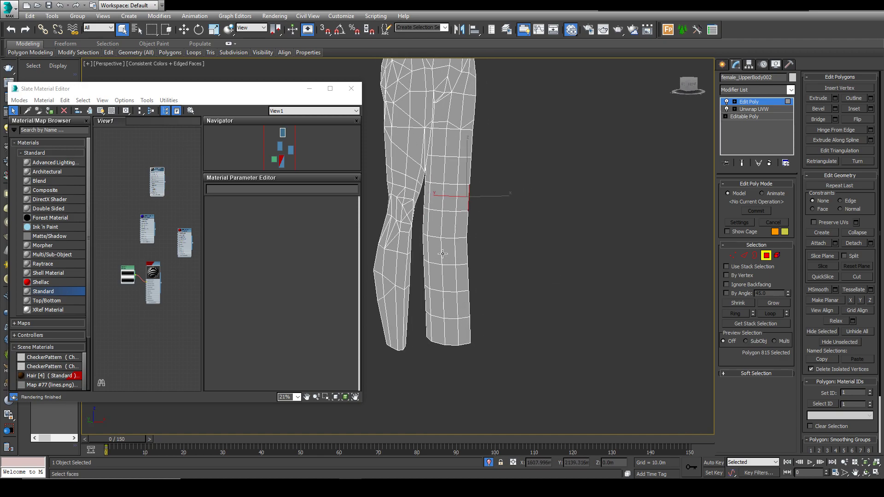
middle_click_drag(548, 271, 516, 270, "alt")
scroll(553, 229, "up", 3)
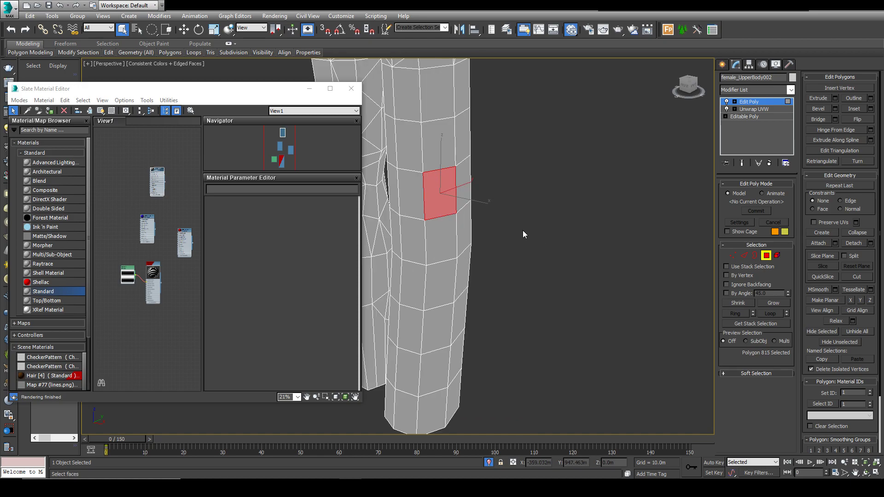
middle_click_drag(625, 151, 557, 350)
scroll(557, 350, "down", 5)
middle_click_drag(552, 341, 571, 111, "alt")
scroll(498, 240, "up", 4)
scroll(571, 258, "down", 3)
middle_click_drag(574, 298, 579, 298, "alt")
scroll(491, 297, "up", 3)
- Select a quad on the tube leg's front and compare its topology with the original leg and the hips
left_click(524, 278)
scroll(523, 278, "down", 2)
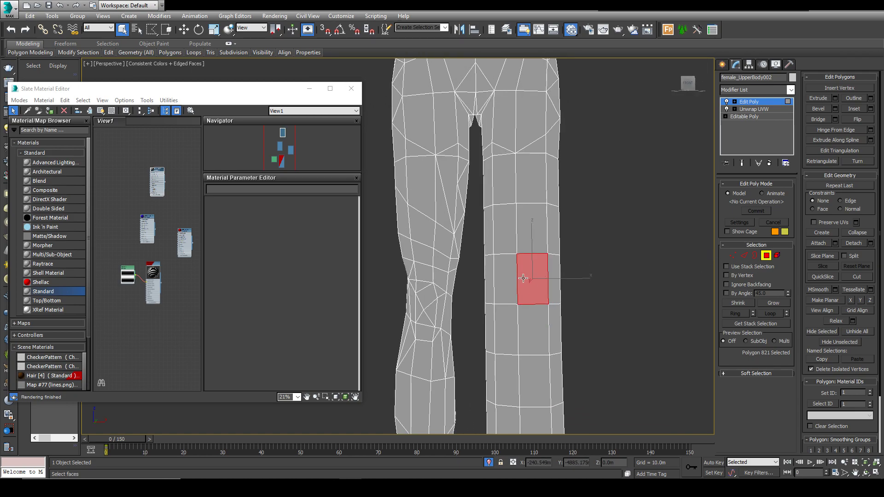
scroll(524, 279, "down", 5)
middle_click_drag(585, 129, 521, 122, "alt")
middle_click_drag(607, 152, 584, 158, "alt")
scroll(527, 190, "up", 3)
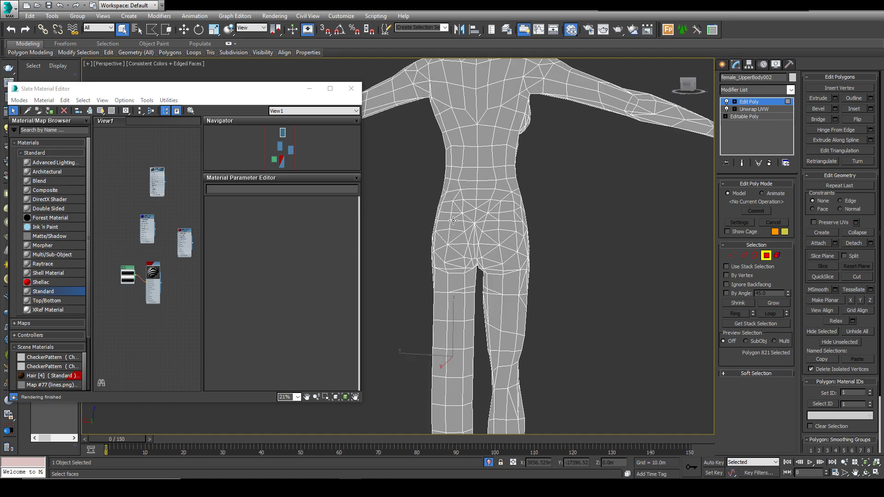
scroll(419, 239, "down", 4)
middle_click_drag(419, 239, 596, 265, "alt")
scroll(494, 309, "up", 4)
middle_click_drag(408, 314, 470, 322)
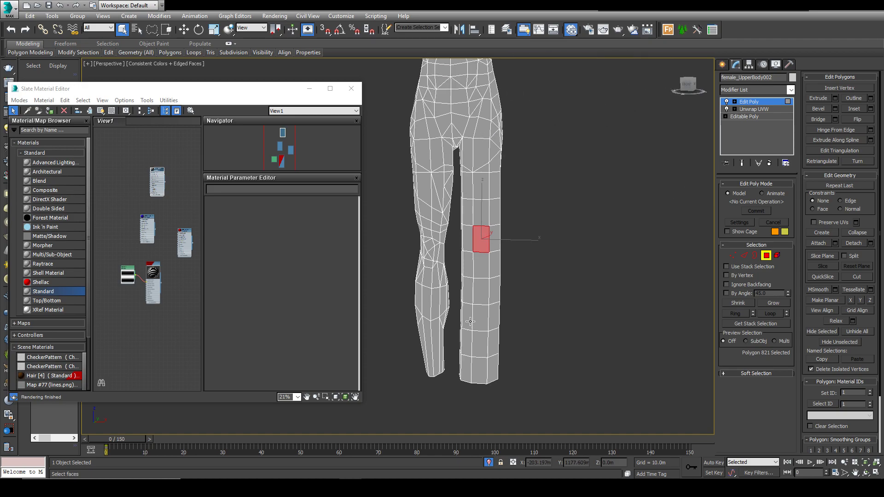
middle_click_drag(470, 321, 481, 265, "alt")
- Select the tube leg's lower edge loops one by one, including the bottom ring, and shift them along Y to reshape the leg
left_click(745, 255)
double_click(479, 267)
key("w")
middle_click_drag(509, 256, 508, 323, "alt")
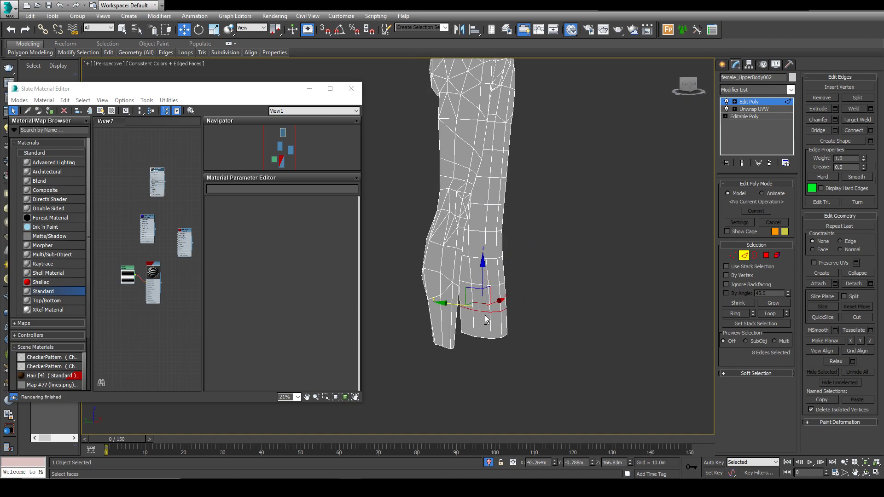
left_click_drag(445, 311, 442, 261)
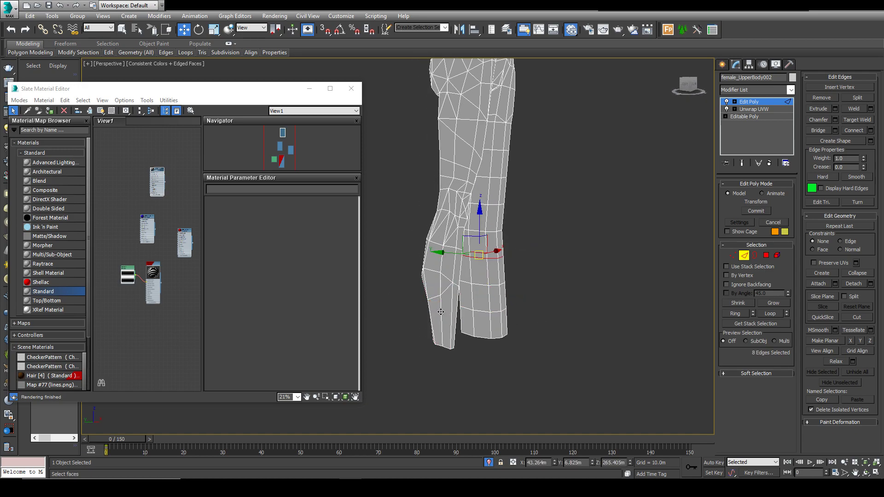
left_click_drag(472, 312, 483, 364)
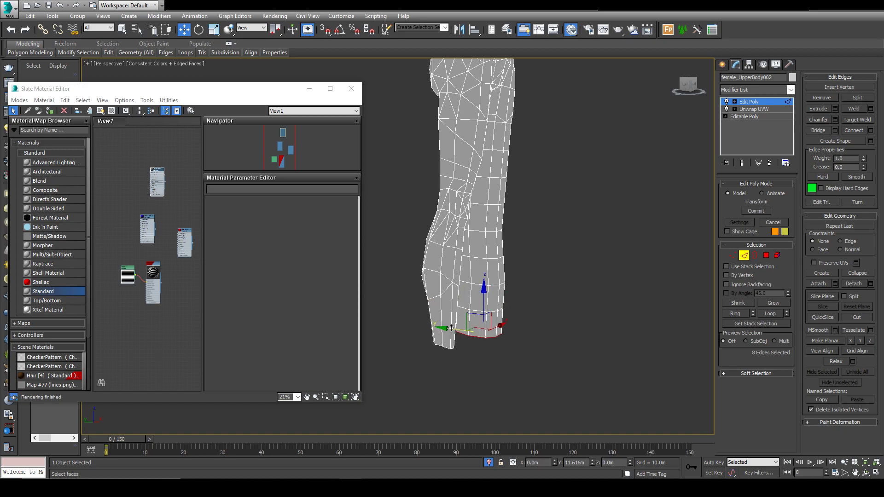
middle_click_drag(555, 315, 539, 223, "alt")
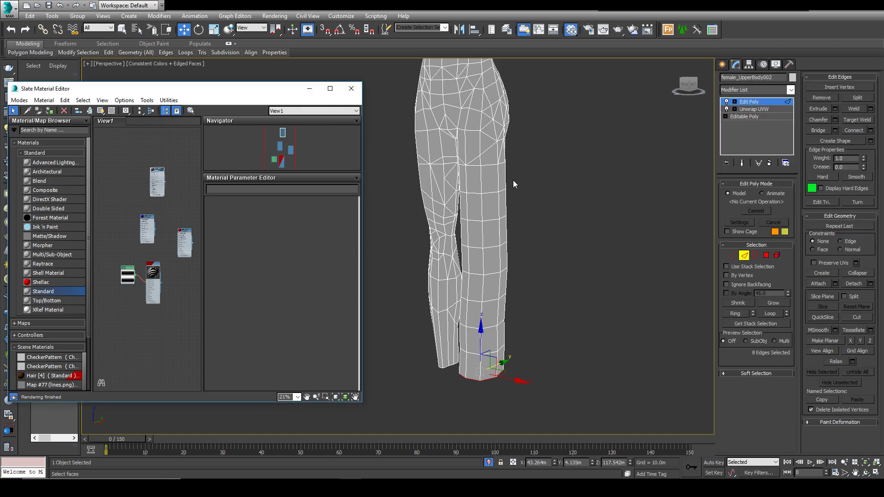
key("shift+z")
- Assign the striped material to the body again and close the Slate Material Editor
key("q")
right_click(147, 266)
left_click(143, 274)
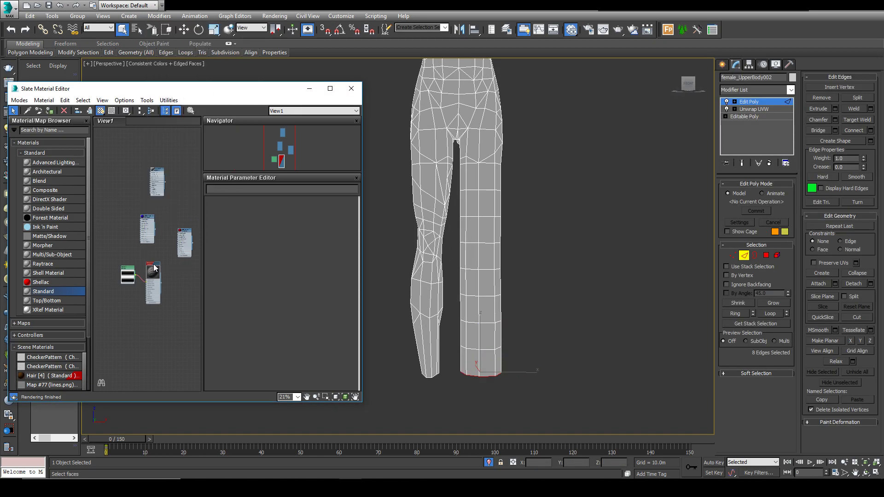
right_click(154, 264)
left_click(217, 32)
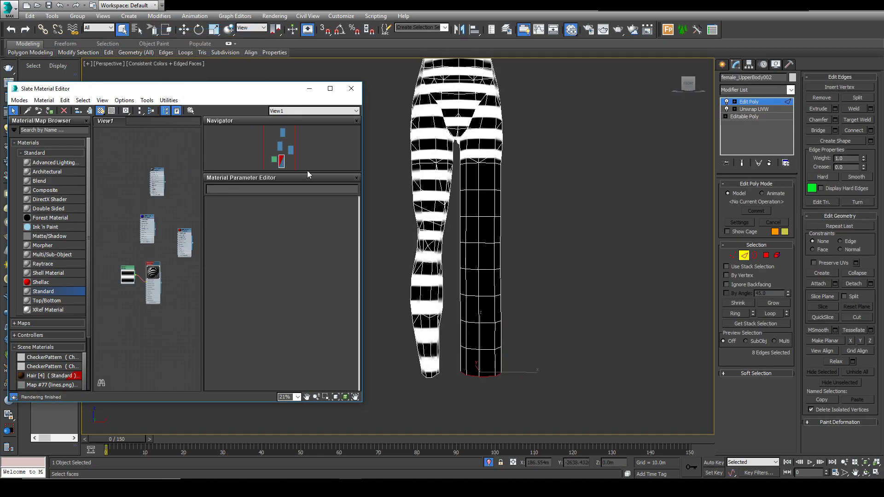
left_click(351, 88)
- Leave edge editing, add a new Unwrap UVW modifier above Edit Poly, and open its UV editor
left_click(763, 102)
left_click(764, 93)
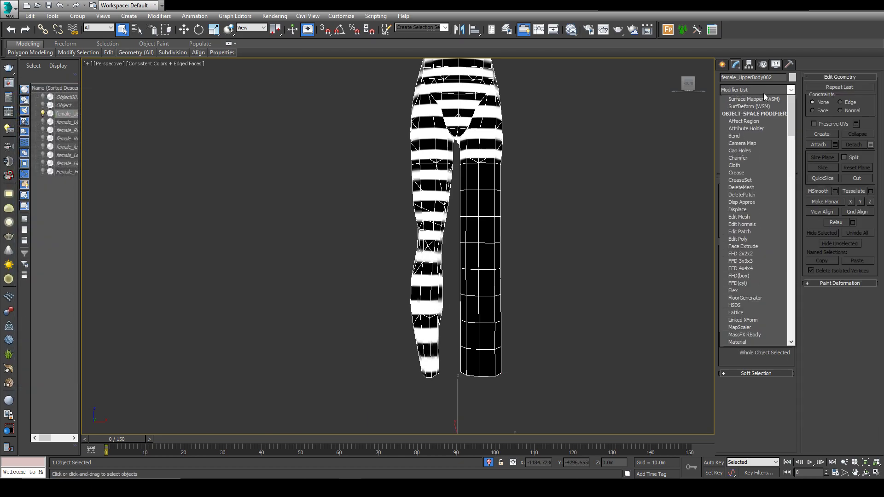
key("u")
left_click(743, 379)
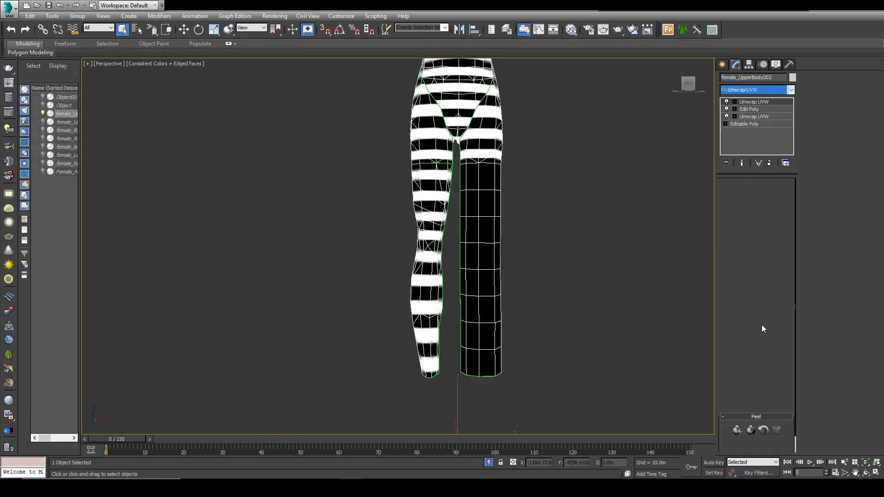
left_click(756, 290)
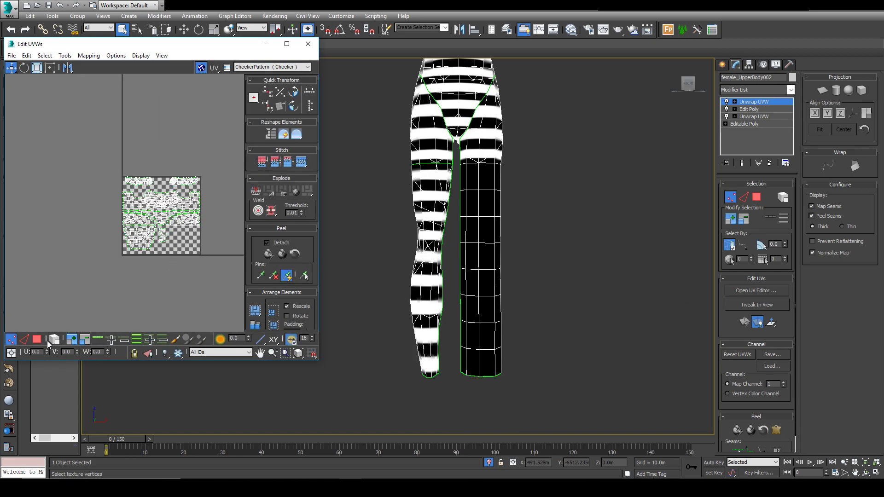
- Select all faces of the tube leg in polygon mode and flatten them with Quick Peel
left_click(760, 199)
mouse_move(487, 231)
left_mouse_down()
mouse_move(615, 308)
mouse_move(475, 202)
mouse_move(552, 283)
left_mouse_up()
key("q")
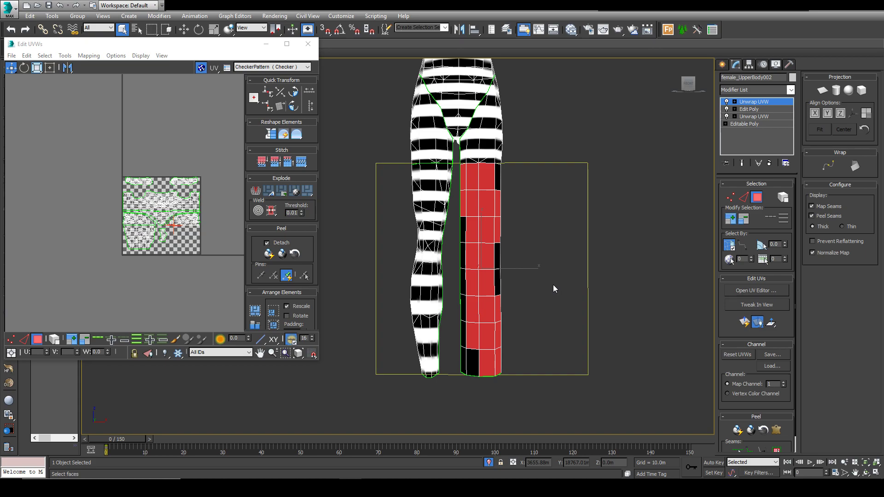
left_click_drag(576, 397, 460, 182)
middle_click_drag(460, 181, 535, 243, "alt")
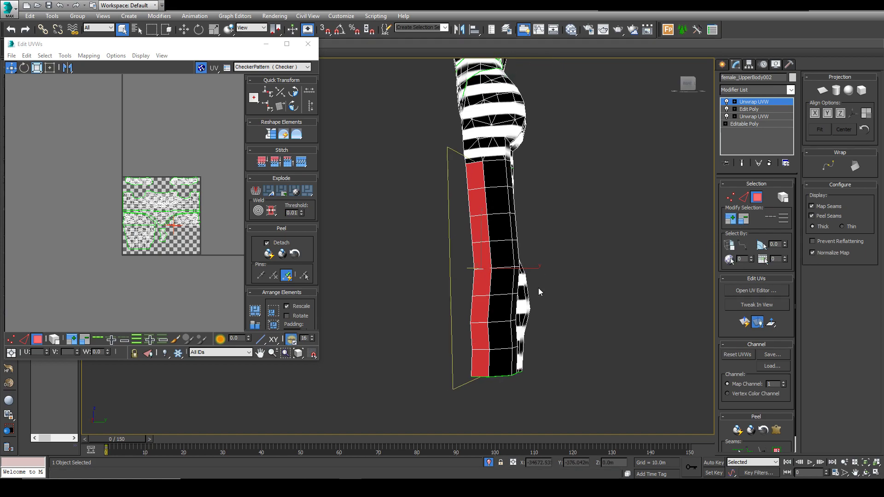
key("f")
left_click(643, 291)
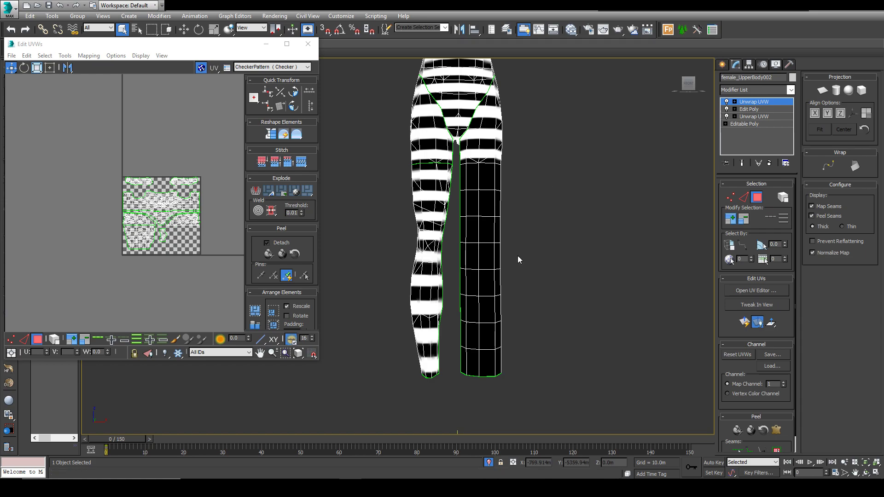
left_click_drag(550, 172, 457, 414)
middle_click_drag(581, 345, 540, 337, "alt")
scroll(159, 217, "up", 6)
scroll(178, 257, "down", 8)
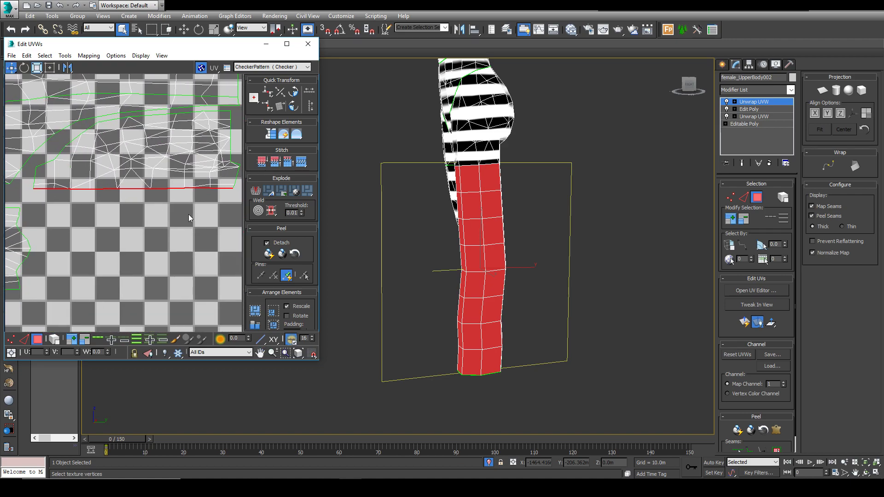
left_click(268, 255)
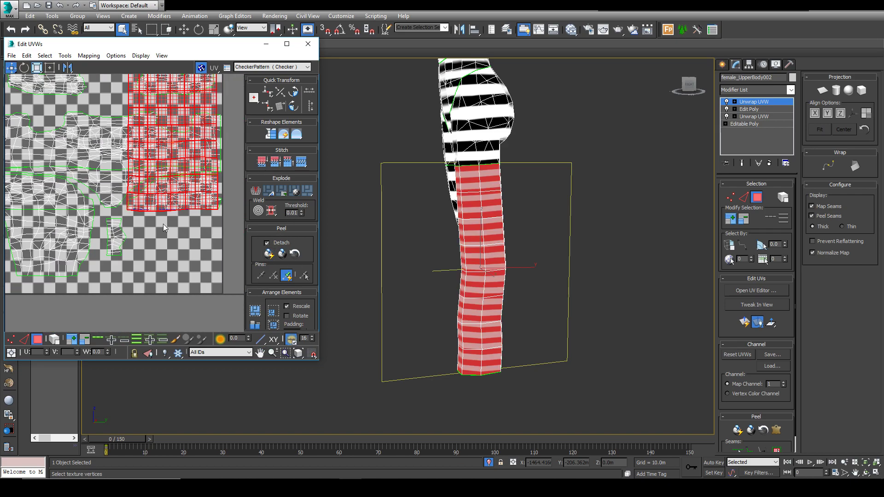
- Move the peeled leg shell below the UV tile, clear of the other shells, and deselect it
scroll(157, 221, "down", 10)
left_click_drag(151, 227, 149, 277)
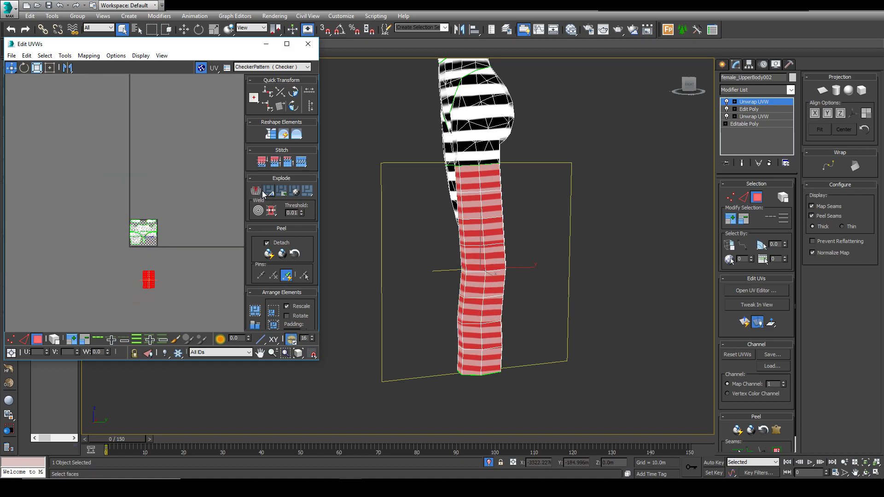
scroll(149, 288, "up", 8)
middle_click_drag(149, 289, 155, 254)
left_click(195, 199)
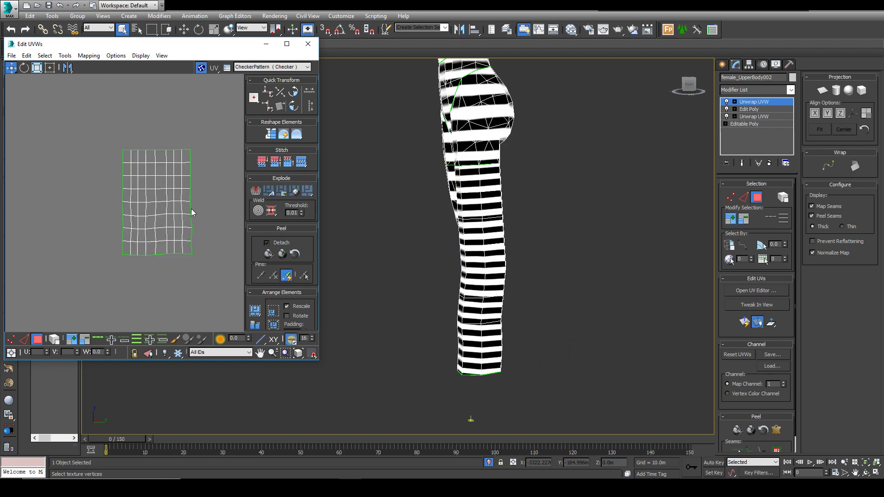
- Try re-peeling the leg shell with Quick Peel, working from the face at its lower corner
left_click(187, 246)
left_click(269, 254)
left_click(152, 208)
left_click_drag(169, 216, 170, 215)
key("z")
key("3")
scroll(112, 261, "down", 9)
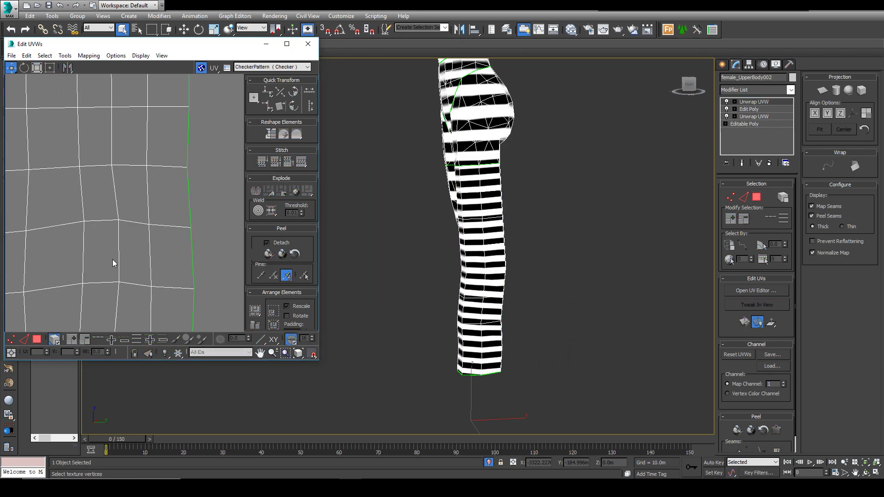
left_click(55, 341)
scroll(119, 251, "down", 6)
left_click(103, 259)
left_click(269, 255)
left_click(187, 249)
key("z")
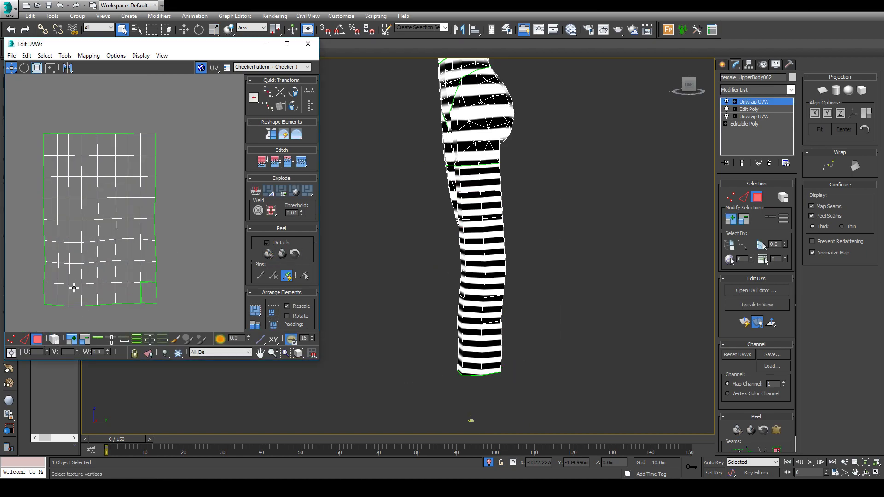
- Compare the stripes and mesh of the tube leg and the original leg from the front and side, including in wireframe
key("f")
key("F3")
key("F3")
key("F3")
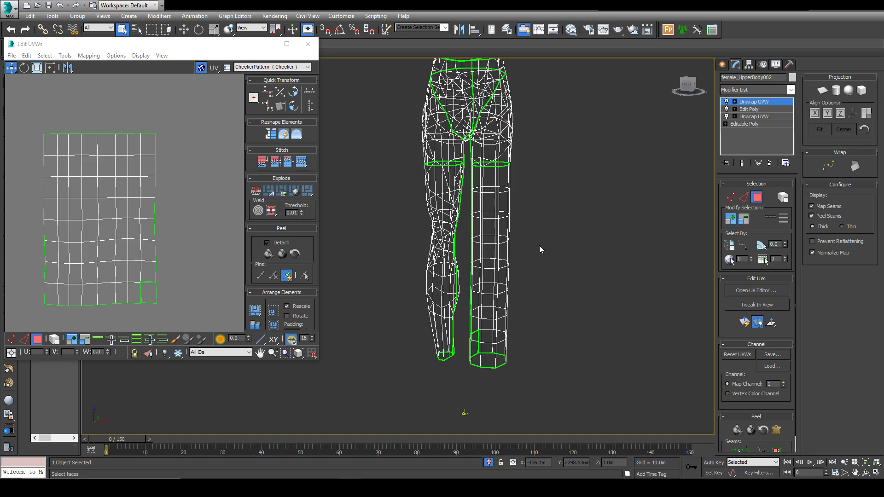
key("F3")
left_click(186, 219)
middle_click_drag(186, 222, 195, 218)
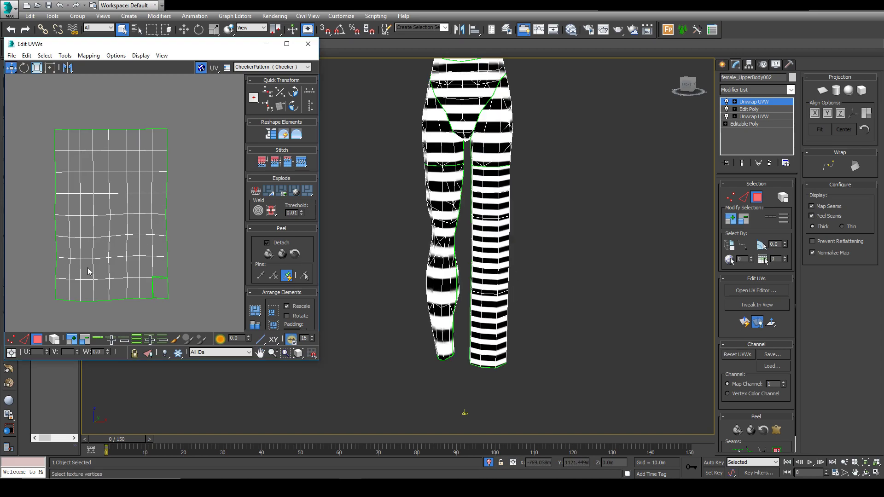
middle_click_drag(620, 283, 475, 277, "alt")
scroll(475, 277, "up", 3)
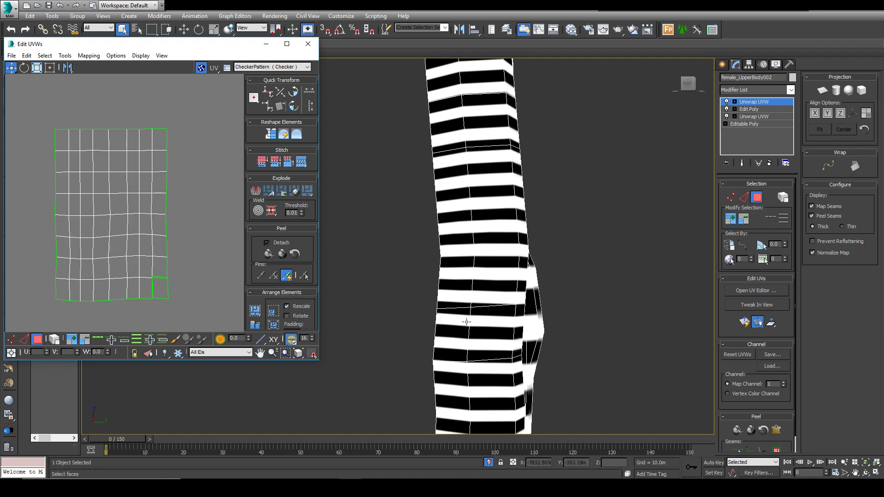
scroll(495, 287, "down", 6)
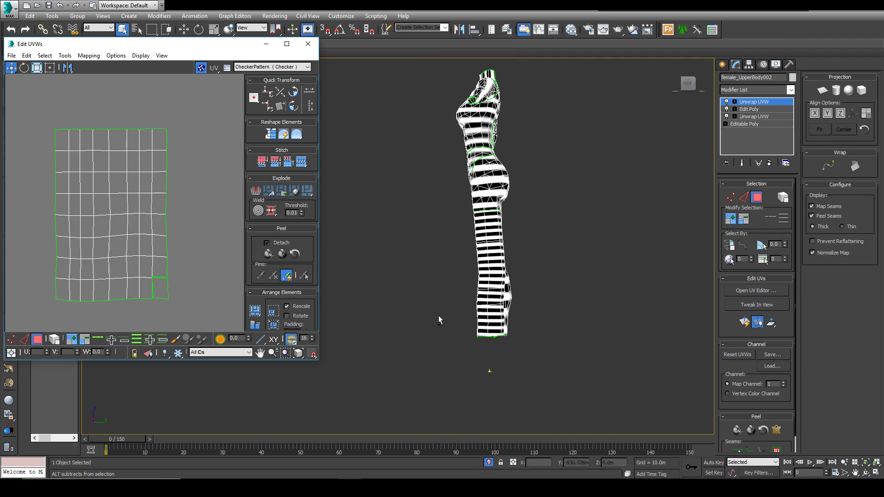
- Clear the stray seam around the leg shell's lower corner face, then turn on element selection for polygons
left_click(161, 289)
key("2")
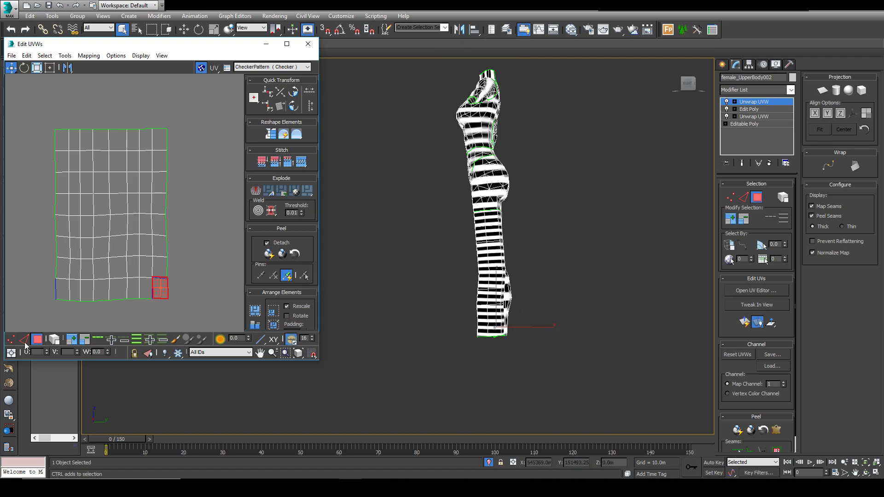
scroll(152, 299, "up", 2)
left_click(169, 261)
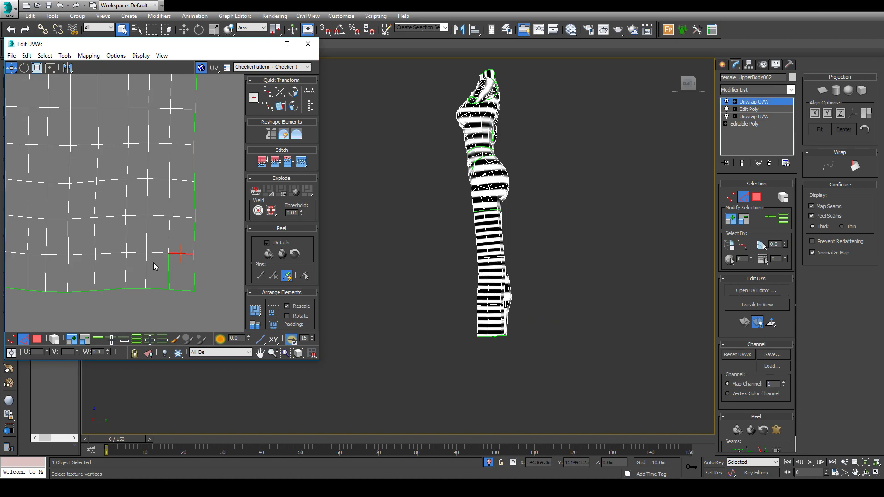
scroll(133, 260, "down", 4)
left_click(54, 339)
left_click(38, 340)
left_click_drag(191, 207, 134, 187)
left_click(205, 187)
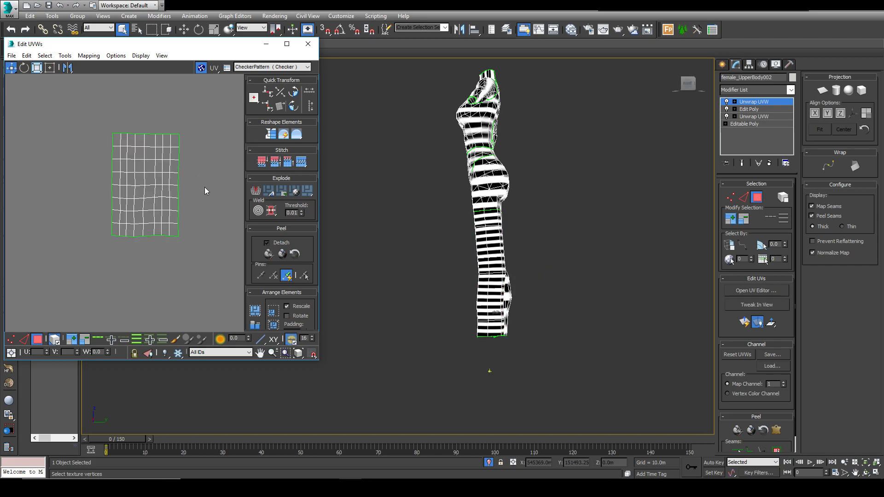
- Select the hip shell, then enable the custom bitmap size in the unwrap options with a render height of 512
scroll(133, 195, "down", 3)
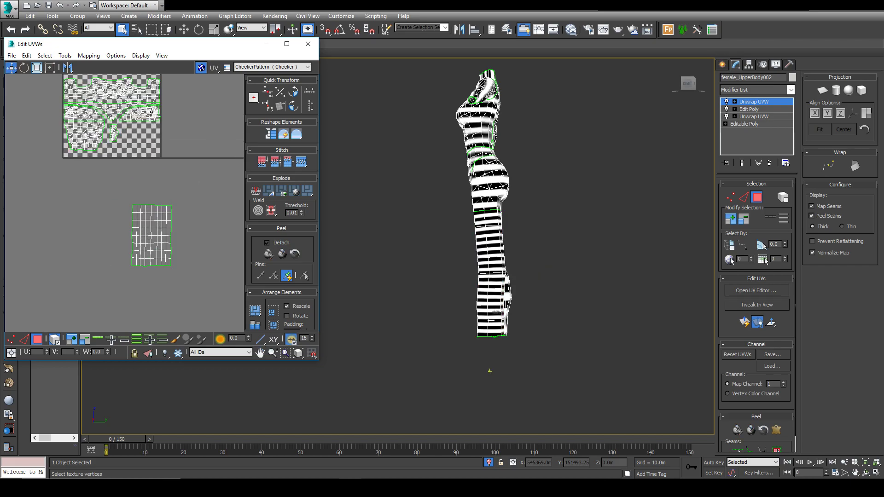
left_click_drag(154, 113, 93, 191)
scroll(231, 96, "up", 2)
middle_click_drag(230, 96, 235, 112)
left_click(227, 68)
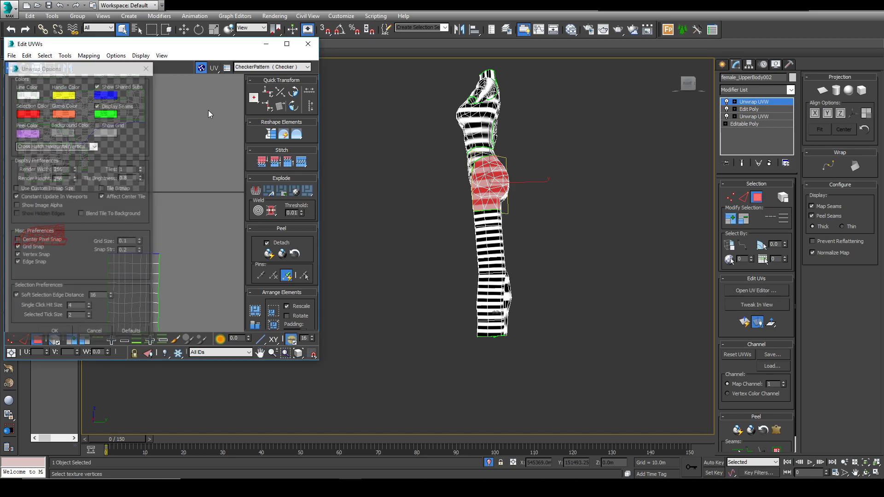
type("512")
key("Return")
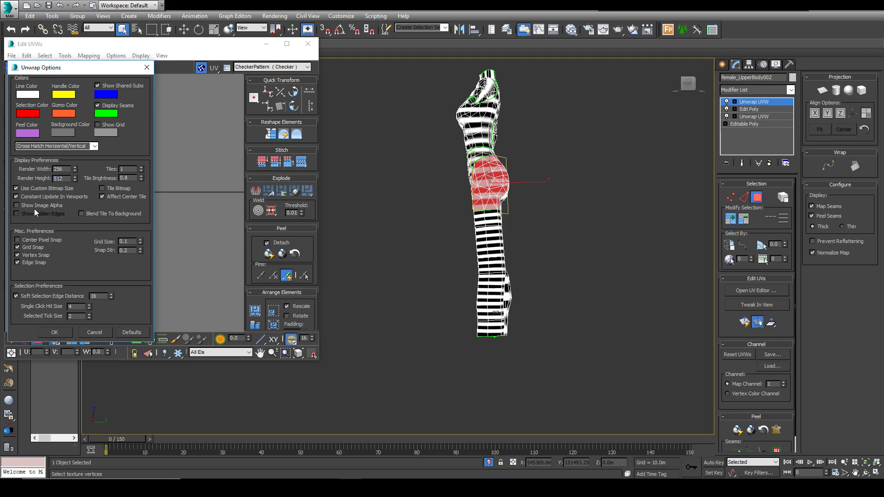
left_click(56, 333)
- Move the selected hip shell out of the UV tile to just above the leg shell
scroll(166, 244, "down", 3)
left_click(166, 246)
scroll(112, 241, "up", 1)
left_click_drag(118, 238, 153, 237)
scroll(153, 238, "up", 2)
left_click(162, 264)
scroll(145, 269, "up", 4)
left_click(151, 216)
key("ctrl+t")
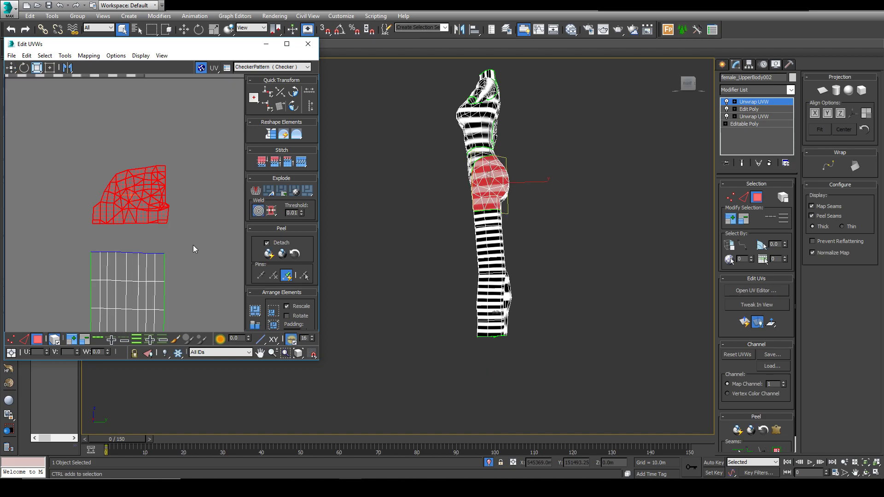
- Fit the hip shell to the leg shell's width in freeform mode and place it directly on the leg shell's upper edge
left_click(50, 68)
left_click_drag(170, 225, 194, 245)
left_click_drag(149, 197, 148, 220)
scroll(182, 251, "up", 3)
middle_click_drag(187, 280, 212, 260)
left_click_drag(151, 192, 148, 198)
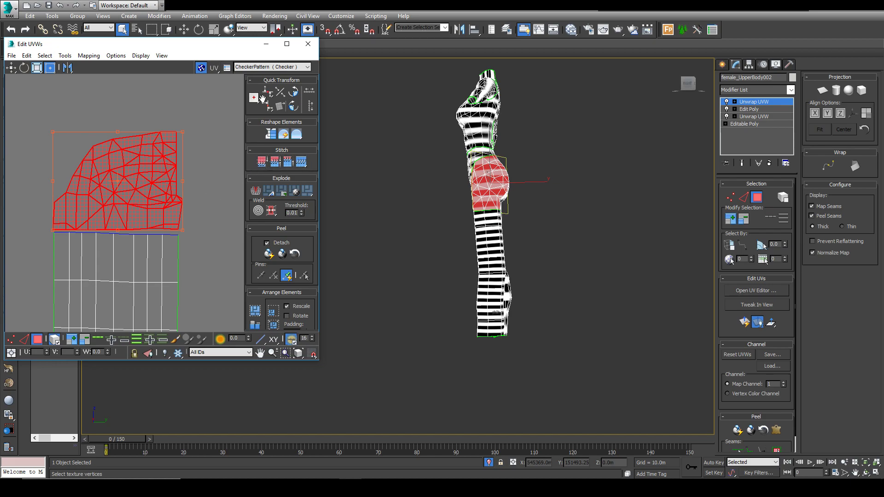
left_click(218, 192)
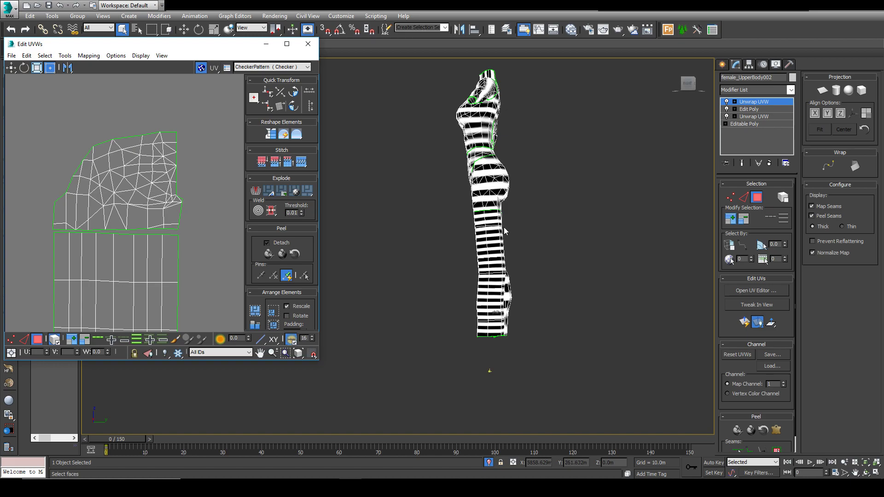
- Examine how the hip shell meets the leg shell, and highlight the leg shell's faces to check its grid
scroll(119, 186, "down", 5)
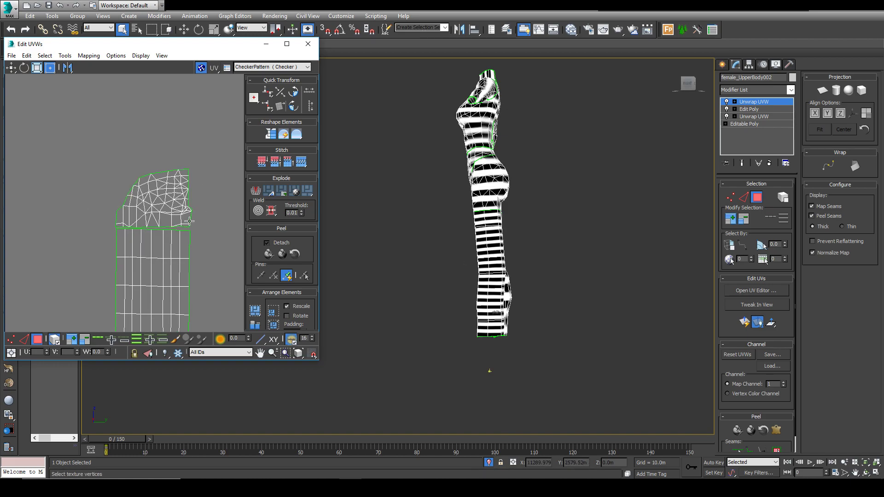
left_click(24, 339)
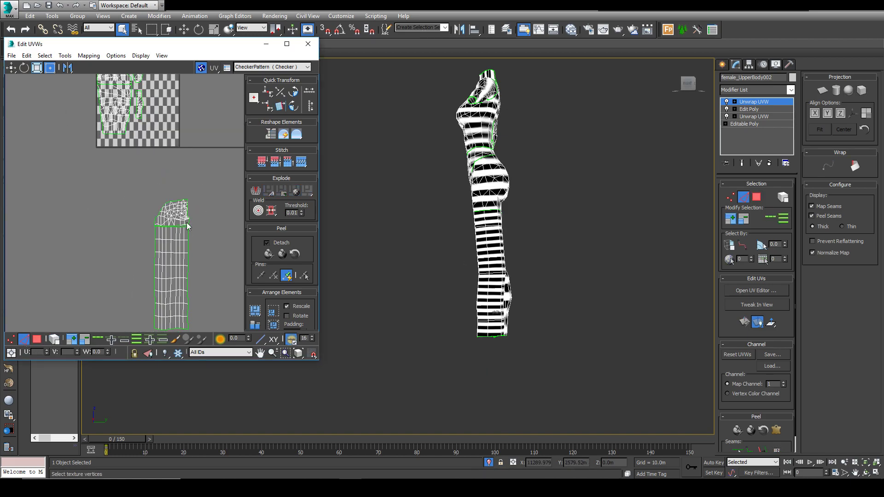
scroll(108, 208, "up", 3)
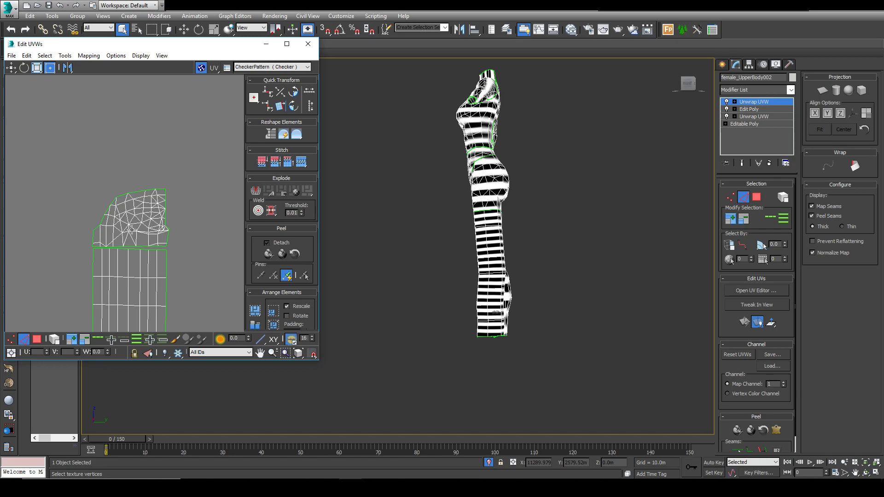
middle_click_drag(132, 230, 141, 141)
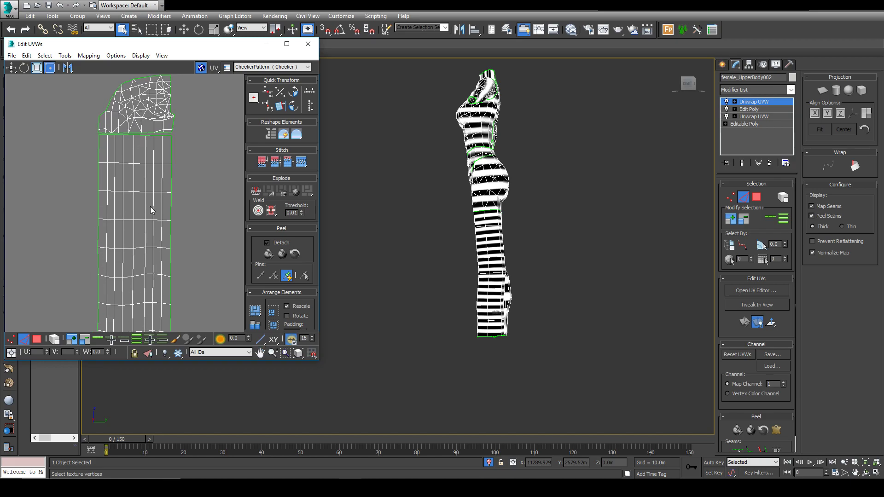
scroll(148, 231, "down", 2)
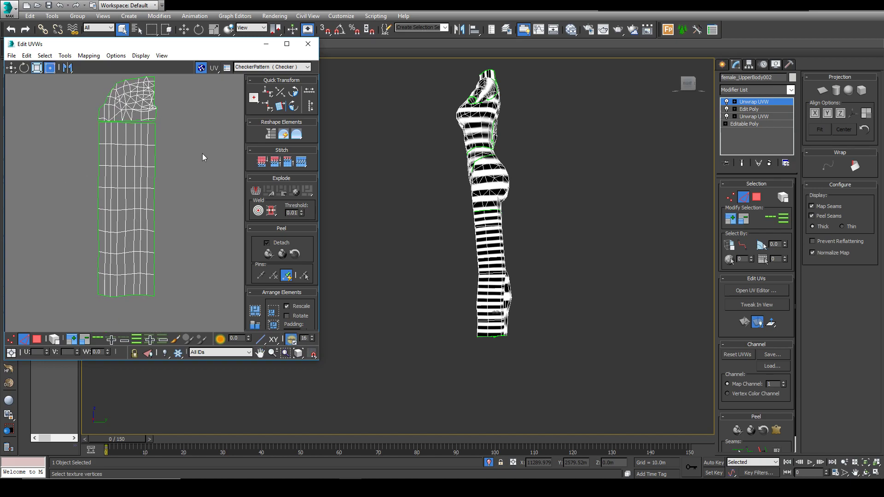
left_click(53, 340)
left_click(36, 339)
left_click_drag(120, 251, 161, 318)
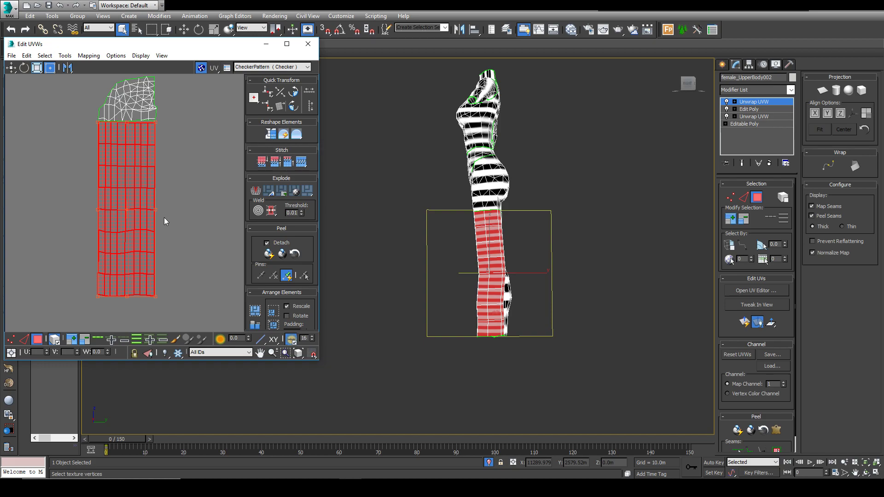
left_click(181, 226)
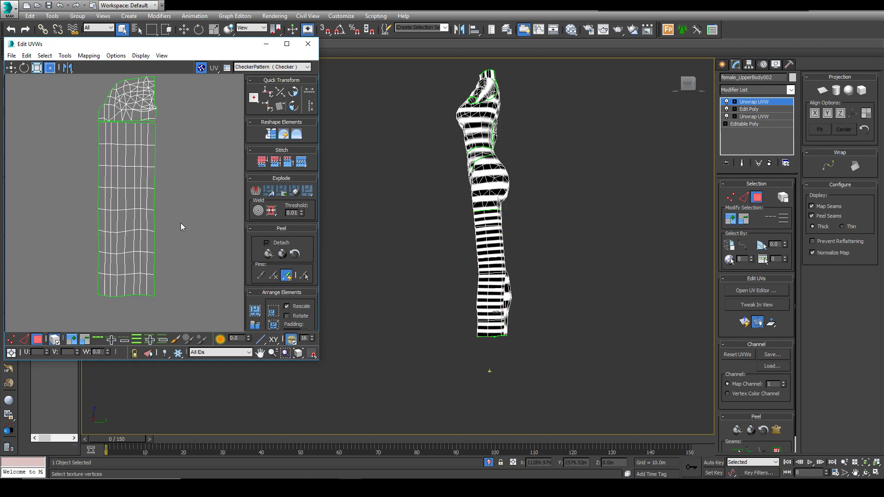
- Inspect the leg shell's lower rows and corner faces for uneven edges
scroll(138, 276, "up", 2)
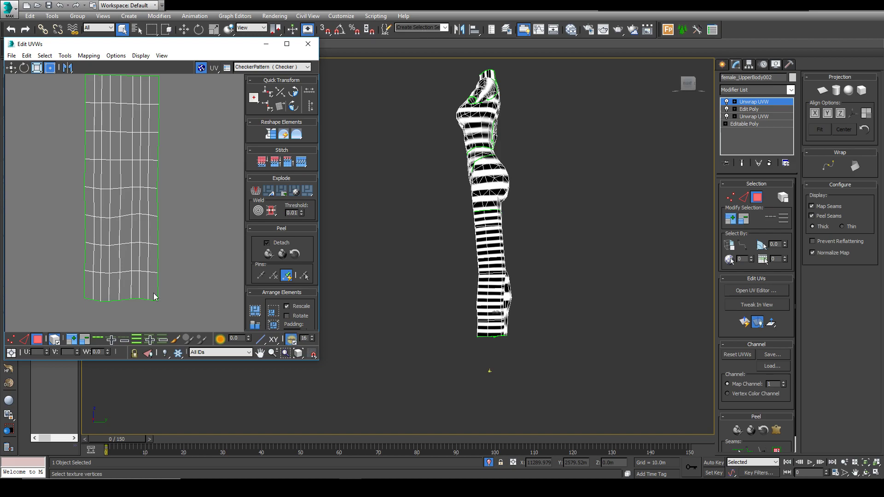
left_click(153, 293)
left_click(201, 258)
scroll(146, 323, "up", 2)
left_click(155, 284)
left_click_drag(24, 278, 25, 279)
left_click(177, 264)
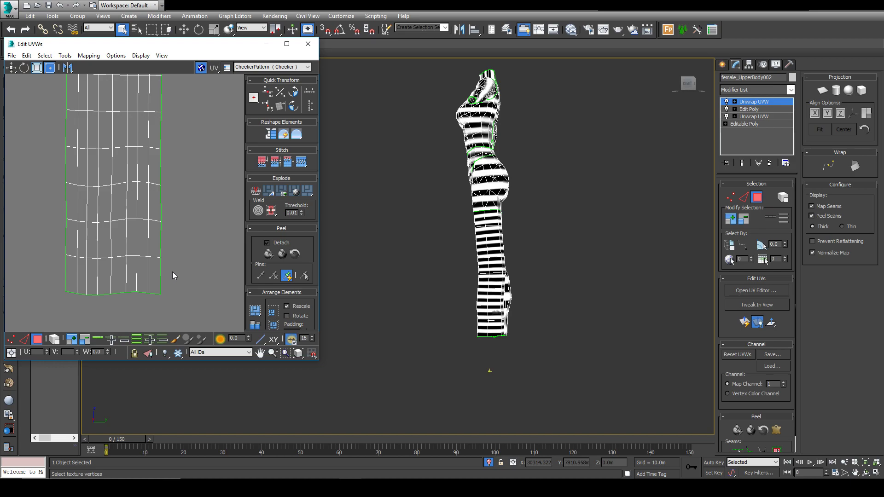
- Select the whole leg shell as an element and straighten it into a regular rectangular grid
scroll(112, 279, "down", 3)
left_click(55, 340)
left_click(112, 219)
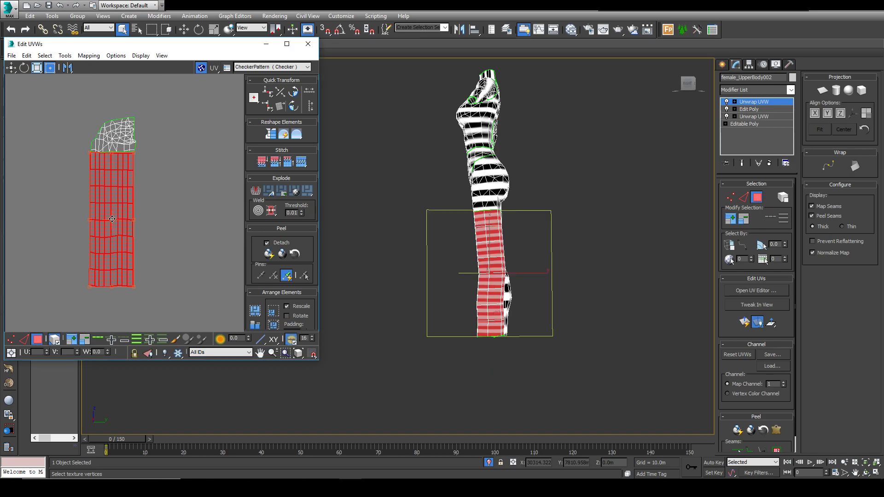
left_click(271, 134)
left_click(195, 186)
- Shift the straightened leg shell slightly away from the hip shell and examine its rows down to the bottom edge
left_click_drag(126, 186, 145, 191)
left_click(105, 178)
scroll(141, 165, "up", 6)
scroll(159, 215, "down", 2)
middle_click_drag(161, 254, 86, 20)
middle_click_drag(97, 276, 113, 142)
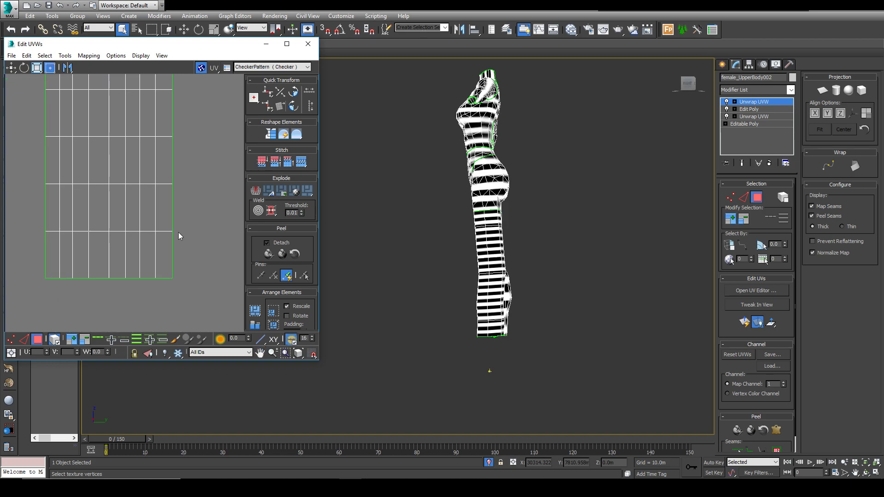
scroll(178, 232, "down", 4)
middle_click_drag(192, 122, 185, 145)
middle_click_drag(161, 189, 167, 228)
- Undo the last change to the leg shell and select the whole shell again
left_click_drag(161, 221, 136, 212)
key("ctrl+z")
left_click(163, 198)
scroll(166, 198, "up", 3)
middle_click_drag(153, 214, 170, 233)
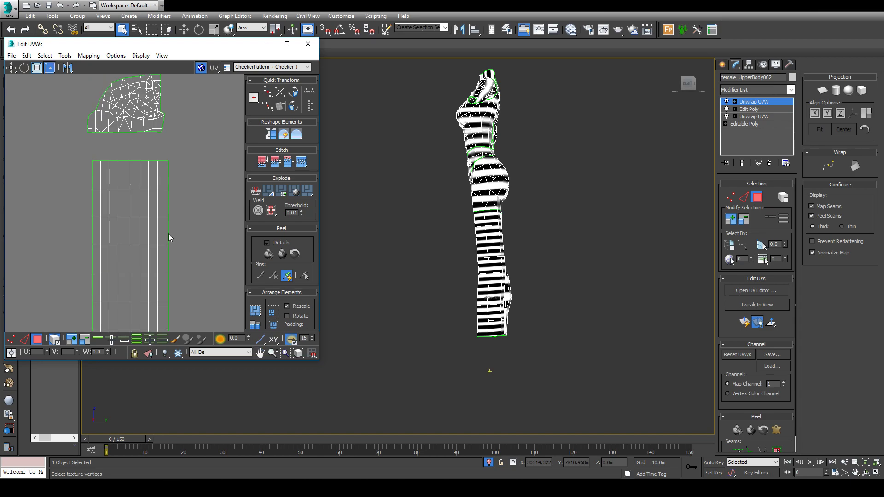
left_click_drag(44, 175, 78, 217)
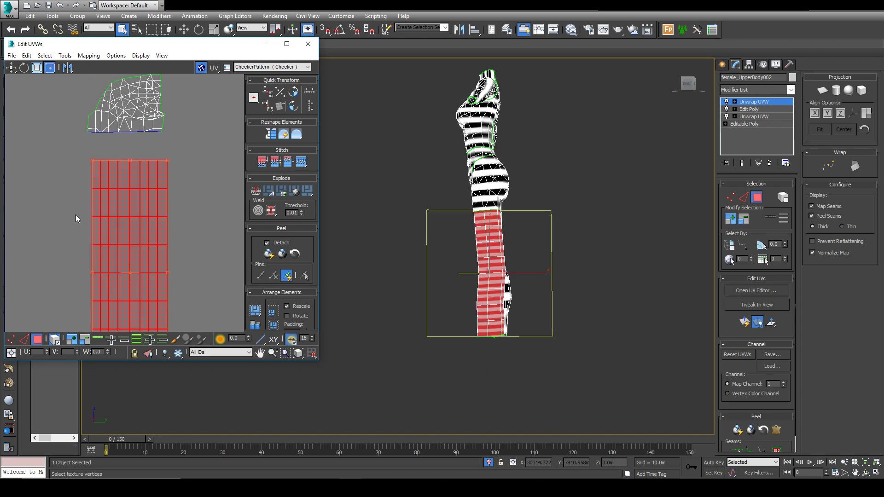
- Clear the leg shell selection, switch to edge selection, and select the first interior vertical edge loop with the Move tool active
left_click(203, 216)
scroll(505, 283, "up", 6)
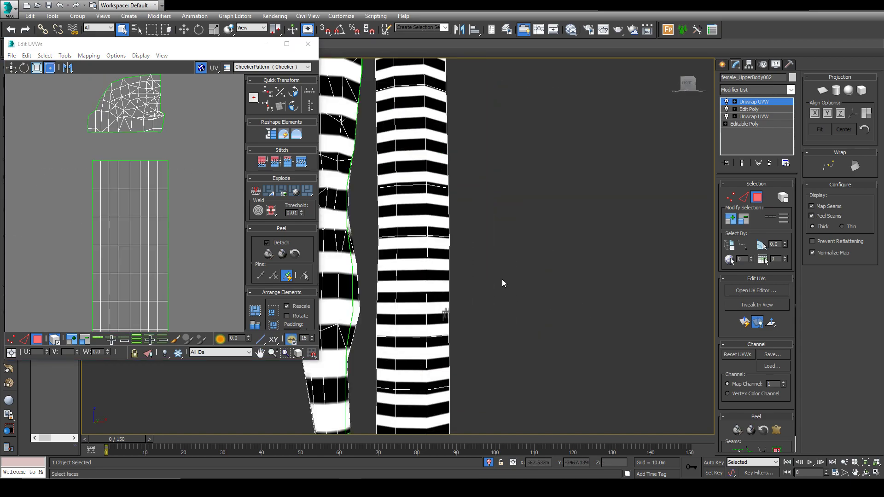
middle_click_drag(507, 287, 494, 306, "alt")
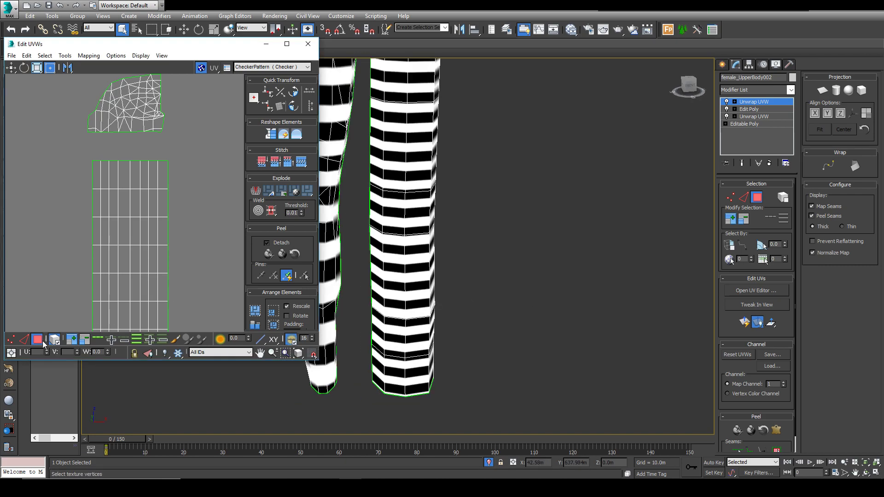
left_click(25, 341)
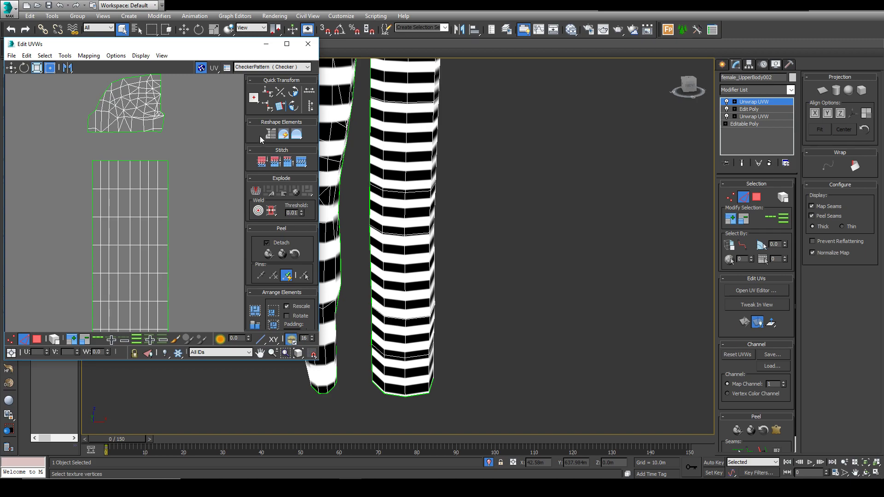
double_click(101, 176)
key("q")
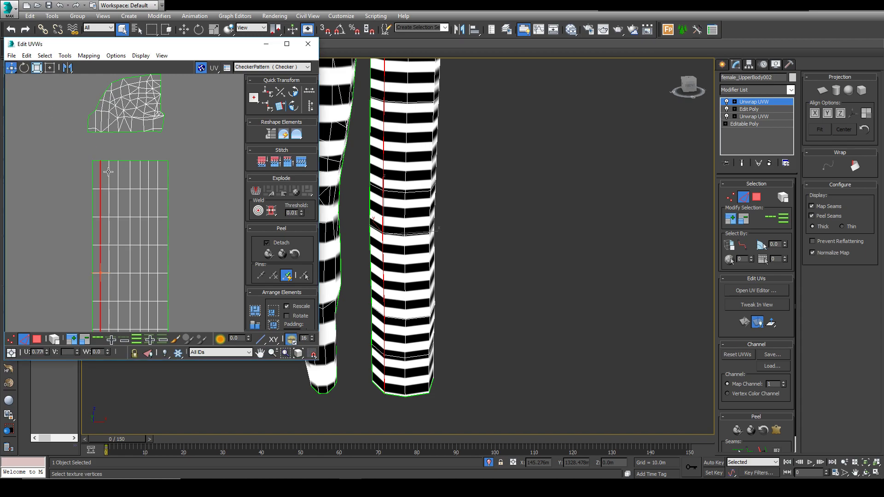
scroll(37, 95, "up", 2)
left_click(11, 69)
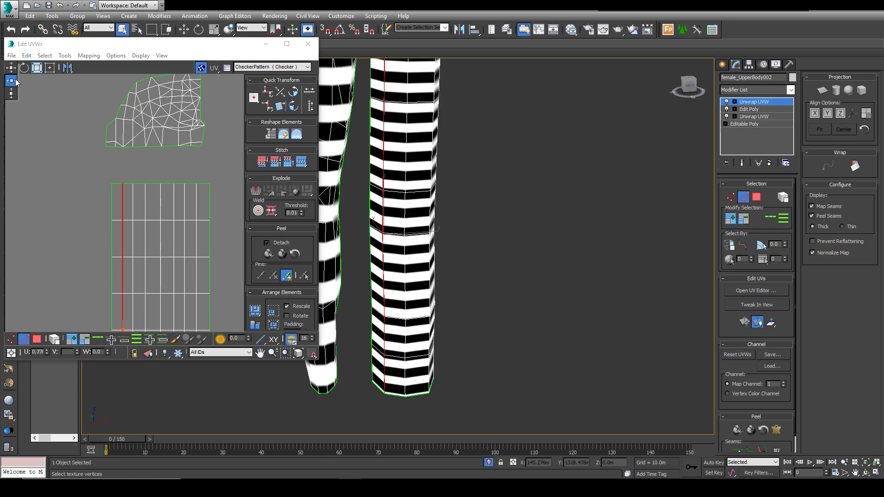
left_click_drag(13, 73, 13, 69)
- Pick neighbouring vertical edges across the leg one by one to compare the model's columns with the UV grid
scroll(177, 241, "down", 1)
middle_click_drag(441, 244, 429, 226, "alt")
left_click(378, 207)
left_click(381, 208)
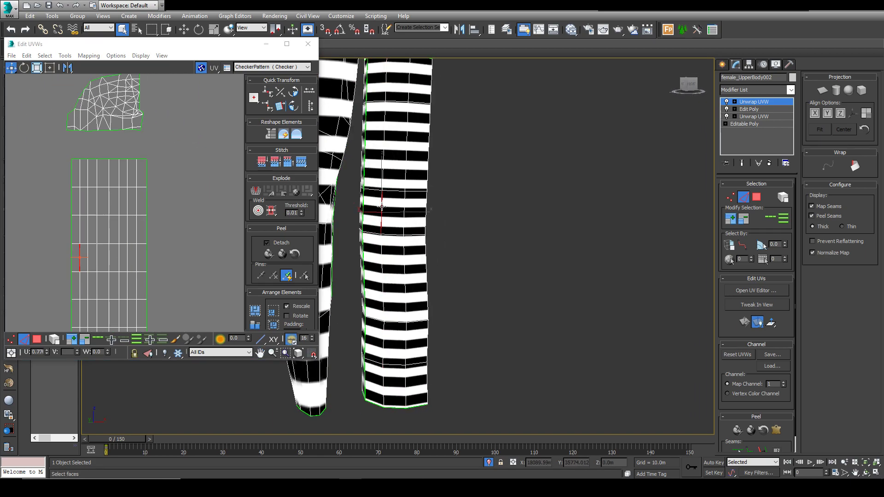
left_click(403, 211)
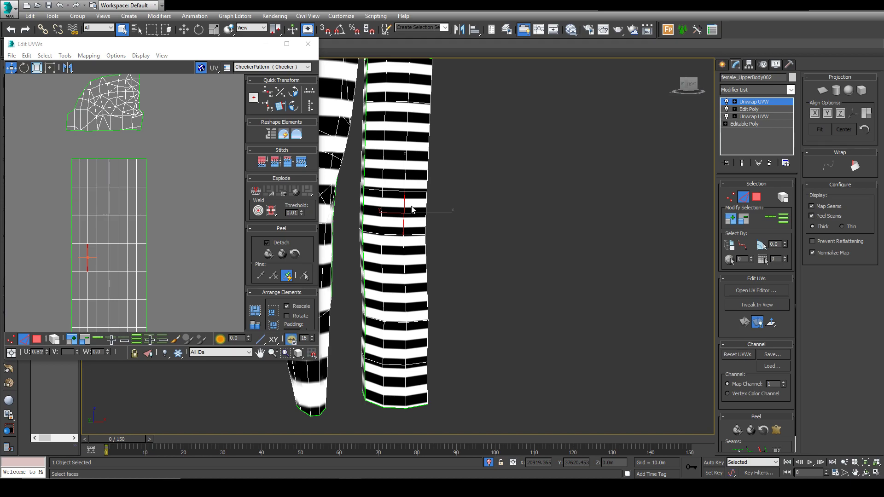
left_click_drag(404, 209, 382, 209)
left_click(403, 206)
middle_click_drag(533, 274, 497, 275, "alt")
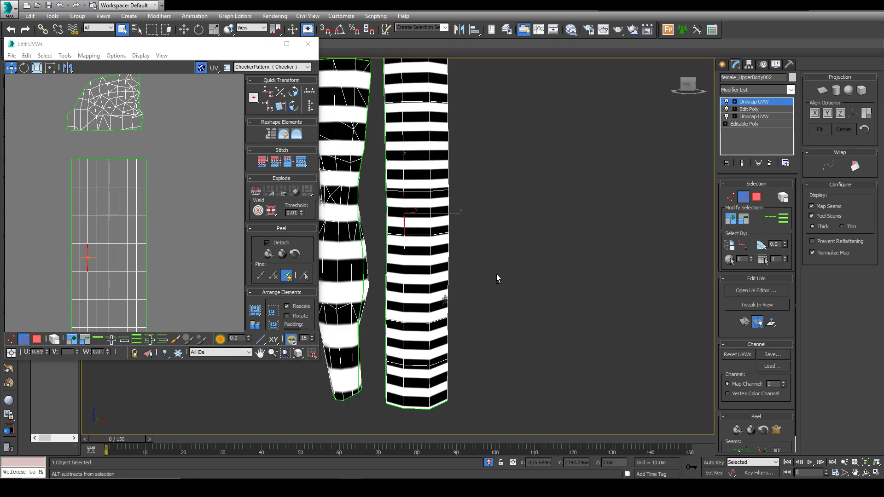
left_click_drag(403, 207, 435, 206)
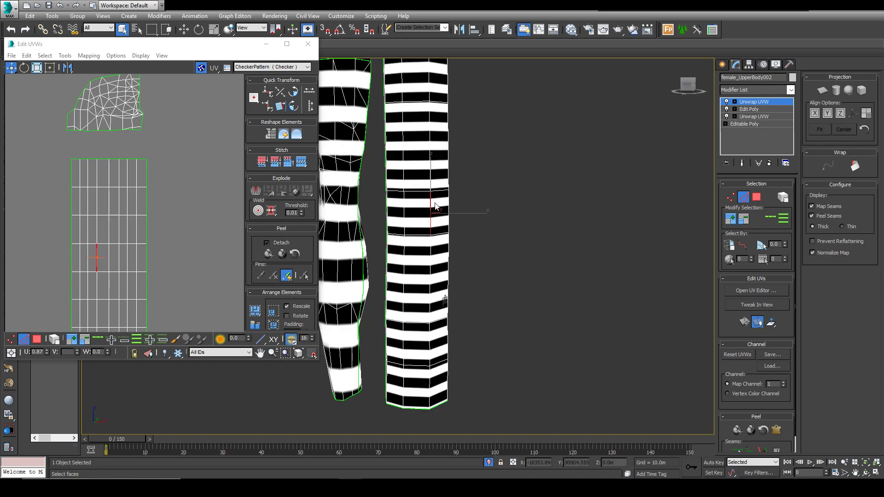
- Clear the edge selection and examine the leg's stripes from the back and side against the grid columns
scroll(93, 258, "up", 5)
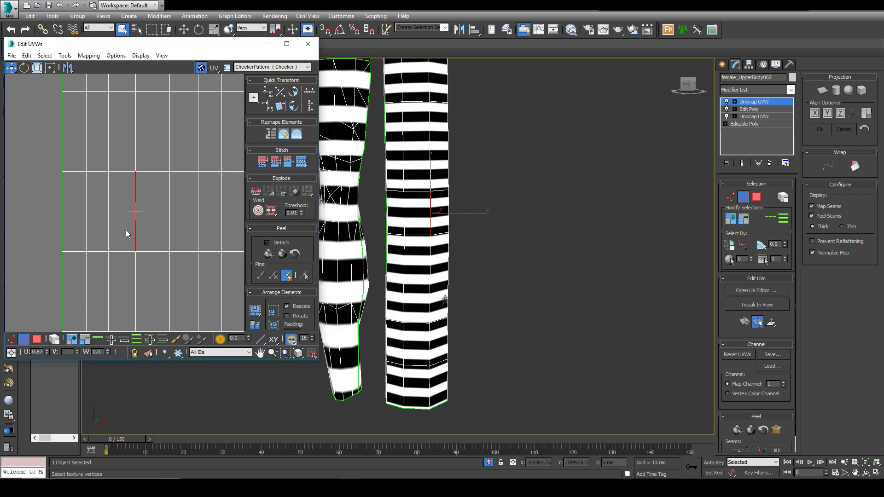
left_click(50, 228)
middle_click_drag(517, 261, 720, 255, "alt")
middle_click_drag(364, 252, 329, 329)
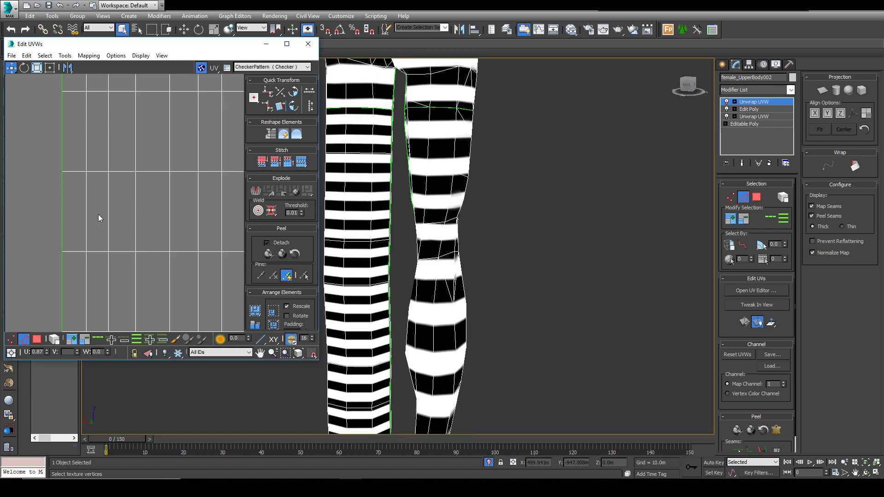
middle_click_drag(473, 255, 527, 282)
middle_click_drag(444, 260, 515, 244, "alt")
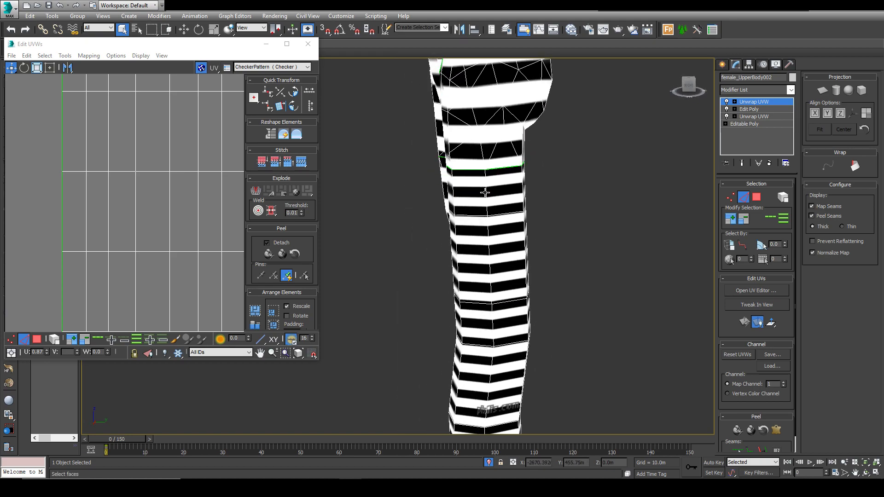
scroll(94, 215, "down", 3)
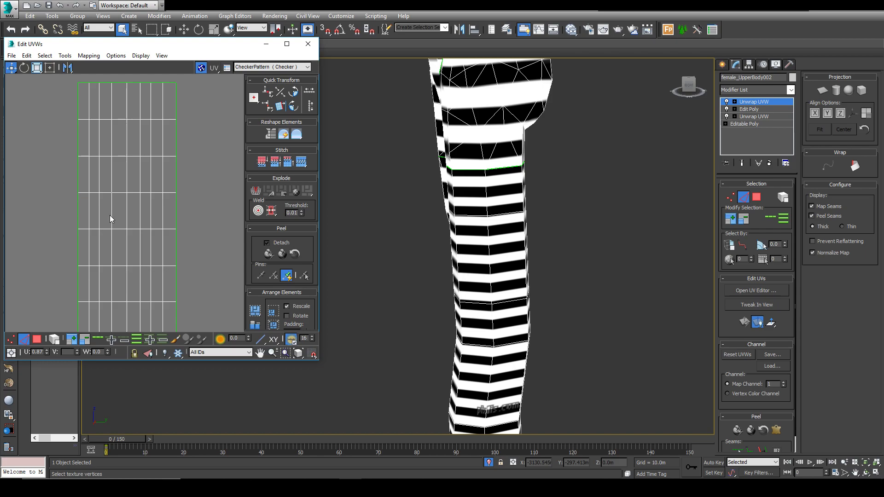
- Try shifting the leg shell's third interior vertical edge loop slightly sideways, and undo the change
double_click(111, 214)
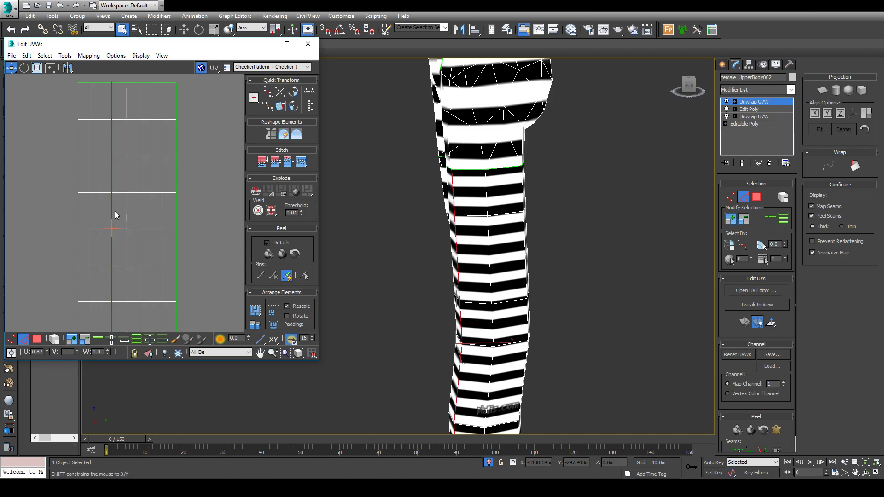
left_click_drag(115, 211, 106, 215)
key("f")
key("ctrl+z")
- Try moving the same vertical edge loop up and down to test its effect on the stripes, undoing each move
middle_click_drag(527, 253, 404, 247, "alt")
scroll(404, 247, "up", 4)
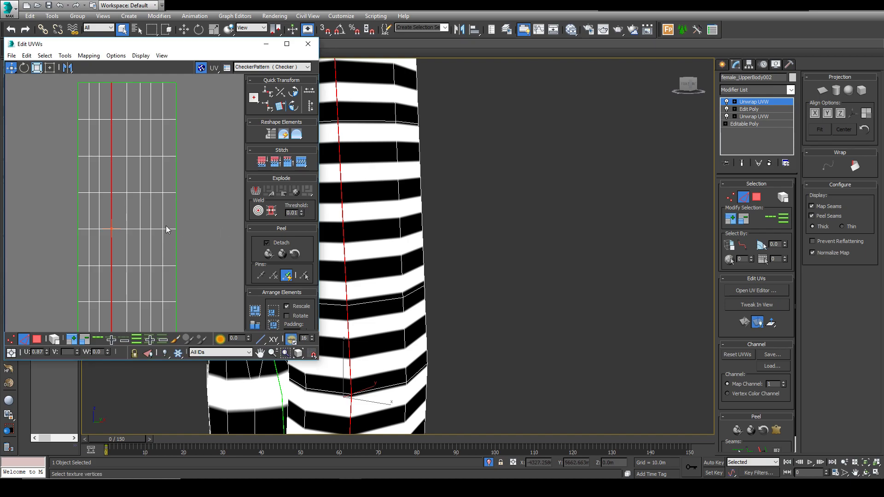
scroll(166, 229, "down", 2)
left_click_drag(124, 217, 128, 212)
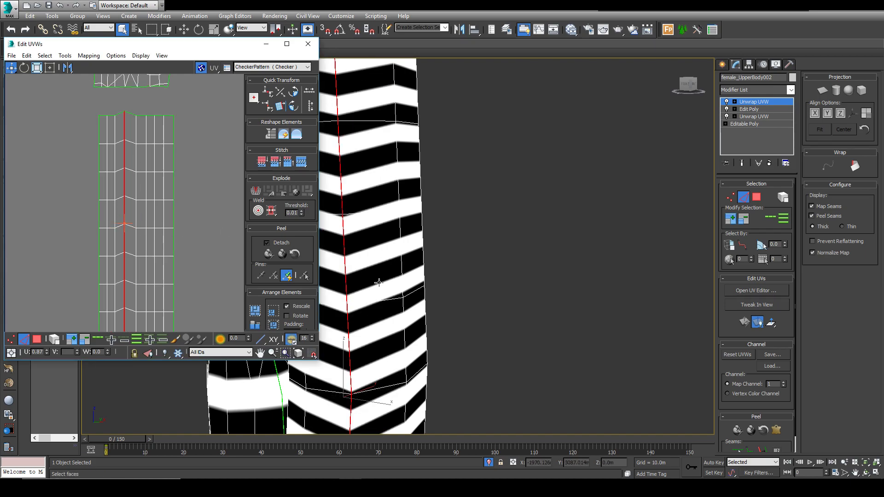
key("ctrl+z")
scroll(382, 263, "up", 2)
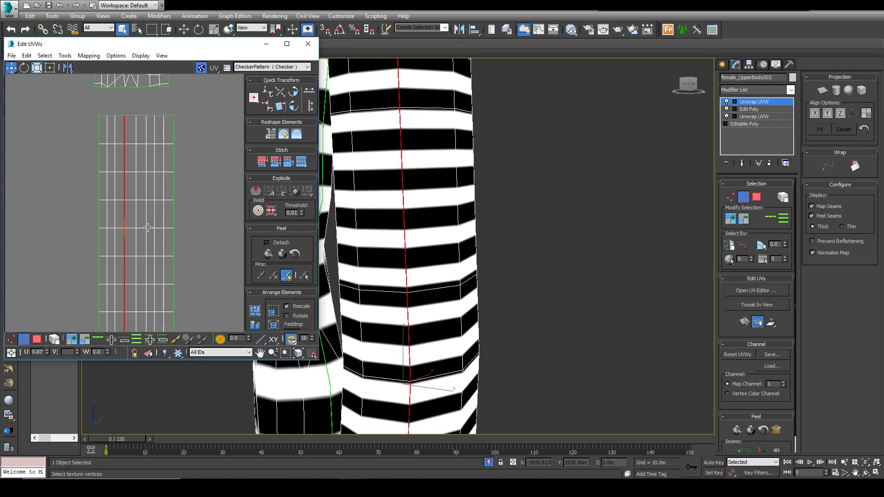
mouse_move(124, 215)
left_mouse_down()
mouse_move(132, 238)
mouse_move(137, 193)
mouse_move(135, 249)
mouse_move(132, 189)
mouse_move(128, 243)
mouse_move(124, 227)
left_mouse_up()
key("ctrl+z")
- Try raising the leg shell's top edge row slightly toward the hip shell, and undo the move
double_click(134, 228)
scroll(454, 322, "down", 4)
middle_click_drag(453, 322, 477, 111)
middle_click_drag(427, 88, 410, 425)
scroll(413, 256, "up", 5)
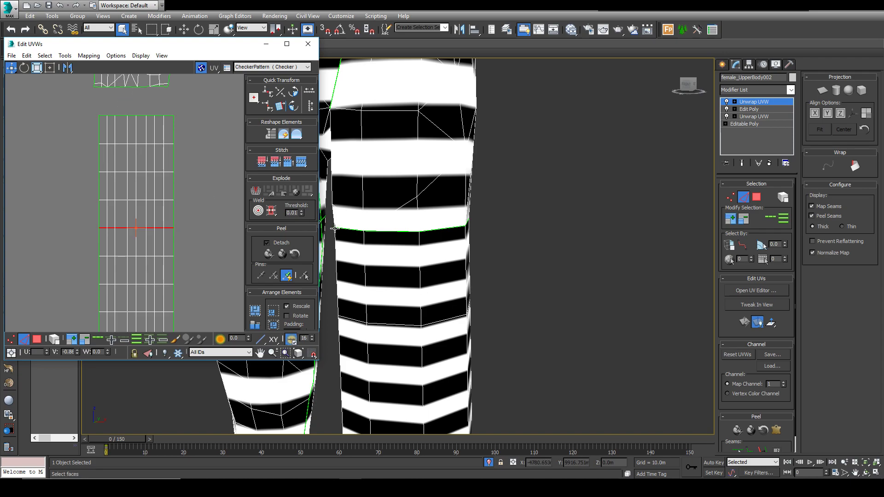
left_click(133, 115)
left_click_drag(133, 119, 132, 113)
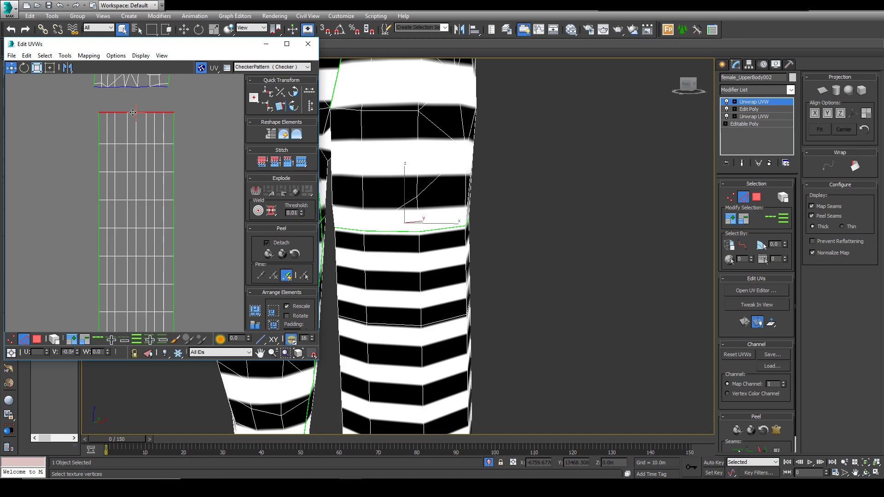
middle_click_drag(511, 301, 454, 139)
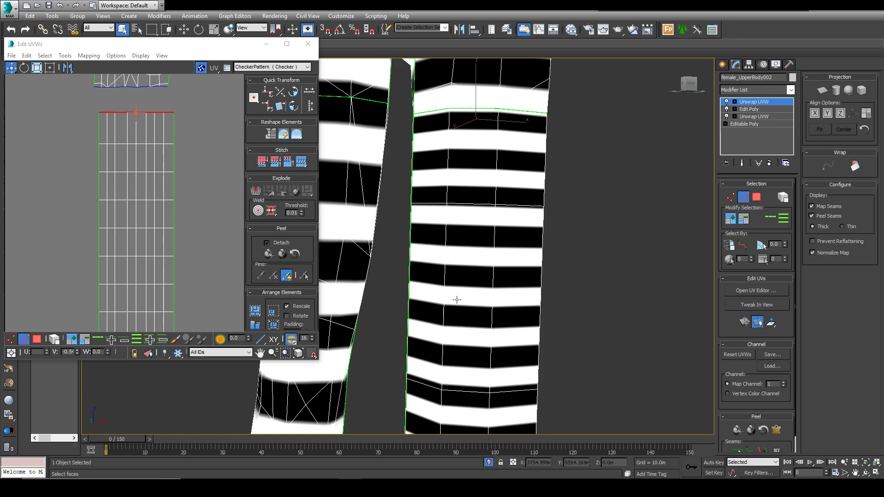
key("ctrl+z")
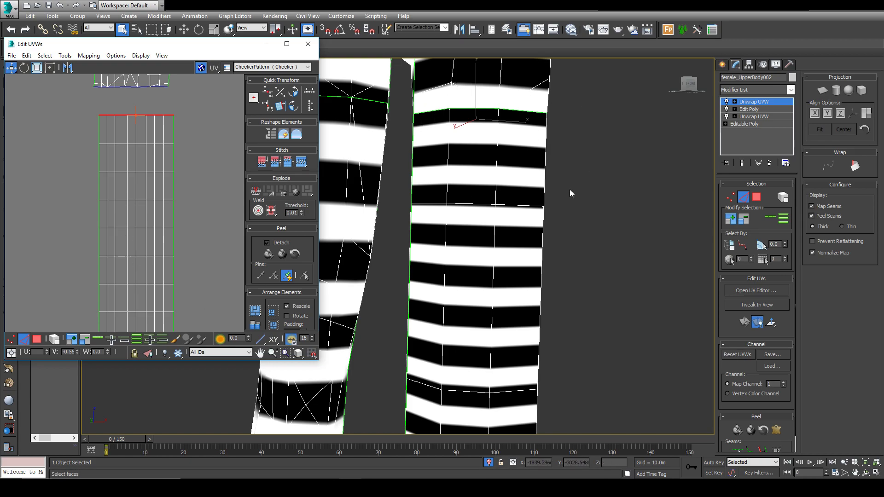
- Examine how the leg's stripes meet the hip stripes from the front and side
scroll(573, 216, "down", 10)
middle_click_drag(694, 223, 654, 237, "alt")
scroll(522, 239, "up", 6)
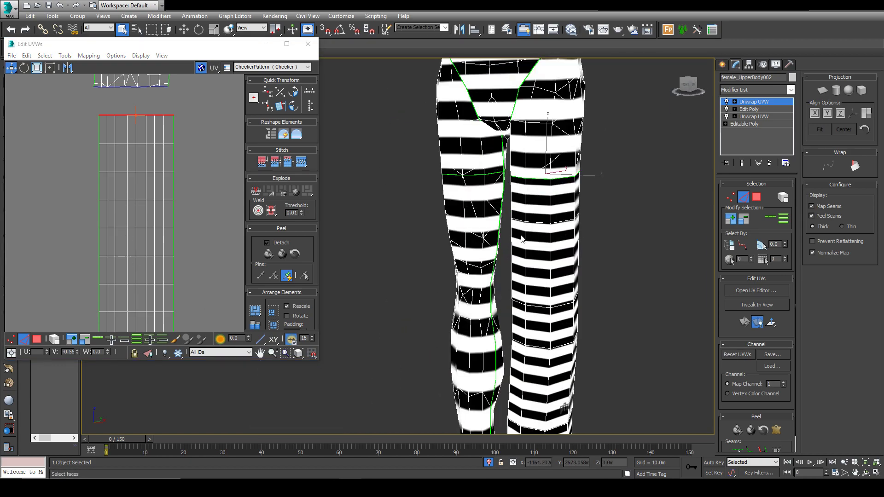
middle_click_drag(529, 224, 431, 234)
middle_click_drag(462, 299, 502, 287, "alt")
scroll(502, 287, "down", 4)
- Leave UV editing and compare the straightened leg's stripes with the other leg from several angles
left_click(638, 234)
left_click(764, 103)
left_click(571, 263)
middle_click_drag(571, 264, 557, 244, "alt")
left_click(446, 286)
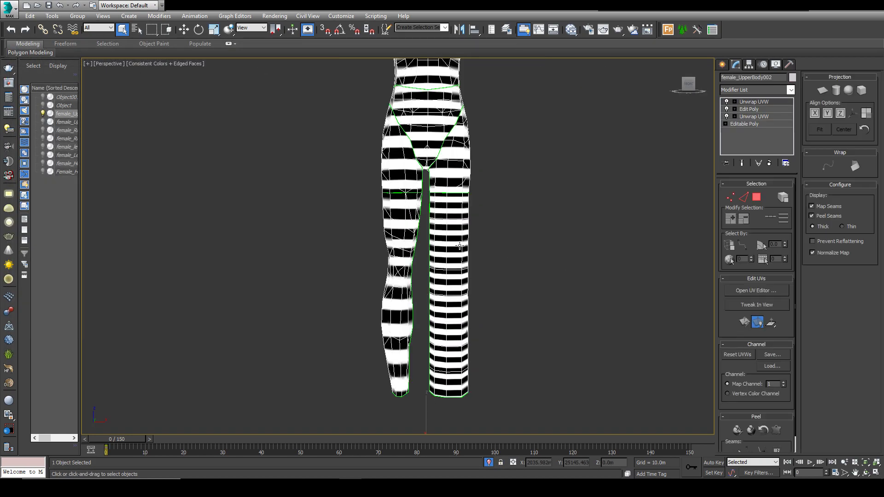
middle_click_drag(447, 240, 410, 283, "alt")
scroll(449, 279, "up", 5)
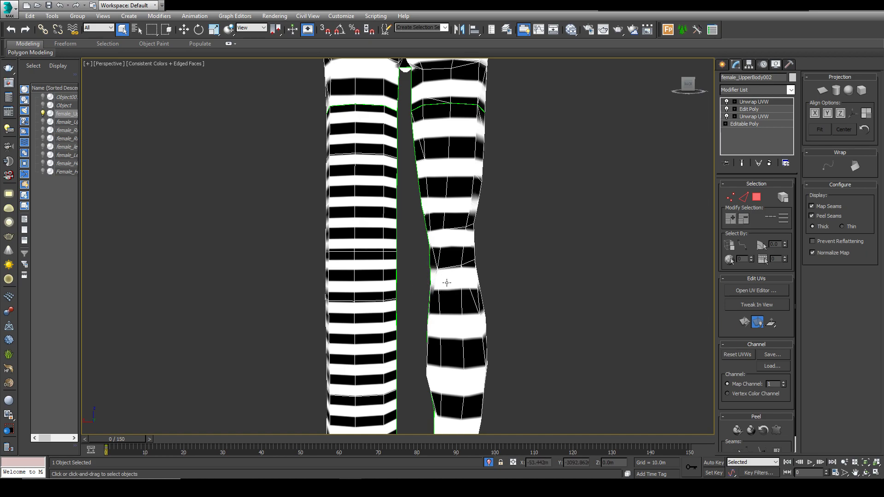
middle_click_drag(451, 268, 678, 284, "alt")
middle_click_drag(364, 275, 401, 273, "alt")
middle_click_drag(401, 272, 403, 287)
- Reopen the UV editor and move the hip shell down against the top of the leg shell in polygon selection
left_click(738, 292)
left_click(37, 339)
scroll(116, 145, "up", 5)
scroll(62, 244, "down", 3)
left_click(111, 178)
left_click_drag(111, 177, 118, 214)
left_click(190, 249)
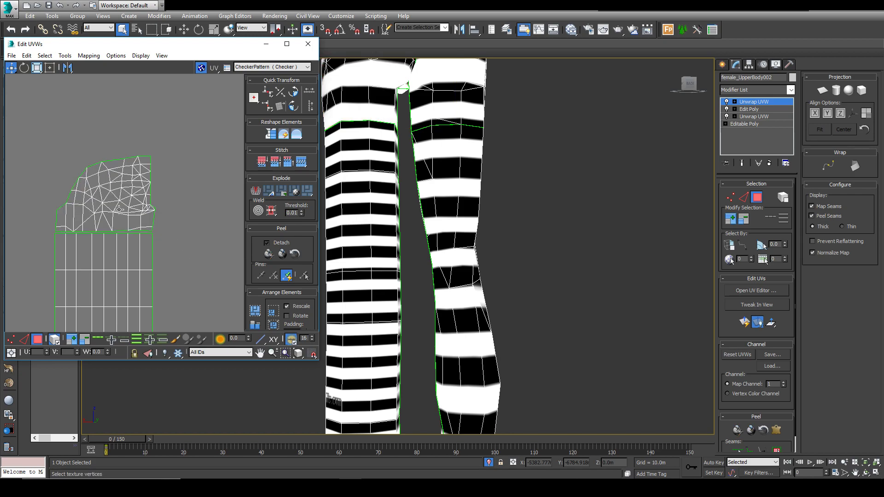
- Try a custom stitch on the outermost top edge of the leg shell to join it to the hip shell
left_click(24, 340)
scroll(42, 235, "up", 3)
left_click(24, 340)
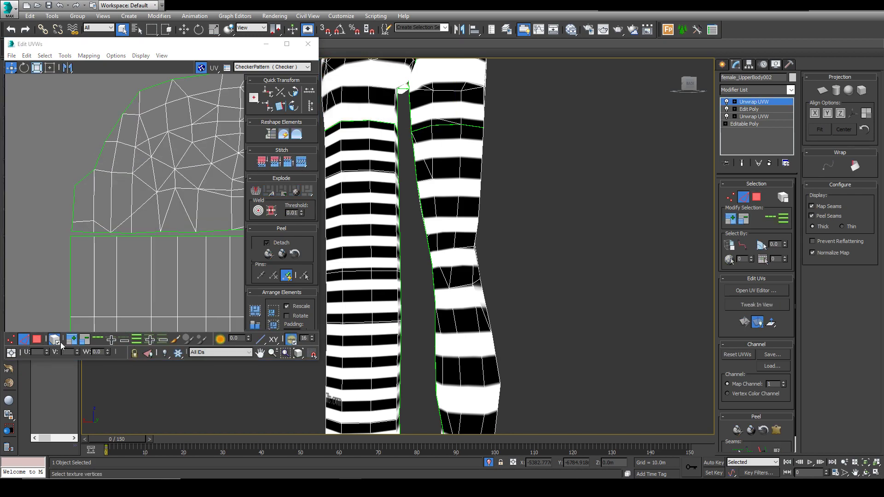
left_click(80, 237)
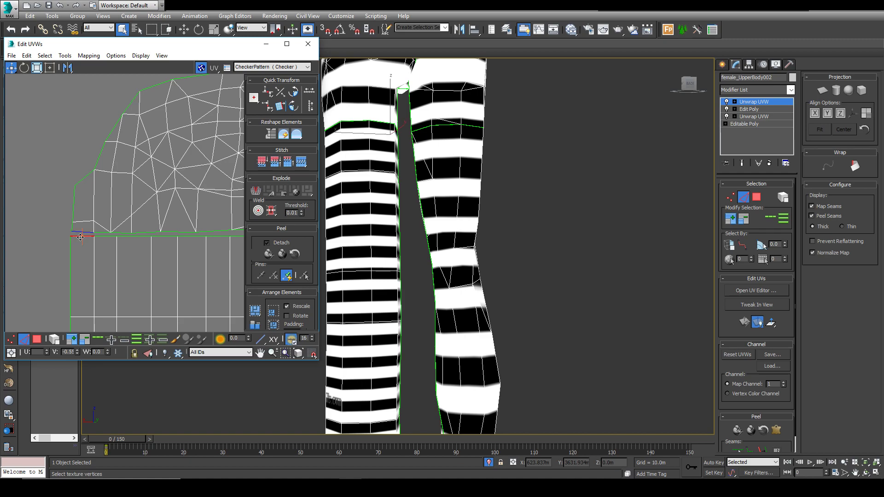
left_click(302, 162)
scroll(219, 258, "down", 1)
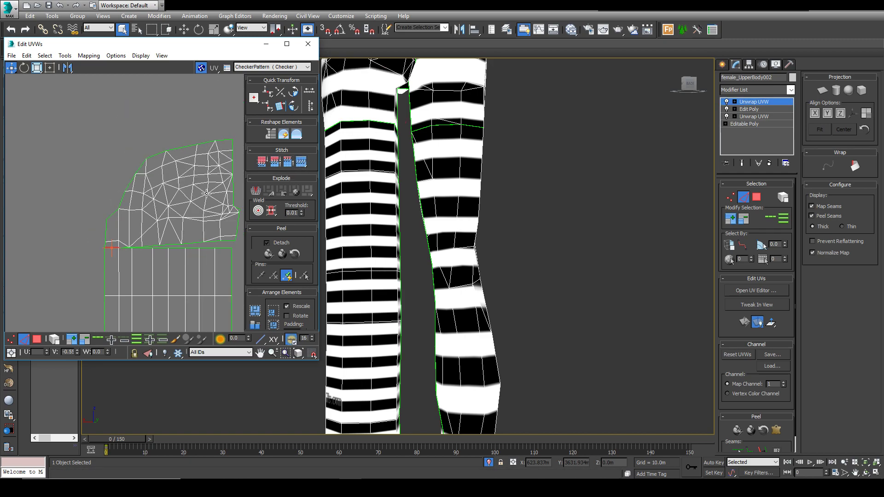
scroll(455, 243, "down", 3)
- Stitch the end edges of the hip shell's lower border onto both ends of the leg shell's top row
middle_click_drag(455, 243, 431, 188, "alt")
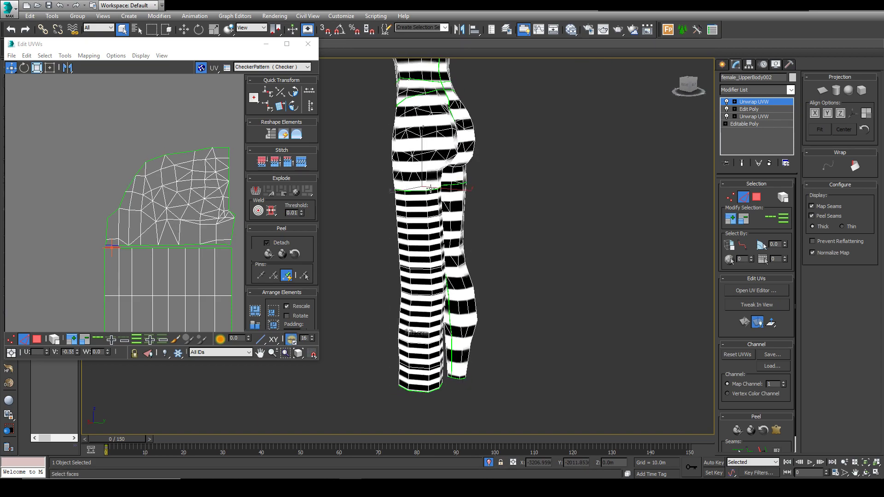
scroll(180, 224, "up", 3)
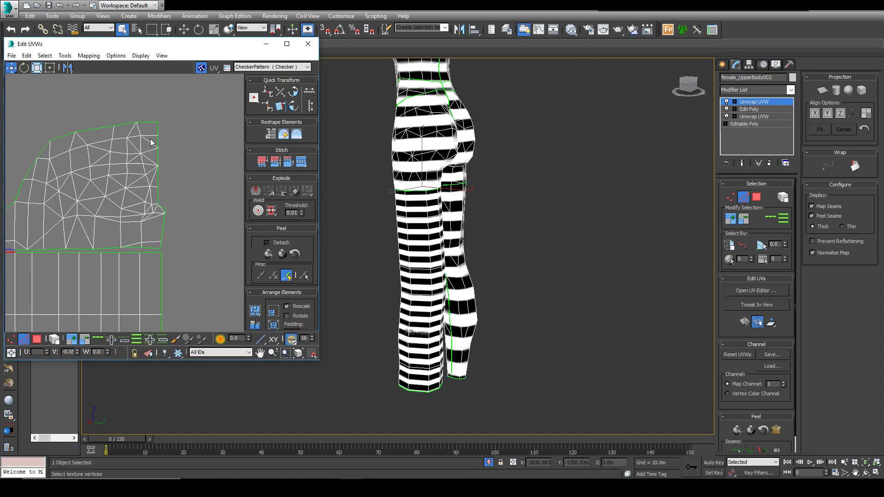
scroll(132, 233, "up", 2)
left_click(107, 218)
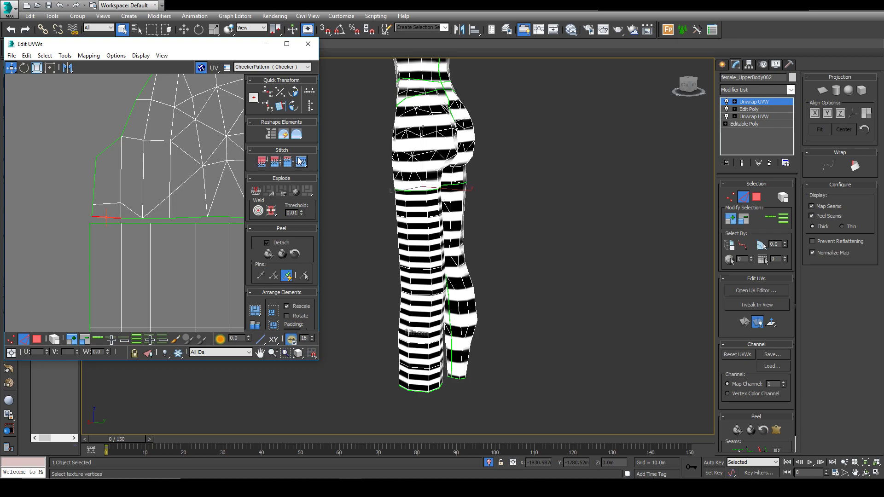
left_click(264, 166)
middle_click_drag(158, 223, 91, 249)
scroll(78, 244, "down", 2)
left_click(208, 237)
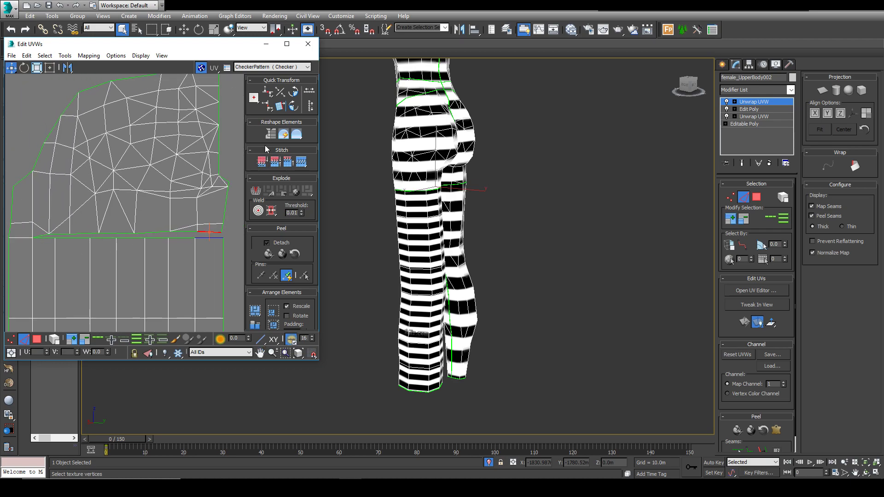
- Stitch the remaining middle edges between the two shells so the hip border follows the leg's straight top row
left_click(139, 238)
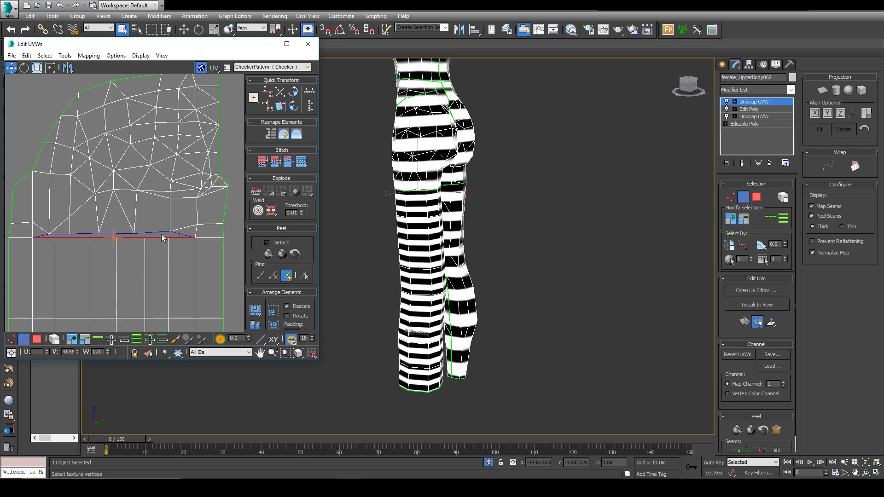
left_click(258, 161)
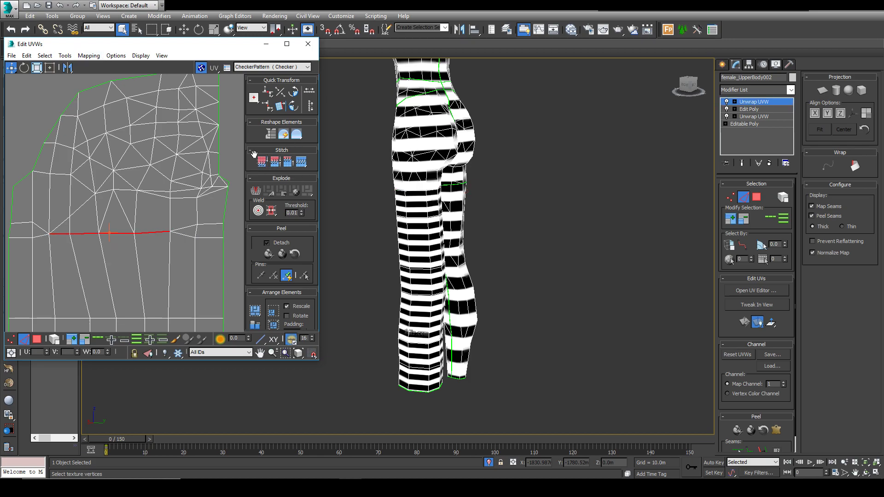
key("ctrl+z")
left_click(287, 162)
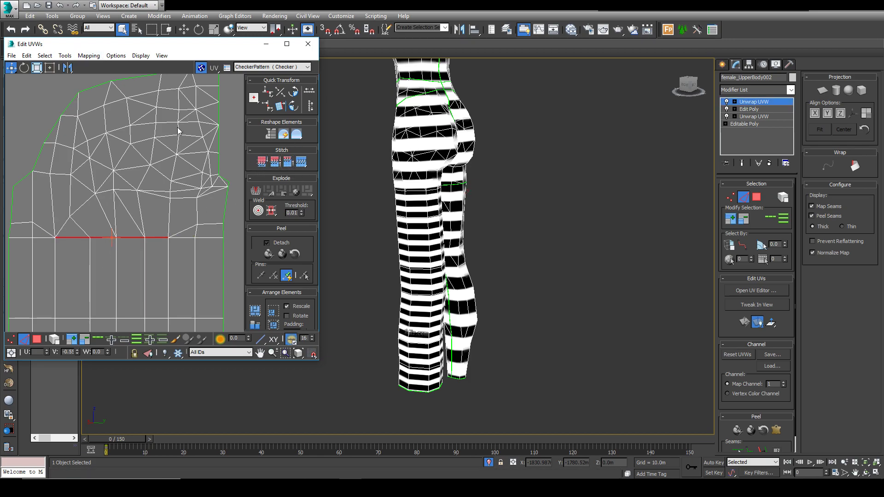
- Examine the stitched hip and leg seam in the UV layout and its stripes on the model from the front, back and side
scroll(171, 252, "down", 5)
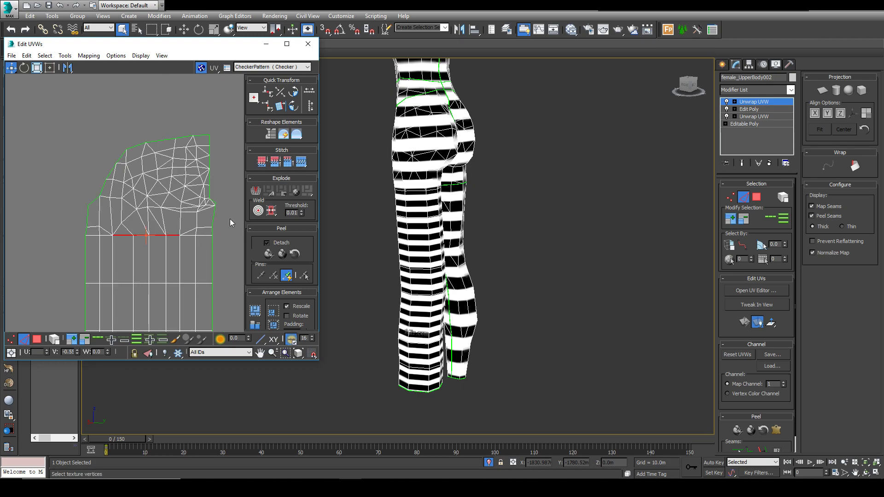
scroll(452, 200, "up", 6)
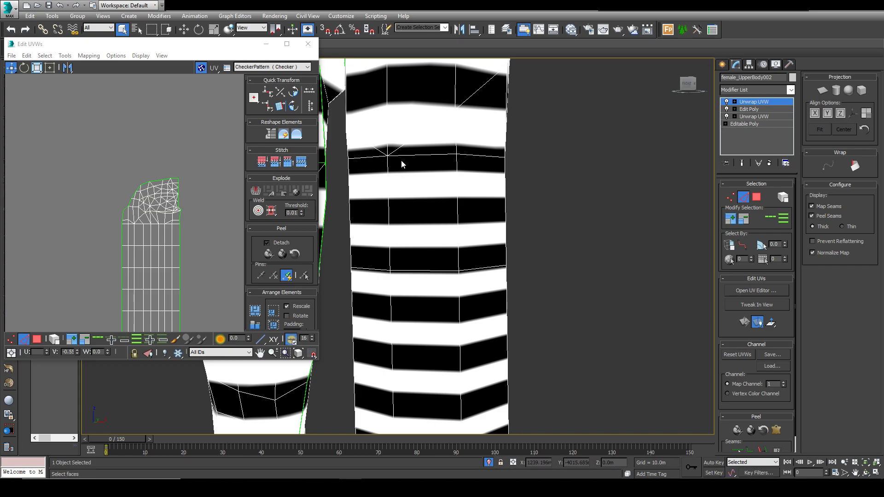
scroll(419, 153, "down", 5)
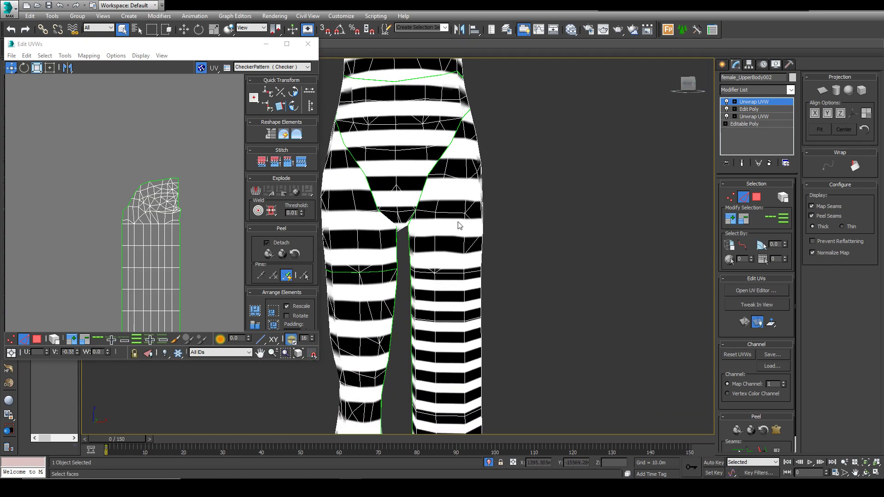
middle_click_drag(472, 160, 612, 164, "alt")
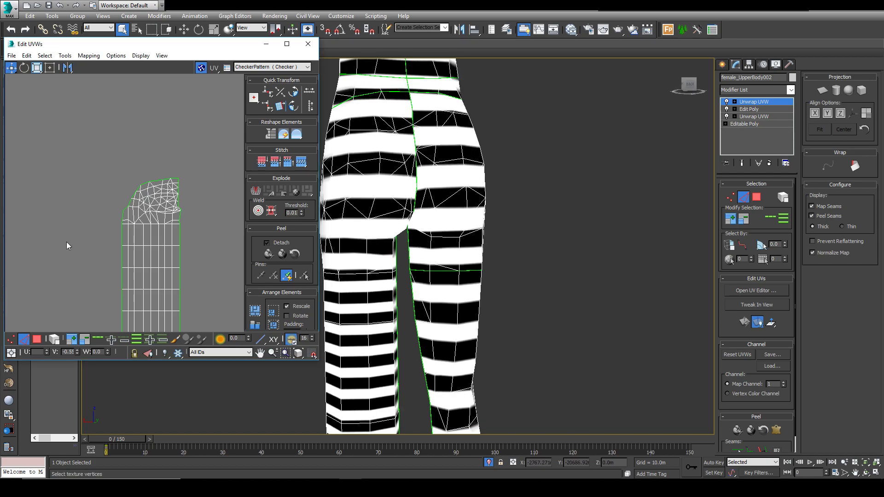
left_click(37, 339)
middle_click_drag(391, 240, 466, 240, "alt")
scroll(154, 253, "down", 2)
middle_click_drag(163, 274, 161, 219)
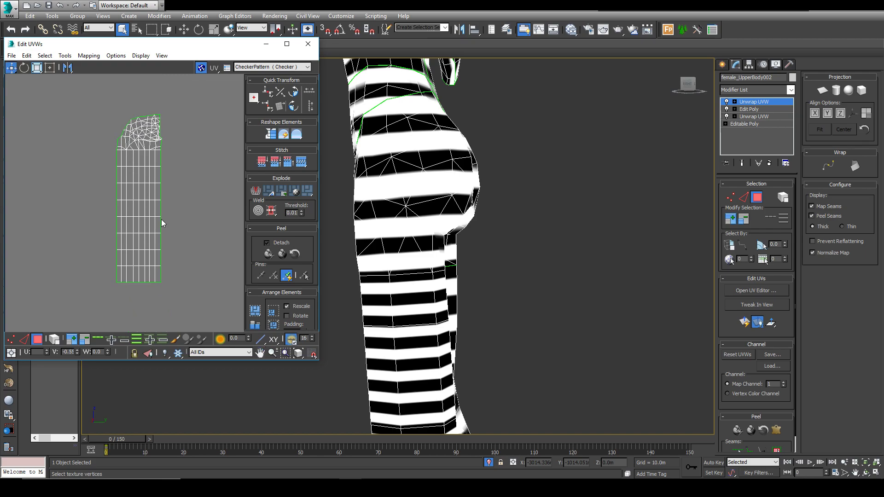
- Check the joined shell by selecting its hip and leg polygons in turn and comparing the stripe flow on the model
left_click_drag(76, 122, 173, 264)
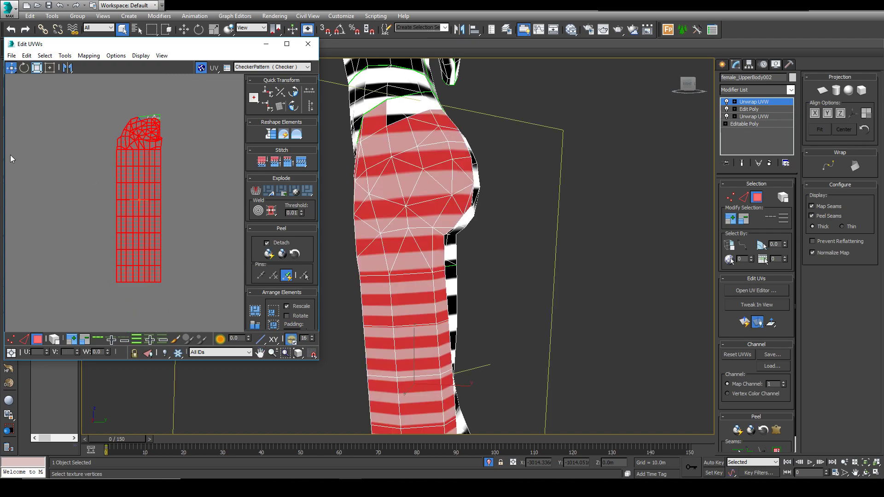
left_click(74, 184)
left_click_drag(77, 173, 200, 320)
left_click(198, 235)
left_click_drag(251, 478, 251, 479)
scroll(170, 189, "down", 1)
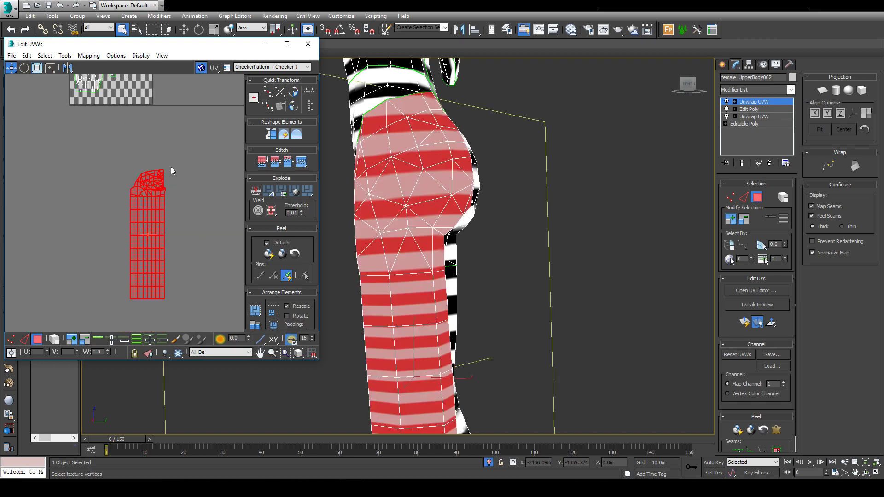
left_click(203, 155)
left_click_drag(204, 155, 108, 199)
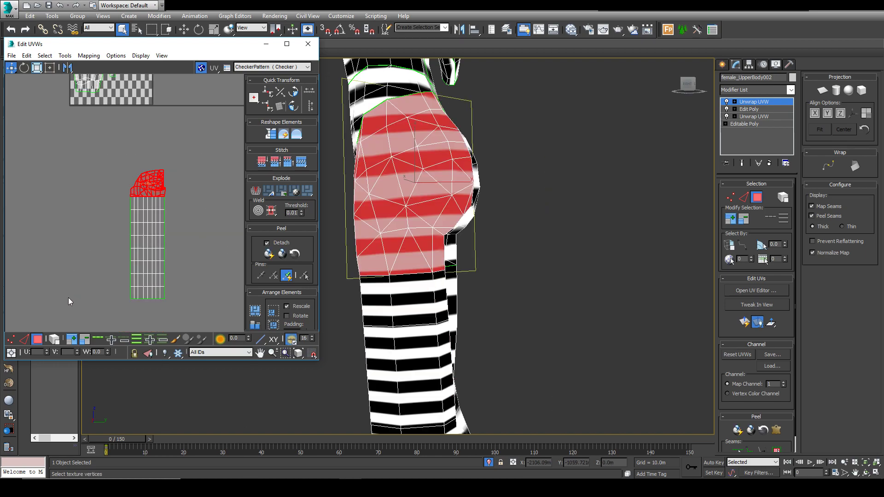
left_click_drag(220, 199, 220, 199)
left_click(67, 326)
left_click_drag(97, 203, 198, 204)
left_click_drag(201, 254, 99, 255)
left_click_drag(59, 301, 74, 301)
left_click_drag(208, 195, 209, 200)
left_click(209, 200)
scroll(182, 201, "up", 4)
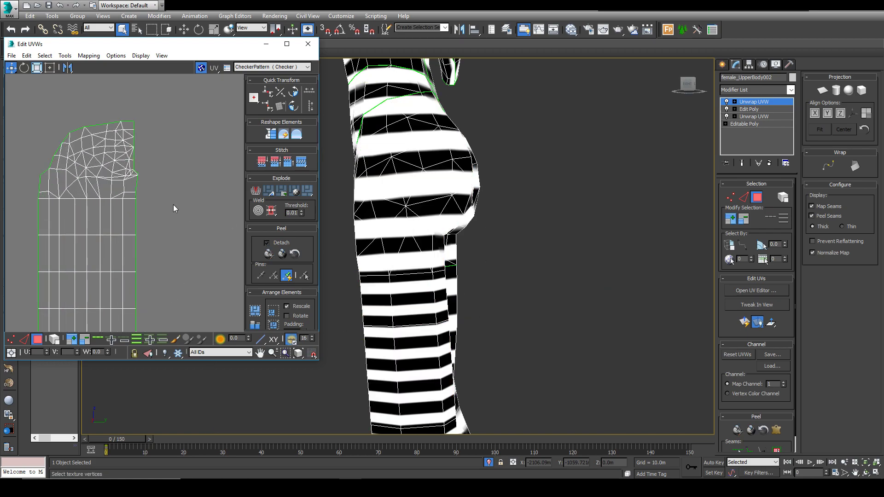
middle_click_drag(174, 209, 191, 228)
middle_click_drag(525, 396, 433, 392, "alt")
middle_click_drag(133, 235, 168, 250)
- Paint-select the interior vertices of the hip shell and open the Relax tool for them
left_click(10, 339)
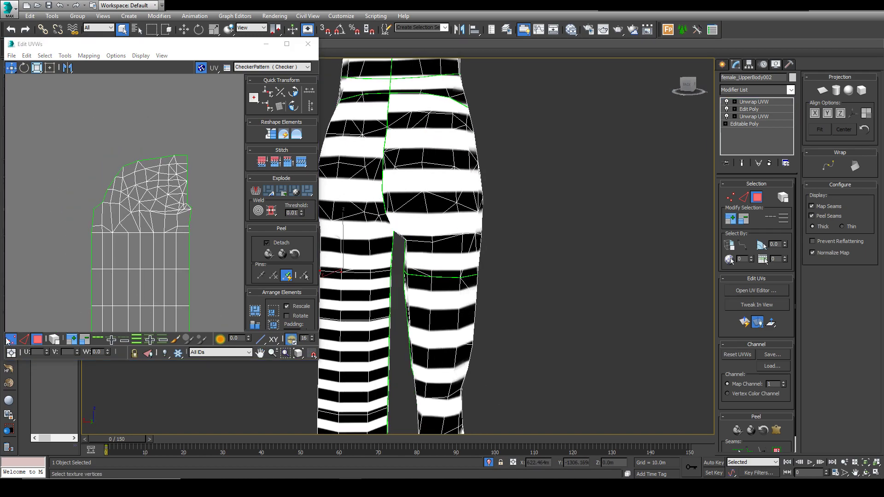
left_click(180, 343)
left_click(221, 234)
scroll(189, 222, "up", 3)
mouse_move(161, 213)
left_mouse_down()
mouse_move(171, 161)
mouse_move(150, 161)
mouse_move(115, 185)
mouse_move(122, 202)
mouse_move(97, 222)
mouse_move(107, 183)
left_mouse_up()
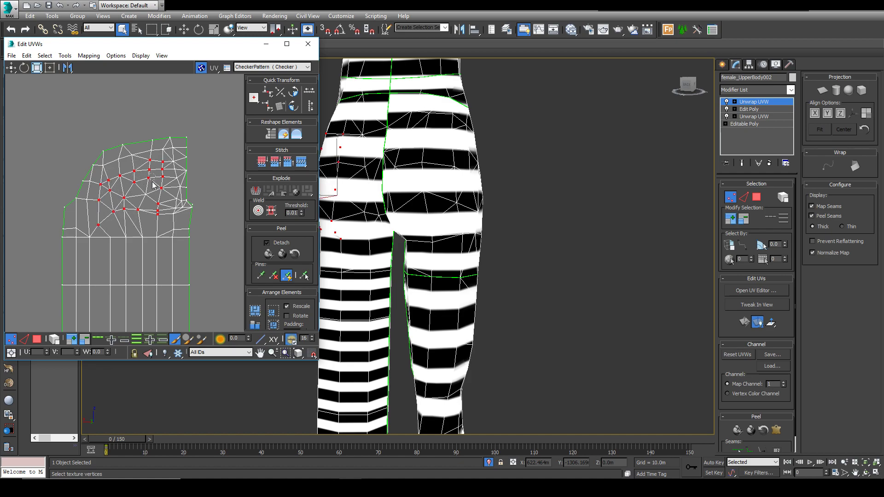
left_click(65, 55)
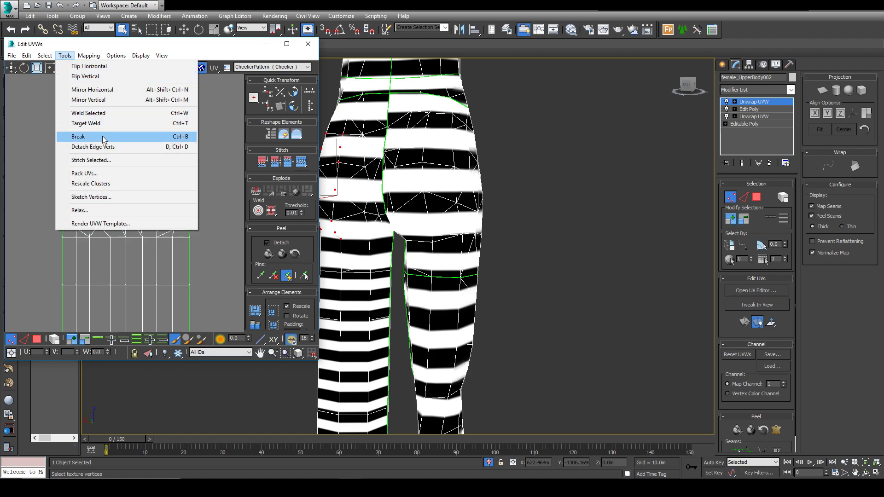
left_click(99, 210)
left_click_drag(55, 68, 482, 103)
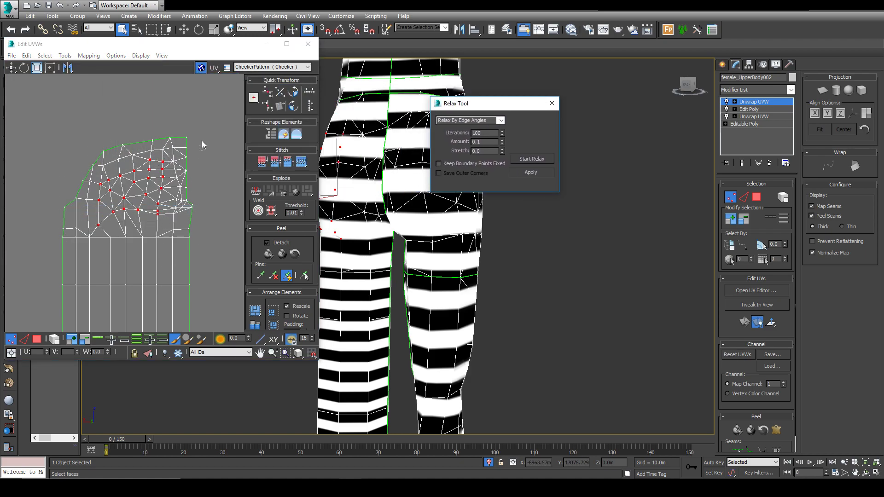
- Try relaxing the selected hip vertices by polygon angles and by centers, and close the Relax tool without applying
left_click(502, 121)
left_click(468, 128)
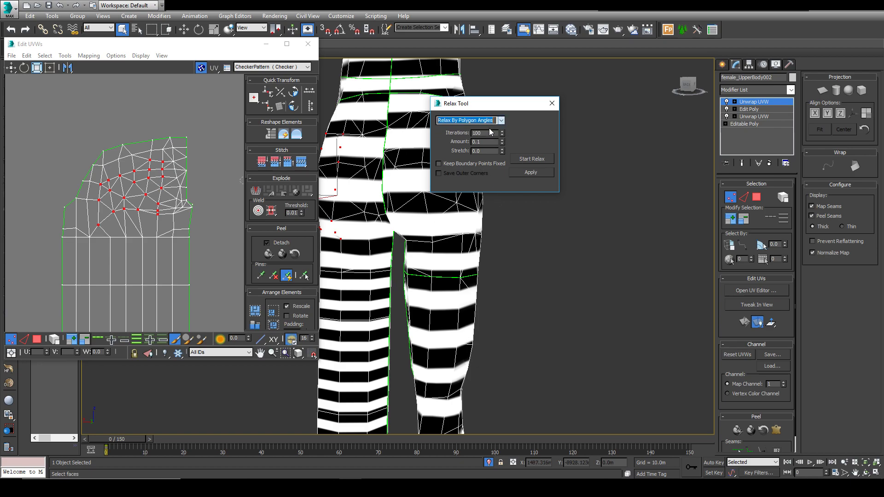
left_click(539, 159)
left_click(501, 121)
left_click(474, 127)
left_click(532, 158)
left_click(501, 121)
left_click(477, 139)
left_click(546, 161)
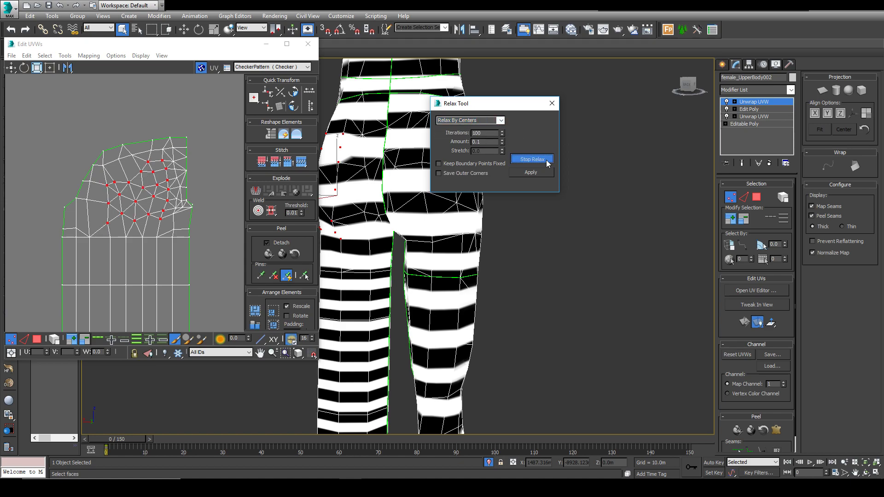
left_click(546, 160)
middle_click_drag(458, 194, 389, 187, "alt")
left_click(552, 102)
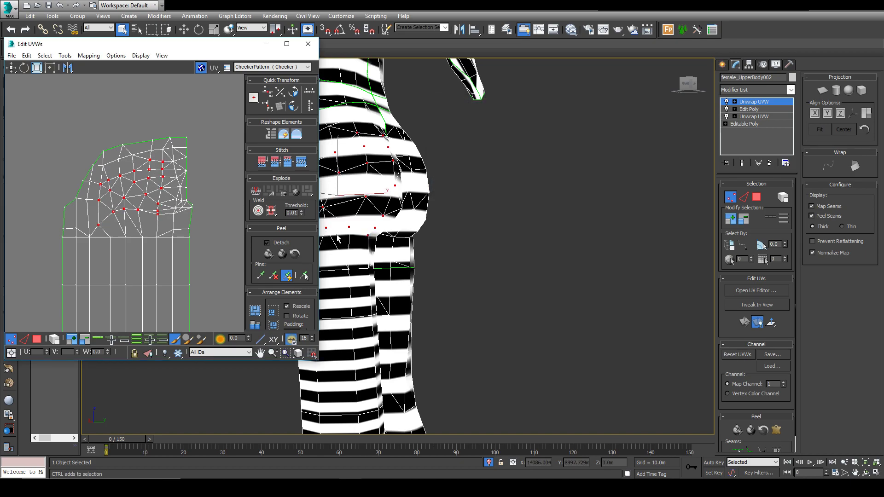
- Try moving individual interior vertices of the hip shell by hand to even out the triangles
middle_click_drag(338, 238, 317, 240, "alt")
middle_click_drag(162, 237, 157, 237)
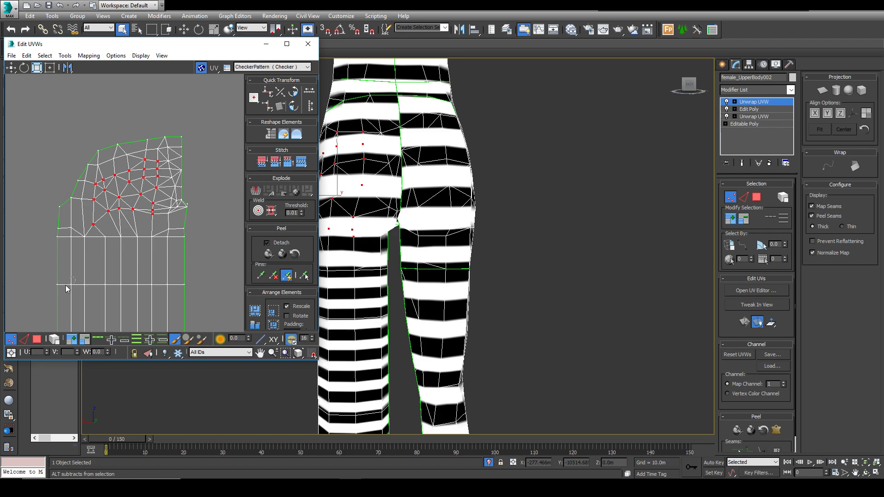
left_click(207, 224)
scroll(117, 216, "up", 2)
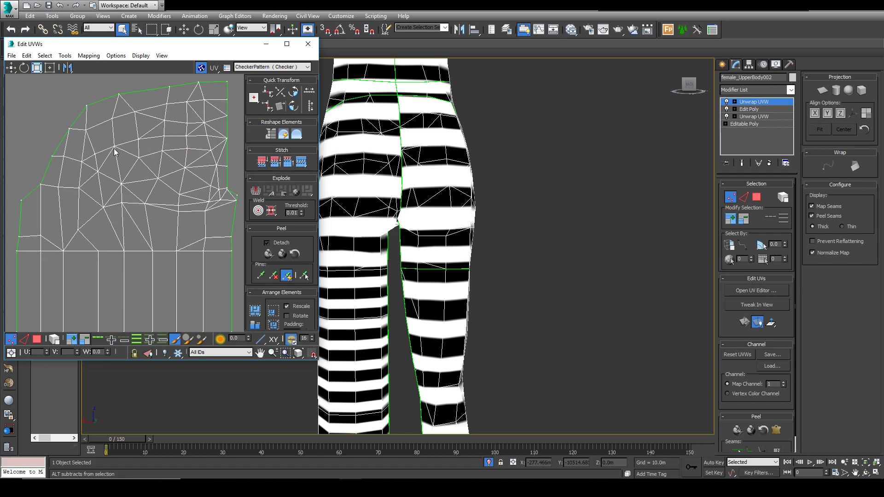
key("w")
left_click_drag(114, 146, 123, 145)
mouse_move(123, 188)
left_mouse_down()
mouse_move(126, 206)
mouse_move(129, 185)
left_mouse_up()
left_click_drag(125, 146, 147, 157)
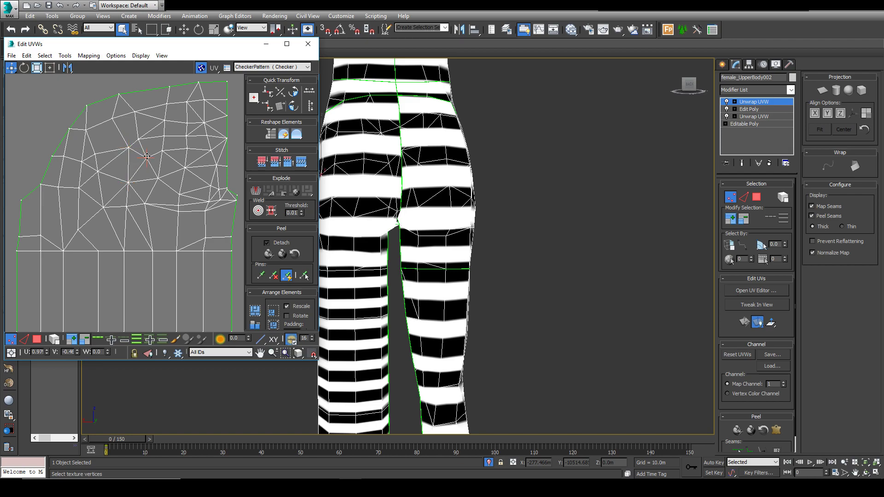
left_click_drag(142, 207, 162, 206)
middle_click_drag(380, 232, 416, 237, "alt")
- Undo the manual vertex moves on the hip shell and check the stripes from the back and front
key("ctrl+z")
key("ctrl+z")
key("ctrl+z")
key("ctrl+z")
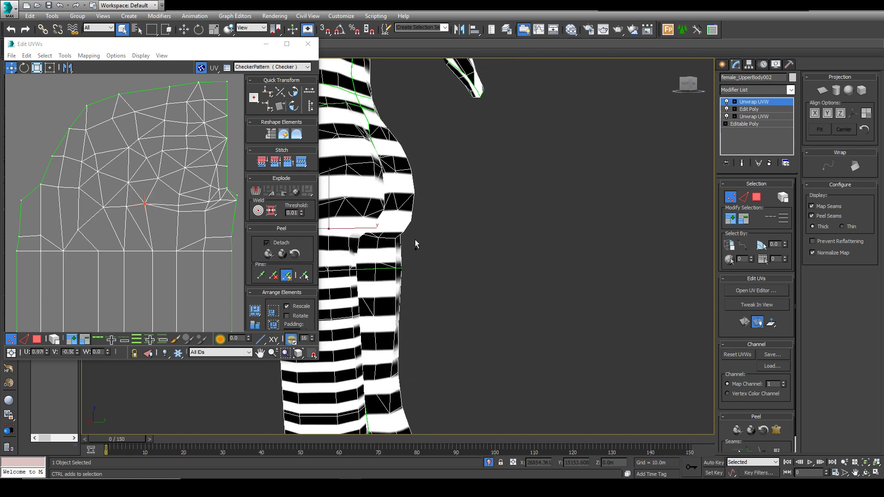
key("ctrl+z")
key("ctrl+z")
key("ctrl+z")
key("ctrl+z")
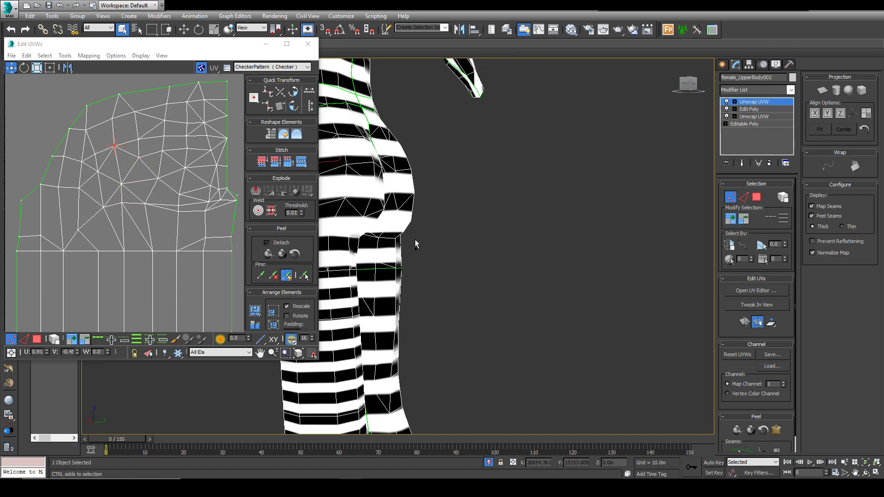
key("ctrl+z")
middle_click_drag(415, 244, 452, 272, "alt")
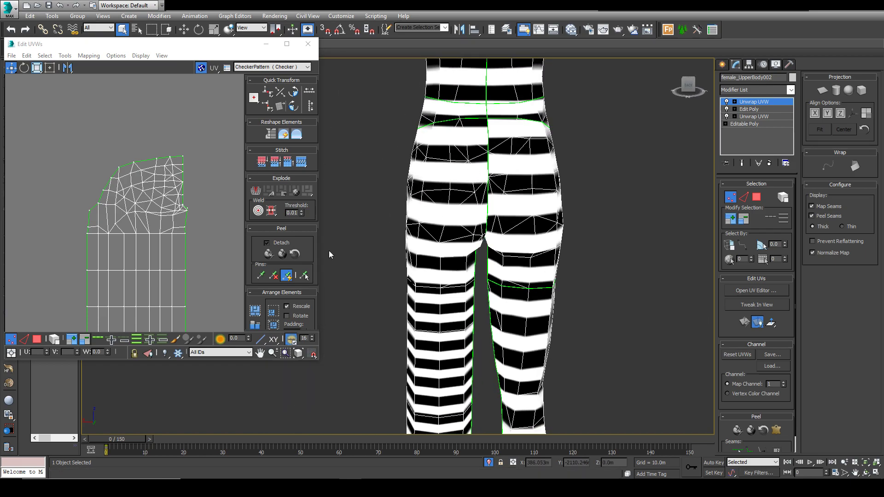
middle_click_drag(401, 161, 486, 239, "alt")
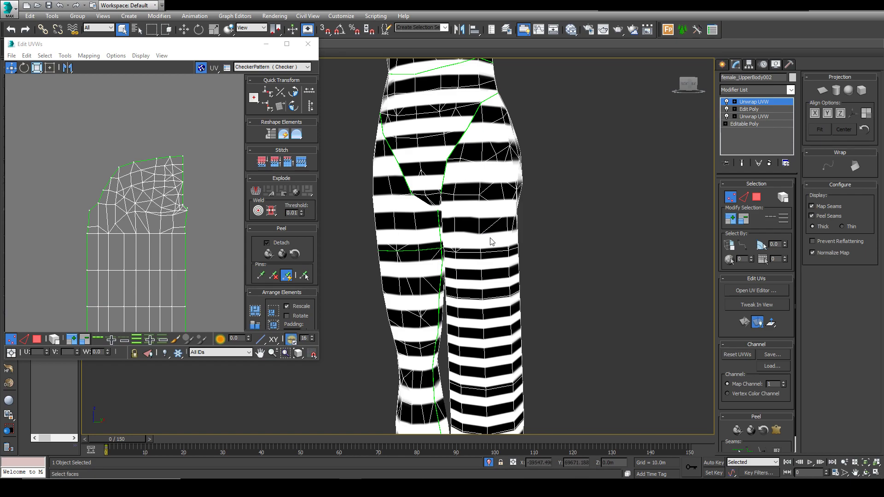
- Try shifting two interior vertices just above the hip and leg seam sideways, and undo the move
scroll(115, 223, "up", 3)
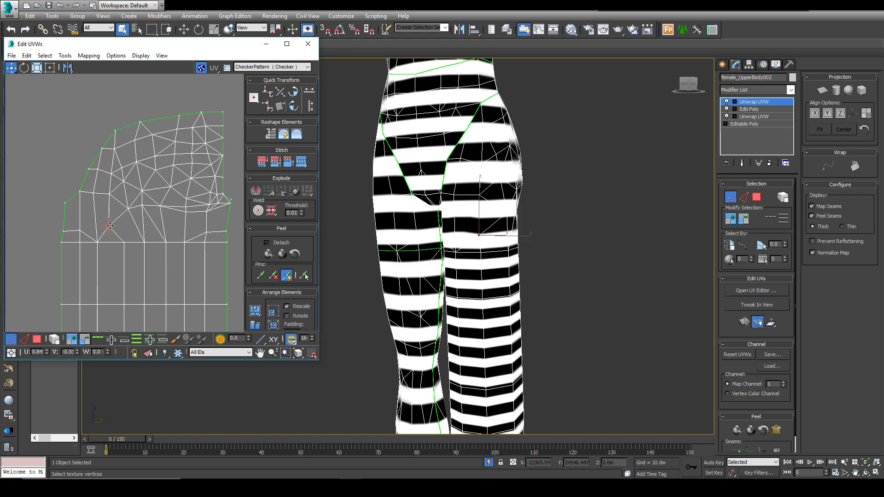
left_click(128, 209, "ctrl")
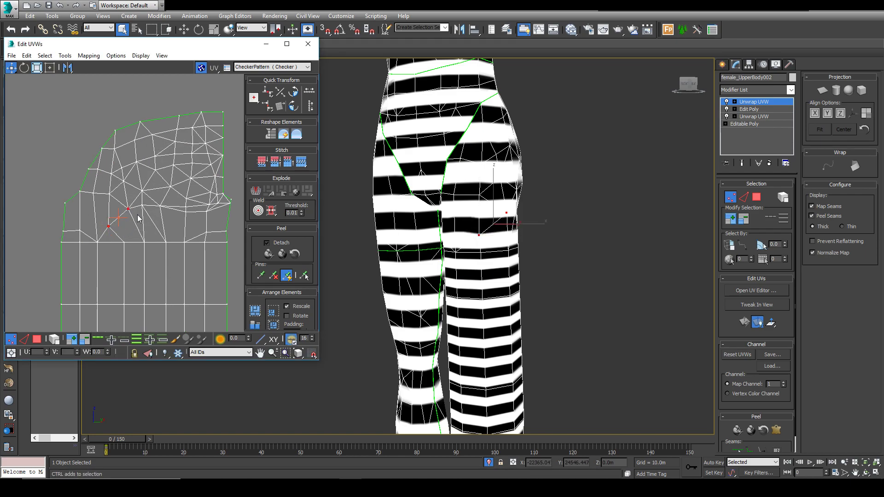
left_click_drag(128, 210, 145, 210)
key("ctrl+z")
left_click(141, 205)
scroll(119, 246, "down", 3)
left_click_drag(214, 237, 214, 237)
- Compare the hip polygons with the leg grid polygons by selecting each group and viewing its area on the model
left_click(37, 339)
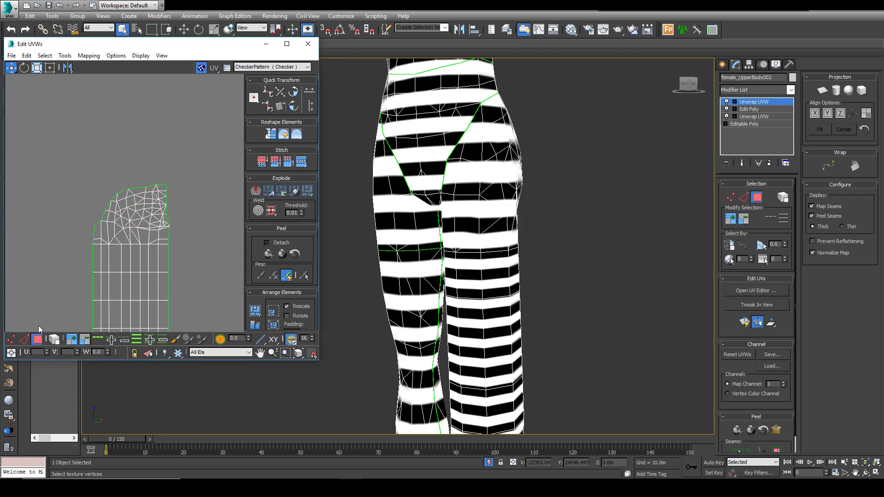
left_click_drag(192, 240, 195, 239)
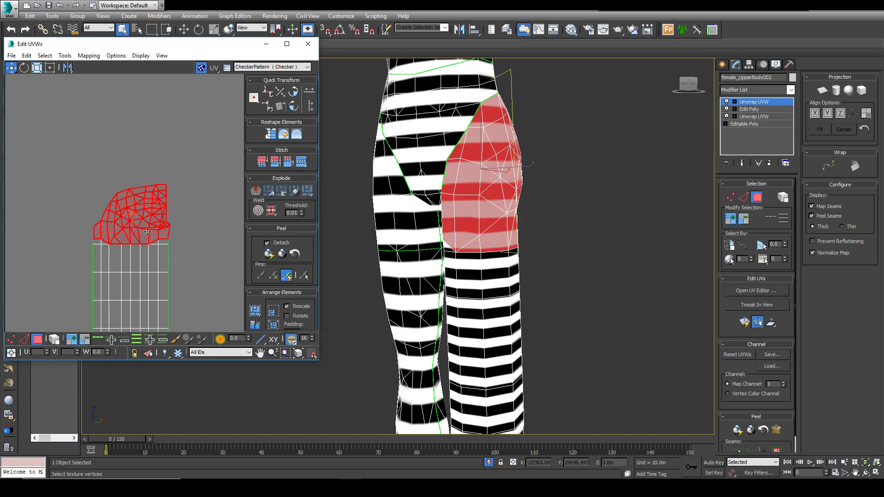
left_click(196, 324)
middle_click_drag(195, 317, 189, 152)
scroll(190, 138, "down", 2)
left_click_drag(194, 285, 121, 211)
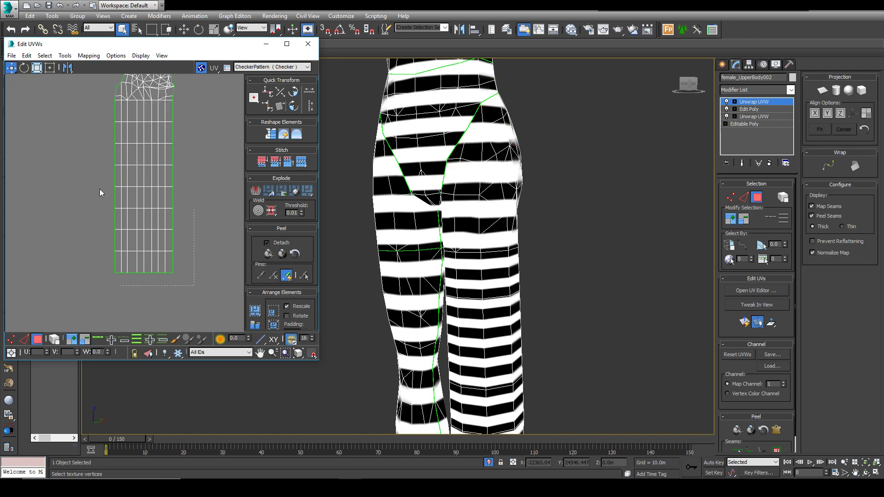
left_click_drag(84, 123, 83, 108)
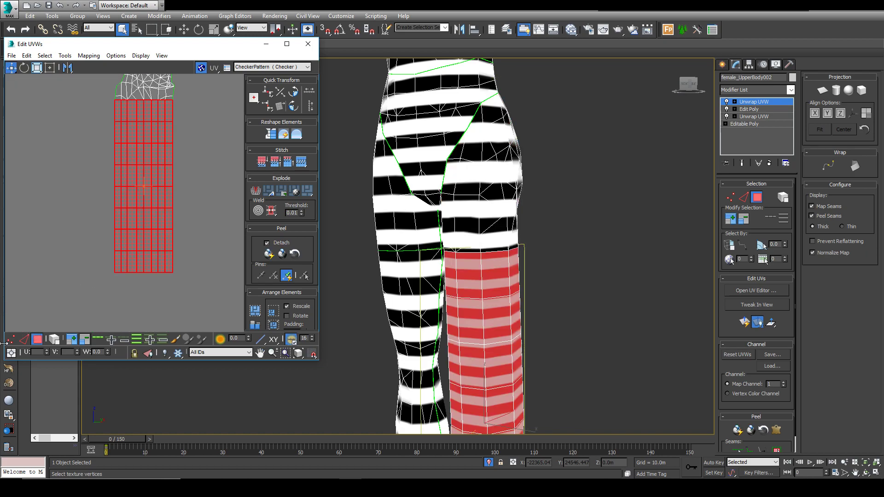
left_click(68, 275)
middle_click_drag(183, 211, 173, 282)
- Try selecting the leg grid's right outer border as an edge loop
left_click(24, 339)
scroll(180, 231, "up", 5)
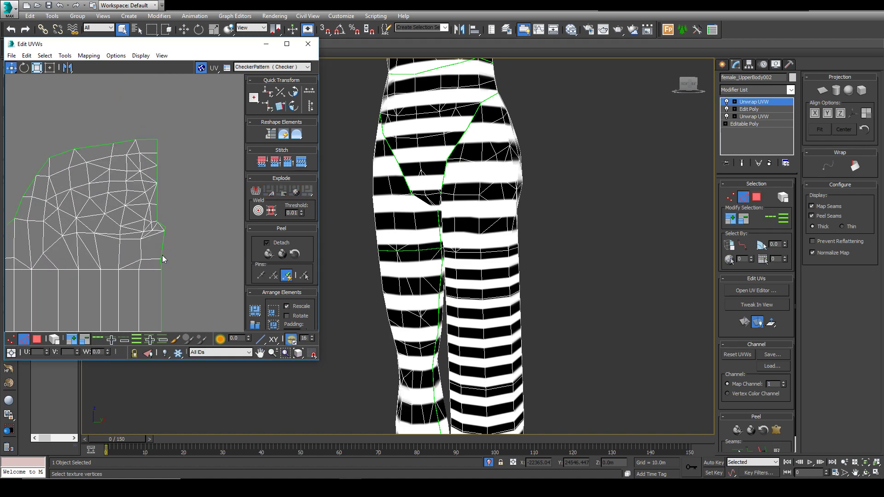
scroll(175, 216, "down", 4)
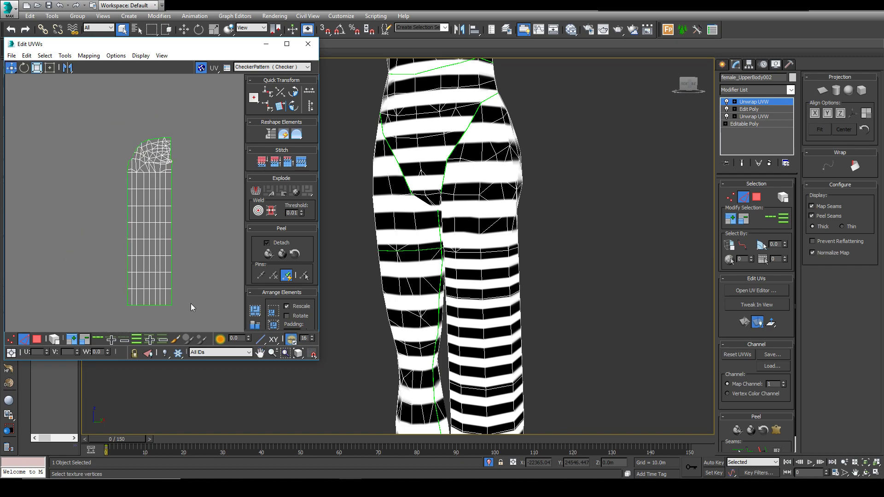
double_click(171, 170)
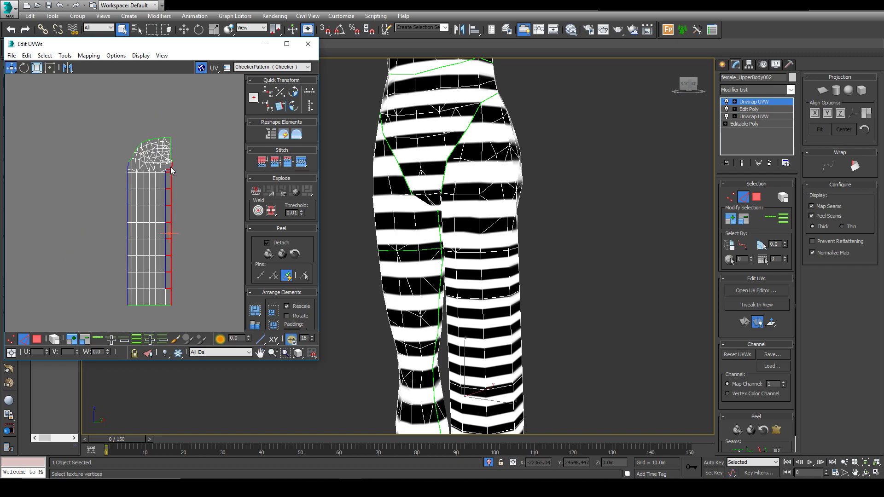
left_click(10, 340)
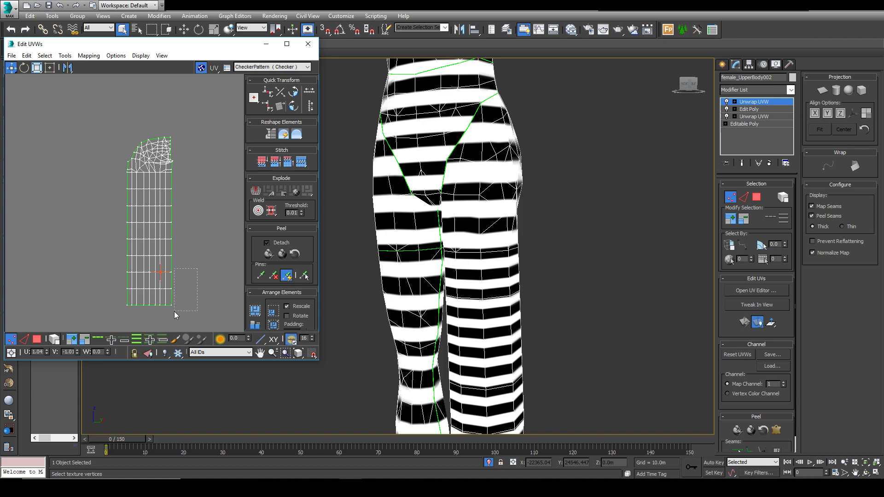
- Select the vertices along the leg shell's right border up to the hip's lower corner and align them vertically
left_click_drag(170, 323, 170, 323)
scroll(184, 237, "up", 2)
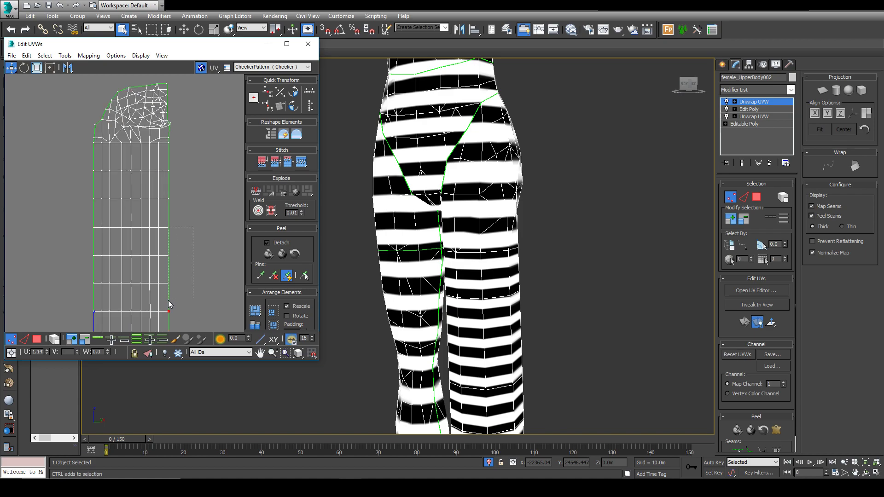
left_click_drag(170, 228, 170, 227)
scroll(175, 283, "up", 2)
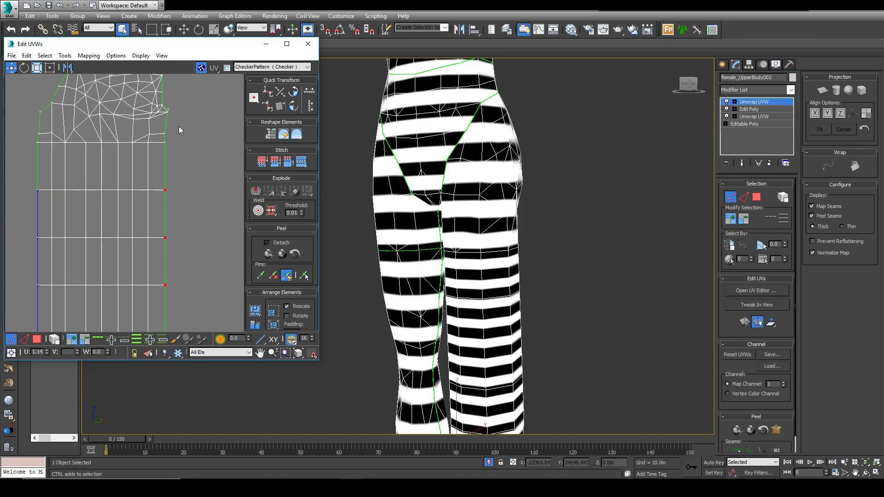
left_click_drag(164, 157, 163, 157, "ctrl")
scroll(173, 106, "up", 6)
left_click_drag(156, 105, 141, 135, "ctrl")
scroll(150, 151, "down", 3)
left_click(269, 106)
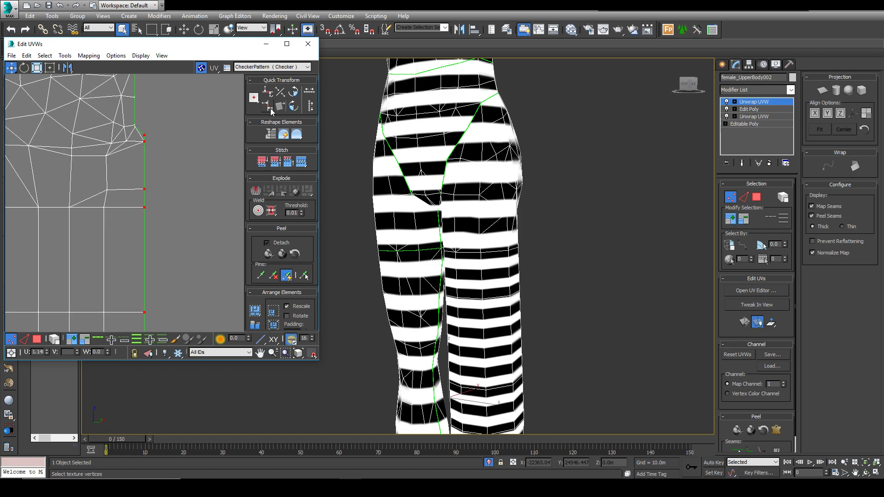
- Shift the aligned right border of the leg shell slightly outward, comparing it with the seam on the model
scroll(198, 171, "down", 4)
left_click_drag(179, 184, 178, 184)
middle_click_drag(403, 322, 553, 322, "alt")
scroll(480, 261, "up", 8)
middle_click_drag(479, 264, 479, 284, "alt")
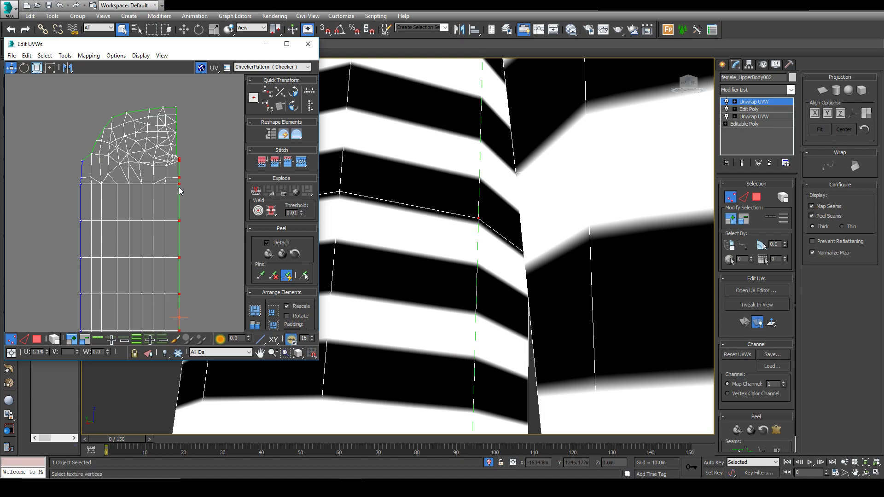
left_click_drag(178, 183, 180, 182)
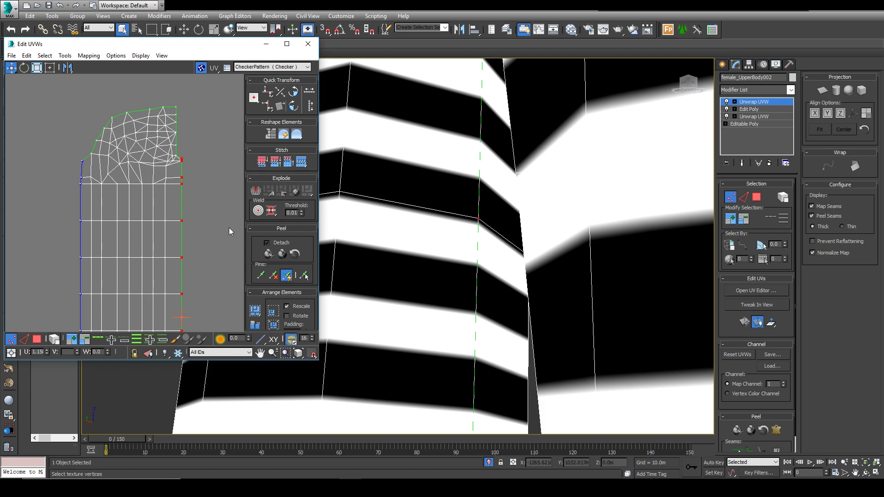
- Examine how the stripes meet along the inner leg seam and review the edges of the joined shell
middle_click_drag(486, 158, 491, 207)
middle_click_drag(484, 99, 444, 272)
scroll(478, 201, "down", 3)
scroll(471, 251, "up", 3)
scroll(467, 164, "down", 3)
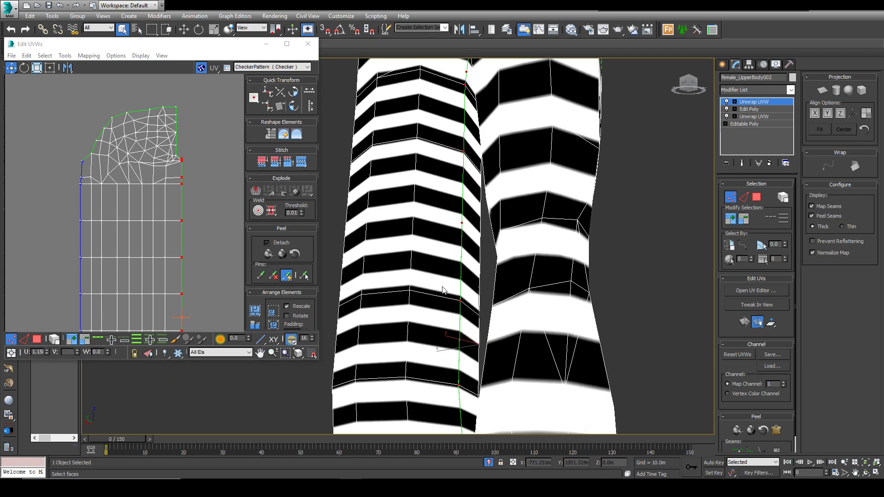
scroll(137, 289, "down", 3)
middle_click_drag(137, 289, 137, 267)
left_click(23, 340)
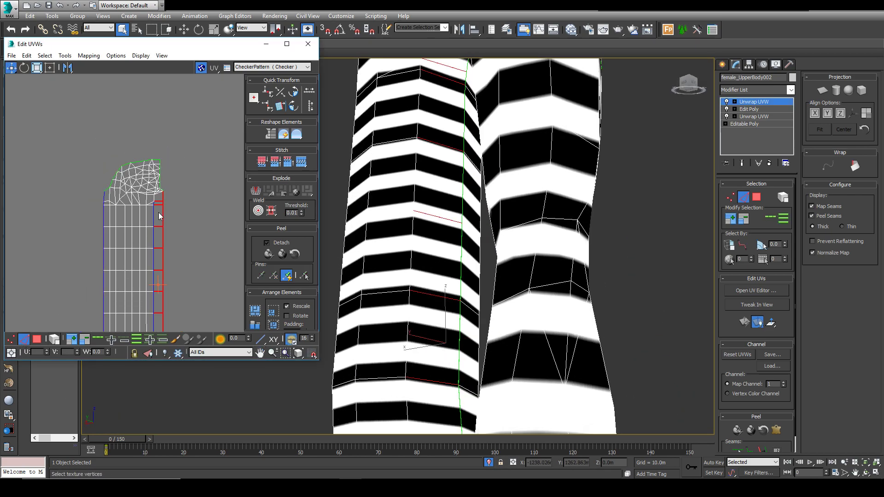
scroll(161, 153, "up", 2)
middle_click_drag(161, 153, 149, 144)
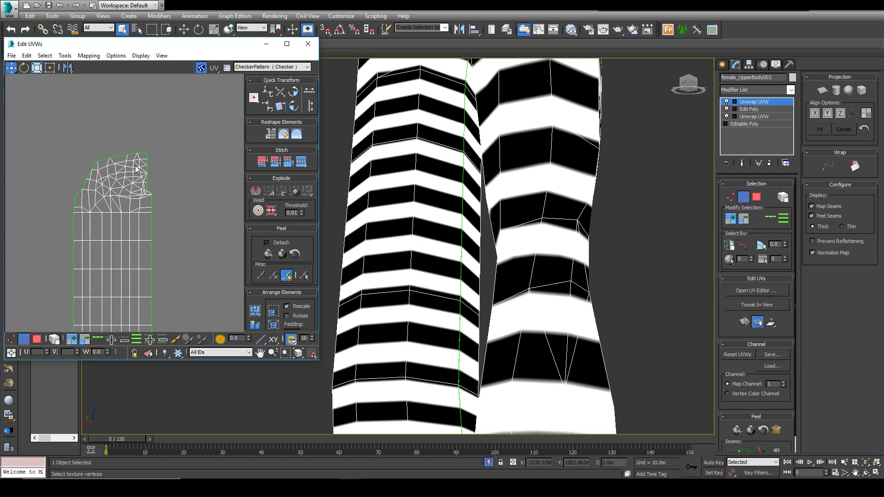
left_click_drag(178, 150, 151, 210)
- Move the UV editor window so that it uncovers the scene list and side toolbars
left_click_drag(213, 43, 399, 189)
left_click_drag(1, 148, 2, 150)
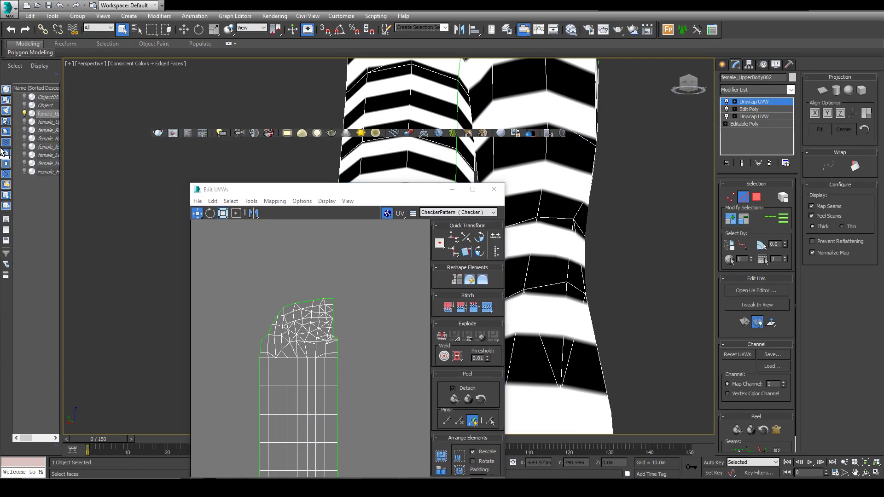
left_click_drag(257, 190, 130, 99)
scroll(157, 282, "up", 1)
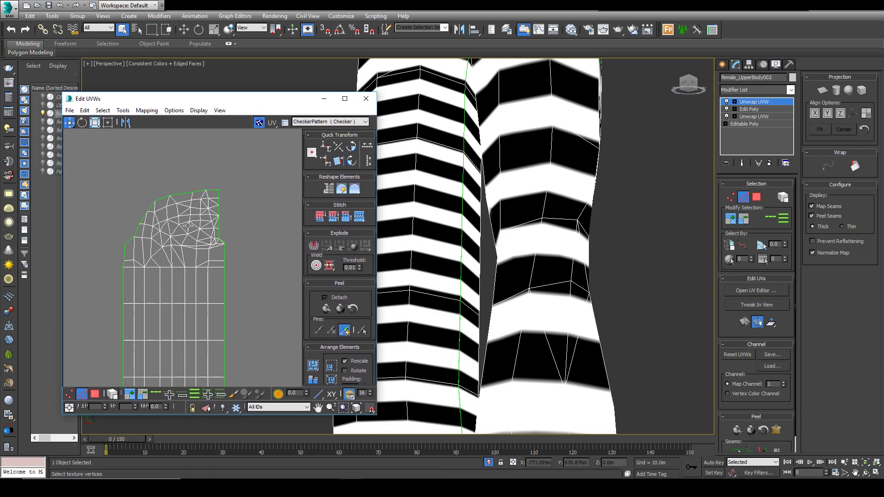
- Select the hip shell's right border vertices together with the leg's upper border vertices and align them vertically
left_click_drag(245, 260, 246, 260)
left_click(255, 266)
scroll(201, 208, "up", 2)
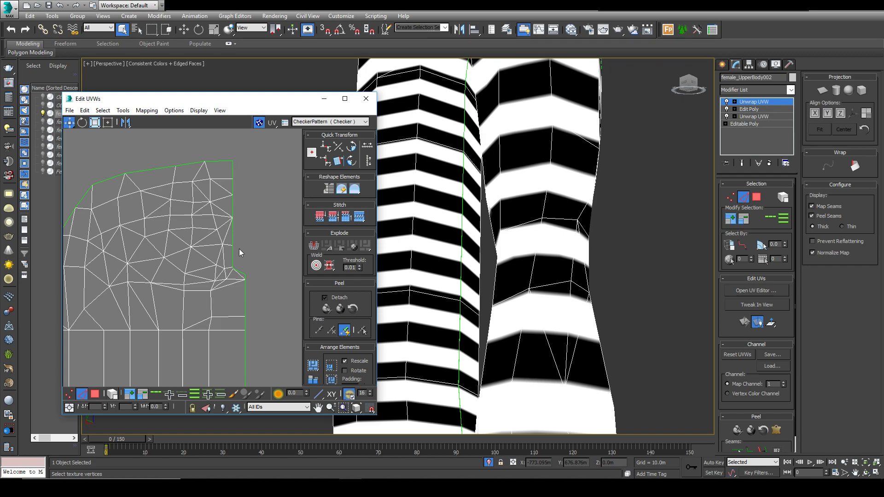
key("1")
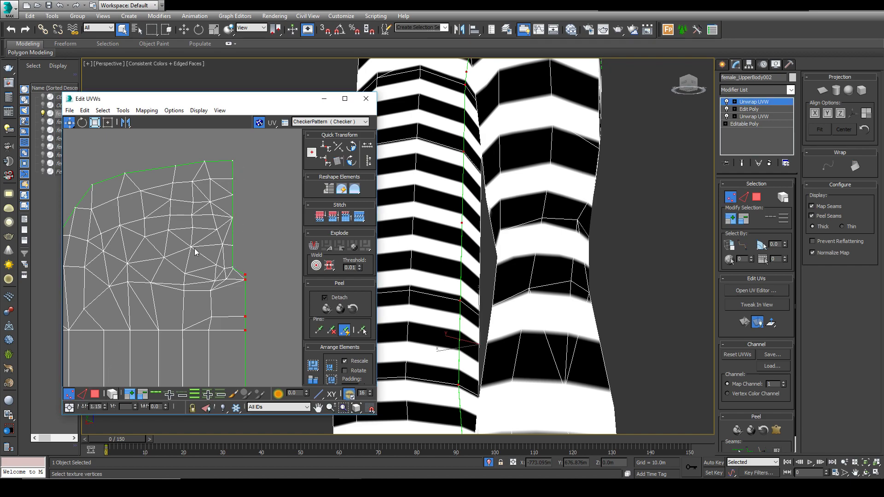
left_click_drag(228, 270, 228, 269)
left_click_drag(252, 147, 246, 247)
left_click(327, 160)
scroll(258, 234, "down", 3)
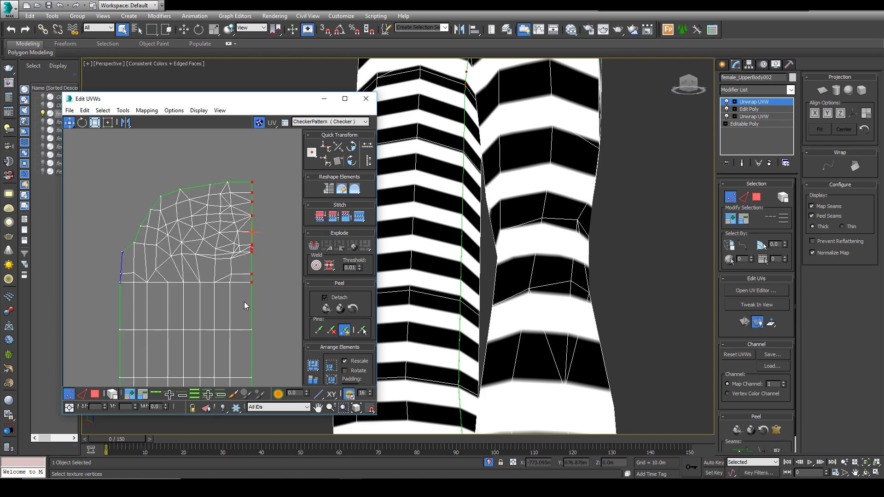
- Add the remaining leg vertices on the right border to the selection and move the whole border slightly inward, horizontally only
scroll(256, 236, "down", 3)
left_click_drag(257, 299, 249, 301, "ctrl")
middle_click_drag(275, 274, 279, 197)
mouse_move(280, 215)
left_mouse_down("ctrl")
mouse_move(273, 311)
mouse_move(253, 339)
left_mouse_up("ctrl")
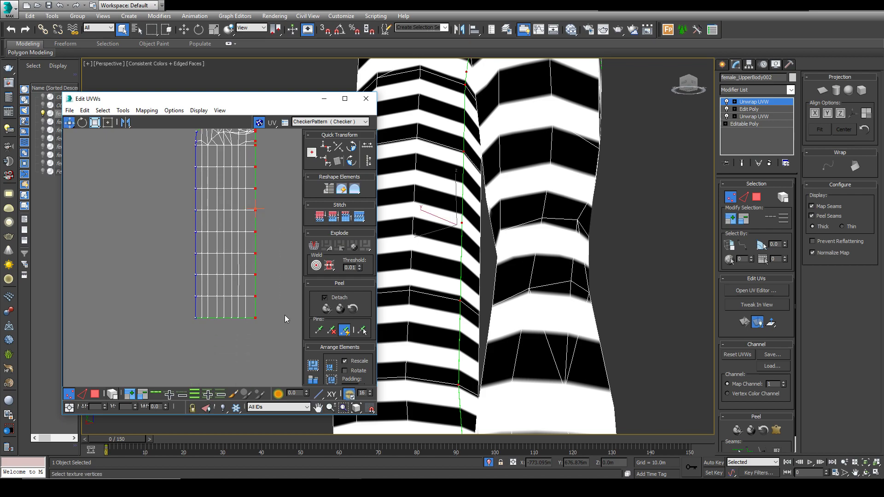
middle_click_drag(260, 203, 265, 278)
scroll(263, 187, "up", 5)
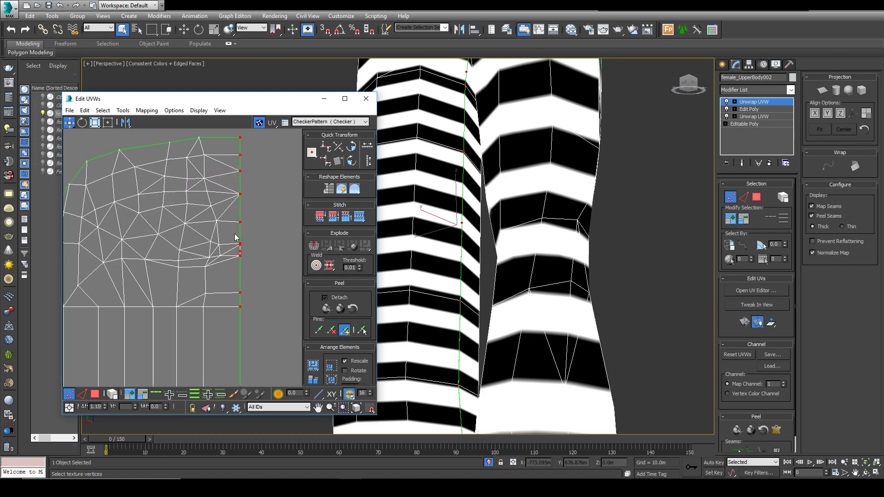
mouse_move(239, 245)
left_mouse_down()
mouse_move(226, 245)
mouse_move(240, 245)
left_mouse_up()
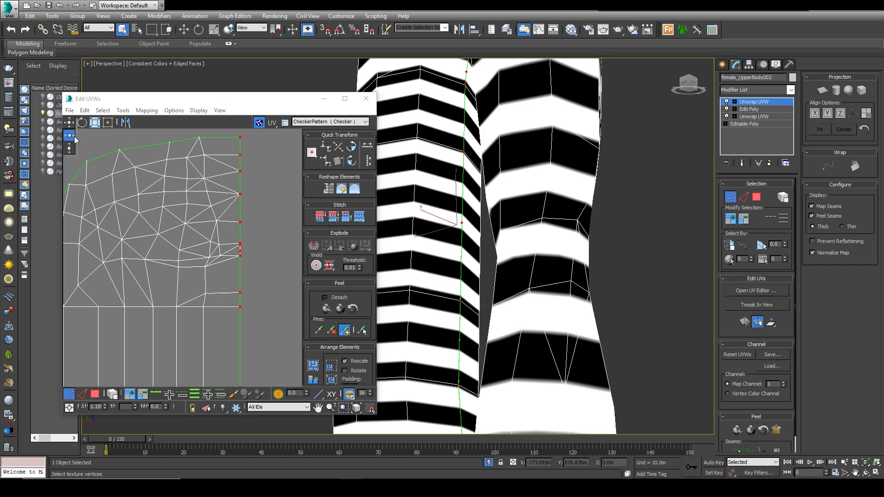
mouse_move(244, 198)
left_mouse_down()
mouse_move(293, 196)
mouse_move(238, 192)
left_mouse_up()
- Examine the hip and leg stripes on the model from the front and compare them with the shell
scroll(482, 239, "down", 5)
middle_click_drag(482, 239, 372, 337)
middle_click_drag(515, 233, 480, 273)
scroll(196, 179, "down", 1)
middle_click_drag(229, 170, 199, 172)
scroll(198, 171, "down", 1)
middle_click_drag(173, 220, 226, 222)
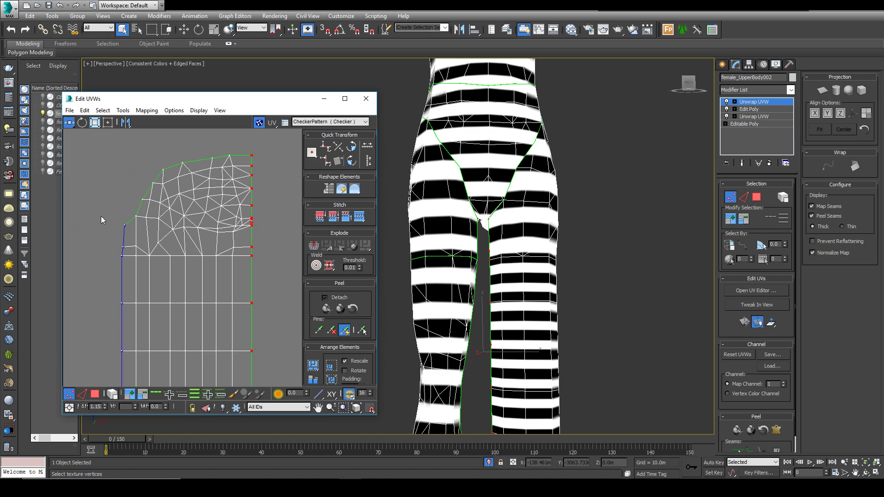
- Select all vertices along the leg shell's left border, align them vertically, and shift that border slightly sideways
left_click_drag(131, 281, 132, 282)
scroll(134, 313, "down", 2)
middle_click_drag(134, 304, 136, 239)
left_click_drag(128, 213, 152, 291, "ctrl")
middle_click_drag(132, 331, 135, 238)
left_click_drag(150, 341, 152, 342, "ctrl")
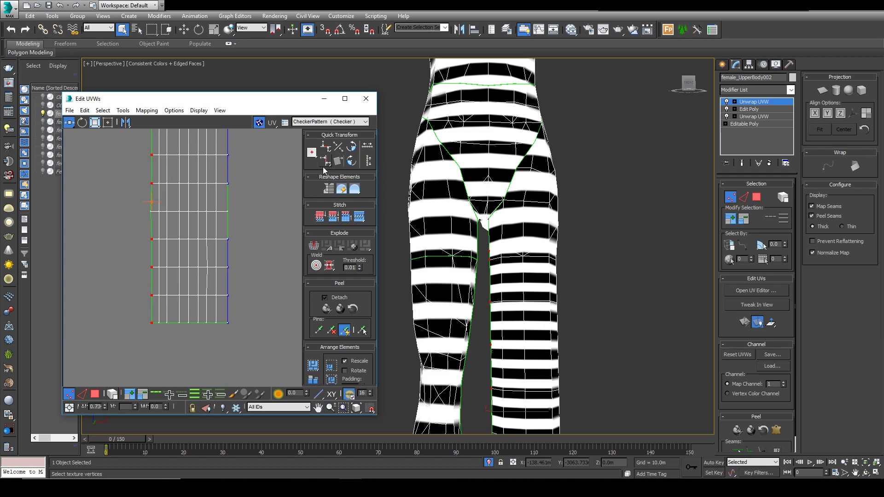
middle_click_drag(163, 191, 160, 279)
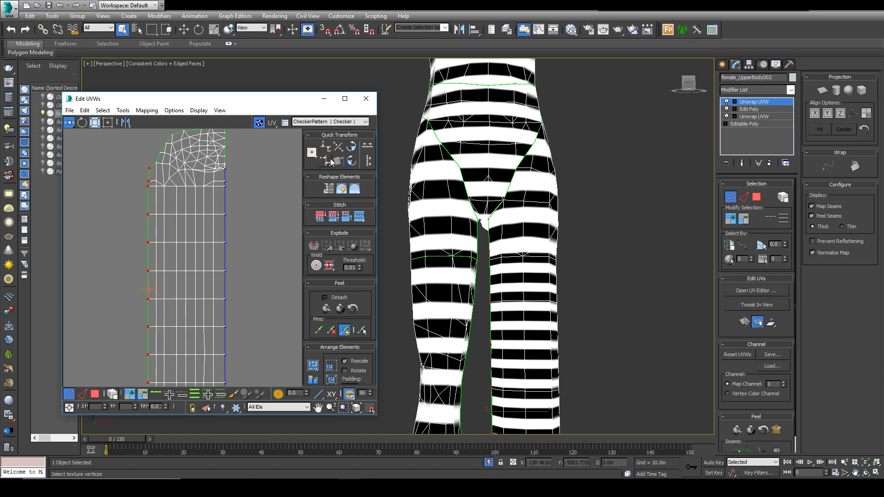
scroll(161, 277, "up", 4)
left_click_drag(162, 223, 159, 222)
- Select the hip border vertex just above the left border's upper end and inspect its place at the model's groin
middle_click_drag(465, 184, 590, 216)
left_click_drag(190, 174, 191, 177)
middle_click_drag(444, 269, 559, 275, "alt")
scroll(545, 299, "up", 5)
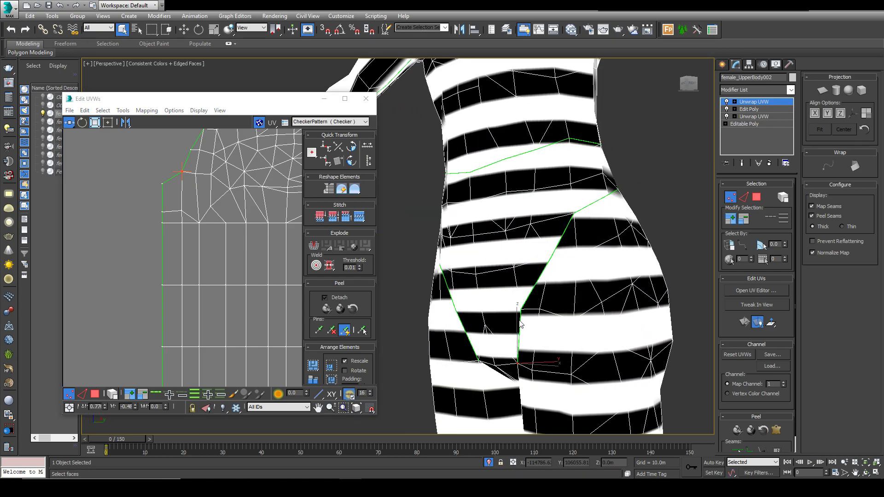
middle_click_drag(516, 324, 566, 317, "alt")
middle_click_drag(172, 134, 174, 206)
left_click(194, 221, "ctrl")
left_click_drag(216, 205, 217, 206, "ctrl")
left_click(220, 182, "ctrl")
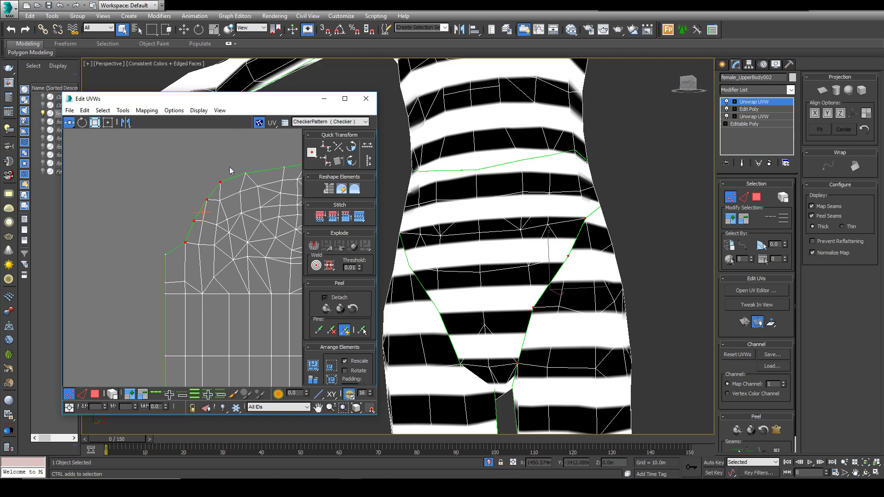
left_click(213, 184)
- Align the five vertices along the leg UV shell's top edge horizontally and shift the row slightly upward
middle_click_drag(221, 179, 164, 193)
left_click_drag(155, 184, 169, 198)
left_click(188, 186, "ctrl")
left_click(227, 180, "ctrl")
left_click(250, 176, "ctrl")
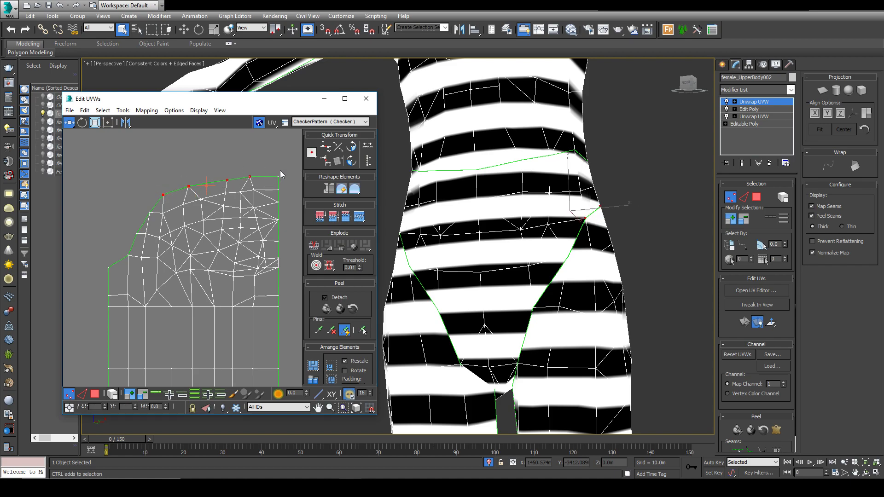
left_click(279, 176, "ctrl")
left_click(326, 147)
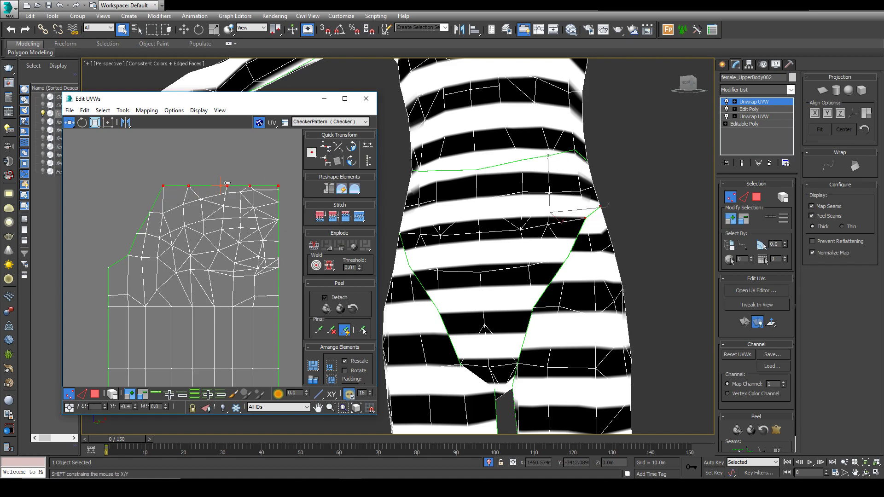
left_click_drag(69, 123, 69, 136)
left_click_drag(229, 186, 229, 178)
middle_click_drag(504, 236, 418, 238, "alt")
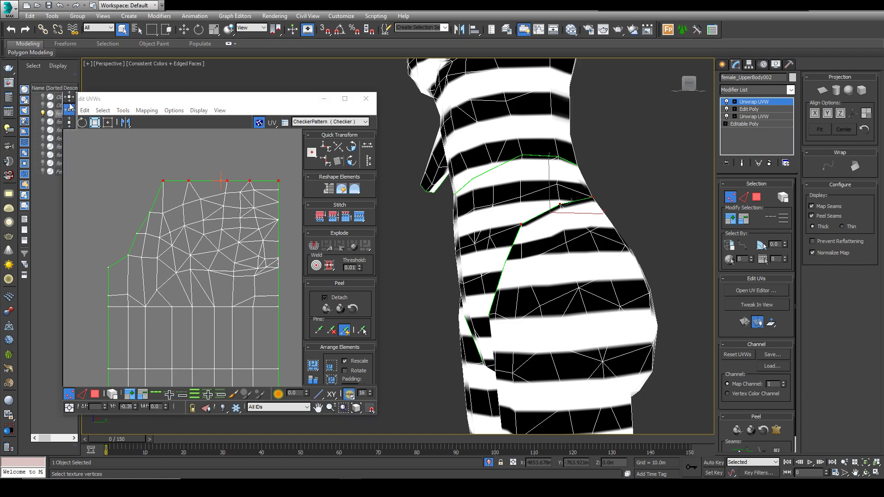
- Nudge individual UV vertices inside the upper part of the leg shell to adjust the stripes on the hip
left_click(180, 210)
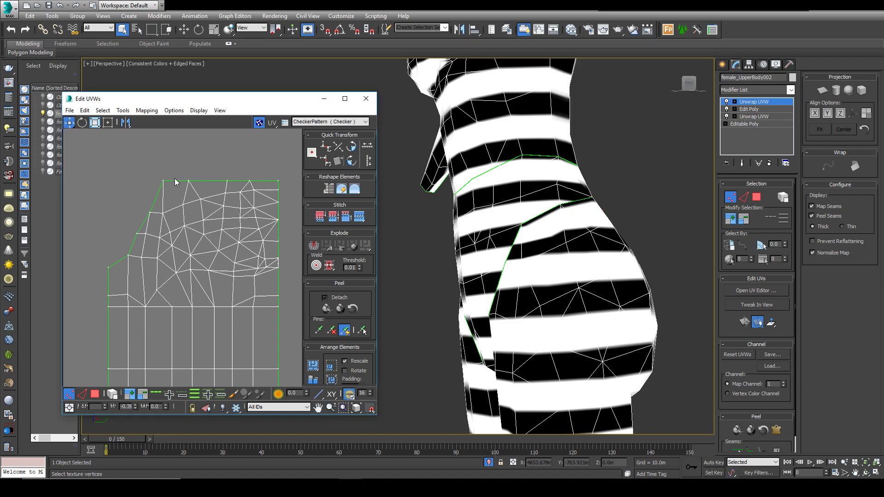
left_click(162, 212)
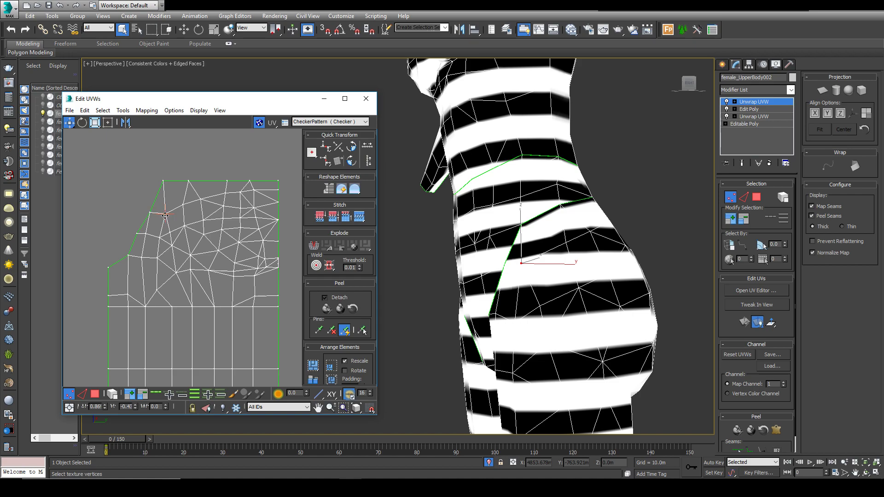
left_click(185, 225)
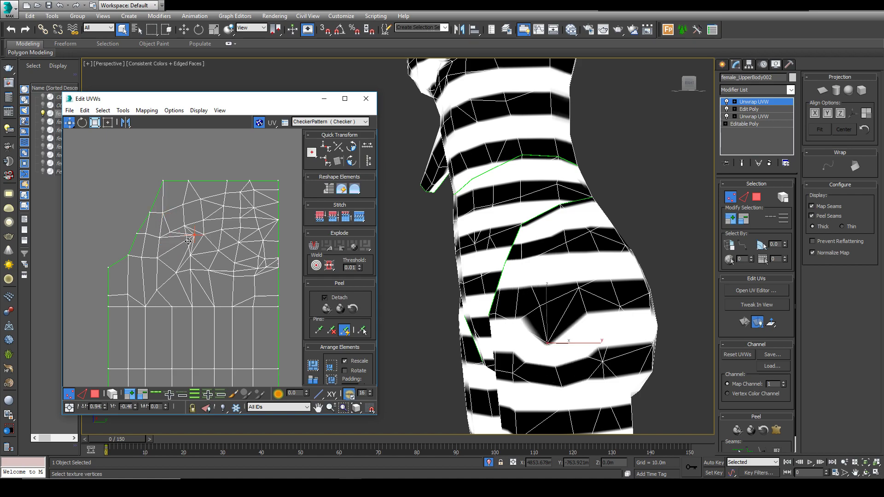
left_click(201, 217)
left_click_drag(203, 216, 223, 206)
scroll(180, 348, "down", 2)
scroll(181, 367, "down", 3)
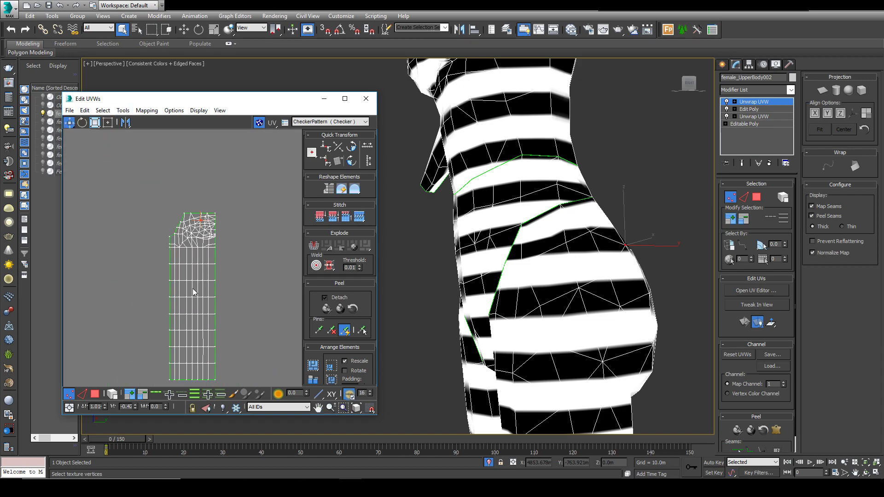
scroll(193, 288, "up", 2)
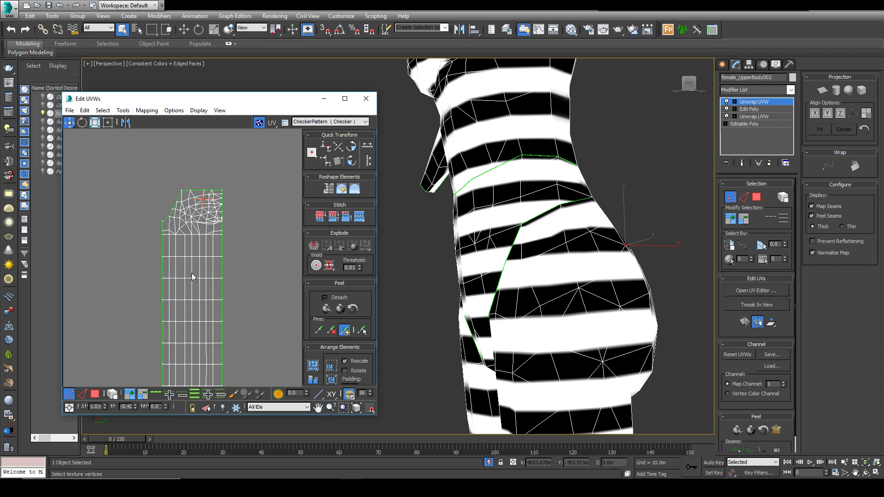
middle_click_drag(191, 272, 186, 216)
left_click_drag(116, 271, 253, 368)
middle_click_drag(252, 196, 264, 305)
left_click_drag(261, 221, 62, 446)
key("ctrl+z")
- Select the entire leg UV shell as a polygon element, reposition it slightly below the texture tile, and deselect it
left_click(112, 396)
left_click(92, 395)
scroll(131, 342, "down", 4)
left_click_drag(159, 347, 185, 311)
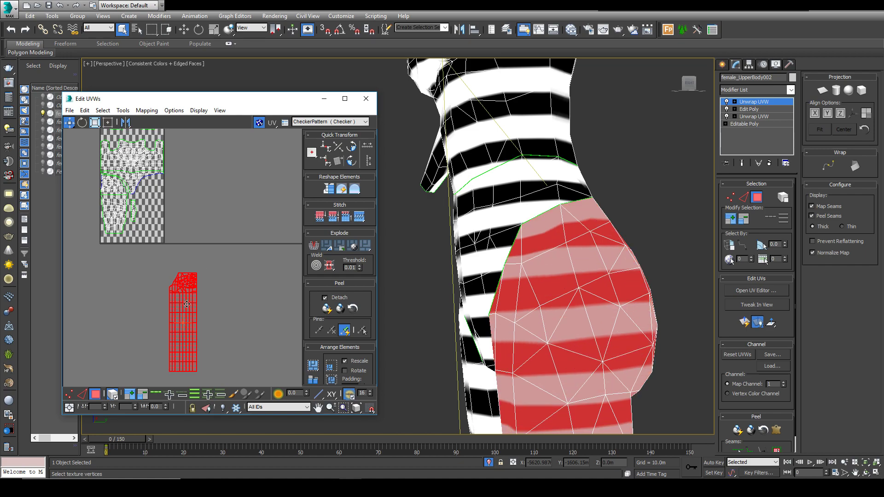
scroll(185, 244, "down", 3)
scroll(452, 327, "down", 5)
middle_click_drag(452, 327, 537, 347, "alt")
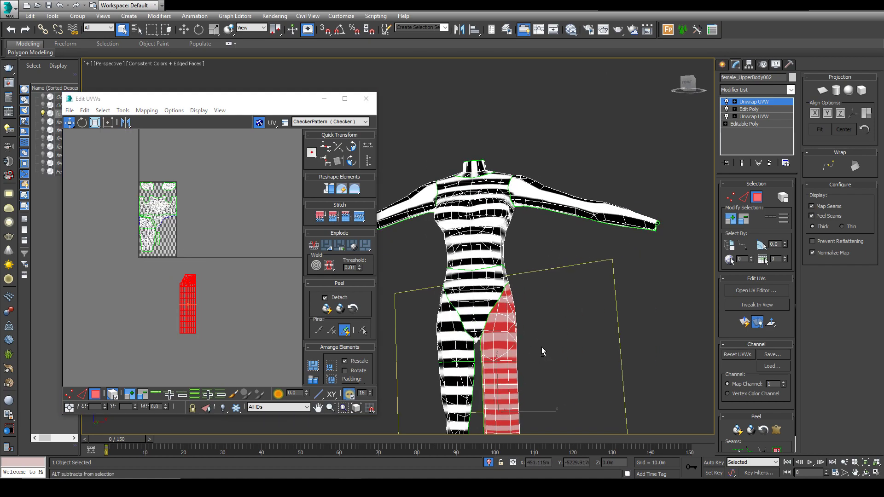
left_click(218, 284)
- Clear the shell selection, close the UV editor and turn off the edge display on the model
scroll(218, 283, "up", 2)
middle_click_drag(227, 301, 253, 269)
scroll(253, 271, "up", 2)
left_click(195, 297)
left_click(132, 355)
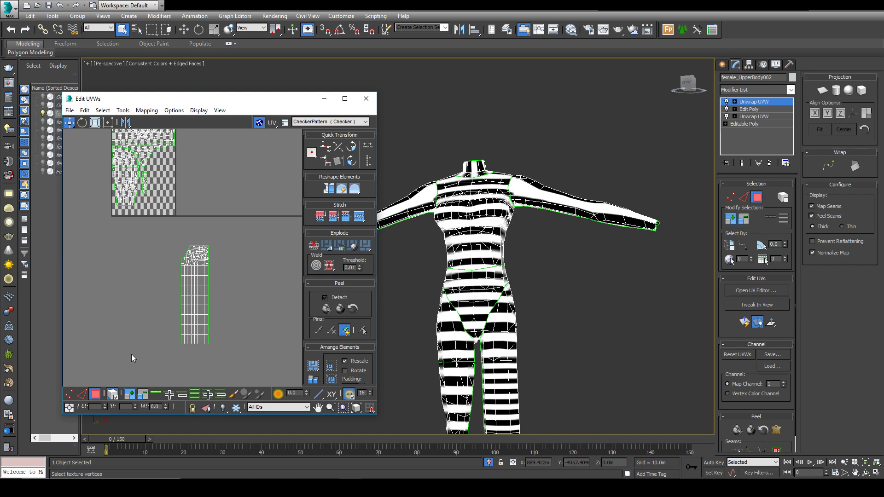
left_click(366, 98)
scroll(542, 248, "down", 4)
key("F4")
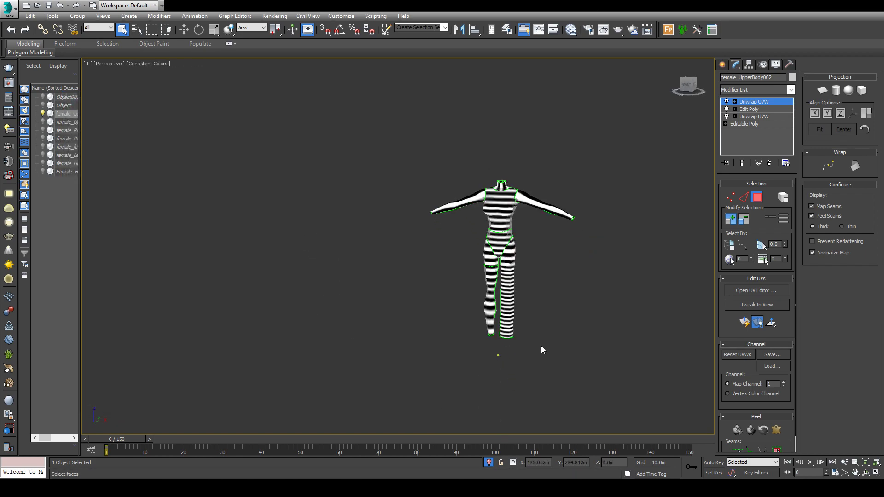
- Leave UV sub-object editing and examine the stripe spacing on the straightened leg from the side, front and back
scroll(517, 339, "up", 3)
scroll(516, 339, "up", 3)
middle_click_drag(517, 340, 576, 251, "alt")
left_click(761, 101)
middle_click_drag(392, 239, 294, 250, "alt")
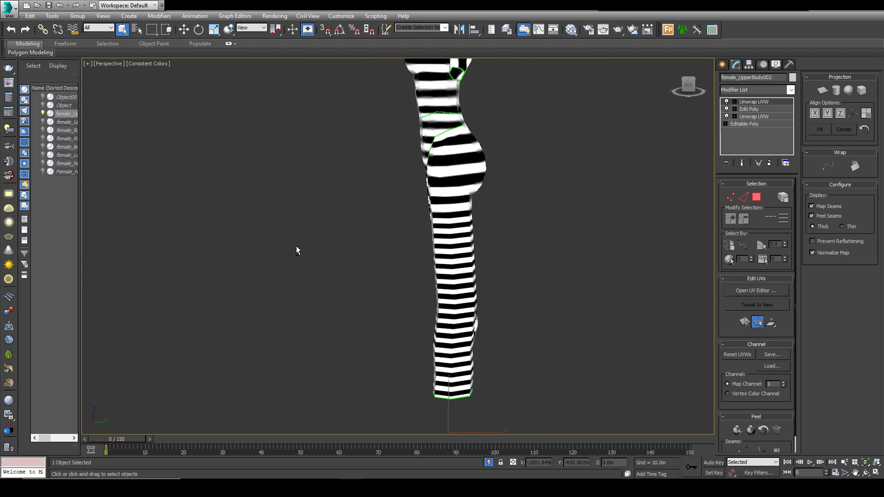
middle_click_drag(445, 231, 516, 224, "alt")
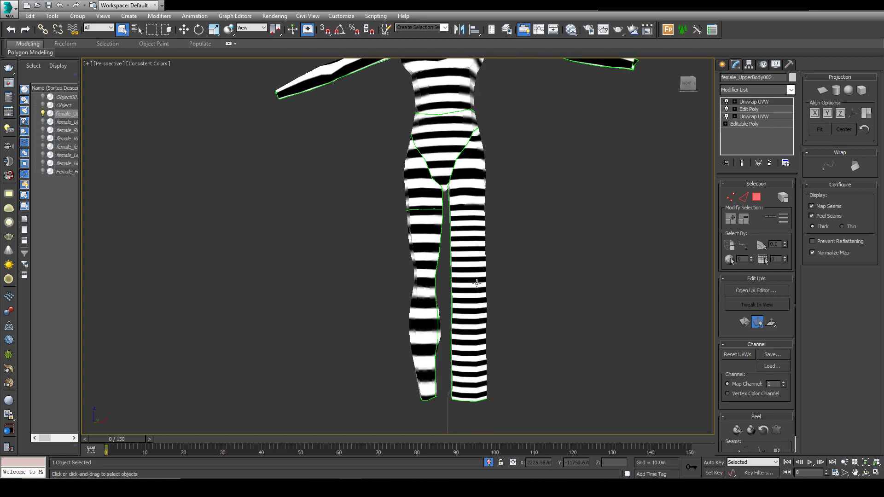
middle_click_drag(475, 185, 380, 245, "alt")
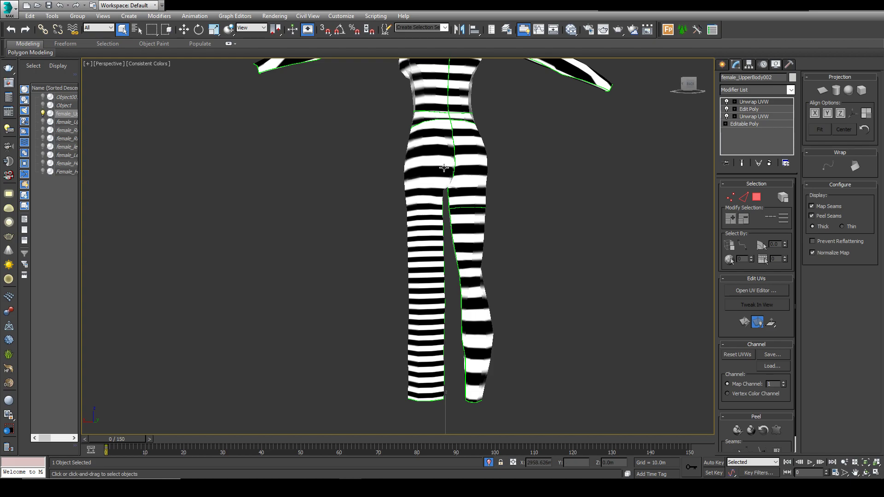
scroll(440, 142, "up", 5)
scroll(431, 169, "down", 3)
middle_click_drag(426, 325, 410, 249)
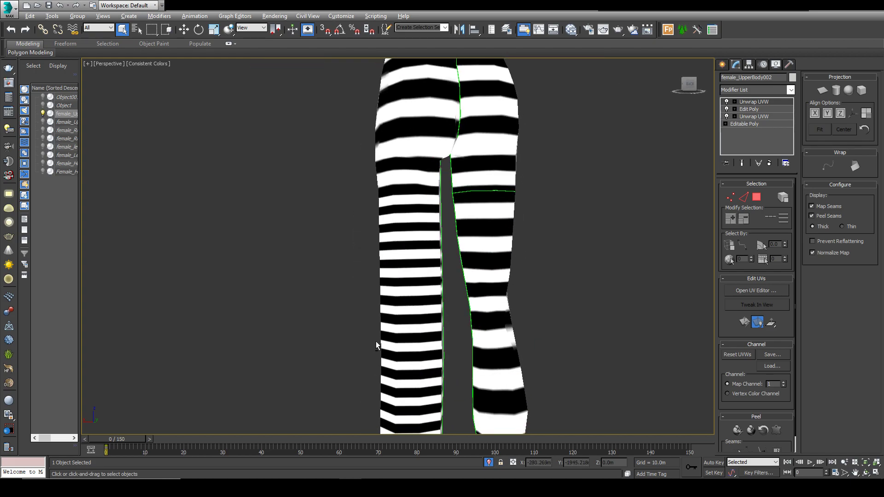
- Compare the stripes and mesh edges of the two legs, briefly showing the wireframe edges
middle_click_drag(376, 343, 437, 367, "alt")
middle_click_drag(437, 287, 516, 284, "alt")
key("F3")
key("F3")
key("F4")
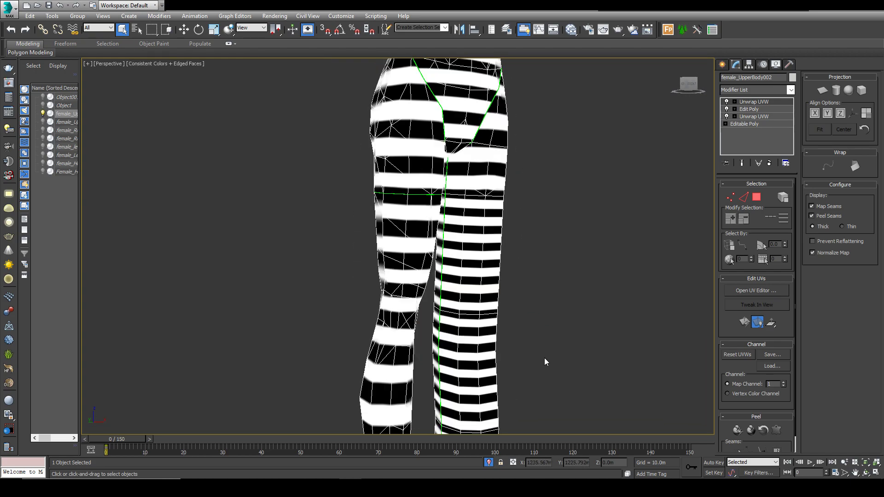
middle_click_drag(545, 362, 463, 301, "alt")
key("F4")
middle_click_drag(431, 341, 500, 338, "alt")
scroll(507, 121, "down", 5)
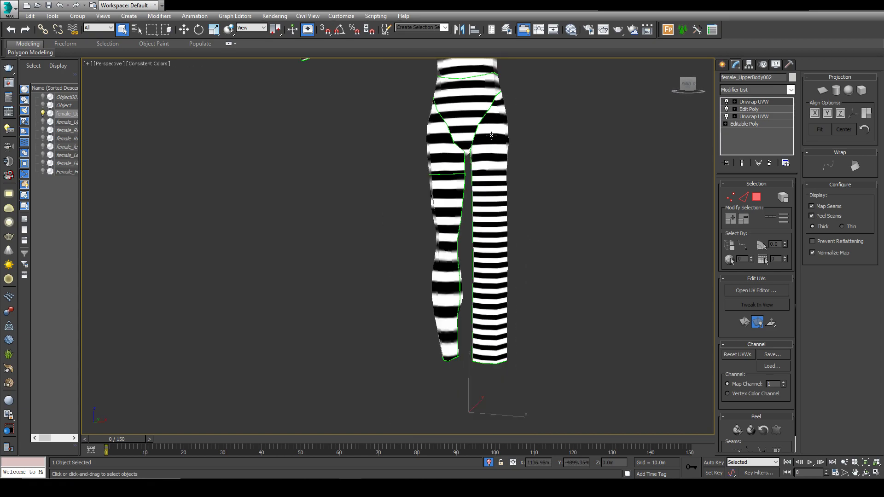
scroll(513, 222, "up", 2)
middle_click_drag(485, 237, 461, 260, "alt")
scroll(410, 343, "down", 3)
middle_click_drag(407, 349, 538, 434, "alt")
- Exit the current isolation and isolate the full-body object Object001
left_click(490, 463)
scroll(444, 342, "down", 3)
left_click(486, 342)
key("alt+q")
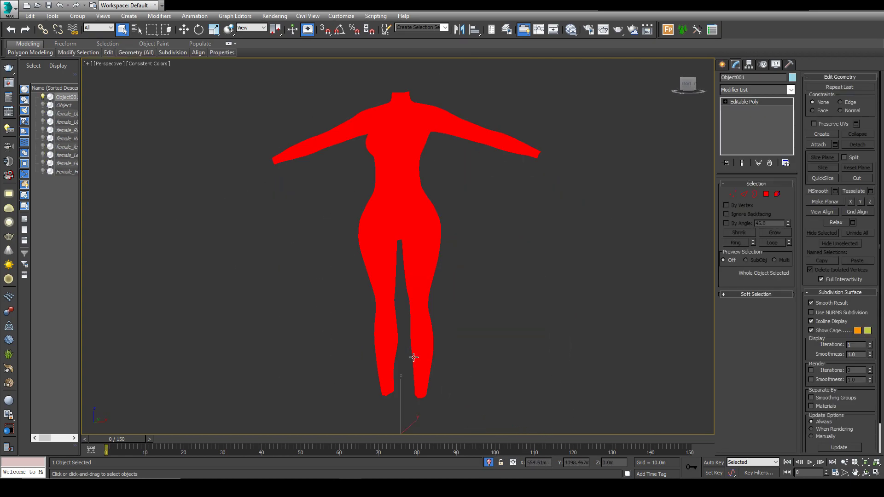
- Apply the black-and-white striped material to the isolated body and deselect it
key("m")
right_click(156, 266)
left_click(202, 33)
left_click(351, 88)
left_click(337, 281)
- Examine how the stripes run over the textured body's torso, hips and legs from the back and front
scroll(336, 293, "down", 4)
middle_click_drag(305, 298, 468, 282, "alt")
scroll(328, 322, "up", 5)
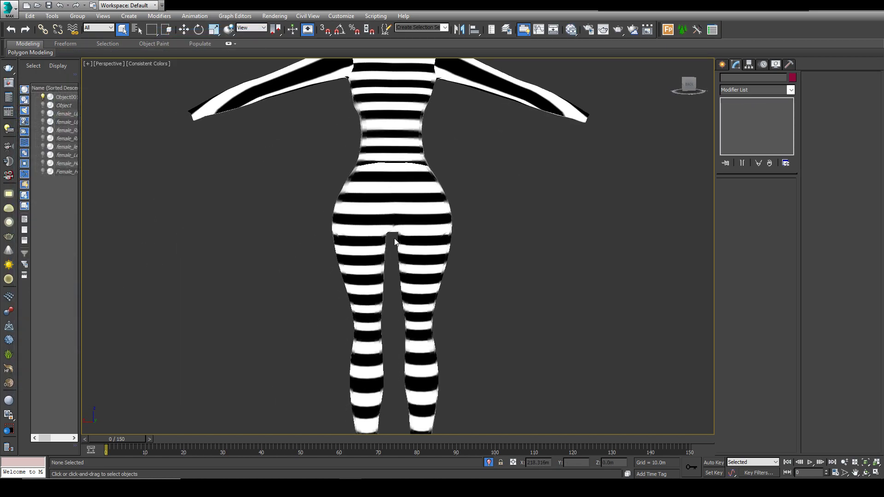
middle_click_drag(296, 325, 536, 334, "alt")
middle_click_drag(369, 351, 367, 337, "alt")
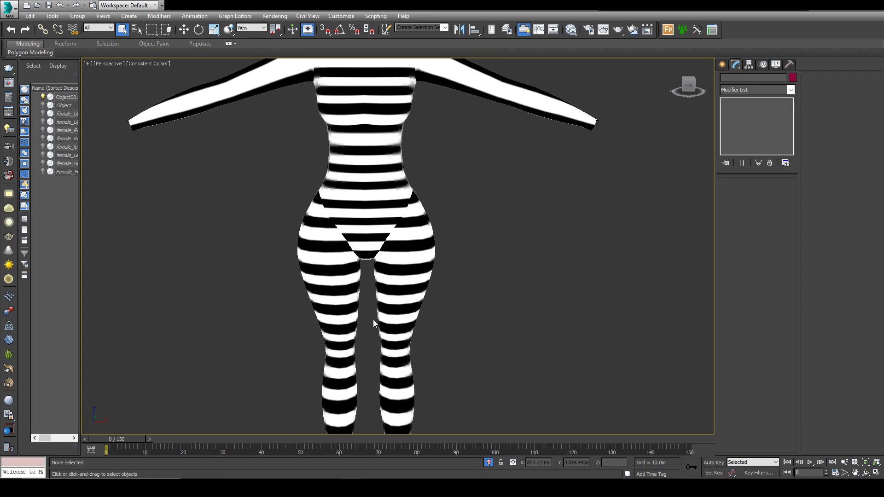
scroll(375, 260, "down", 3)
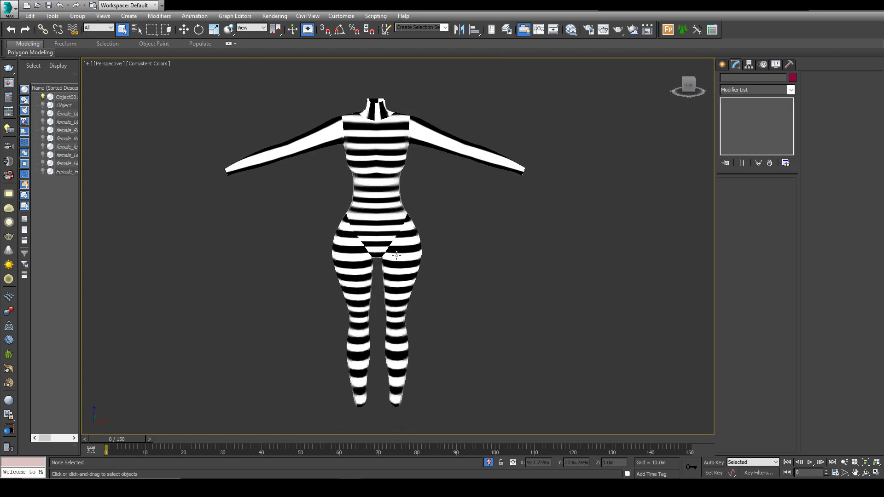
- Add an Unwrap UVW modifier to the body and open its UV editor
left_click(409, 264)
left_click(755, 89)
key("u")
left_click(742, 379)
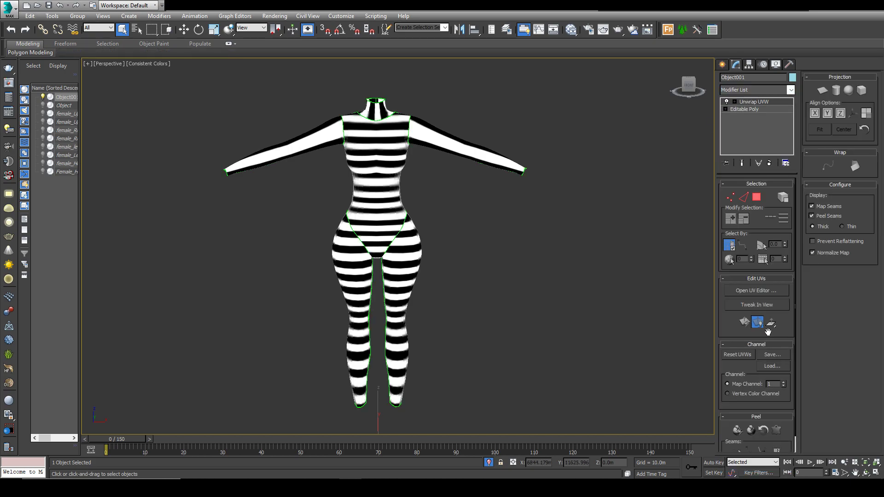
left_click(778, 295)
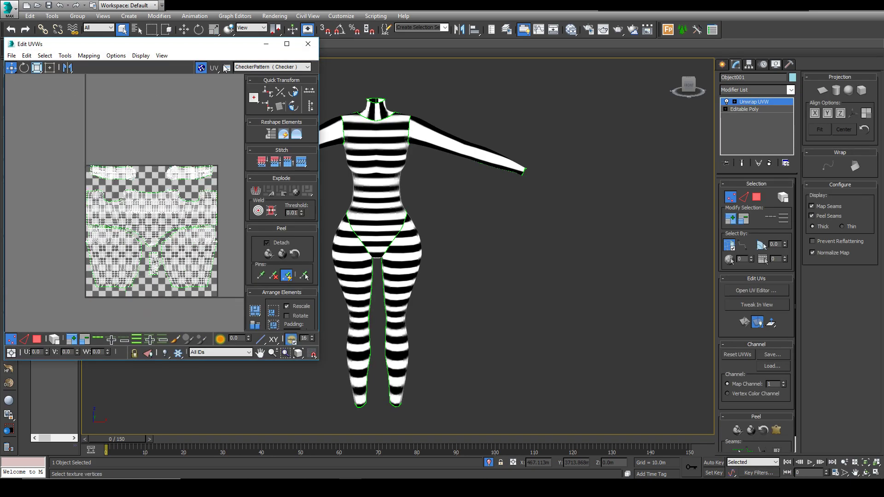
- Set the UV editor's render height to 512, enable the custom bitmap size and hide the checker background
left_click(226, 68)
double_click(69, 179)
type("512")
key("Return")
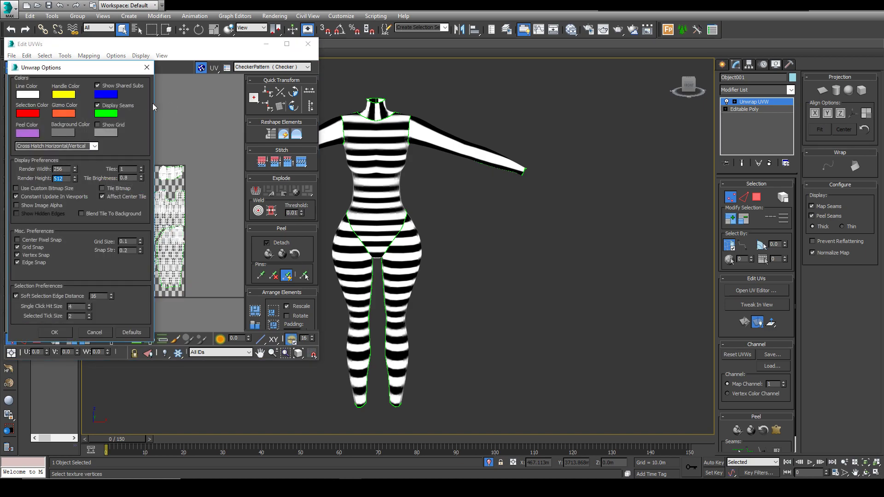
left_click(147, 67)
key("ctrl+o")
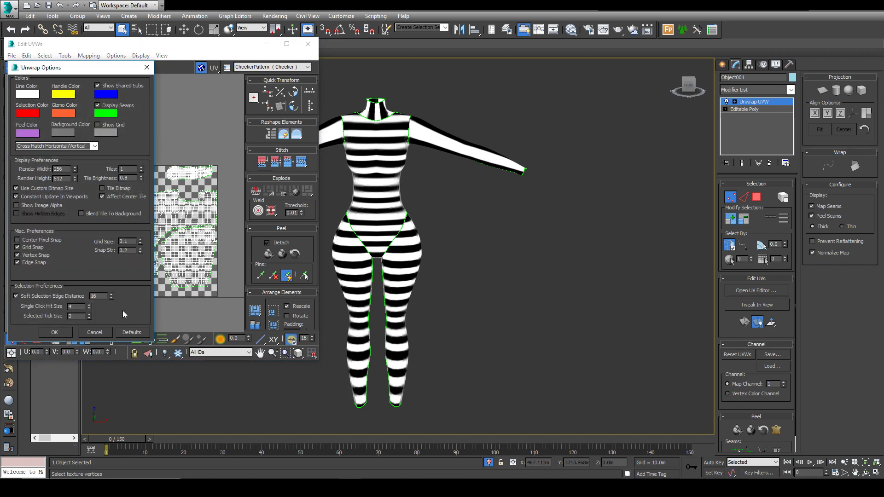
left_click(55, 332)
left_click(200, 68)
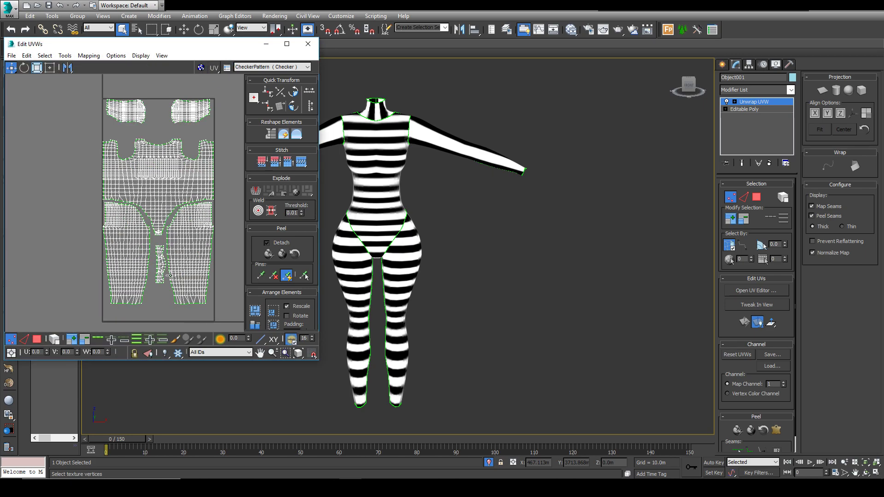
- Switch the UV editor to polygon selection with whole-element selection enabled
left_click(41, 340)
left_click(52, 342)
left_click(67, 298)
middle_click_drag(42, 317, 38, 285)
scroll(38, 286, "down", 2)
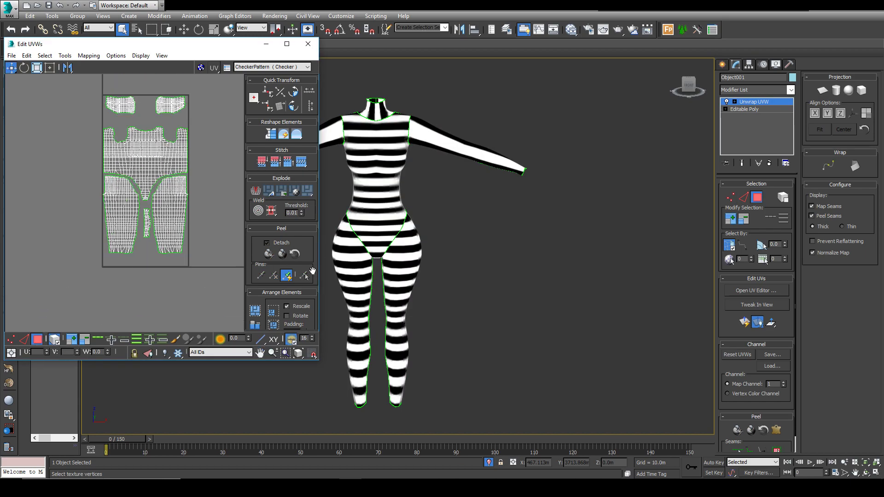
- Show the mesh edges on the body and move the UV editor window aside so the legs are unobstructed
key("F4")
mouse_move(456, 303)
middle_mouse_down("alt")
mouse_move(483, 304)
mouse_move(456, 302)
middle_mouse_up("alt")
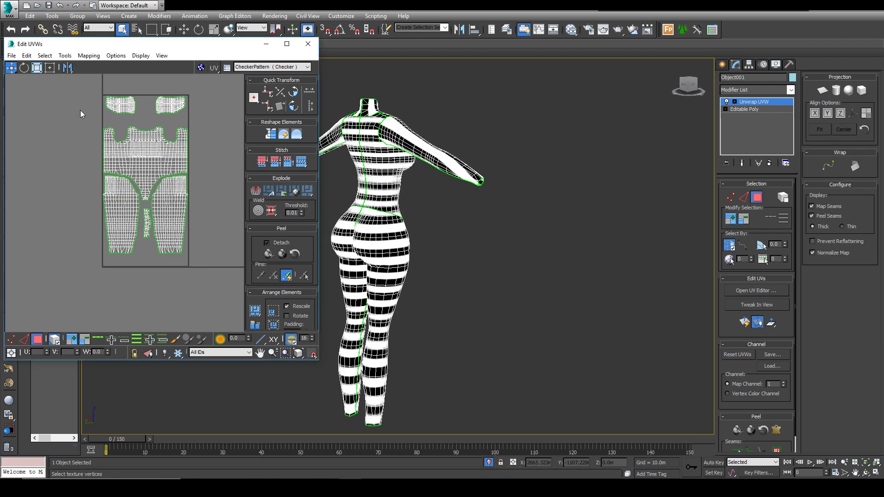
left_click_drag(176, 265, 203, 294)
left_click(203, 294)
left_click_drag(178, 46, 631, 82)
scroll(305, 292, "down", 5)
scroll(251, 280, "down", 5)
scroll(255, 304, "up", 9)
middle_click_drag(361, 244, 257, 287)
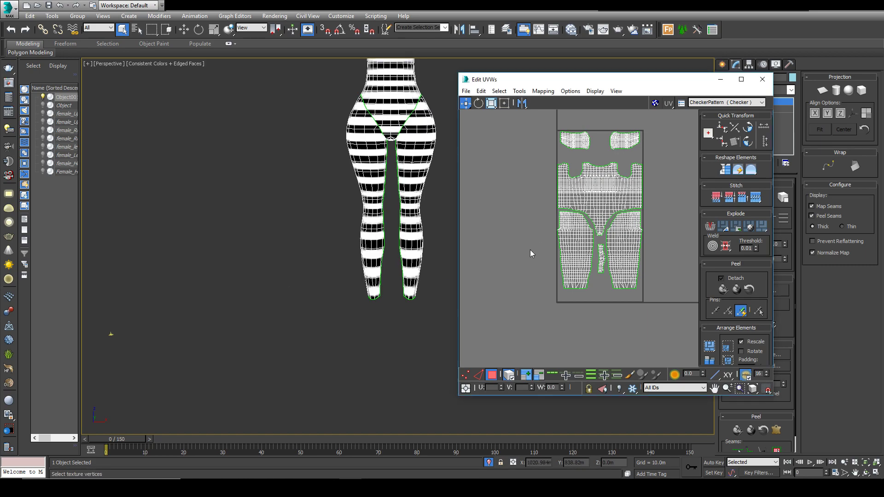
- Examine the leg and torso shells in the UV layout, and close the UV editor
middle_click_drag(545, 205, 500, 252)
left_click_drag(488, 176, 598, 289)
left_click(605, 273)
scroll(567, 252, "up", 3)
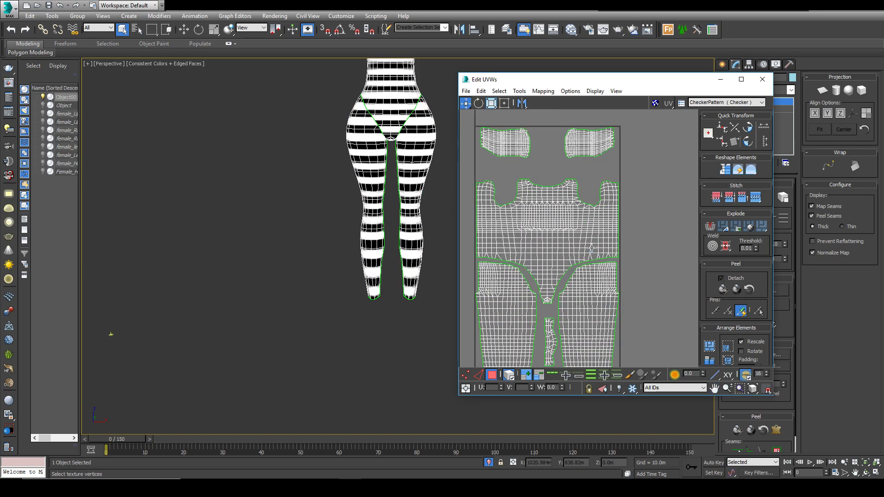
left_click(763, 79)
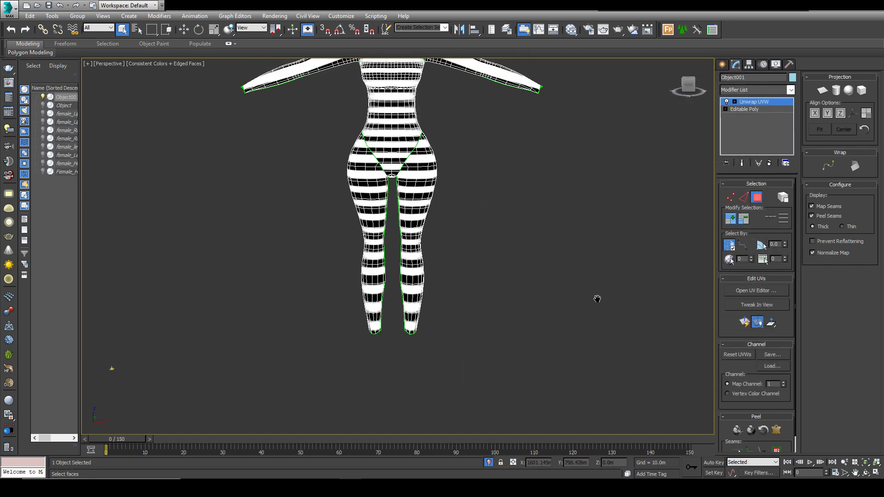
- Enter edge editing on the Editable Poly base beneath the Unwrap UVW modifier and frame the thighs and knees
left_click(744, 110)
left_click(744, 194)
key("F4")
scroll(399, 233, "up", 4)
scroll(399, 233, "up", 4)
key("F4")
left_click(442, 164)
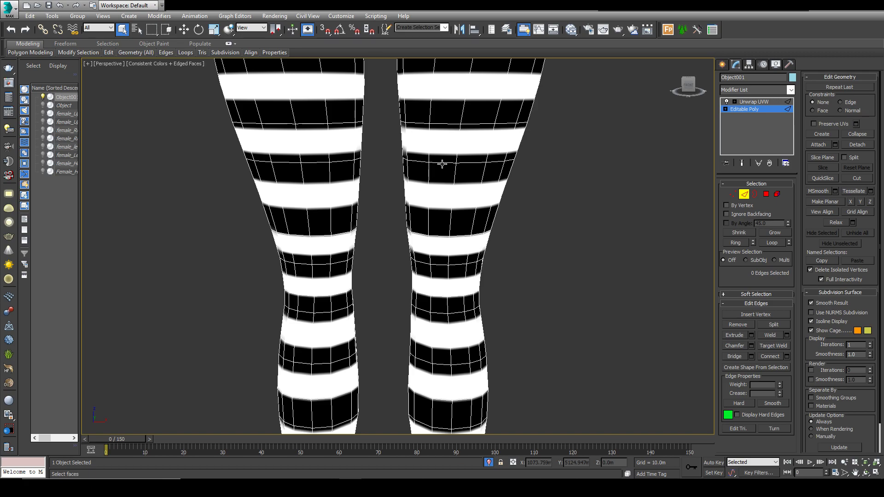
- Cut a V-shaped pair of edges into the front of the figure's left thigh, just above the knee
left_click(857, 179)
left_click(429, 164)
left_click(449, 227)
left_click(477, 164)
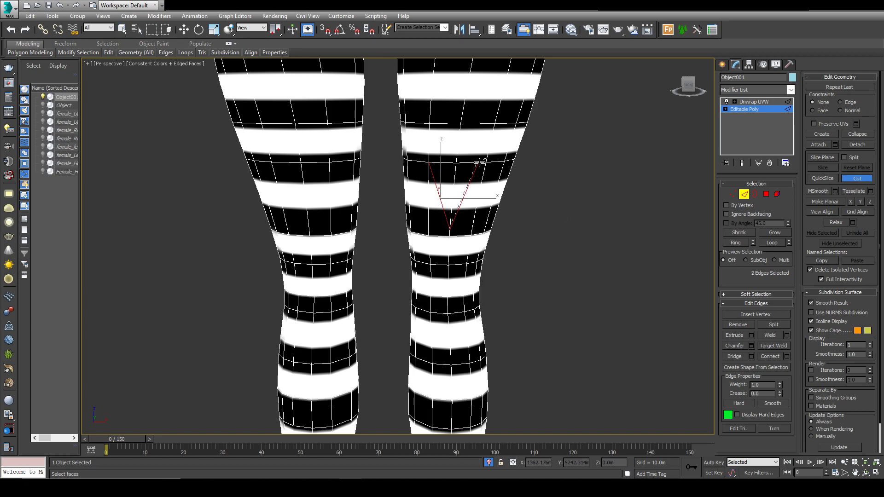
left_click(486, 162)
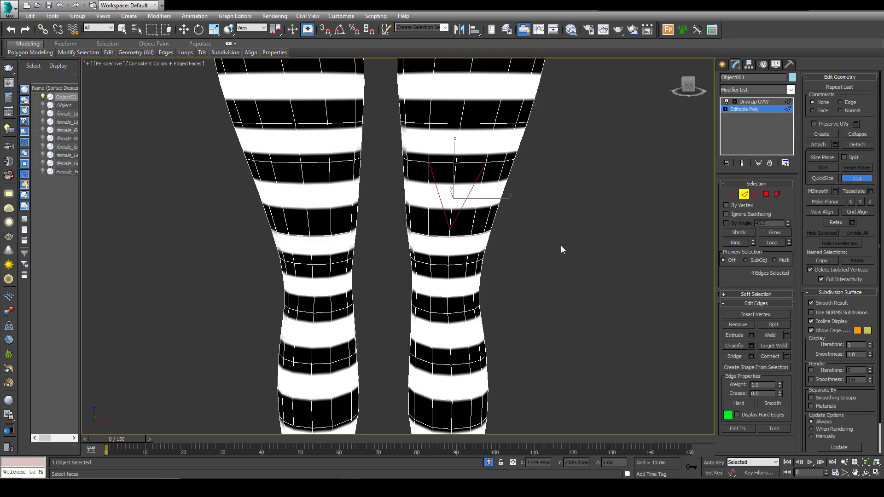
middle_click_drag(546, 284, 488, 269, "alt")
right_click(594, 256)
left_click(612, 254)
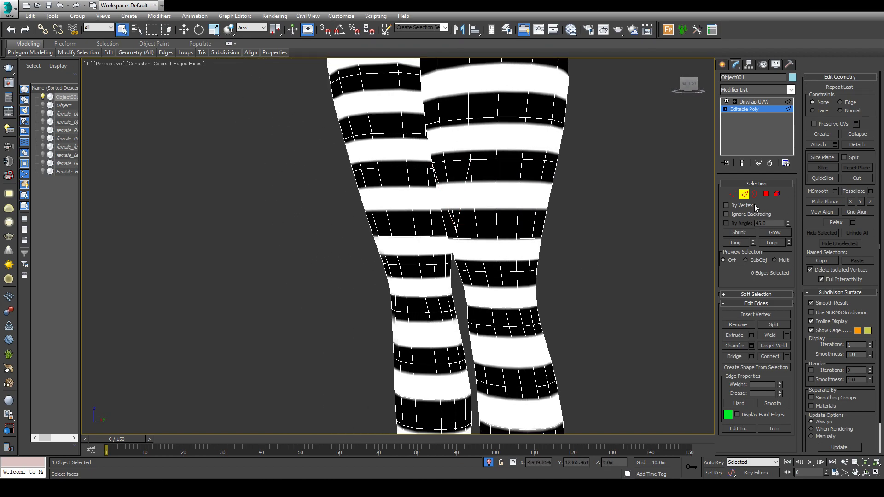
- Select the V-shaped cut edges above the left knee and remove them from the mesh
middle_click_drag(650, 239, 517, 222, "alt")
left_click(499, 219)
double_click(491, 218)
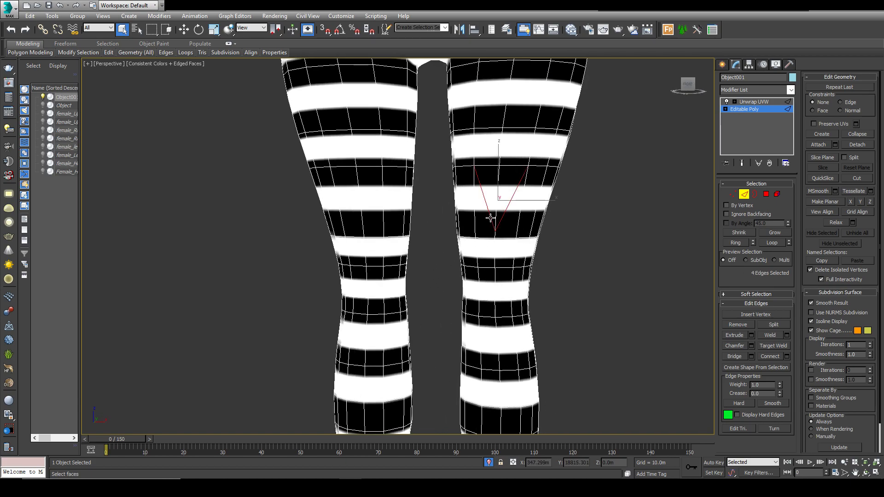
key("ctrl+d")
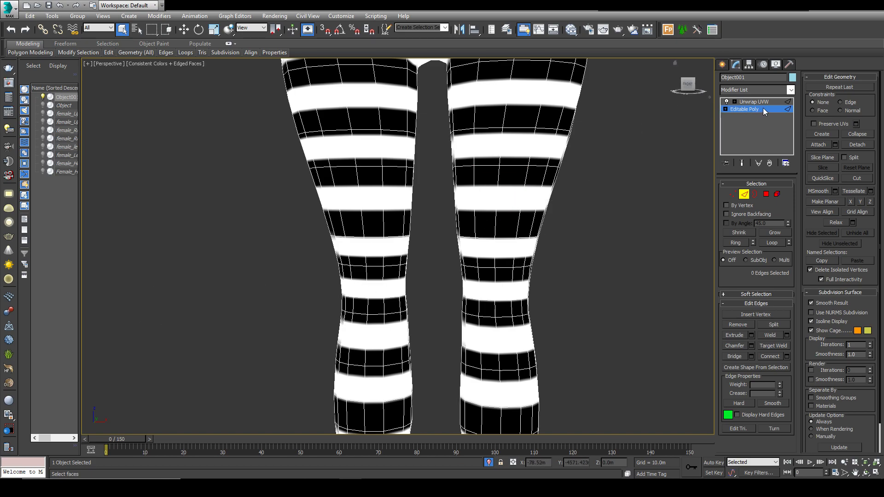
- Examine the stripes on the hips and legs from several sides, with and without the mesh edges shown
scroll(406, 162, "down", 5)
middle_click_drag(304, 233, 485, 295, "alt")
middle_click_drag(449, 248, 536, 250, "alt")
key("F4")
scroll(432, 225, "up", 6)
key("F4")
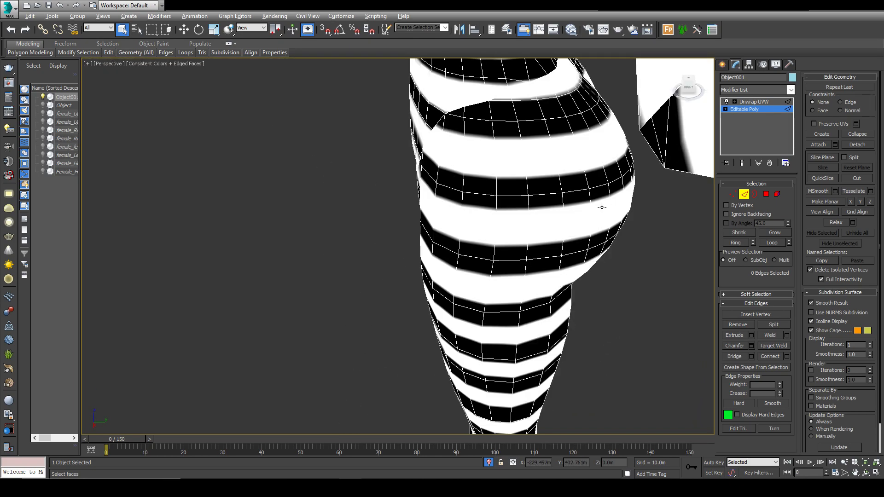
middle_click_drag(609, 207, 527, 182, "alt")
scroll(526, 182, "down", 4)
middle_click_drag(476, 193, 576, 209, "alt")
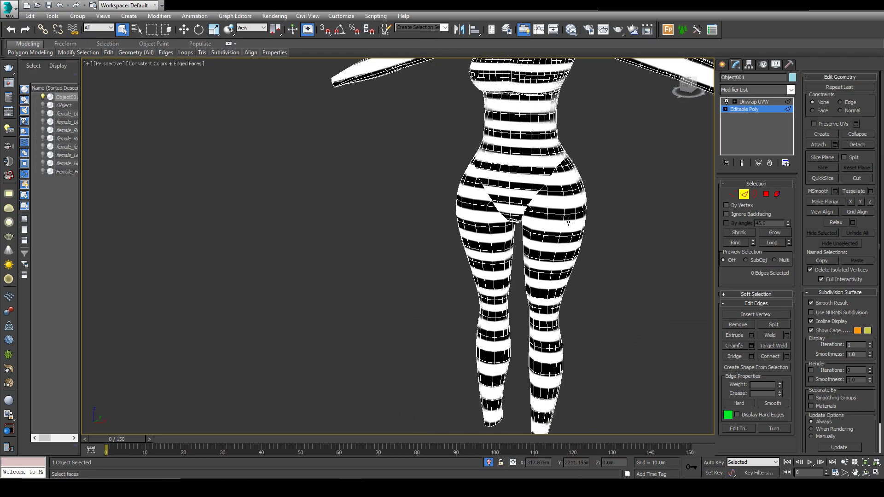
scroll(573, 215, "down", 6)
- Return to the Unwrap UVW modifier, open the UV editor and move its window clear of the body
left_click(751, 102)
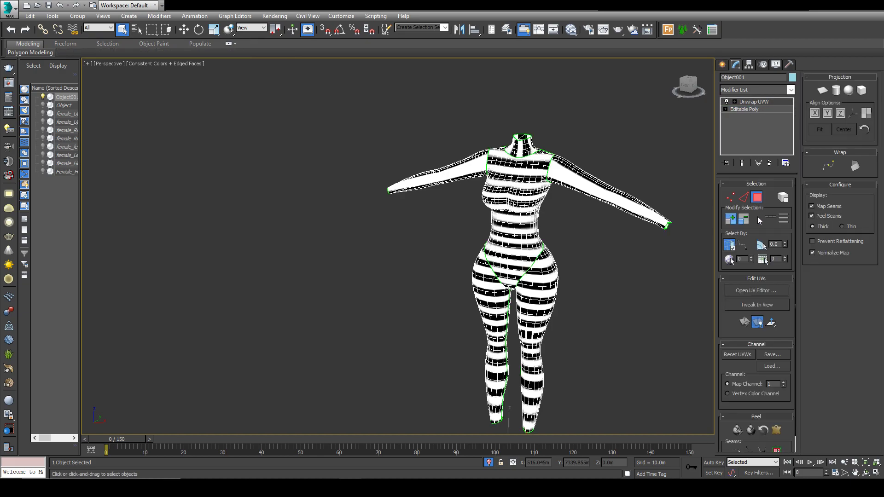
left_click(756, 291)
middle_click_drag(599, 217, 620, 223)
left_click_drag(562, 77, 123, 52)
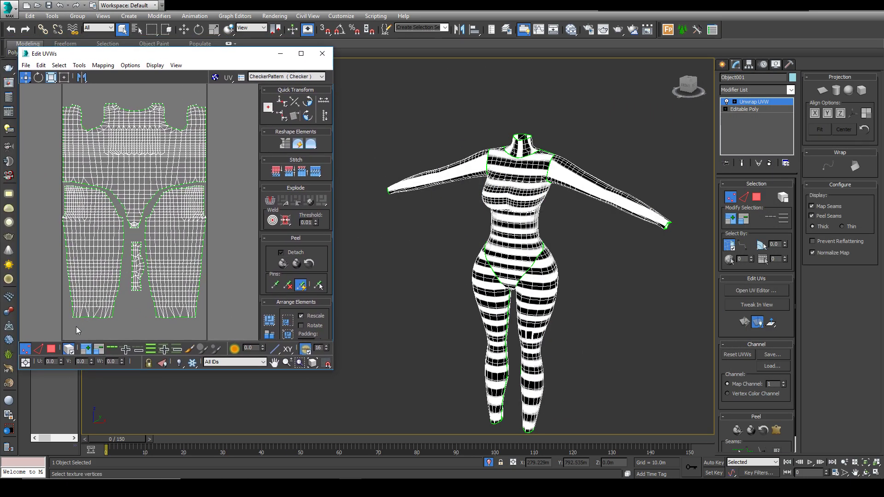
- In polygon mode, move the left leg's whole UV shell away from the torso layout into empty space
left_click(51, 348)
scroll(178, 281, "down", 2)
left_click_drag(144, 197, 144, 195)
left_click_drag(144, 189, 205, 292)
middle_click_drag(205, 292, 180, 113)
left_click_drag(179, 114, 202, 188)
left_click(170, 300)
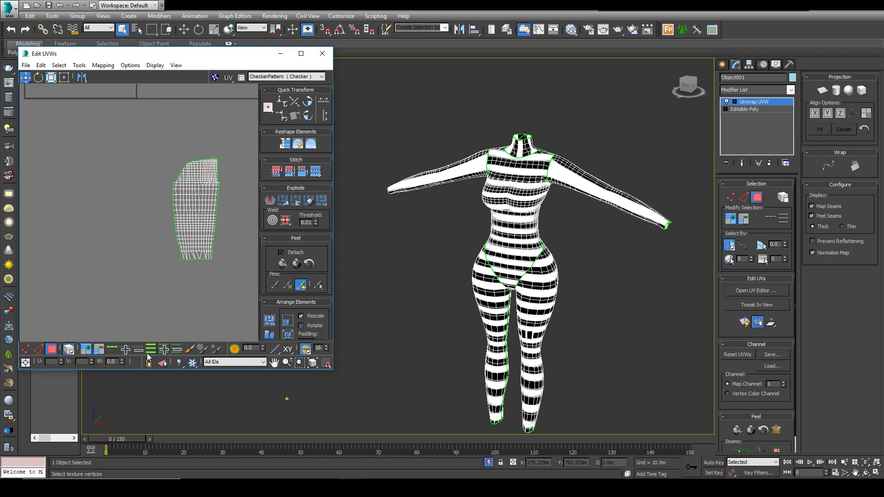
- Turn off whole-element selection, examine the mesh of the leg shell's hip area and select its small triangular polygon
left_click(63, 346)
middle_click_drag(171, 287, 133, 279)
scroll(131, 279, "up", 3)
middle_click_drag(133, 236, 164, 211)
scroll(156, 158, "up", 1)
scroll(166, 216, "down", 1)
scroll(164, 211, "up", 2)
middle_click_drag(188, 163, 147, 236)
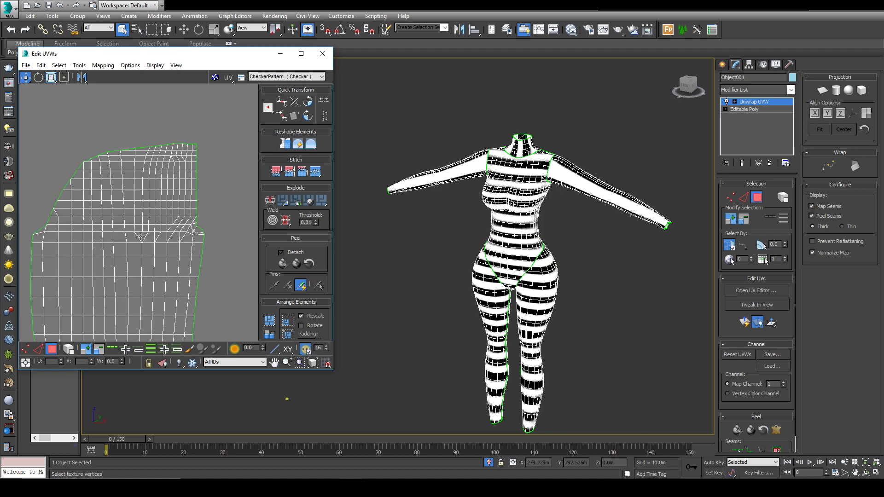
scroll(135, 233, "up", 2)
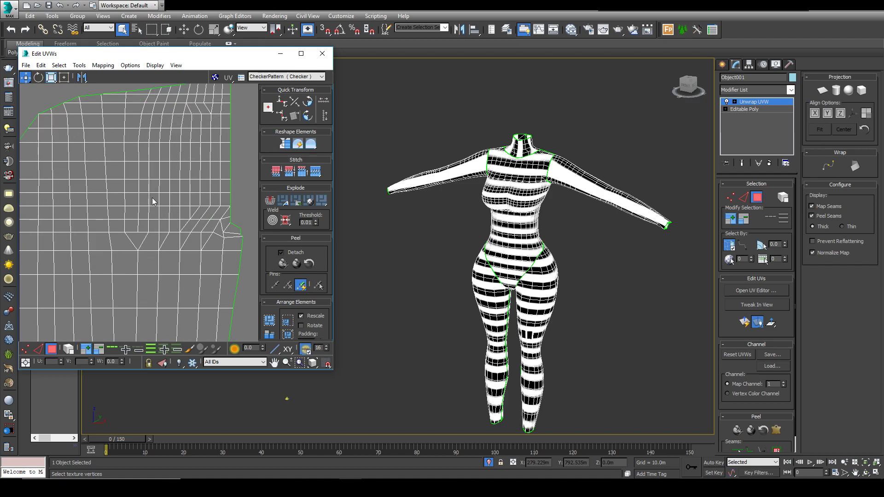
left_click(134, 238)
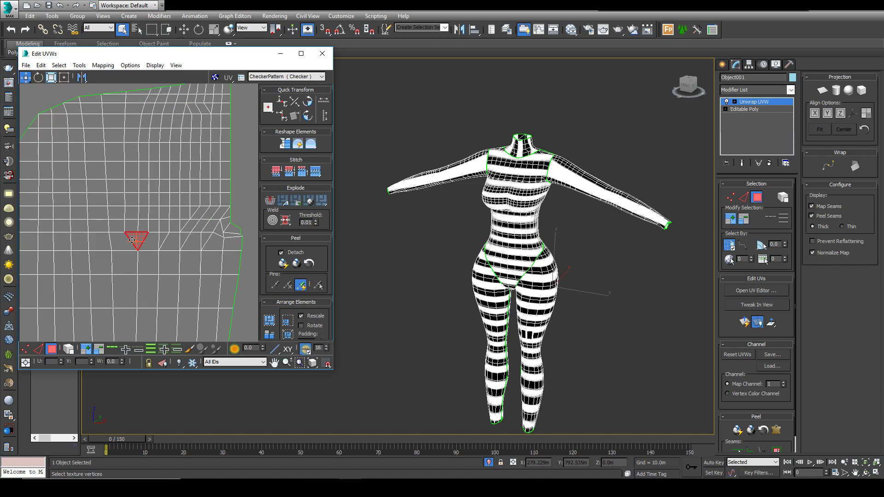
scroll(152, 243, "down", 5)
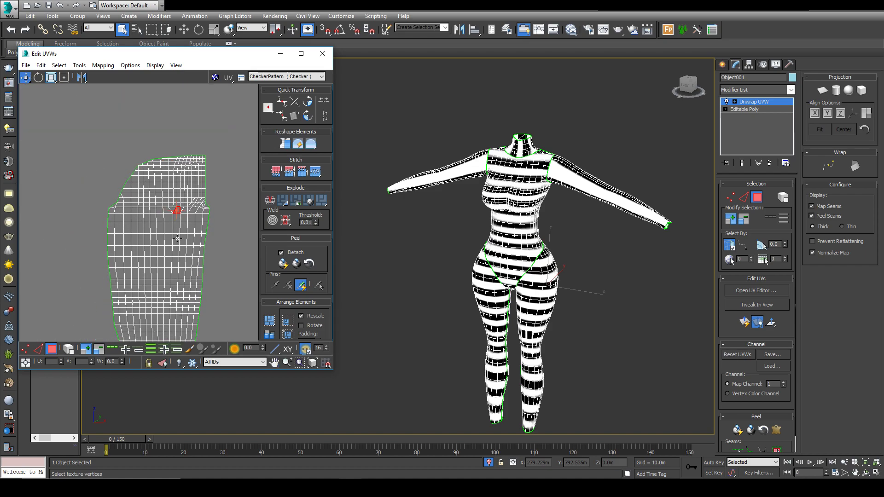
left_click(38, 349)
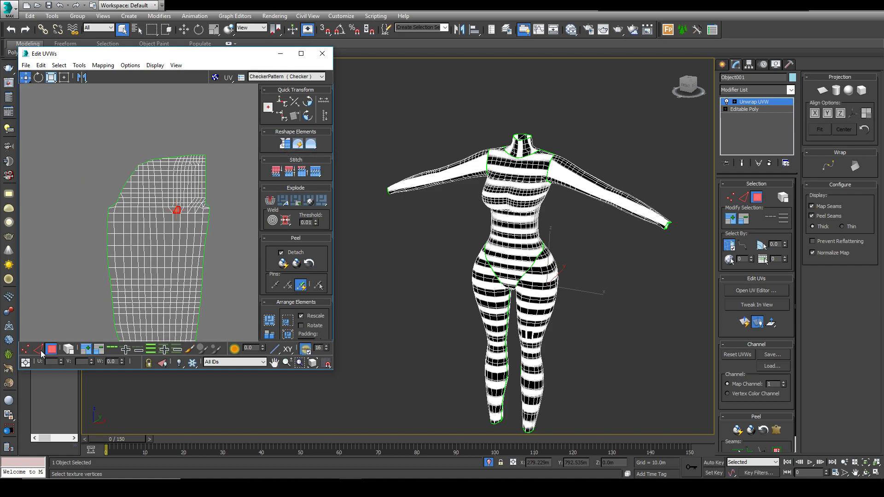
double_click(108, 272)
left_click(212, 268)
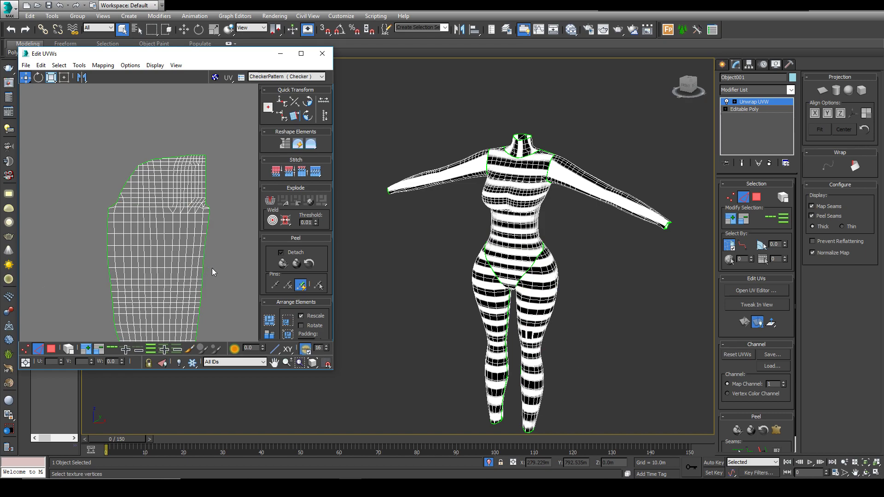
- Select all the hip polygons in the upper part of the leg shell
left_click(58, 352)
left_click(43, 167)
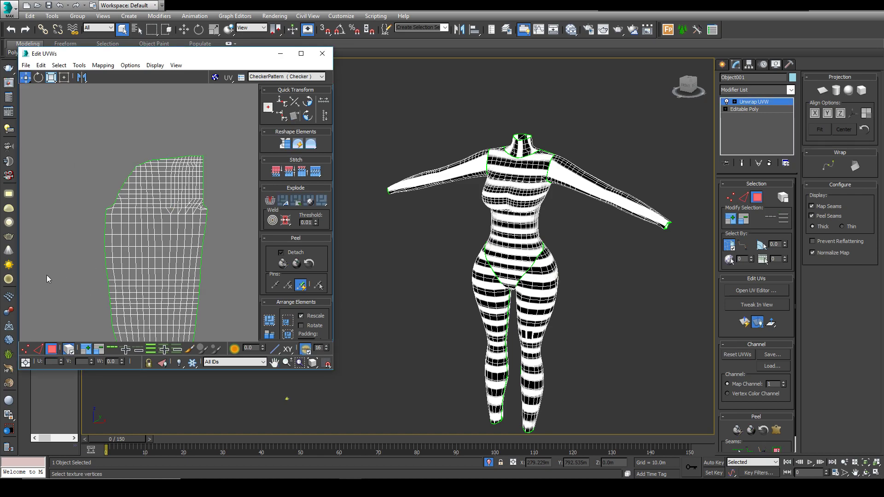
left_click_drag(56, 145, 230, 212)
left_click(181, 148)
scroll(229, 212, "up", 3)
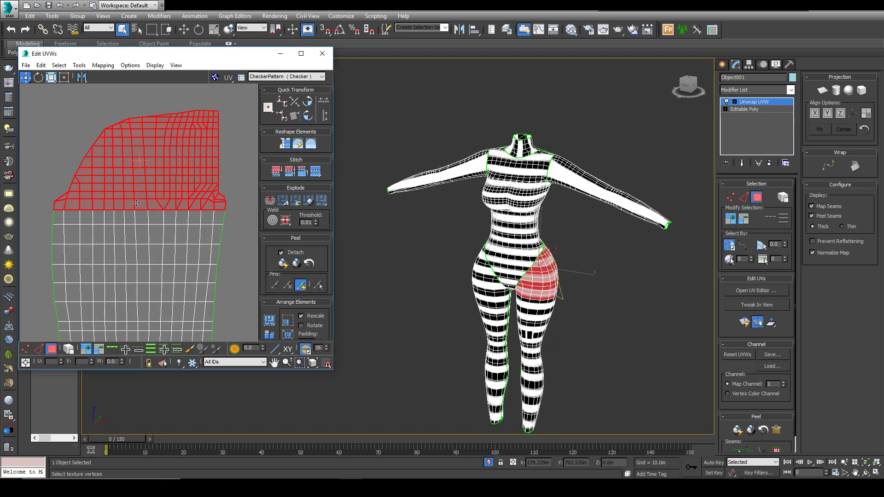
- Check the hip selection from the back of the body and break it off from the leg shell
middle_click_drag(635, 305, 675, 310, "alt")
scroll(531, 310, "up", 4)
middle_click_drag(531, 310, 428, 307, "alt")
middle_click_drag(620, 308, 521, 304, "alt")
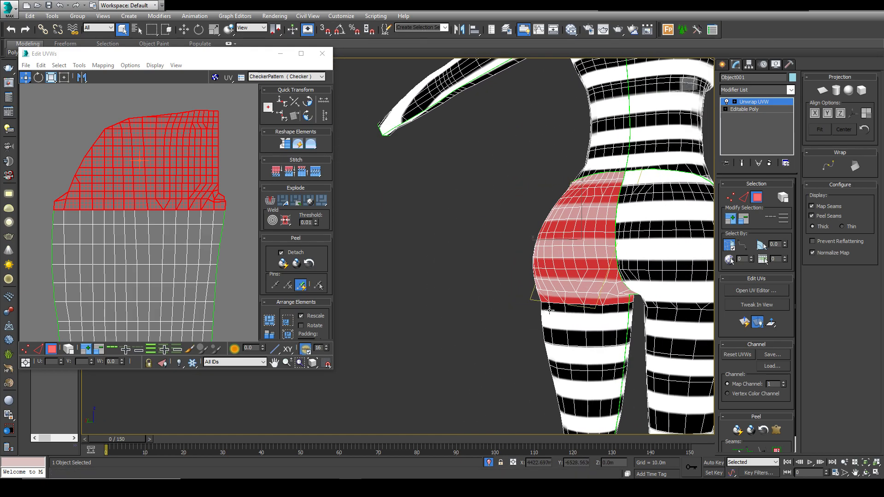
scroll(222, 221, "down", 3)
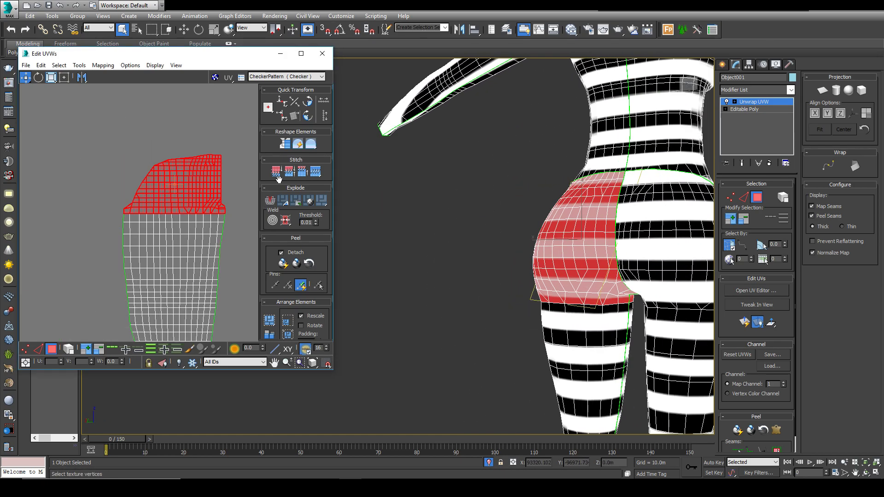
left_click(269, 203)
left_click(225, 240)
- Try straightening the bottom row of ankle polygons, undo it, and break that row off from the leg shell
middle_click_drag(223, 264, 212, 173)
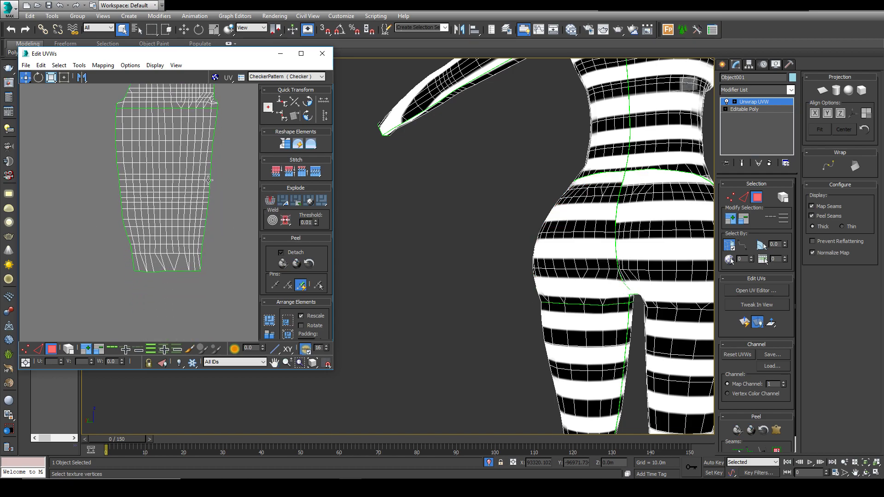
left_click_drag(222, 261, 222, 262)
key("z")
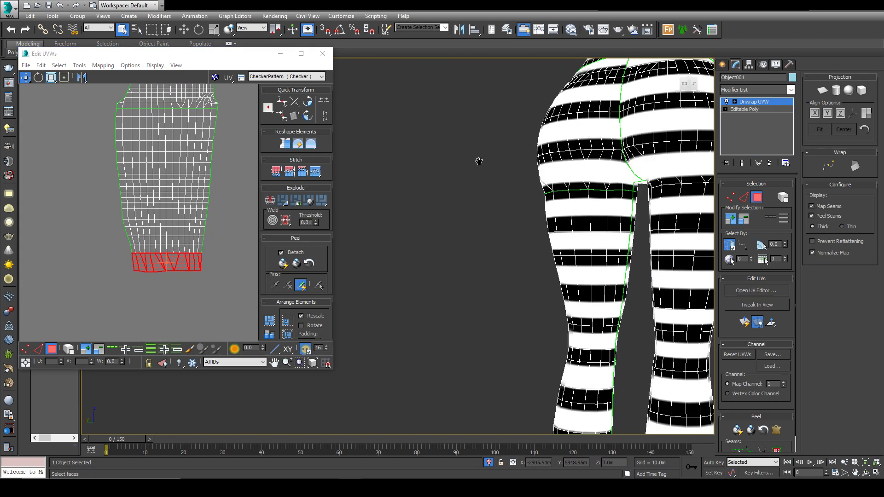
middle_click_drag(549, 310, 600, 314, "alt")
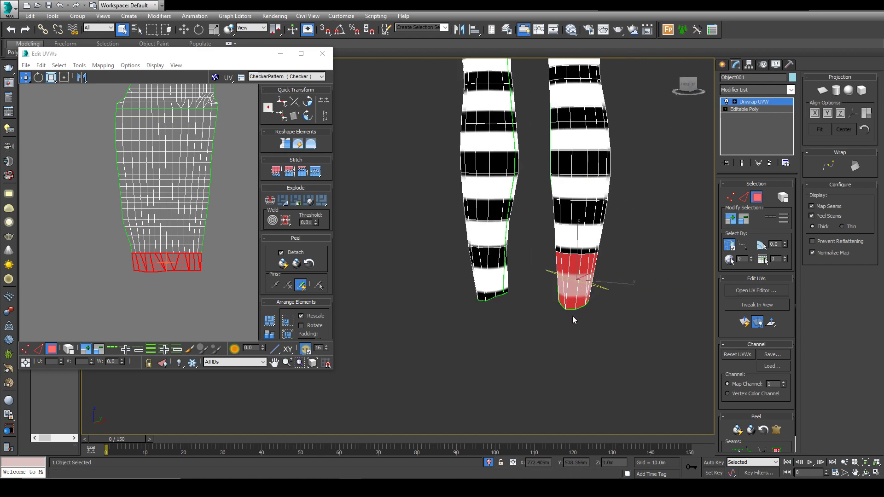
left_click(284, 146)
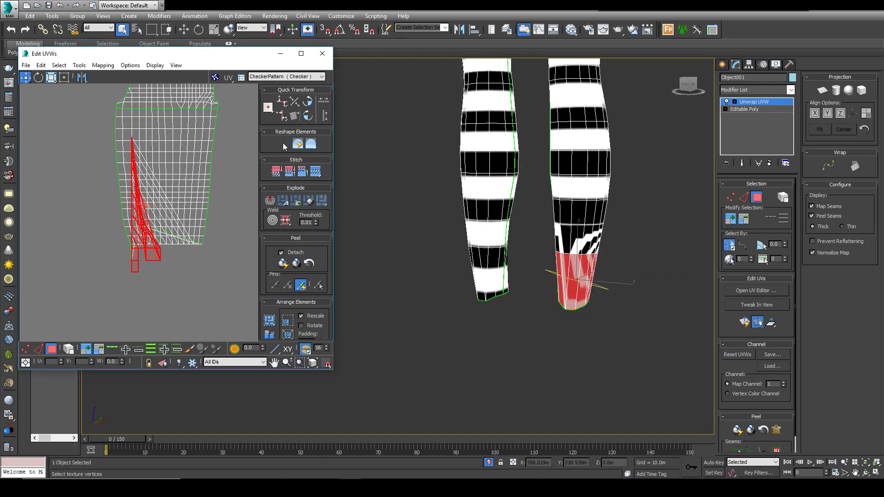
key("ctrl+z")
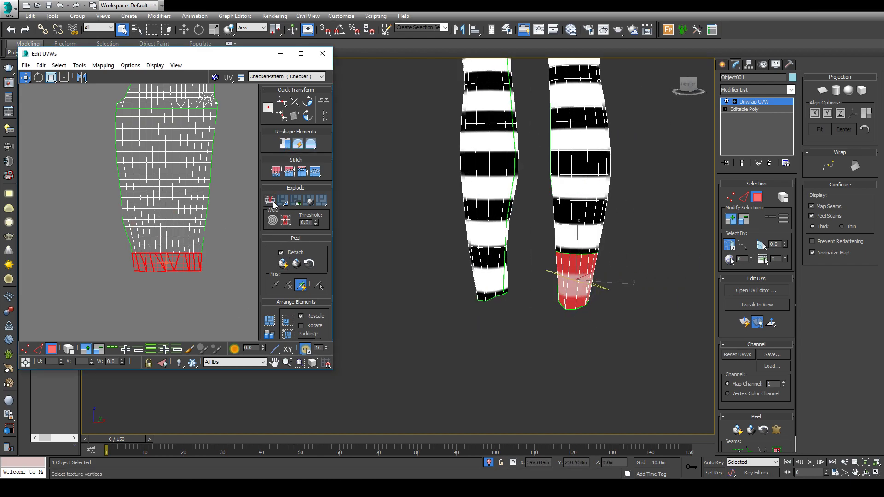
left_click(245, 223)
- Select the middle leg section as a whole element, test moving it aside, and undo the move
scroll(245, 223, "down", 1)
middle_click_drag(245, 223, 244, 248)
left_click(200, 217)
left_click(71, 351)
left_click(184, 235)
left_click_drag(183, 236, 103, 235, "shift")
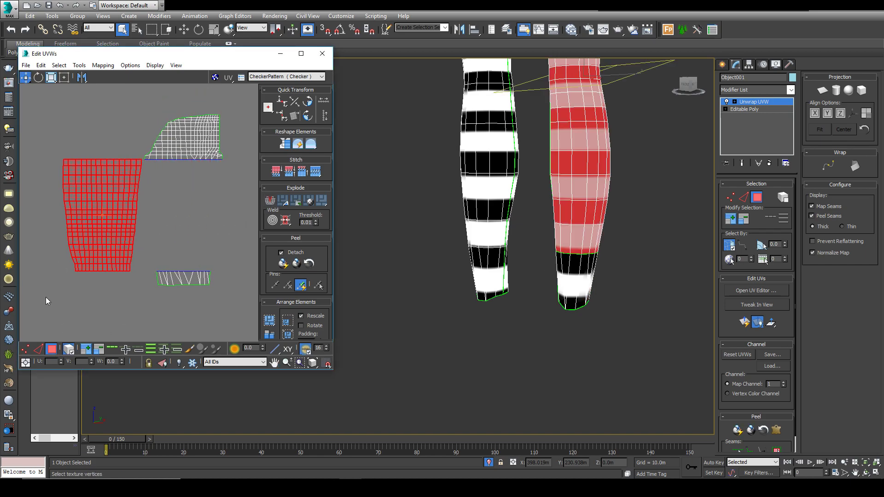
key("z")
scroll(123, 249, "down", 3)
key("ctrl+z")
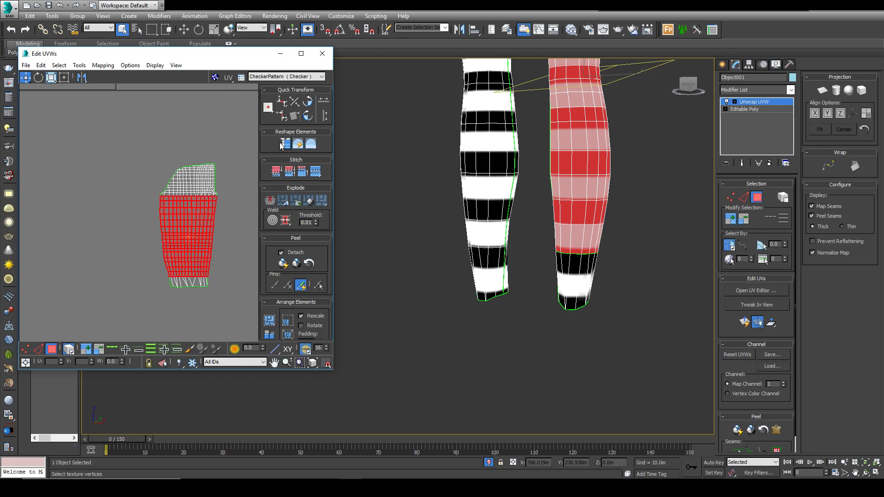
- Straighten the middle leg section into a rectangular grid and move it sideways out from between the hip and ankle pieces
left_click(284, 144)
left_click(218, 224)
left_click_drag(187, 256, 131, 256, "shift")
left_click(127, 294)
scroll(131, 206, "up", 3)
scroll(170, 225, "down", 5)
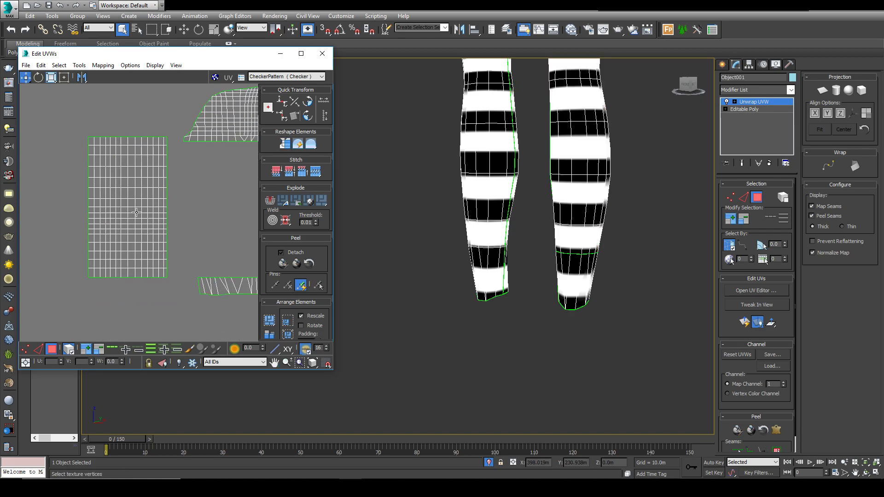
- Select the hip and ankle pieces together and check where they lie on the figure's left leg
left_click(148, 250)
left_click(156, 160, "ctrl")
mouse_move(584, 205)
middle_mouse_down()
mouse_move(588, 280)
mouse_move(564, 208)
mouse_move(588, 189)
middle_mouse_up()
scroll(587, 230, "down", 3)
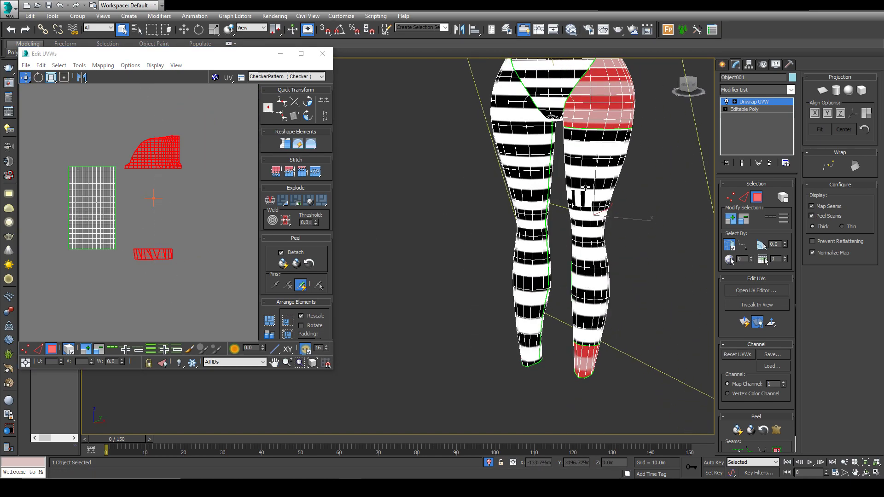
- Select the polygons with broken stripes on the left thigh and locate them in the straightened UV grid
left_click(582, 196)
scroll(73, 197, "up", 8)
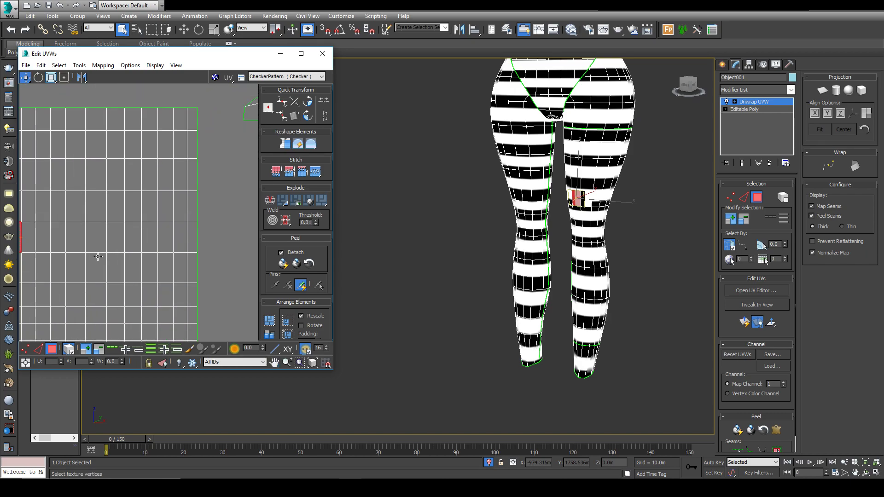
middle_click_drag(103, 252, 179, 248)
scroll(582, 208, "up", 10)
left_click(615, 182)
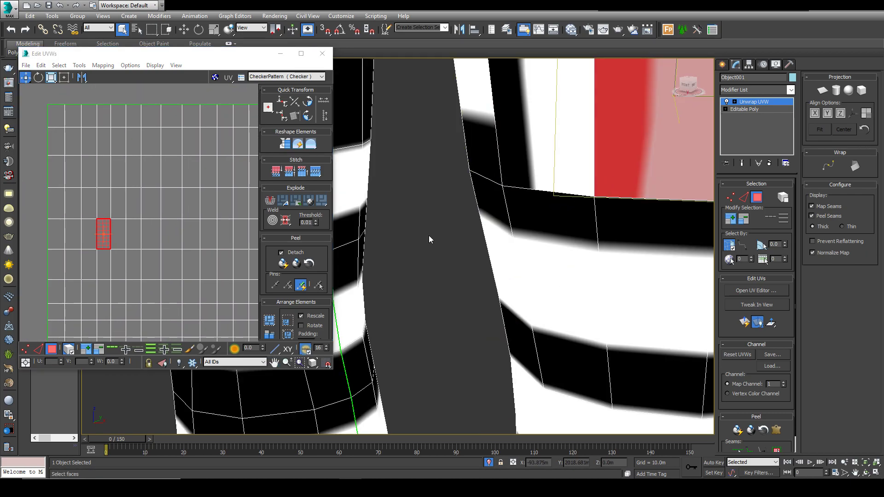
key("ctrl+a")
left_click(43, 277)
left_click(95, 272)
left_click_drag(95, 272, 95, 242)
key("ctrl+z")
- Examine the two faulty polygons above the left knee, selecting them together and then one on its own
scroll(506, 257, "down", 8)
left_click(507, 228)
left_click(507, 229, "ctrl")
middle_click_drag(442, 281, 457, 285, "alt")
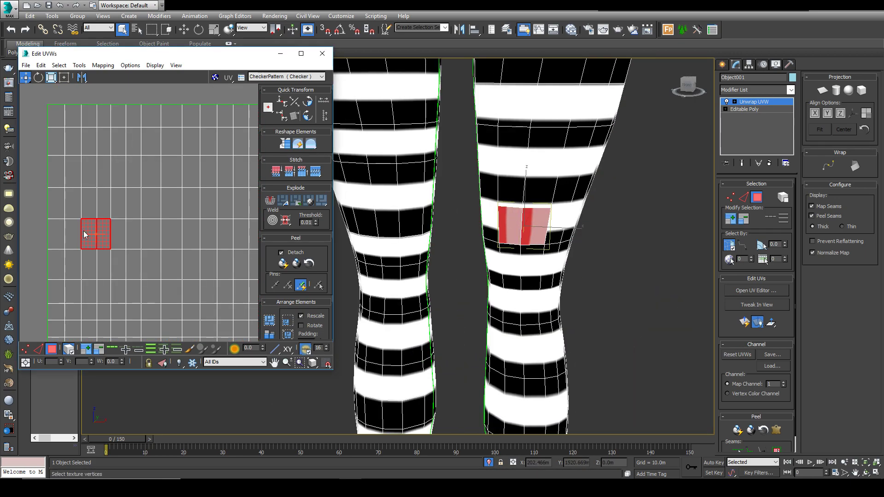
left_click(43, 294)
left_click(524, 218)
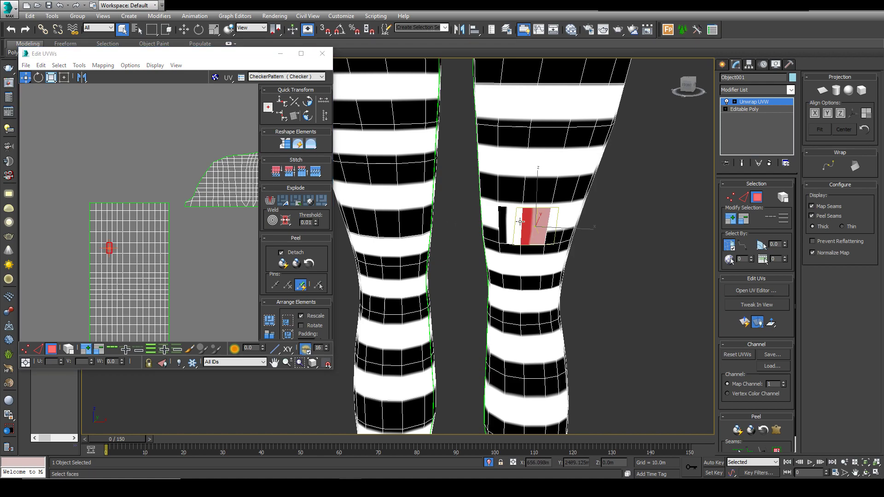
- Select the whole ankle piece with element selection enabled and move it horizontally toward the straightened leg section
middle_click_drag(92, 234, 21, 208)
left_click(70, 350)
left_click(166, 322)
middle_click_drag(171, 277, 223, 209)
scroll(223, 209, "down", 1)
left_click_drag(212, 249, 139, 252, "shift")
- Clear the UV selection, compare the legs at the Editable Poly base, and return to the Unwrap UVW modifier
left_click(240, 267)
left_click(763, 109)
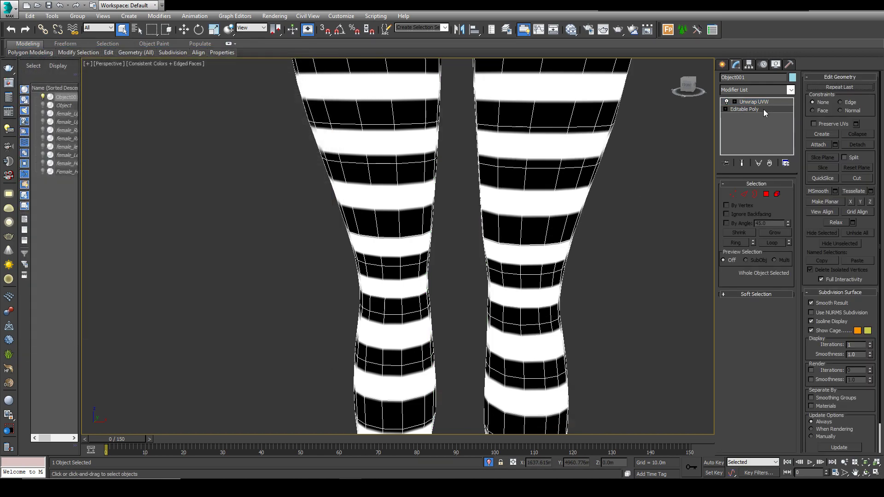
left_click(768, 102)
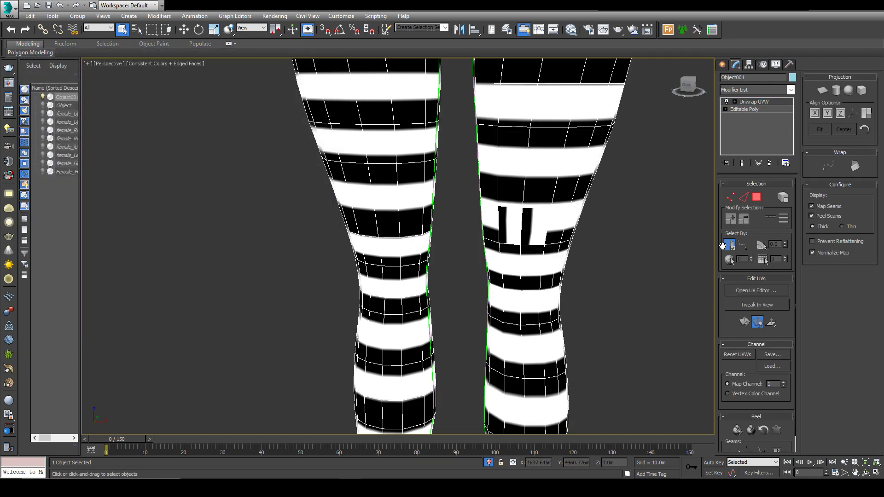
- Open the UV editor, frame the ankle strip below the leg shell, and view the body's striped legs from behind
left_click(760, 291)
left_click_drag(59, 178, 47, 206)
left_click(62, 317)
middle_click_drag(83, 275, 109, 257)
scroll(125, 203, "up", 3)
scroll(124, 203, "down", 1)
middle_click_drag(463, 214, 419, 276, "alt")
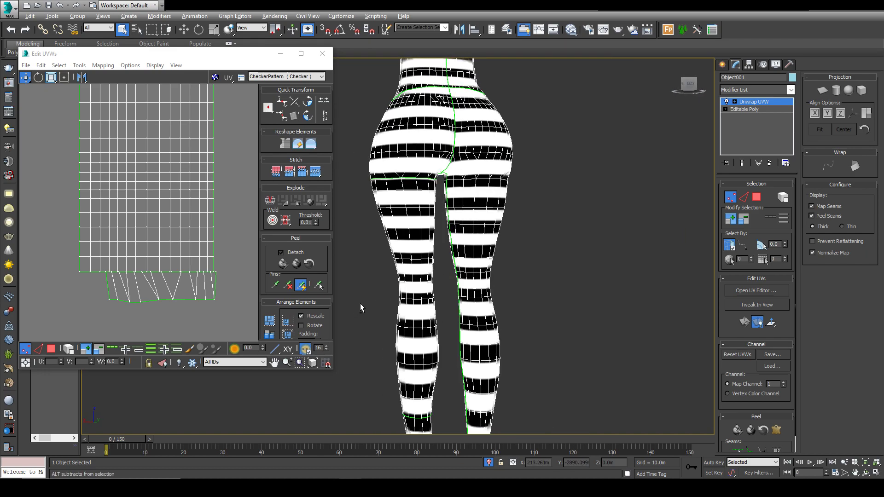
middle_click_drag(360, 304, 346, 305, "alt")
left_click_drag(129, 309, 128, 309)
- Select the whole ankle strip as a polygon element, enable freeform transform, and move it under the leg shell
left_click(68, 350)
left_click(51, 349)
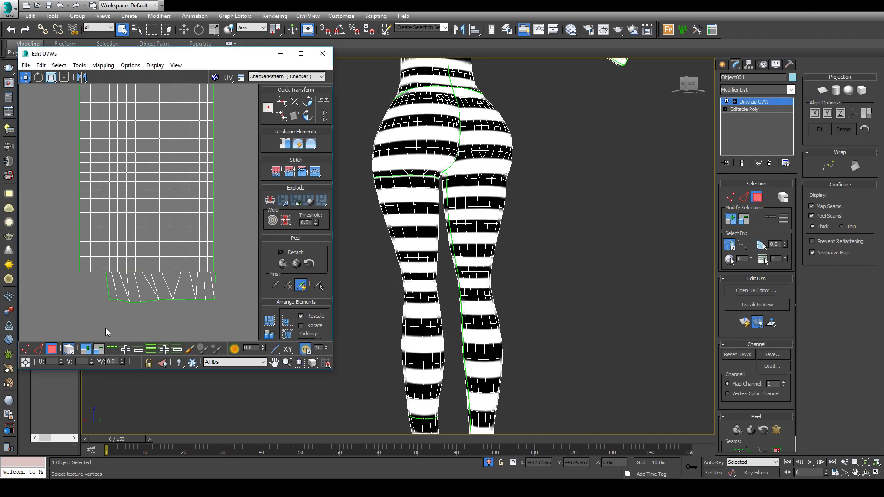
left_click_drag(177, 285, 139, 305)
key("ctrl+t")
left_click(64, 77)
left_click_drag(179, 324, 218, 331)
left_click_drag(138, 303, 143, 290)
- Scale and reposition the ankle strip to match the leg shell's width, just below its lower edge
left_click_drag(72, 318, 89, 305)
left_click_drag(168, 299, 195, 289)
scroll(157, 297, "up", 2)
left_click_drag(250, 301, 235, 296)
left_click_drag(188, 280, 194, 287)
left_click_drag(240, 303, 246, 307)
middle_click_drag(169, 293, 189, 294)
left_click_drag(188, 294, 184, 289)
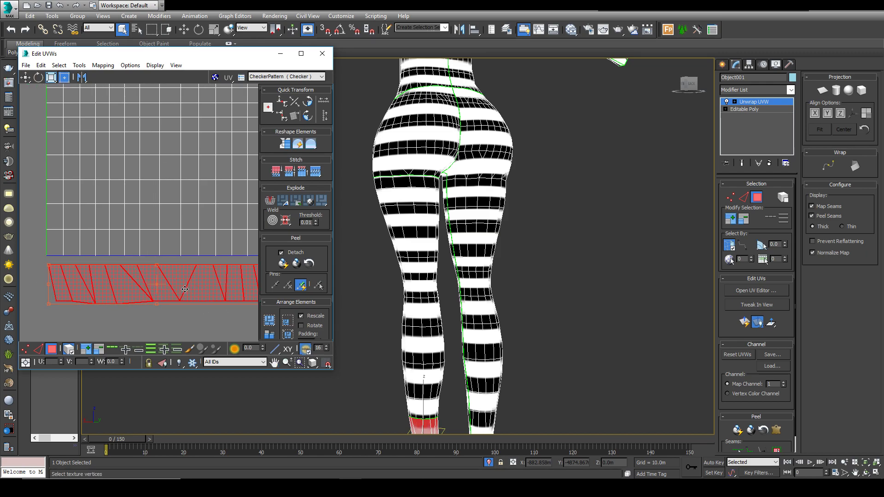
- Select edges along the seam between the ankle strip and the leg shell and stitch them together
left_click(38, 349)
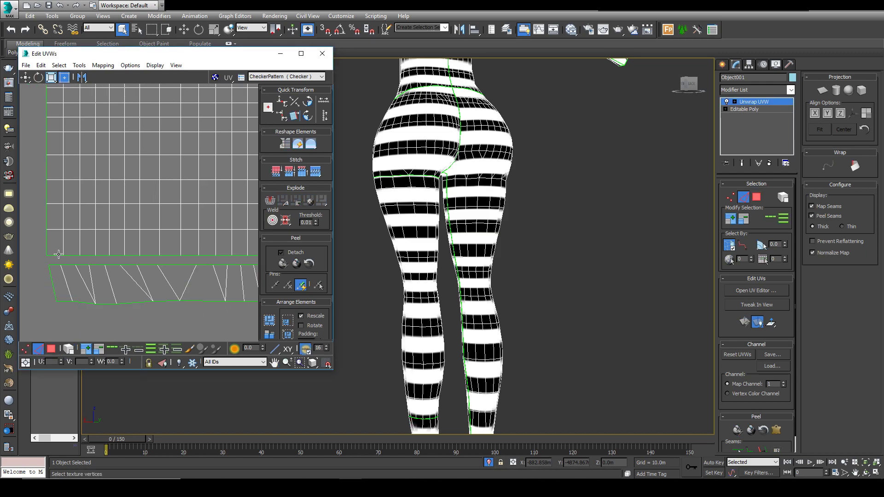
left_click_drag(57, 265, 62, 274)
key("w")
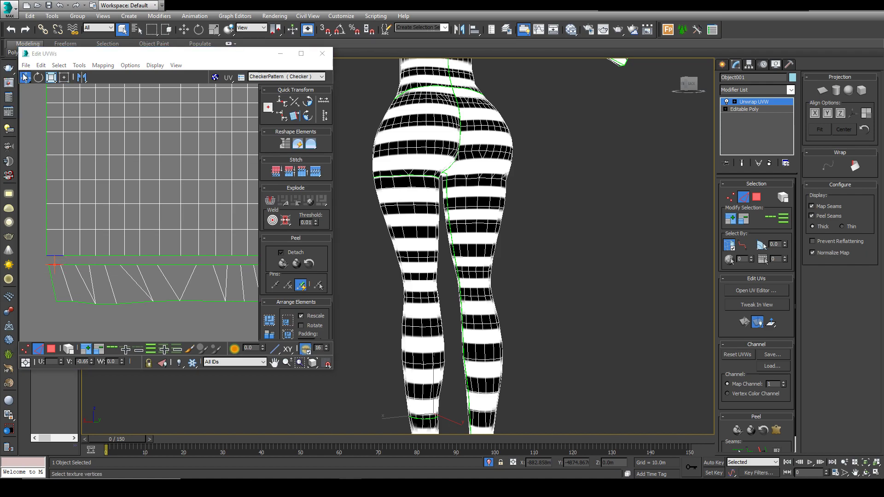
left_click(278, 174)
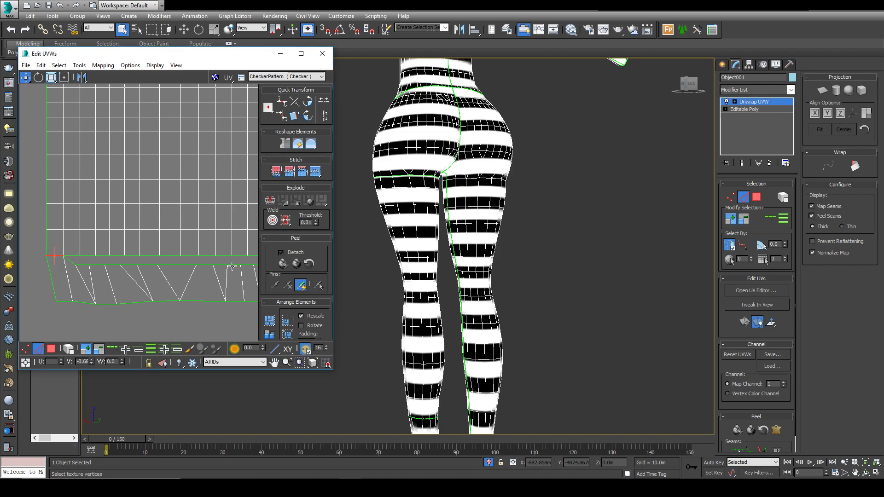
middle_click_drag(137, 266, 210, 283)
left_click(276, 171)
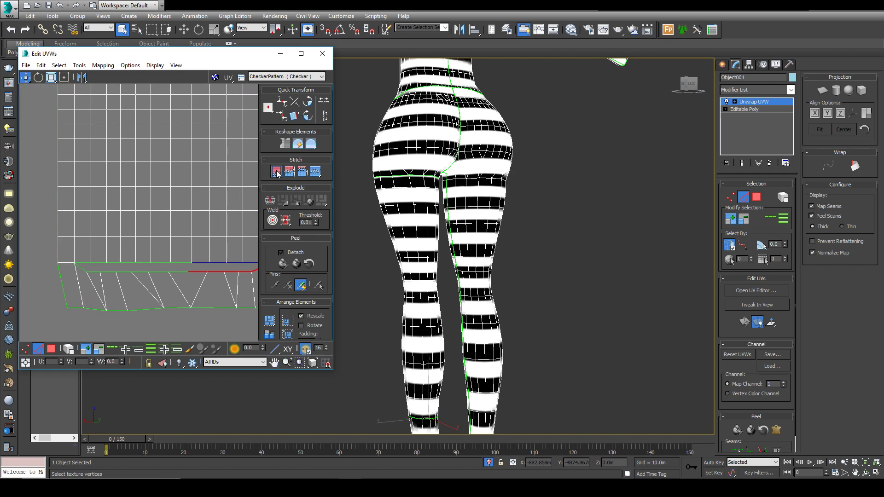
- Select the remaining open ankle seam edges, exclude the vertical loop, and stitch them to the leg shell
double_click(180, 267)
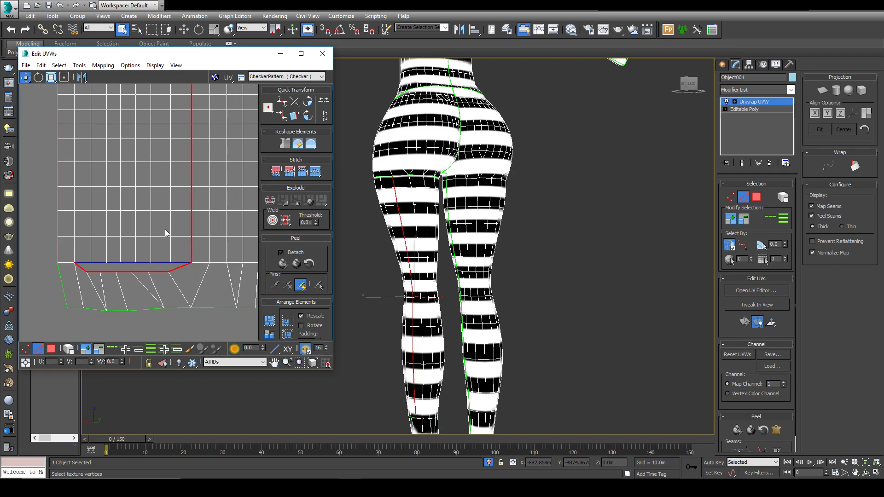
scroll(165, 229, "down", 5)
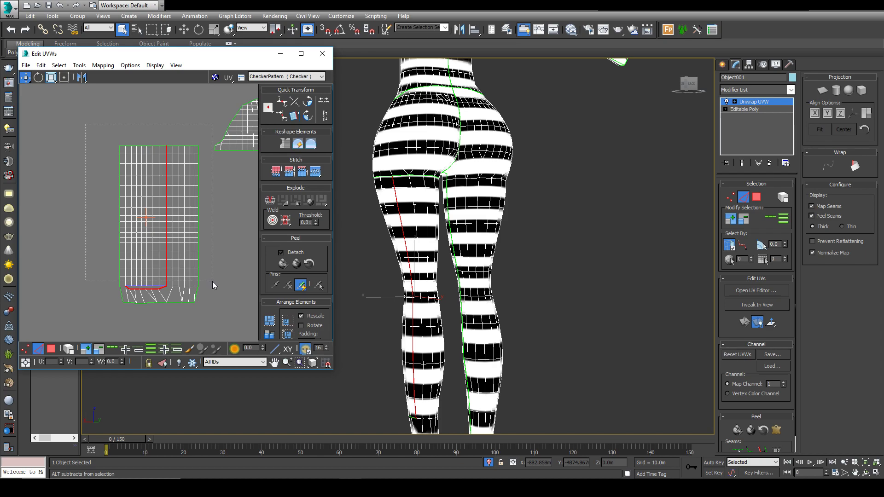
scroll(142, 307, "up", 6)
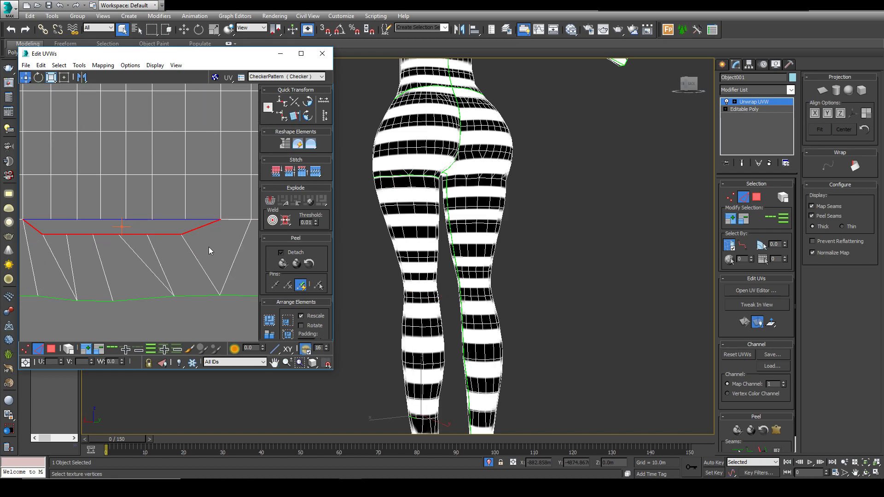
left_click(283, 170)
scroll(98, 275, "down", 4)
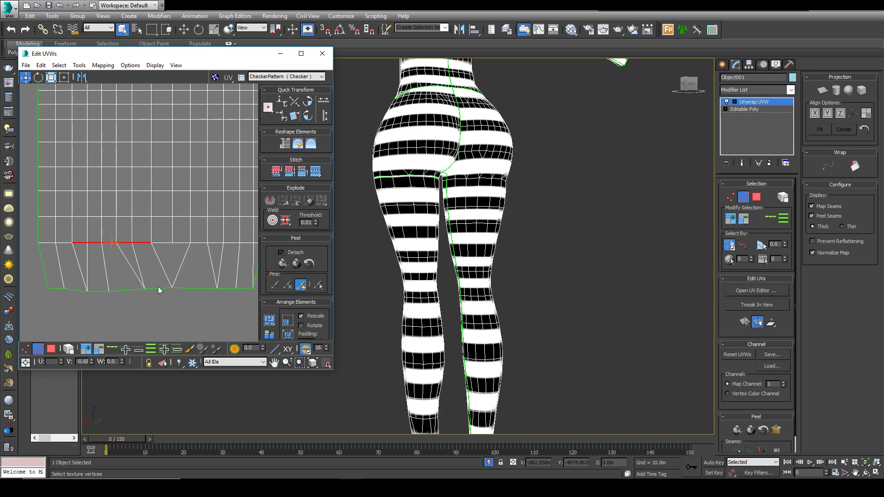
- Try to straighten the bottom row of ankle vertices horizontally and adjust its end vertex
left_click(25, 349, "ctrl")
scroll(184, 299, "down", 2)
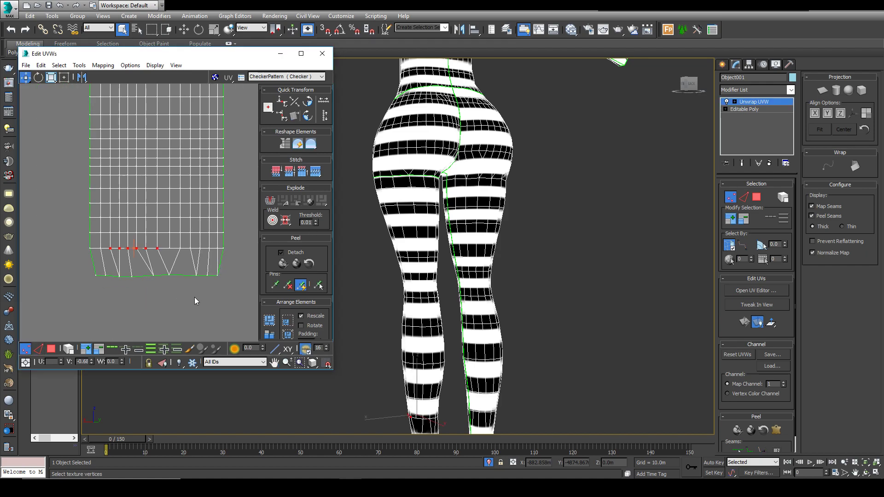
left_click_drag(240, 302, 74, 276)
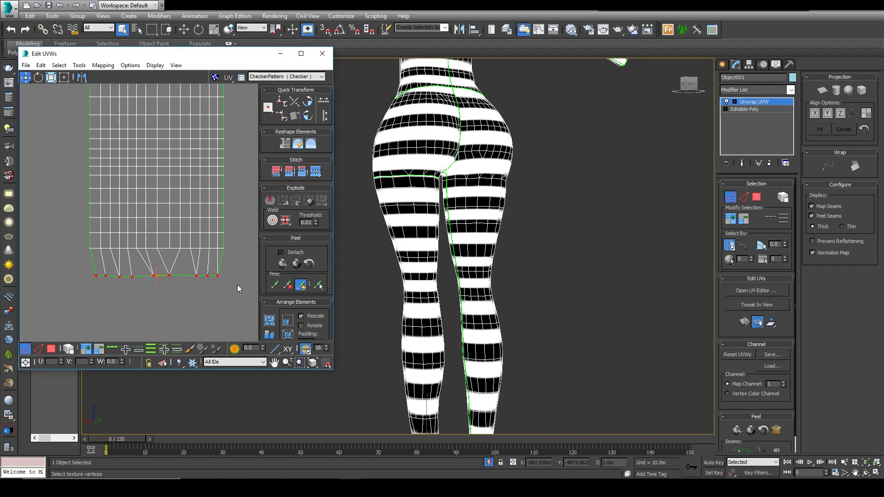
left_click(281, 113)
scroll(231, 274, "up", 3)
left_click_drag(213, 279, 208, 278)
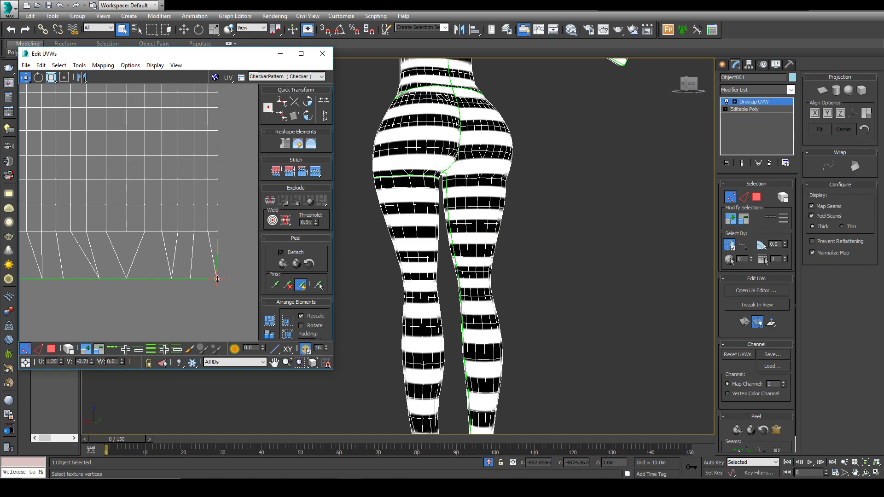
key("ctrl+z")
- Examine the ankle opening on the model and locate the matching bottom-row vertices in the leg shell
middle_click_drag(426, 408, 527, 253)
scroll(441, 261, "up", 3)
middle_click_drag(441, 257, 523, 280, "alt")
scroll(476, 255, "up", 3)
scroll(438, 263, "up", 3)
scroll(471, 269, "down", 3)
left_click_drag(187, 226, 158, 239)
left_click_drag(187, 273, 128, 283)
key("ctrl+z")
middle_click_drag(497, 288, 401, 292, "alt")
middle_click_drag(52, 280, 116, 277)
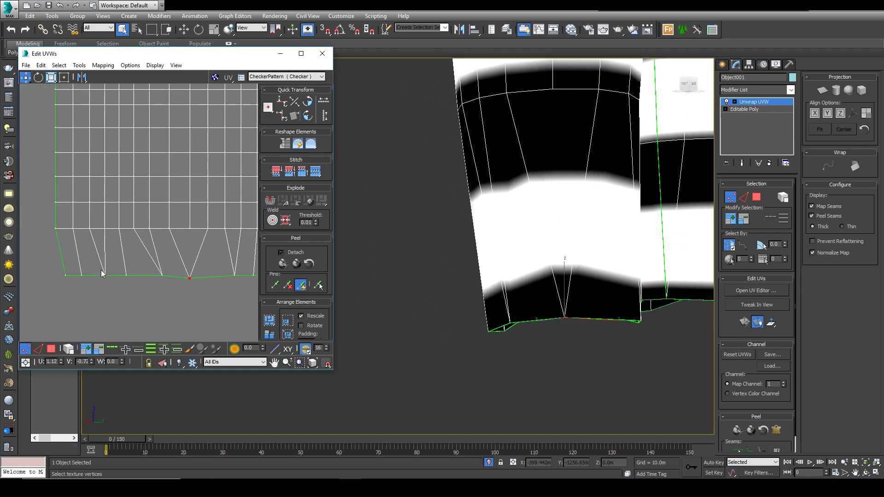
- Move the bottom-row ankle vertices sideways to line up with the vertical columns of the leg grid
left_click_drag(165, 278, 55, 276)
key("ctrl+z")
left_click(81, 276)
left_click(189, 278)
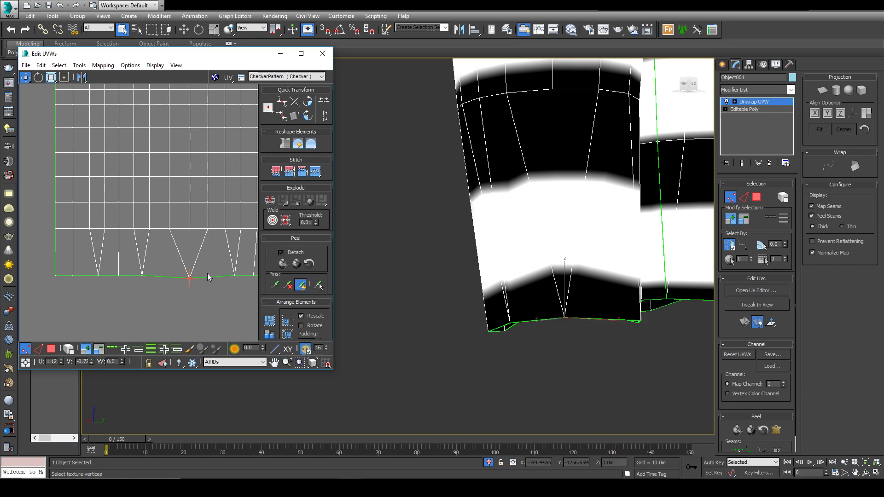
- Select all vertices in the ankle's bottom row, align them horizontally, and clear the selection
scroll(212, 296, "down", 2)
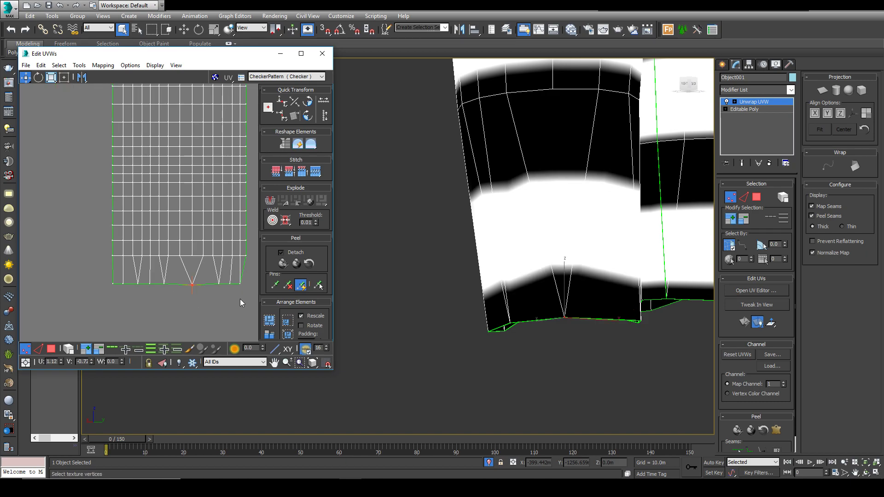
left_click_drag(71, 281, 92, 279)
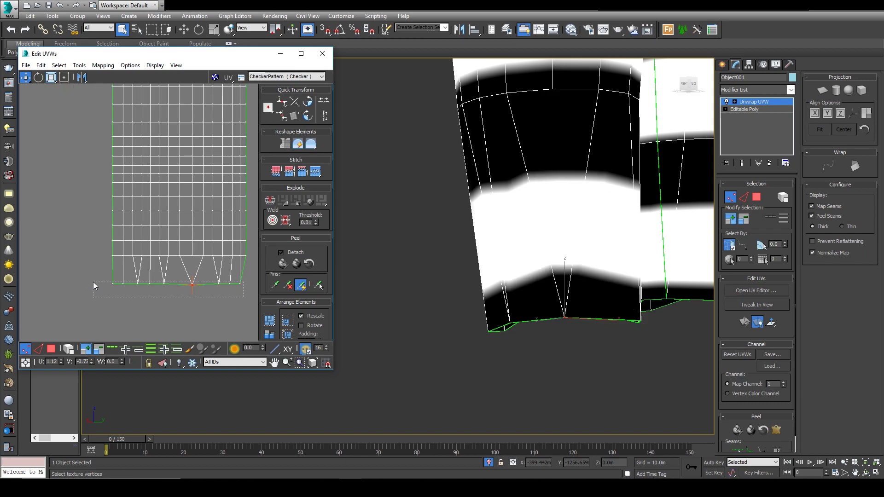
left_click(286, 104)
left_click(220, 318)
- Select the whole hip shell as an element and move it directly above the straightened leg shell
middle_click_drag(179, 298, 95, 346)
scroll(117, 267, "down", 3)
left_click(68, 349)
left_click(193, 186)
left_click(53, 350)
left_click(215, 194)
left_click_drag(216, 195, 104, 185)
- Fit the hip shell to the leg shell's top edge with freeform transform and deselect it
left_click(65, 78)
scroll(104, 186, "up", 4)
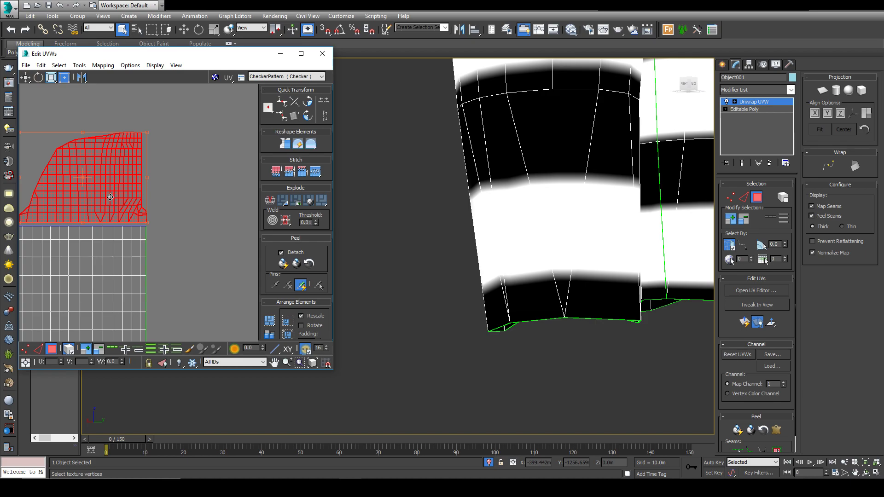
left_click(150, 272)
middle_click_drag(150, 273, 194, 276)
- Inspect the faulty thigh polygons with the CheckerPattern texture displayed on the model
scroll(480, 338, "down", 10)
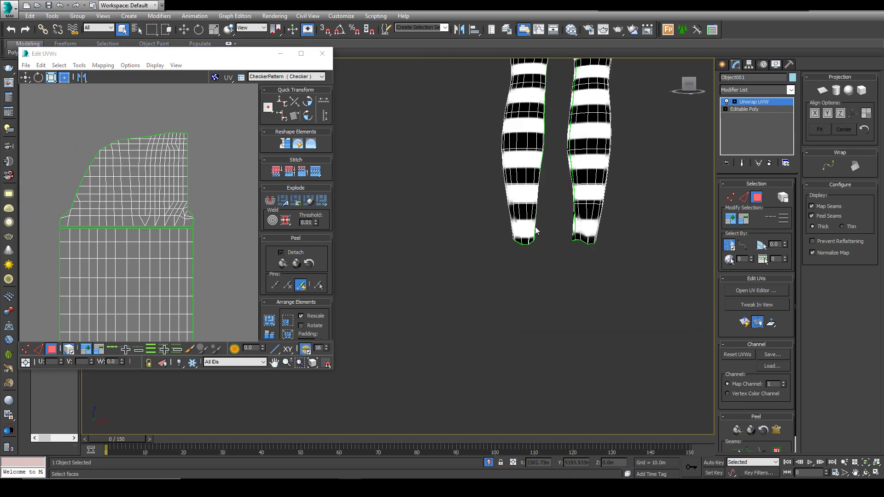
left_click(523, 244)
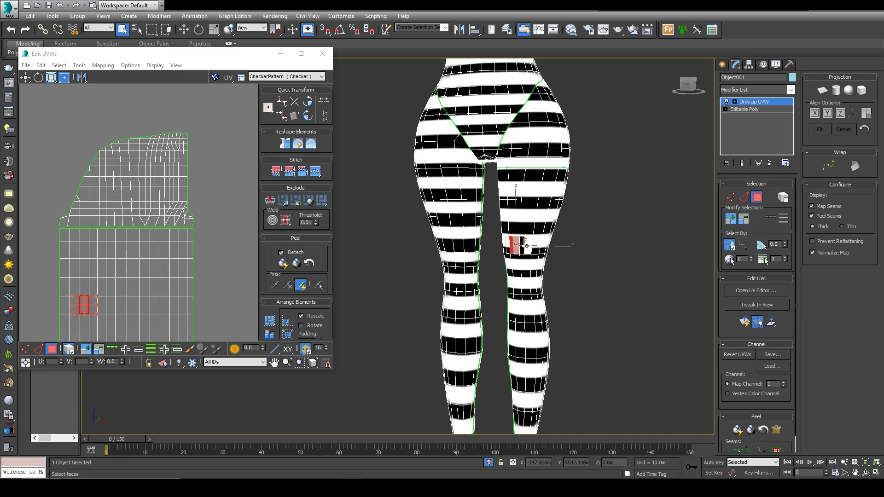
left_click(268, 76)
left_click(269, 85)
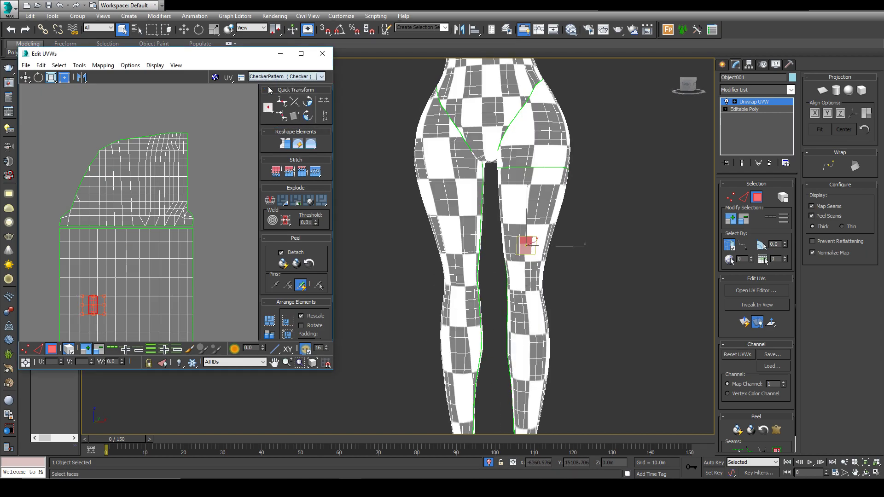
left_click(268, 77)
left_click(268, 78)
left_click(667, 303)
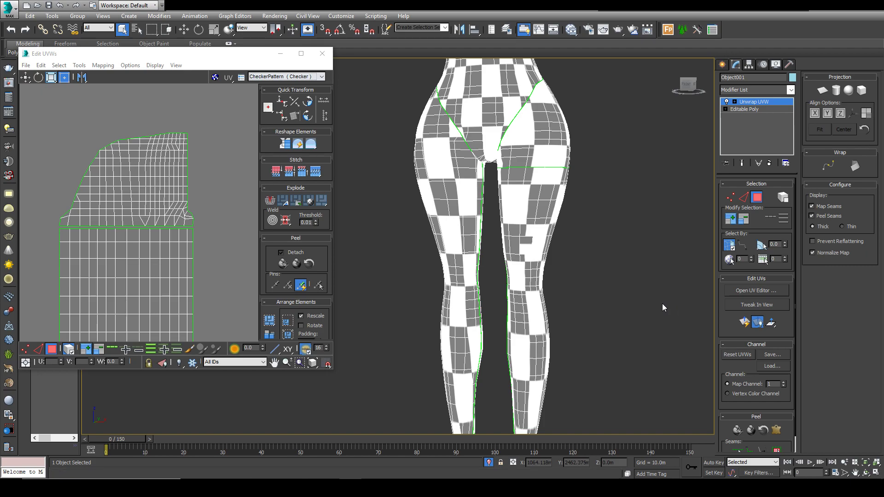
- Switch the displayed texture back to the striped Map #77 (lines.png)
left_click(269, 78)
left_click(276, 85)
left_click(280, 77)
left_click(281, 92)
left_click(278, 77)
left_click(279, 91)
- Select the two faulty thigh polygons together, detach them in the UVs, and isolate them beside the leg shell
left_click(515, 246)
left_click(527, 246, "ctrl")
left_click(284, 263)
scroll(208, 253, "down", 1)
left_click_drag(139, 284, 94, 306)
middle_click_drag(77, 271, 83, 240)
scroll(97, 276, "up", 2)
left_click(90, 284)
- Select a vertical edge of the hole in the leg shell and stitch the detached polygons to it
key("2")
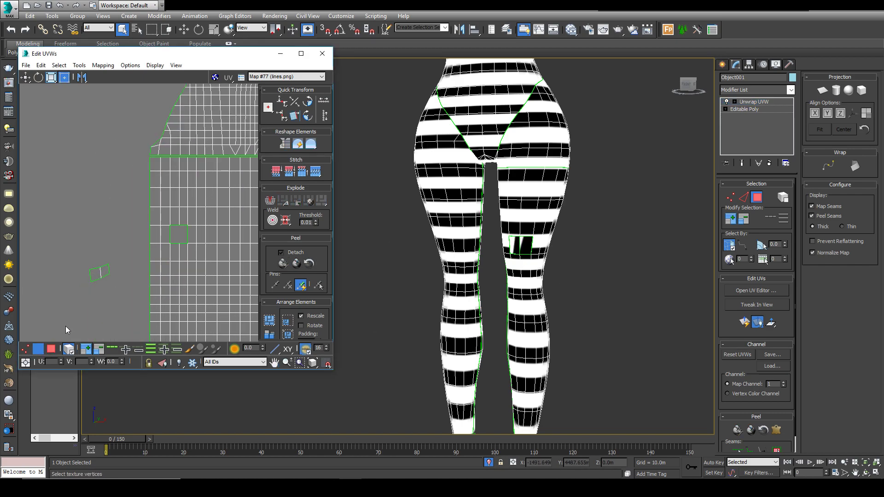
left_click(188, 236)
left_click(321, 172)
left_click_drag(188, 234, 171, 233)
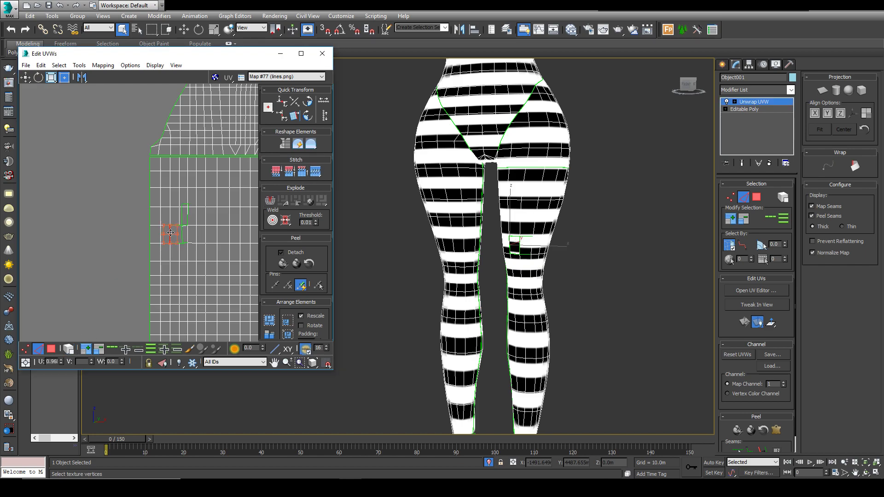
left_click(25, 81)
left_click(173, 238)
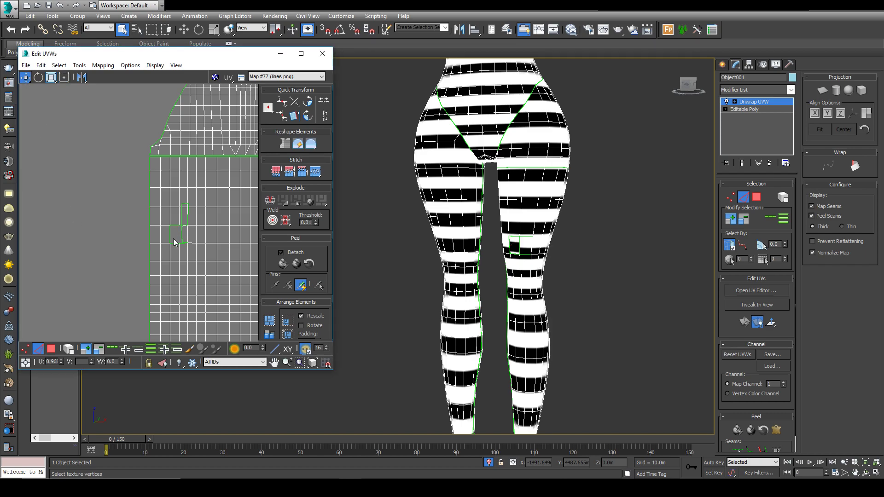
- Try to stitch the remaining open edges around the reattached thigh polygons
left_click(171, 237)
left_click(319, 173)
left_click(310, 171)
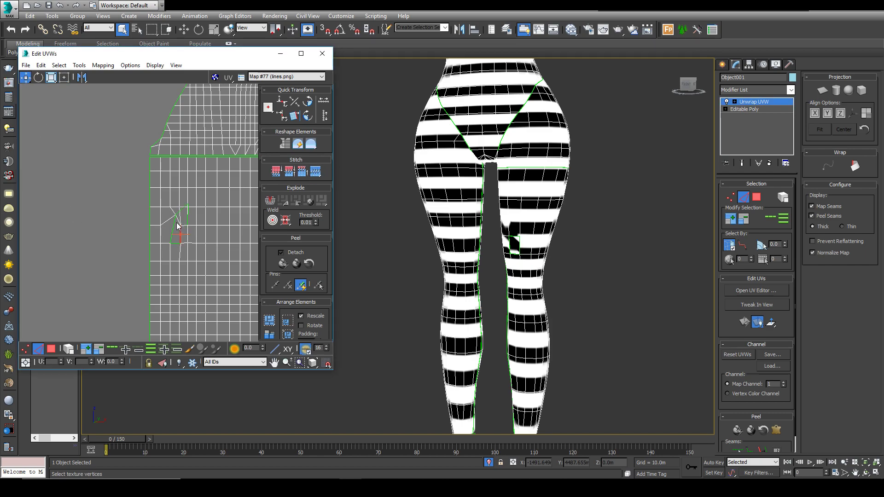
scroll(188, 234, "up", 1)
scroll(183, 201, "up", 1)
left_click(184, 195)
left_click(182, 201)
left_click(180, 234)
left_click(164, 245)
left_click(51, 349)
left_click(157, 240)
left_click(173, 249)
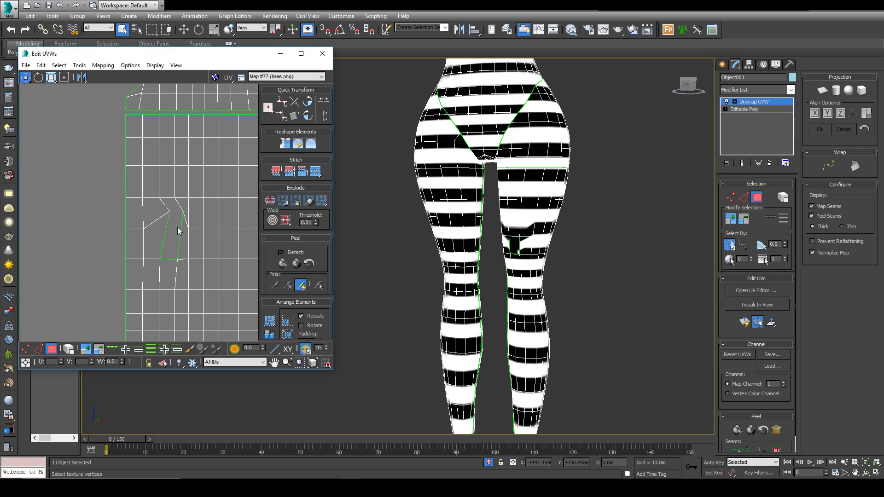
- Undo the distorting stitches around the thigh polygons
scroll(527, 251, "up", 3)
left_click(508, 249)
left_click(218, 306)
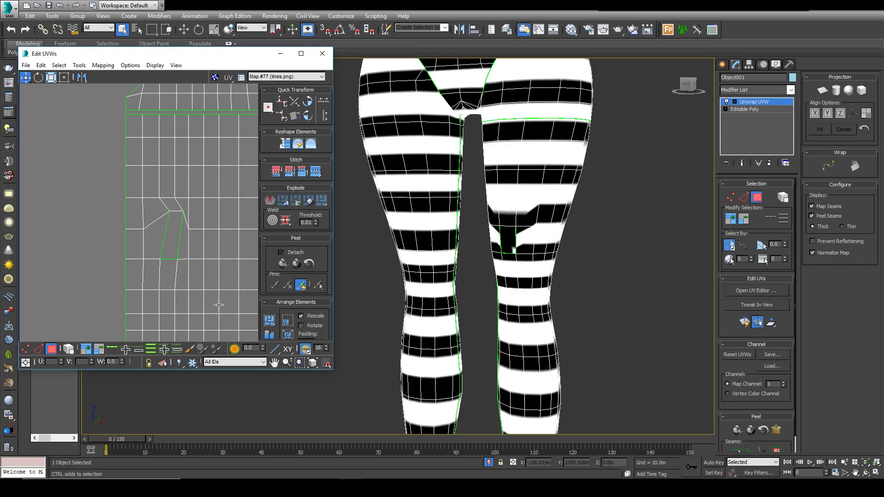
key("ctrl+z")
key("ctrl+z")
key("ctrl+z")
key("ctrl+z")
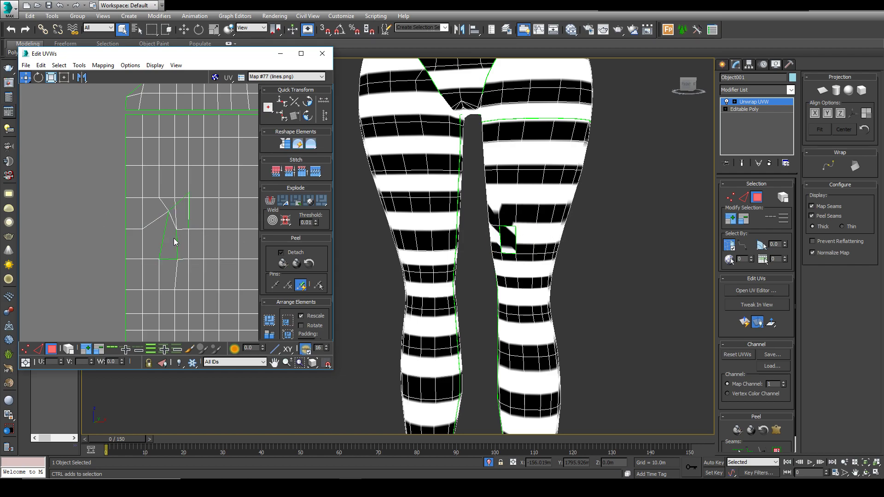
key("ctrl+z")
key("ctrl+z")
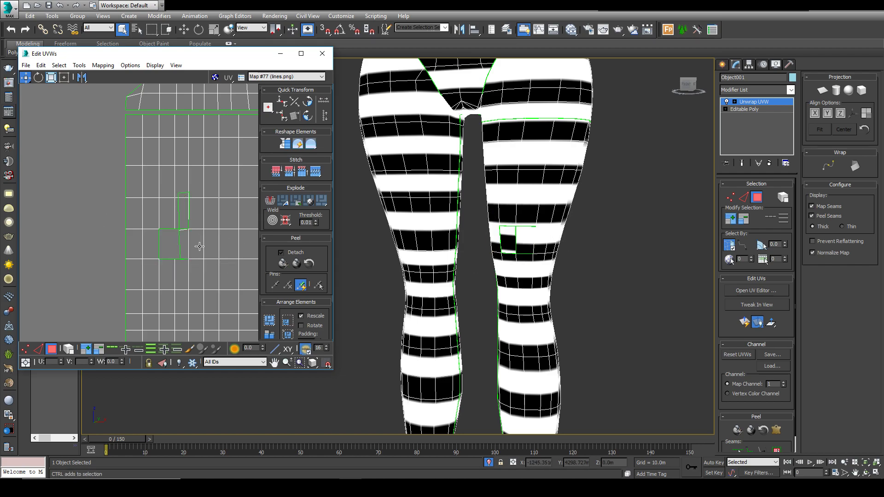
scroll(175, 257, "down", 2)
left_click_drag(180, 244, 115, 253)
key("ctrl+z")
key("ctrl+z")
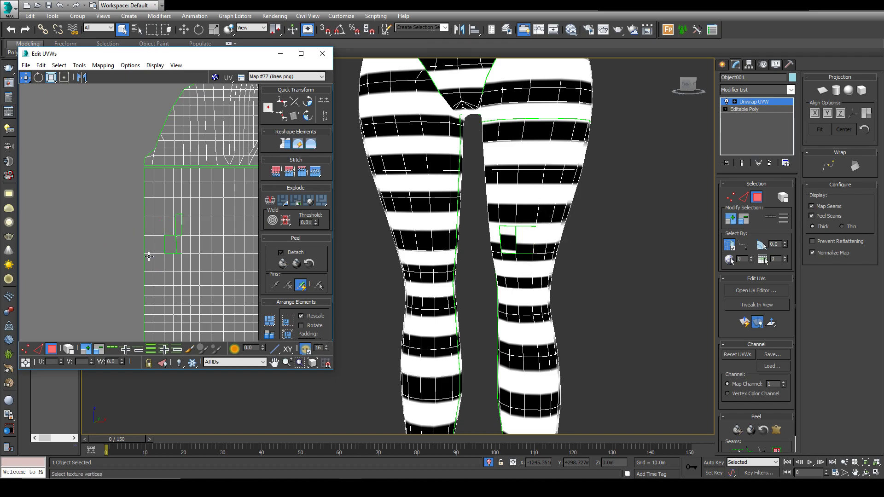
- Select the two overlapping thigh polygons in the leg grid and move them outside the leg shell
left_click(175, 240)
left_click(181, 229, "ctrl")
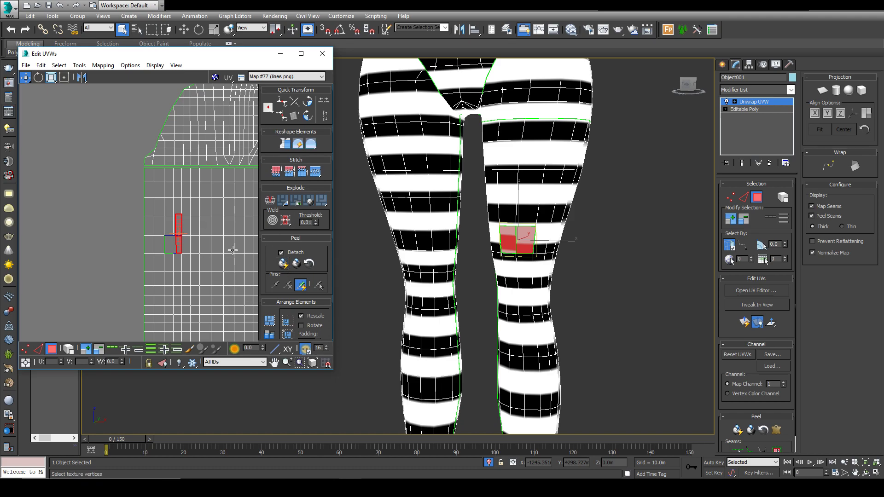
left_click_drag(176, 233, 78, 251)
key("ctrl+z")
left_click(527, 251)
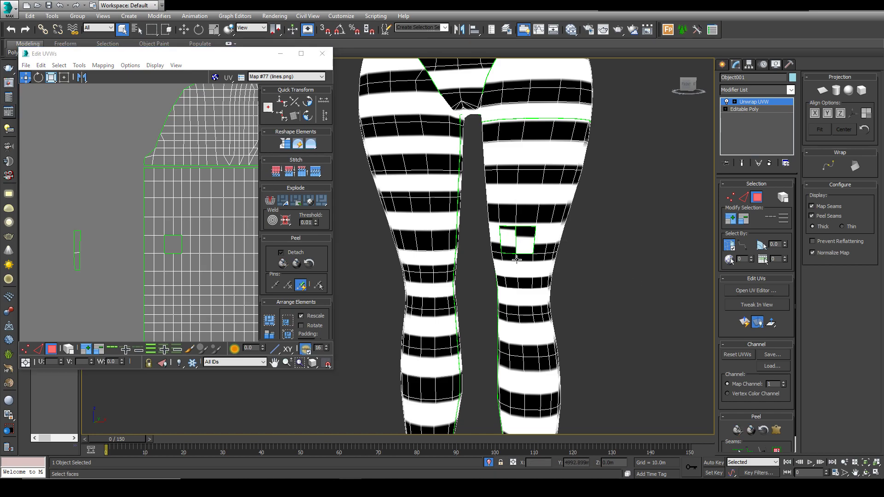
- Select an edge on the boundary between the hip and leg shells and stitch it
scroll(179, 328, "down", 2)
middle_click_drag(95, 286, 41, 252)
scroll(40, 252, "up", 1)
left_click(38, 349)
scroll(99, 231, "up", 3)
left_click(88, 171)
left_click(304, 173)
- Select the remaining edges along the boundary between the hip and leg shells and stitch them together
middle_click_drag(192, 177, 70, 195)
left_click(179, 189)
left_click(304, 175)
double_click(162, 189)
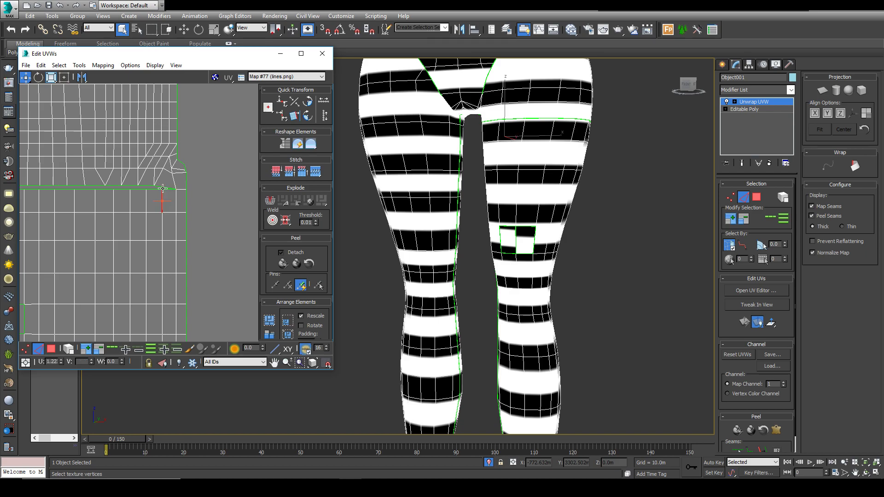
double_click(153, 190)
left_click(303, 172)
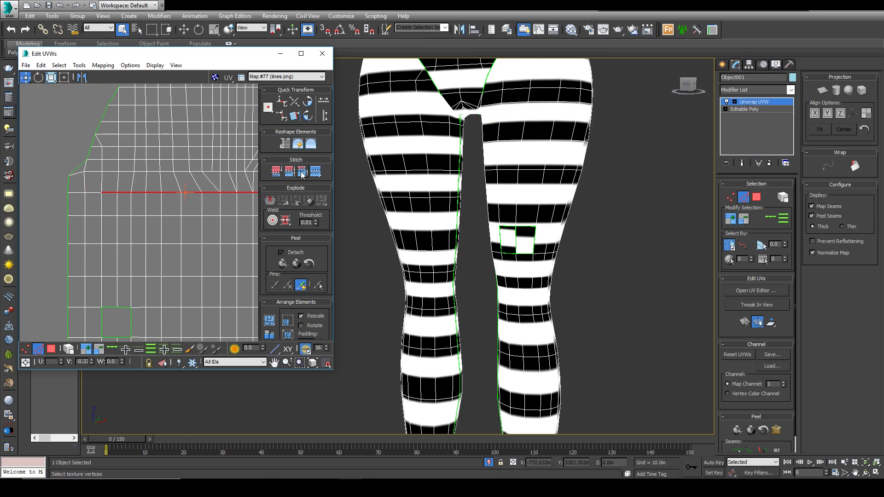
middle_click_drag(243, 264, 145, 266)
scroll(144, 265, "down", 1)
left_click(174, 262)
scroll(174, 262, "down", 3)
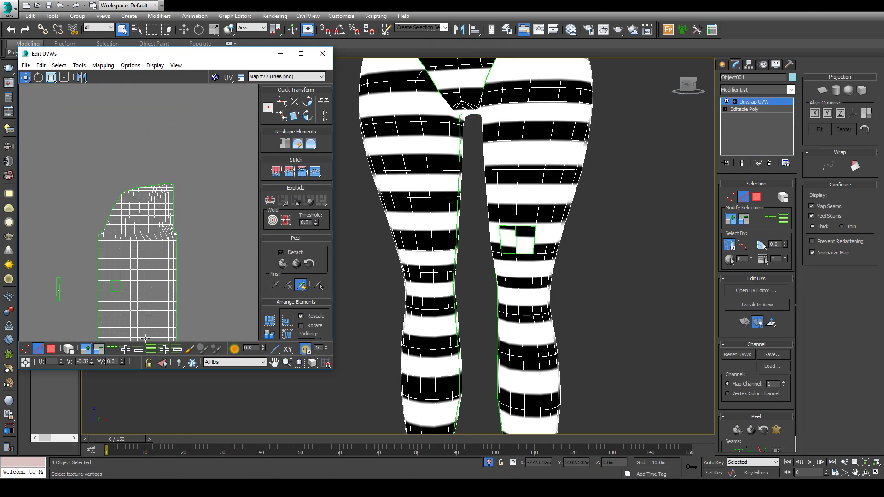
- Switch to whole-element polygon selection and select the stitched hip-and-leg shell
middle_click_drag(534, 133, 392, 225)
scroll(440, 218, "down", 6)
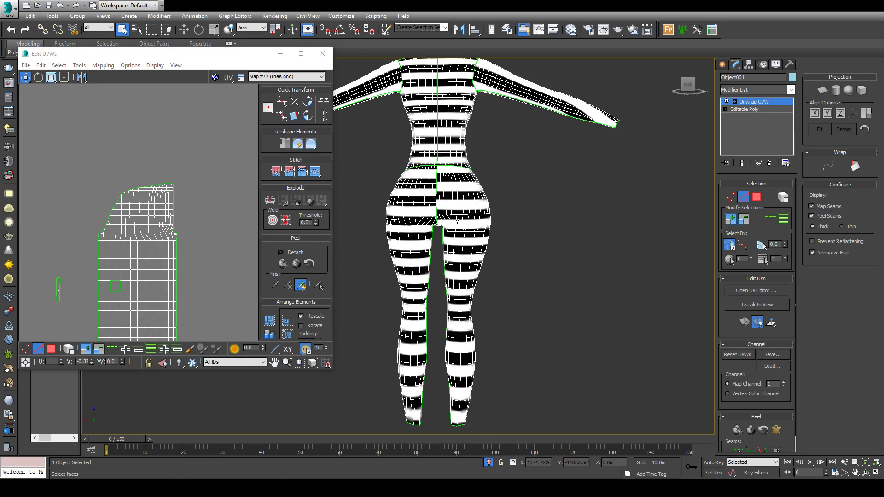
scroll(105, 269, "down", 6)
middle_click_drag(52, 200, 114, 208)
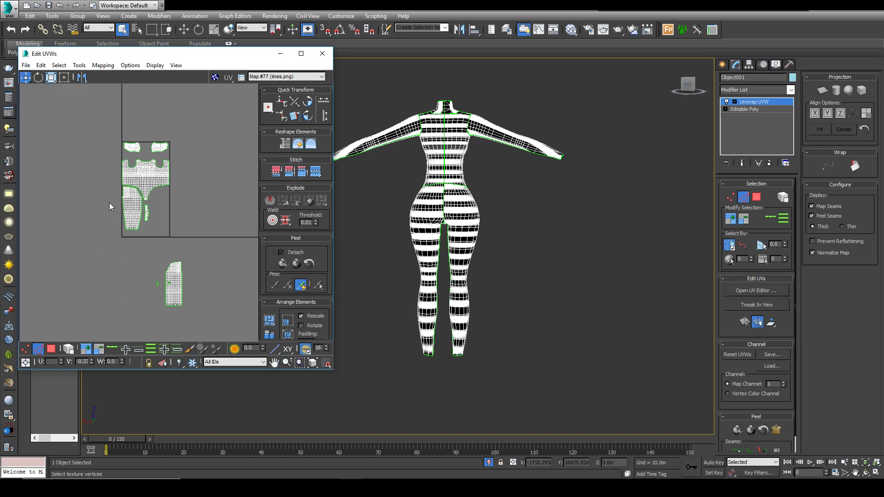
scroll(114, 206, "up", 2)
middle_click_drag(147, 179, 95, 121)
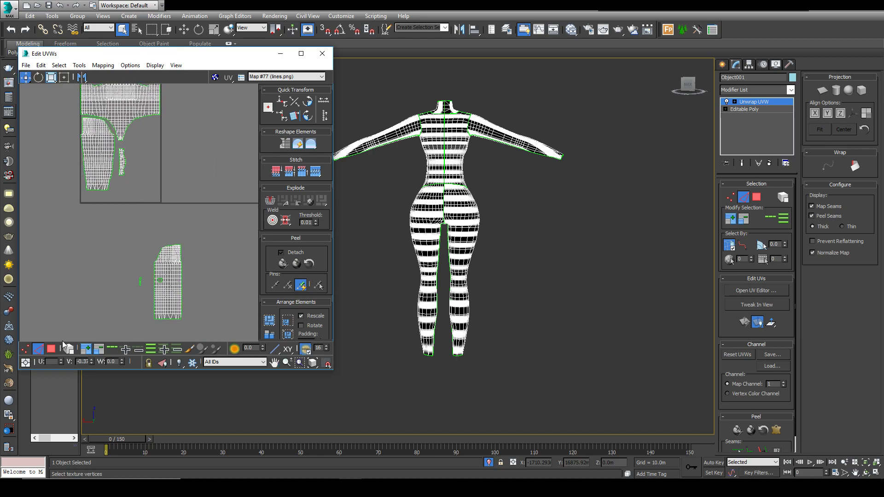
left_click(51, 349)
left_click(69, 349)
scroll(156, 282, "up", 3)
left_click(172, 253)
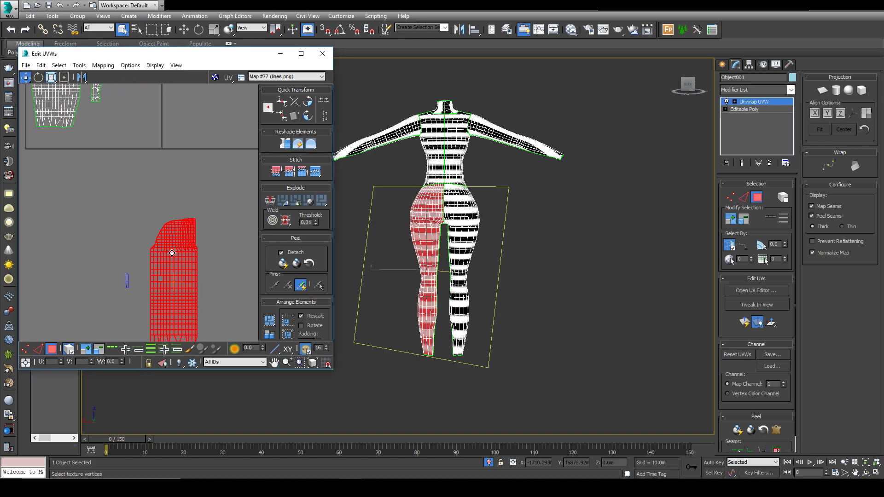
scroll(178, 266, "down", 2)
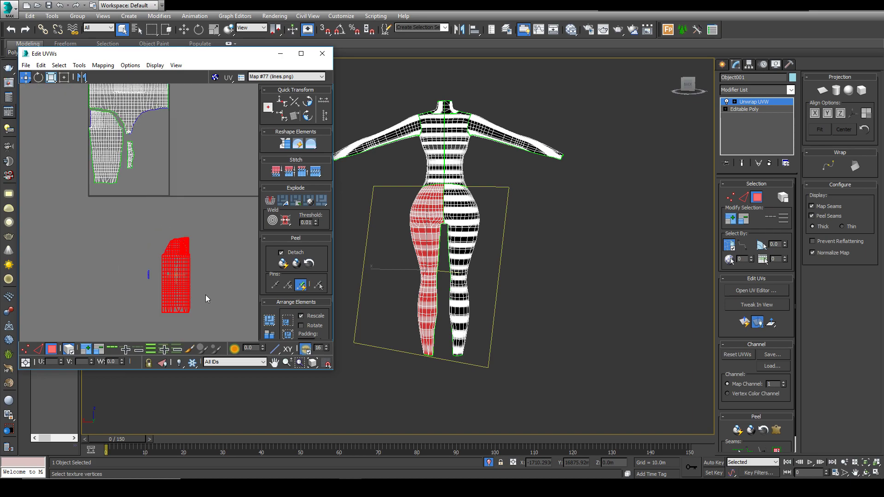
- Try to move the stitched leg shell to a new spot and undo the moves
mouse_move(184, 233)
left_mouse_down()
mouse_move(186, 250)
mouse_move(179, 242)
left_mouse_up()
key("ctrl+z")
left_click_drag(173, 278, 186, 252)
key("ctrl+z")
- Move the torso shell, the narrow strip and both arm shells outside the texture tile
left_click(111, 144)
middle_click_drag(211, 202, 192, 231)
scroll(163, 220, "down", 2)
left_click(145, 175)
left_click_drag(141, 172, 248, 184)
left_click(129, 220)
middle_click_drag(139, 230, 72, 266)
left_click_drag(62, 256, 180, 177)
left_click_drag(95, 183, 193, 128)
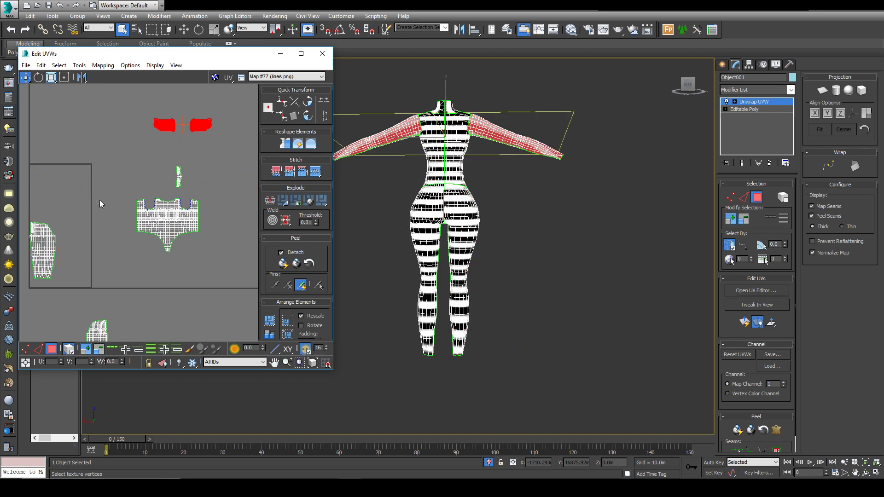
left_click(100, 199)
middle_click_drag(99, 201, 109, 207)
- Select the entire stitched leg shell below the texture tile
left_click_drag(38, 266, 111, 332)
left_click(122, 299)
middle_click_drag(124, 287, 182, 225)
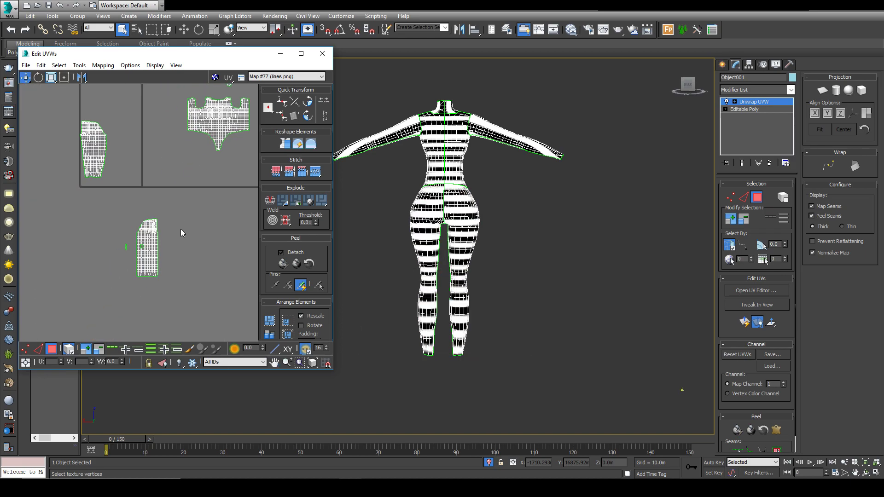
left_click(147, 245)
scroll(153, 240, "up", 4)
left_click(198, 266)
left_click(148, 251)
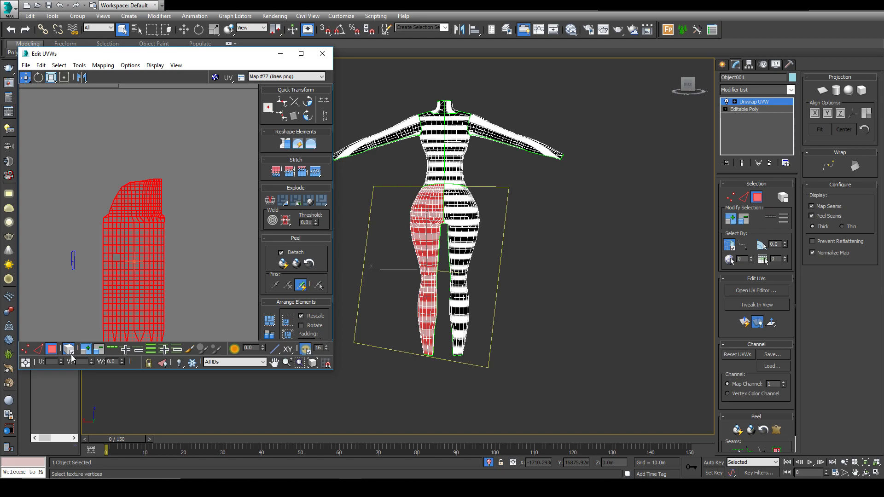
left_click(194, 278)
scroll(184, 248, "down", 2)
left_click(150, 230)
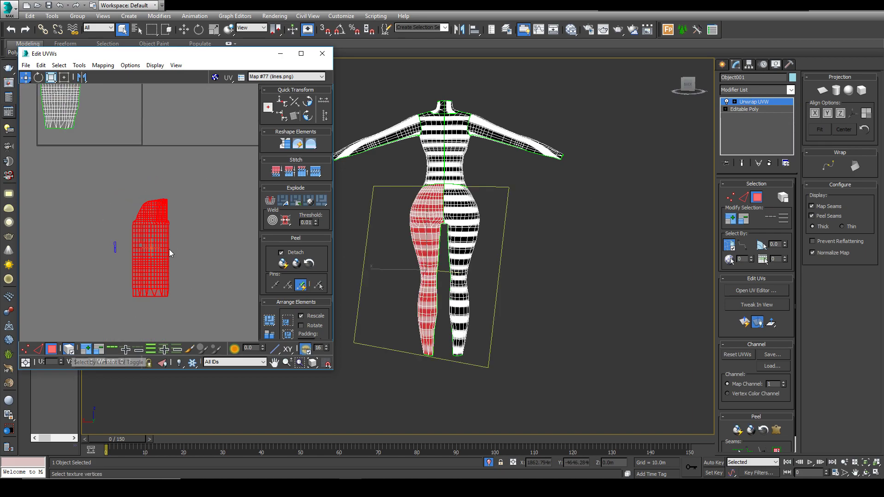
- Add an Edit Poly modifier above the Unwrap UVW and enter its polygon level with the leg selected
left_click(763, 91)
key("e")
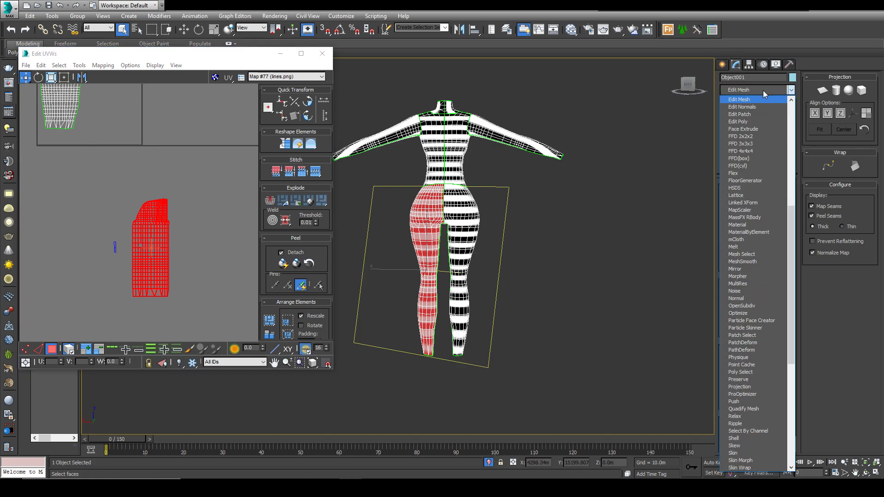
left_click(764, 121)
left_click(767, 255)
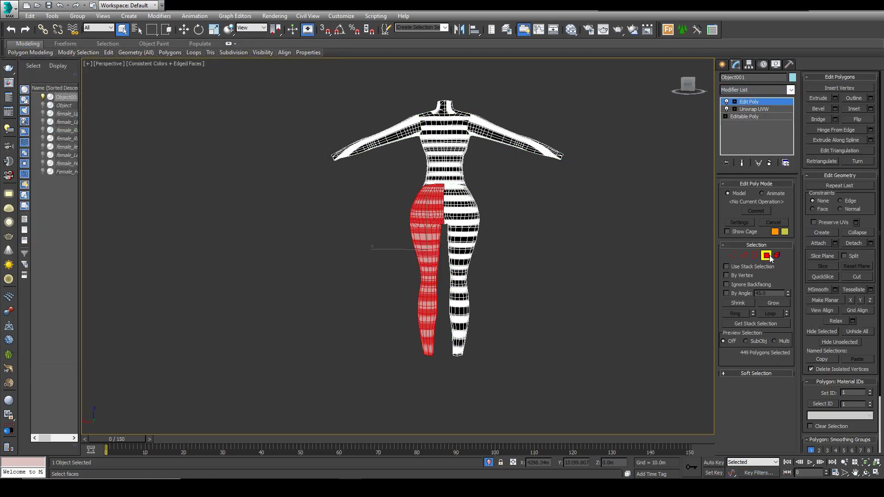
- Set the material ID of the selected leg polygons to 2
middle_click_drag(352, 252, 653, 266, "alt")
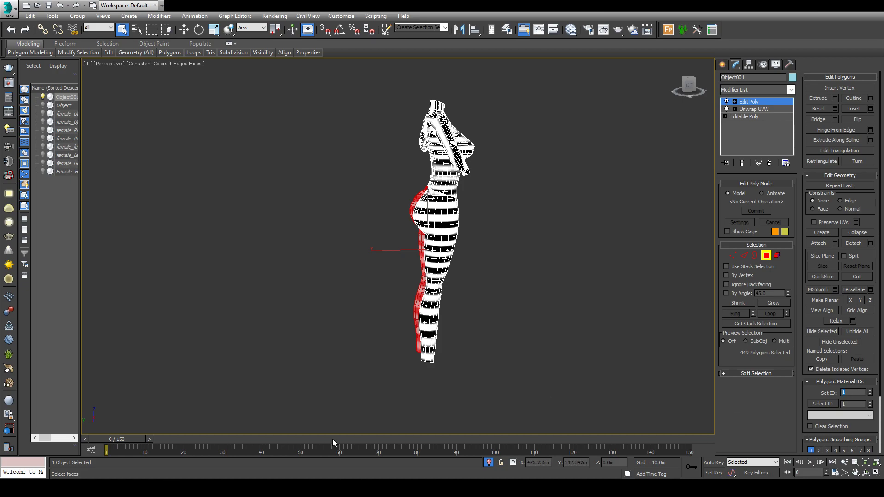
type("69")
key("Return")
middle_click_drag(509, 237, 755, 233, "alt")
key("BackSpace")
key("BackSpace")
type("2")
key("Return")
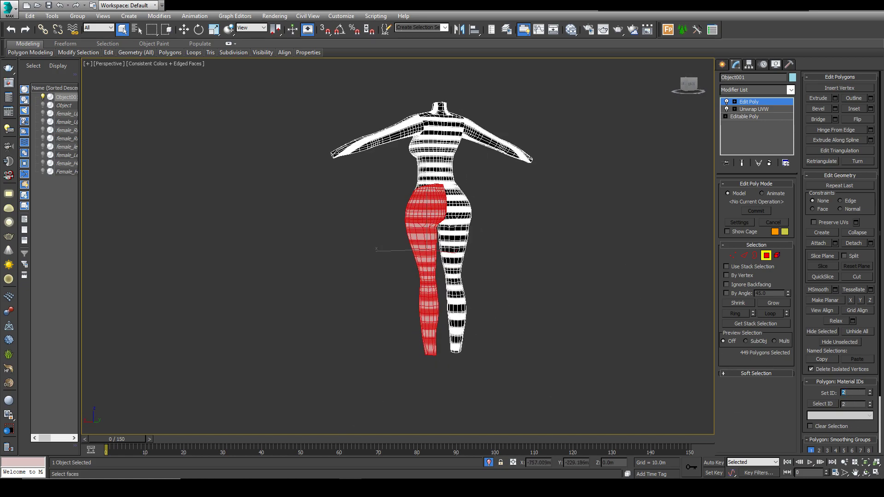
- Try a new Unwrap UVW modifier above the Edit Poly with its UV editor open, and remove it again
left_click(763, 90)
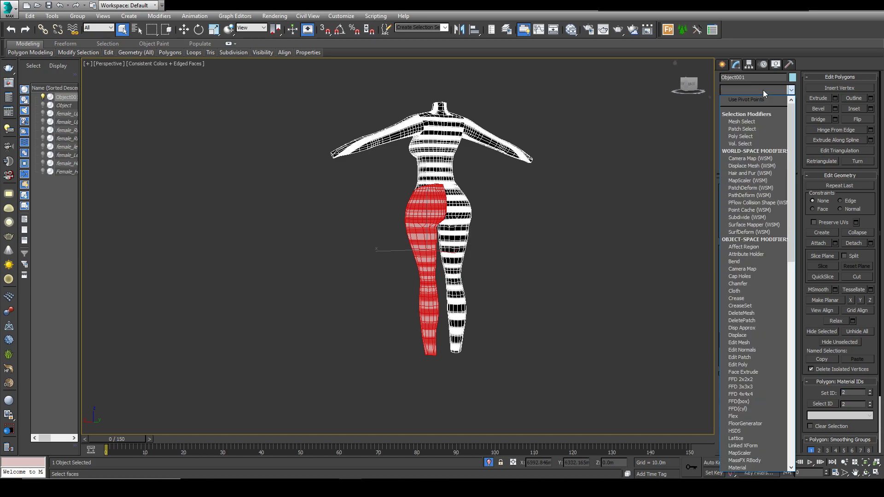
key("u")
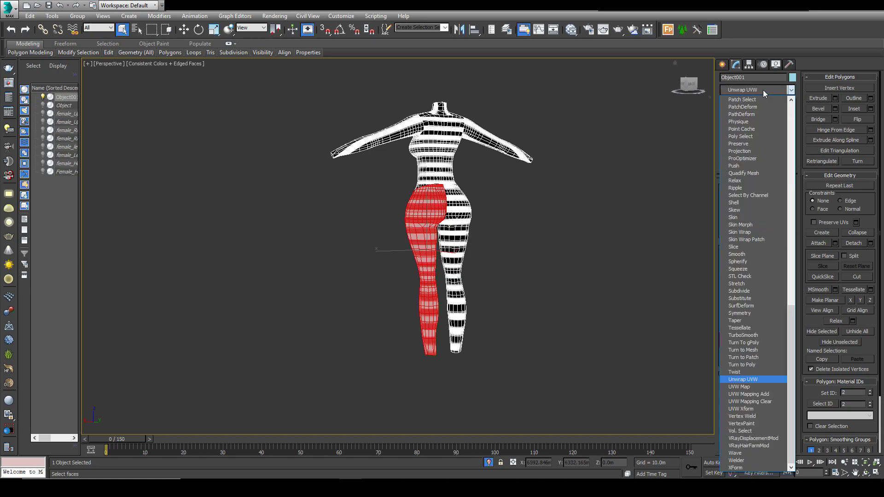
left_click(759, 382)
left_click(756, 290)
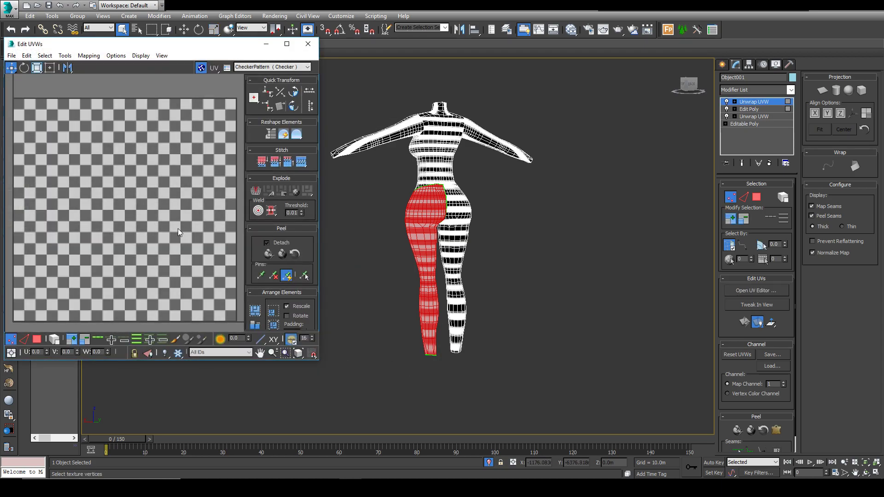
left_click(770, 102)
left_click(769, 163)
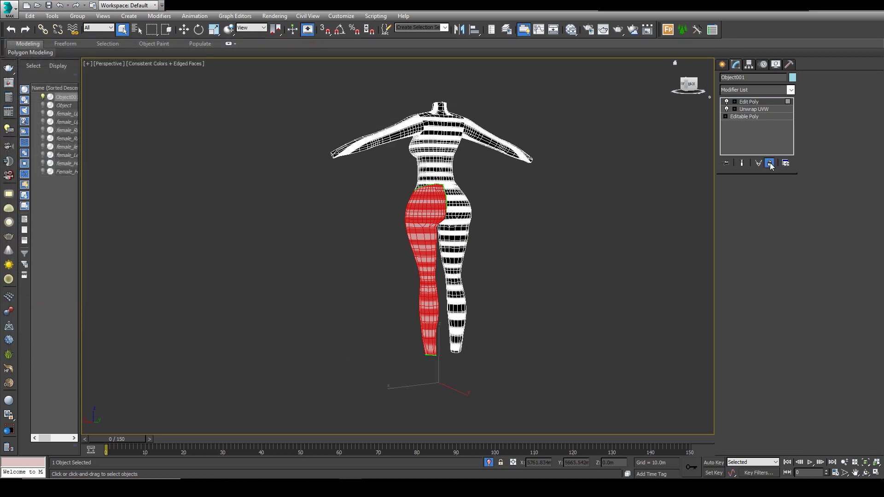
- Add another Edit Poly modifier and collapse the whole modifier stack into an editable poly
left_click(755, 89)
left_click(755, 90)
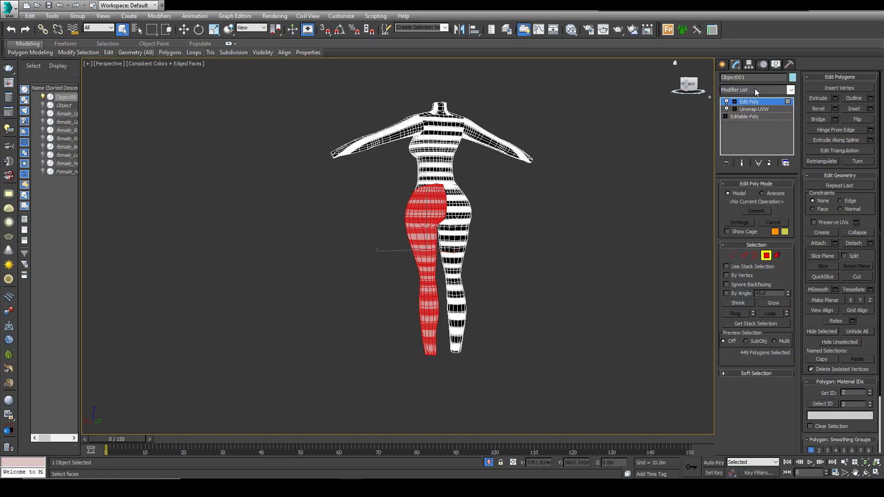
key("e")
left_click(757, 90)
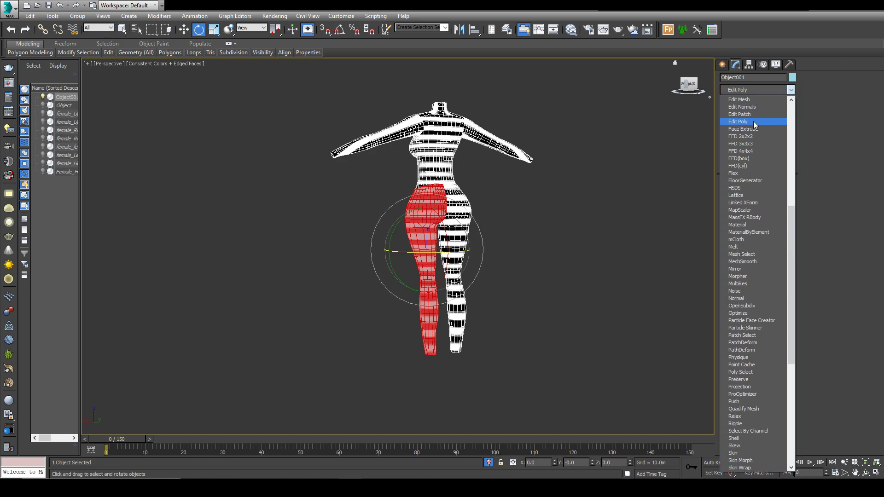
left_click(755, 118)
left_click(766, 256)
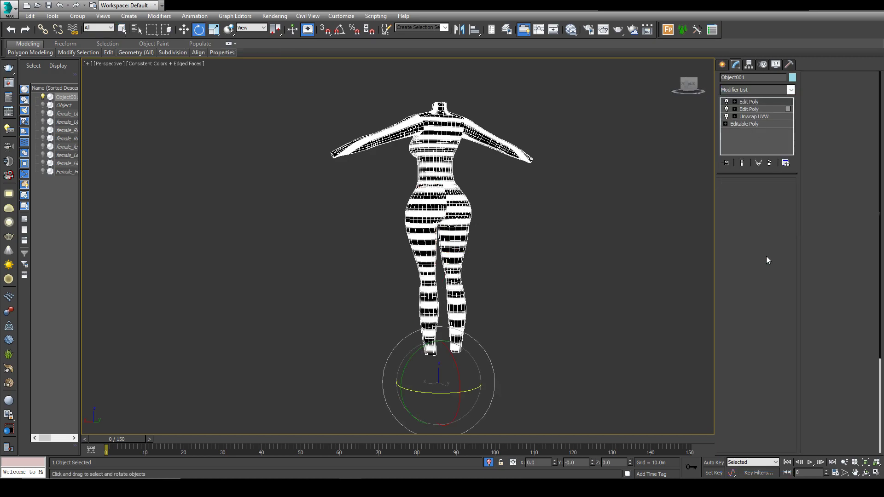
right_click(763, 103)
left_click(810, 192)
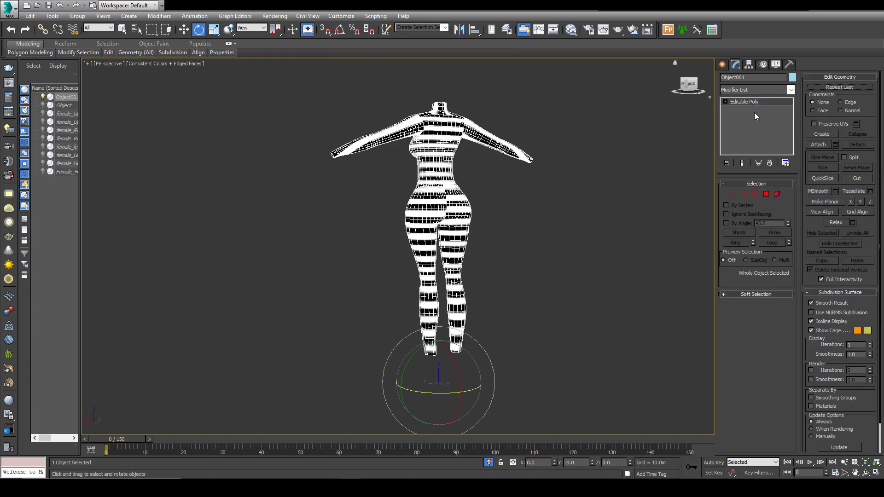
- Apply an Unwrap UVW modifier to the collapsed body mesh and open its UV editor
left_click(746, 93)
scroll(755, 276, "down", 5)
left_click(739, 382)
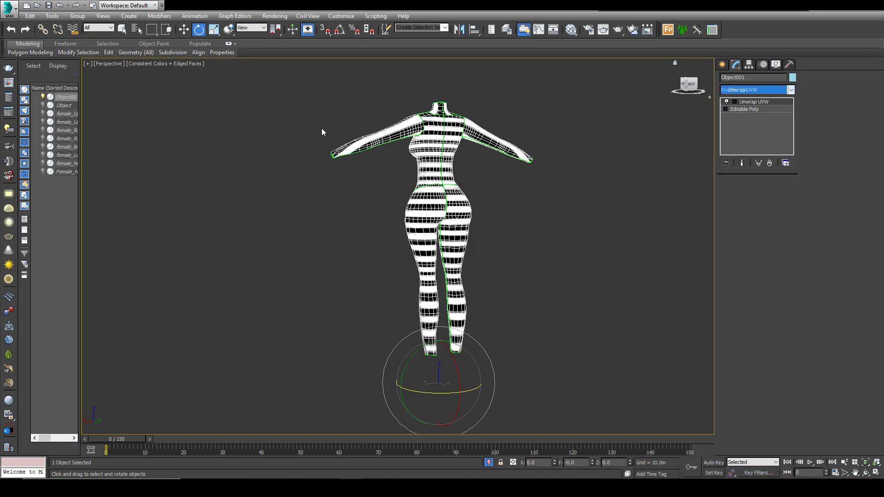
left_click(740, 292)
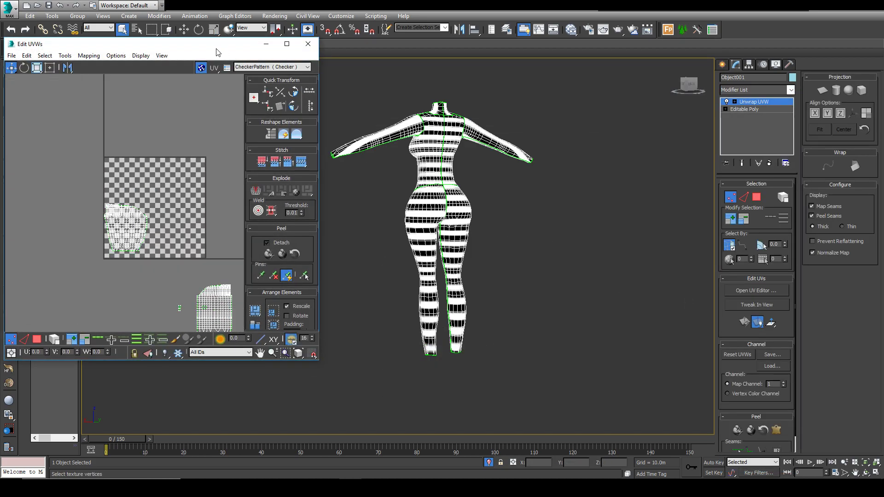
- In the unwrap options, set the render height to 512 and enable the custom bitmap size
left_click_drag(66, 178, 21, 178)
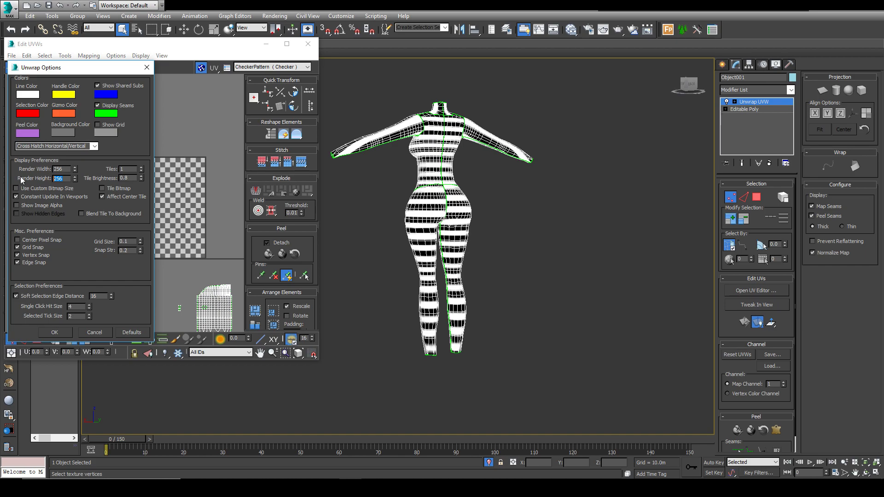
type("512")
key("Return")
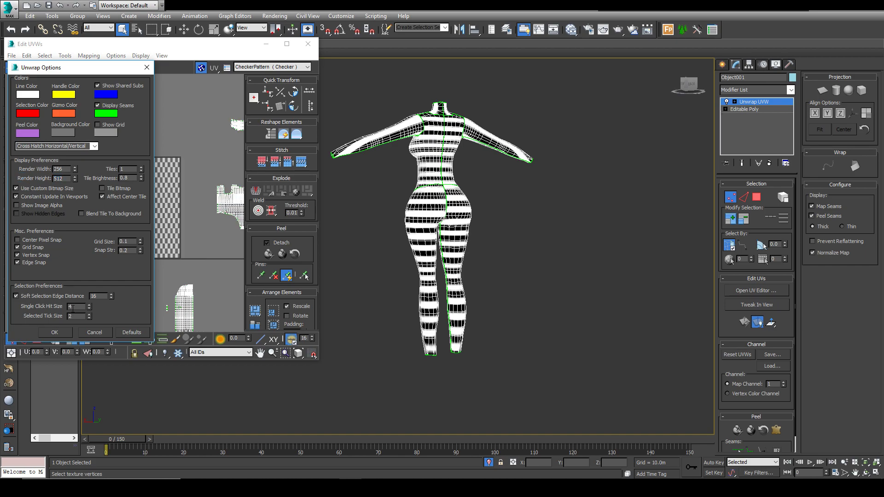
left_click(61, 335)
- Enable whole-element polygon selection in the new UV editor and select the stitched leg shell
left_click(55, 340)
left_click(37, 340)
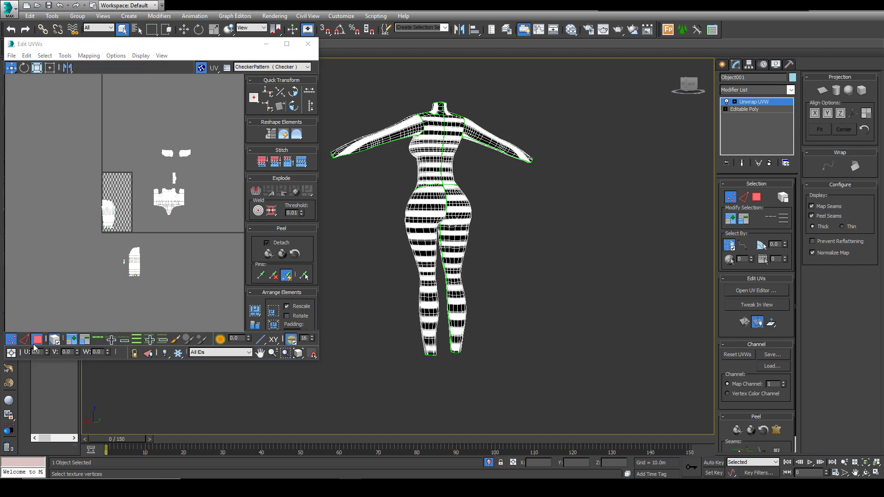
scroll(128, 248, "up", 3)
left_click(140, 263)
- Filter the UV shells by material ID 2, check ID 1, and show all IDs again
left_click(221, 352)
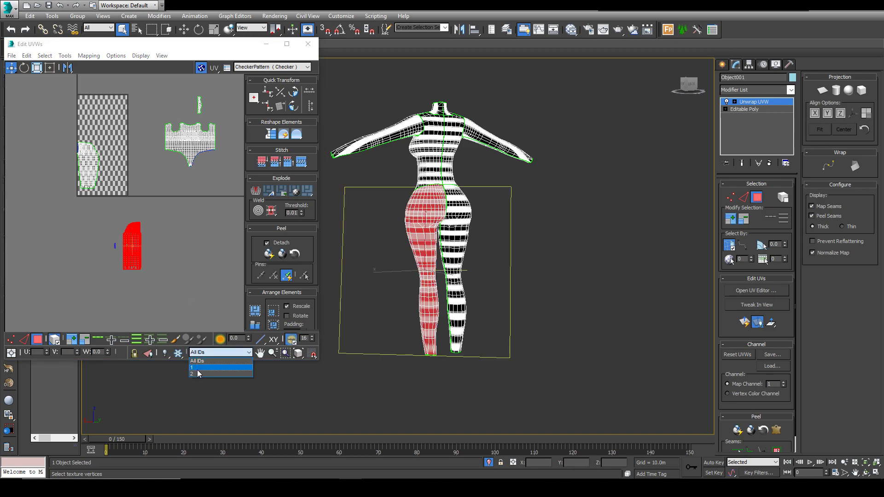
left_click(216, 371)
left_click(221, 352)
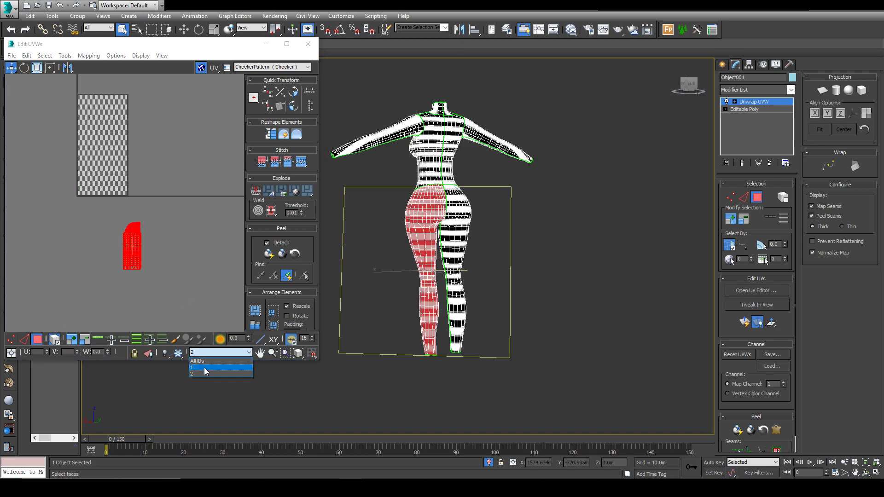
left_click(230, 365)
left_click(221, 352)
left_click(221, 359)
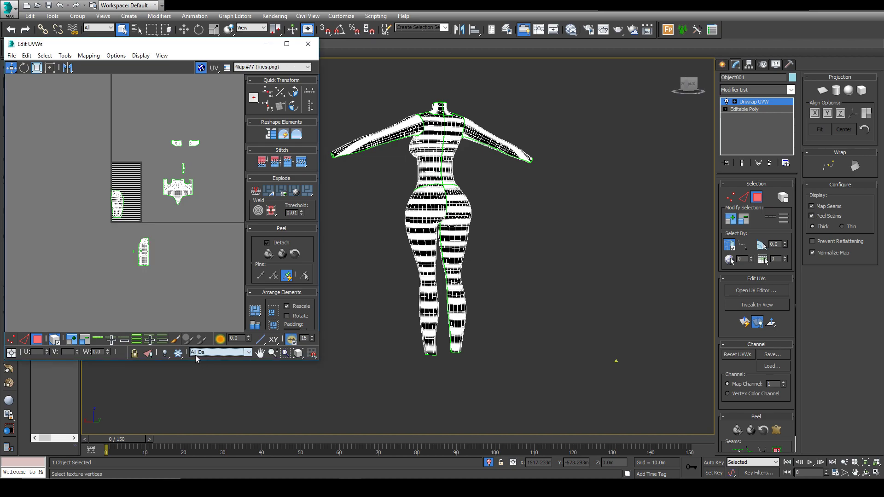
- Try to stitch the selected leg shell's shared edges and undo the stitch
scroll(137, 252, "up", 2)
left_click(154, 253)
left_click(302, 162)
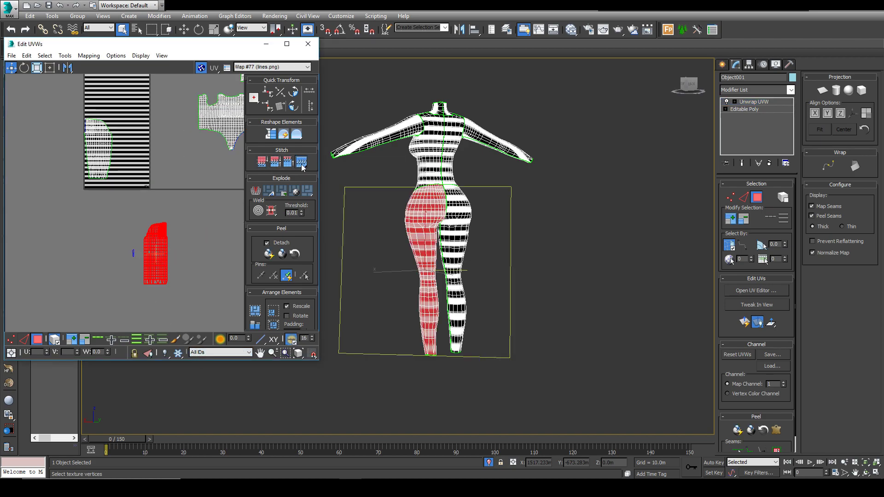
key("ctrl+z")
- Move the stitched leg shell sideways so it sits beneath the texture tile
left_click_drag(148, 262, 126, 253)
left_click(154, 262)
scroll(168, 241, "down", 2)
middle_click_drag(391, 289, 359, 288, "alt")
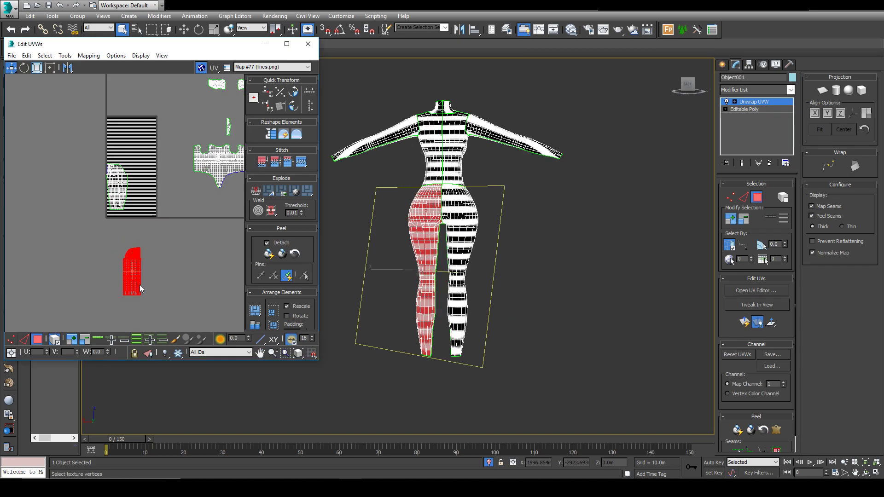
- Hide the lines.png texture background in the UV editor while keeping that map as the chosen one
left_click(247, 69)
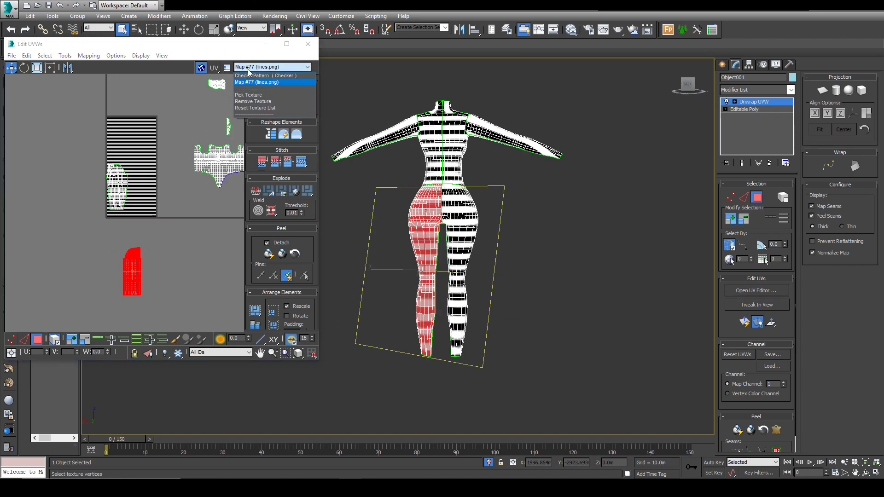
left_click(249, 83)
left_click(202, 70)
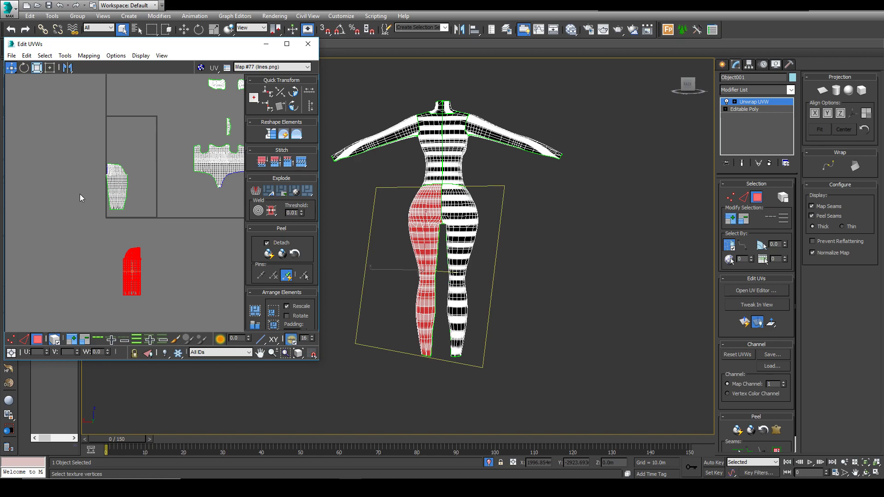
- Select both leg shells and pack them together into the texture tile
left_click_drag(95, 179, 173, 349)
left_click(79, 294)
scroll(289, 293, "down", 2)
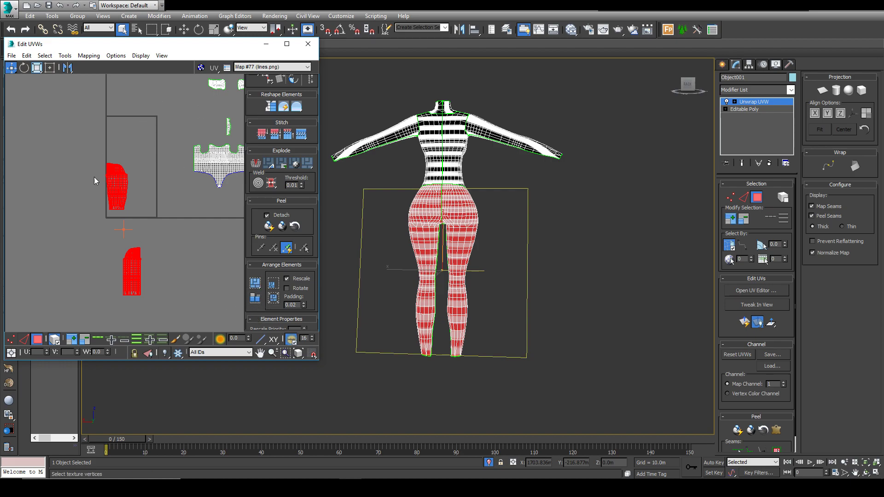
left_click(275, 303)
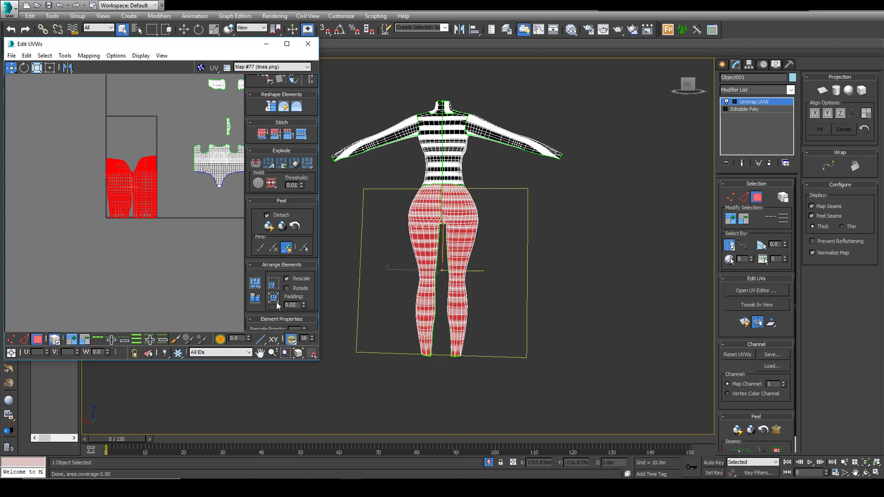
- Examine the packed leg shells and compare the stripe scale on both legs from the back and front
left_click(86, 263)
scroll(114, 215, "up", 5)
middle_click_drag(161, 229, 130, 283)
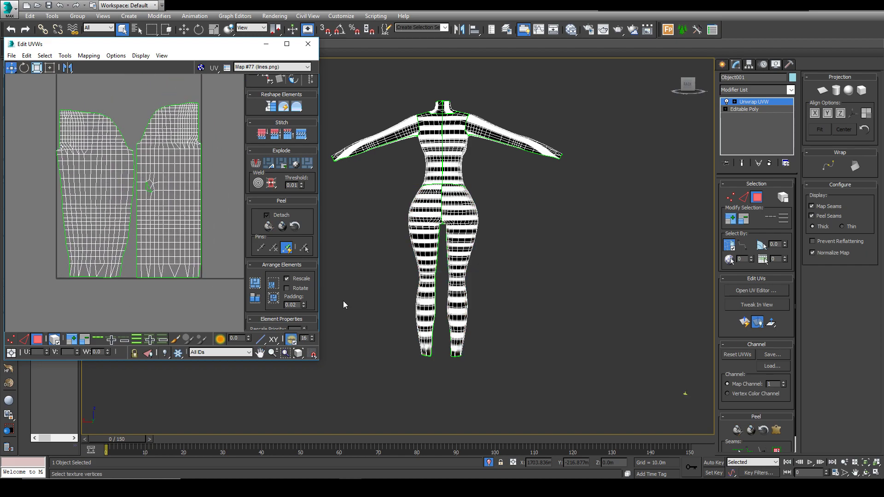
scroll(496, 208, "up", 4)
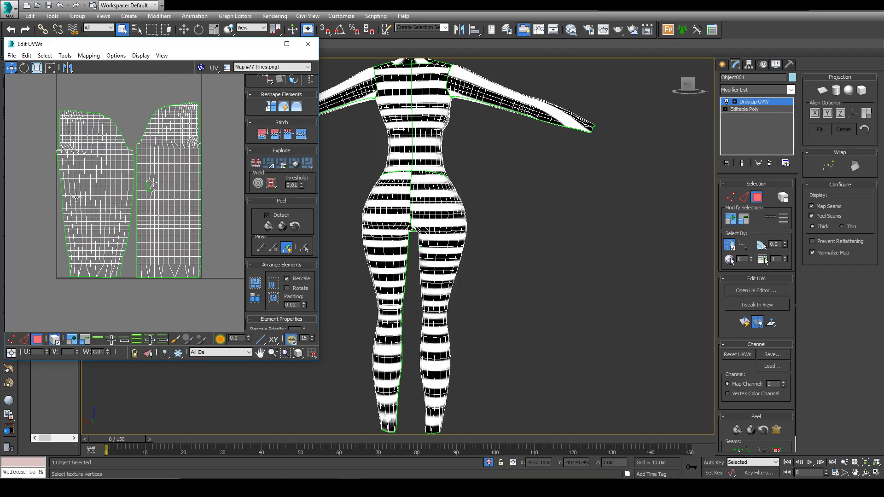
middle_click_drag(195, 125, 210, 154)
left_click_drag(82, 108, 246, 326)
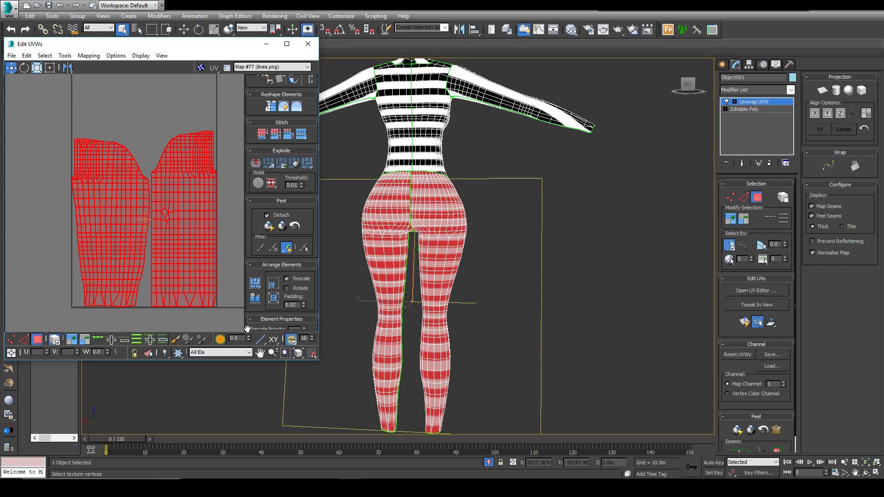
left_click(239, 220)
middle_click_drag(396, 265, 542, 272, "alt")
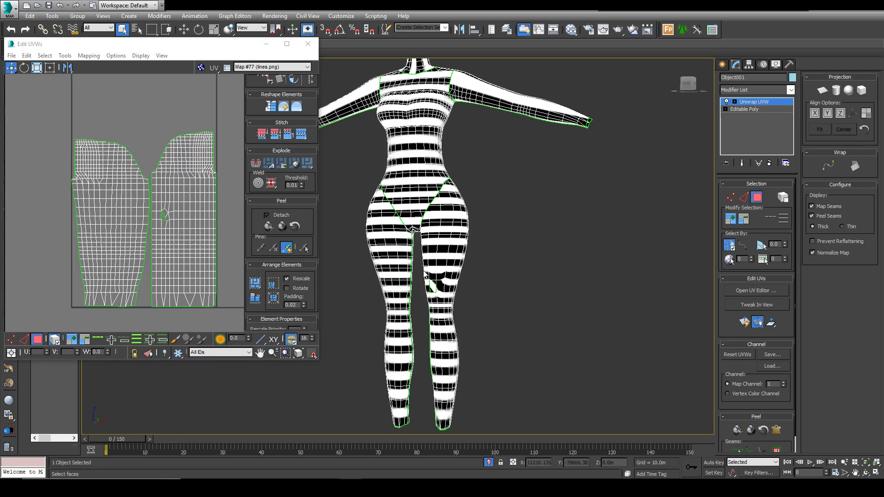
scroll(465, 271, "up", 3)
middle_click_drag(466, 271, 462, 279, "alt")
- Highlight the polygons around the distorted stripes at the knee and locate them in the leg's UV shell
left_click_drag(498, 275, 422, 326)
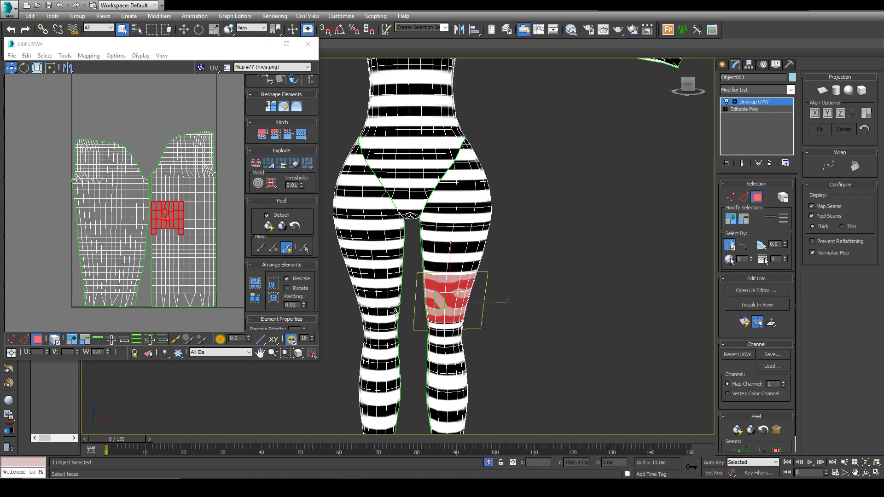
middle_click_drag(516, 276, 527, 276, "alt")
left_click(532, 276)
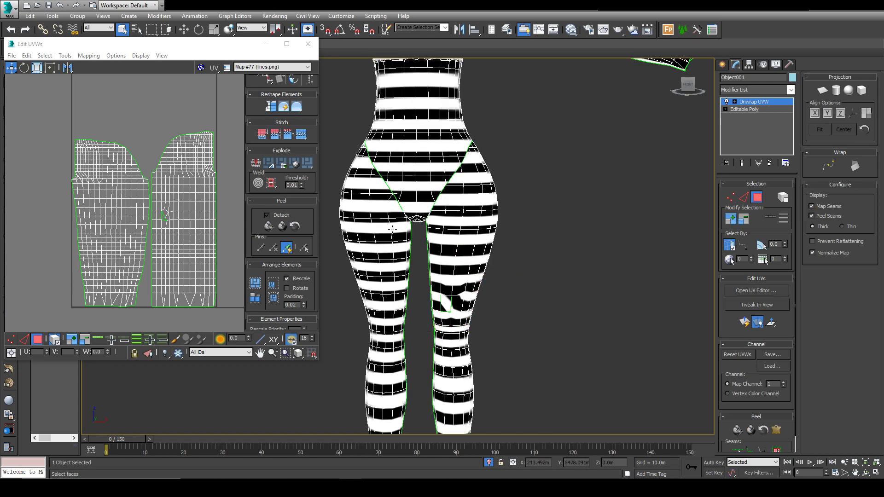
left_click(487, 212)
left_click(460, 292)
scroll(388, 285, "down", 4)
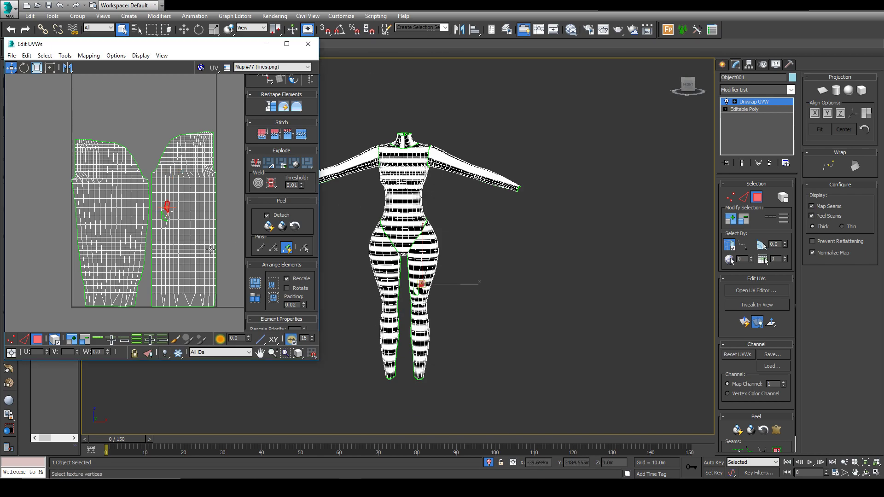
mouse_move(511, 281)
middle_mouse_down("alt")
mouse_move(543, 282)
mouse_move(509, 277)
middle_mouse_up("alt")
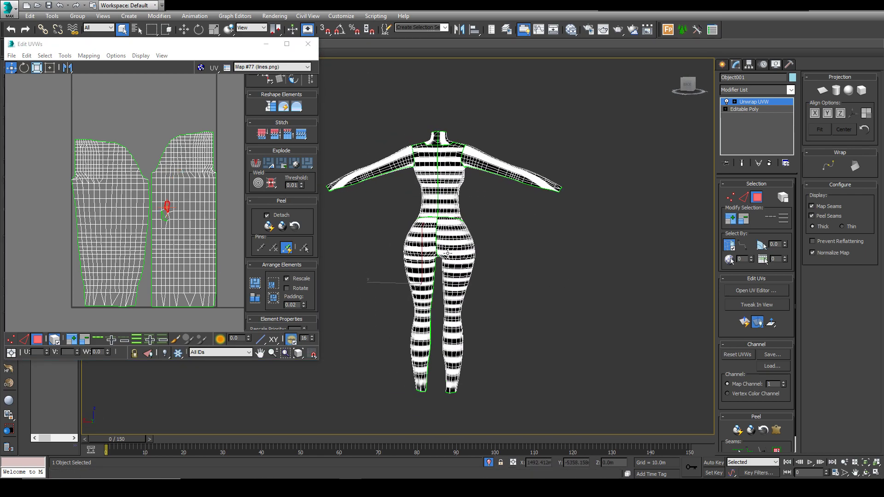
scroll(457, 253, "up", 4)
- Check which leg each shell covers by selecting the two leg shells together and individually
left_click_drag(25, 123, 186, 236)
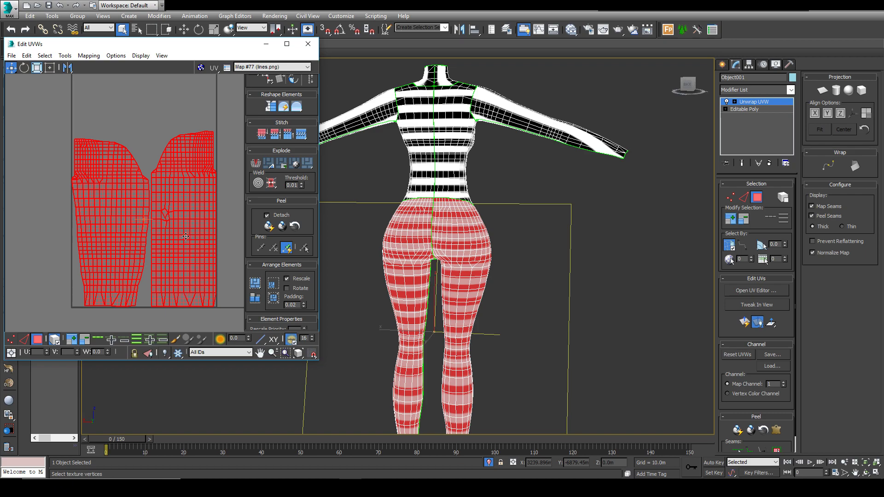
left_click(233, 176)
left_click_drag(184, 89, 220, 304)
left_click_drag(90, 112, 137, 203)
scroll(158, 209, "down", 3)
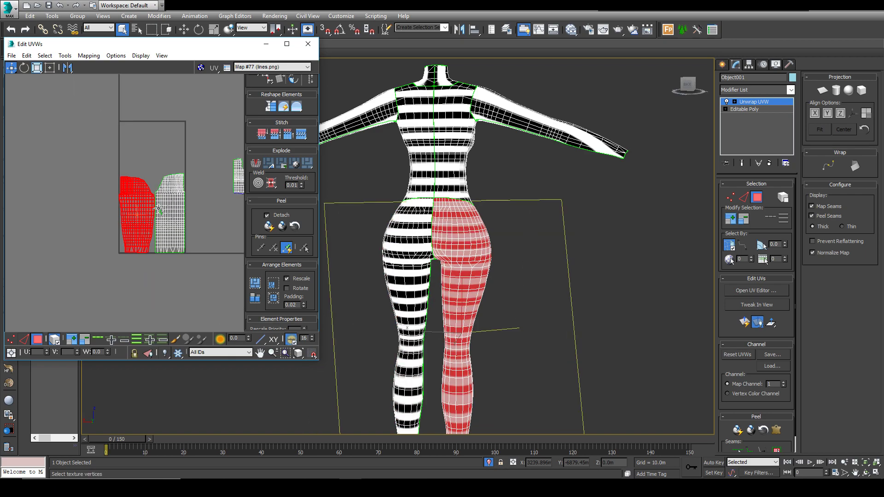
- Select both arm shells together with both leg shells and pack them into the texture tile
middle_click_drag(133, 227, 68, 238)
scroll(69, 237, "down", 2)
left_click_drag(197, 125, 223, 144)
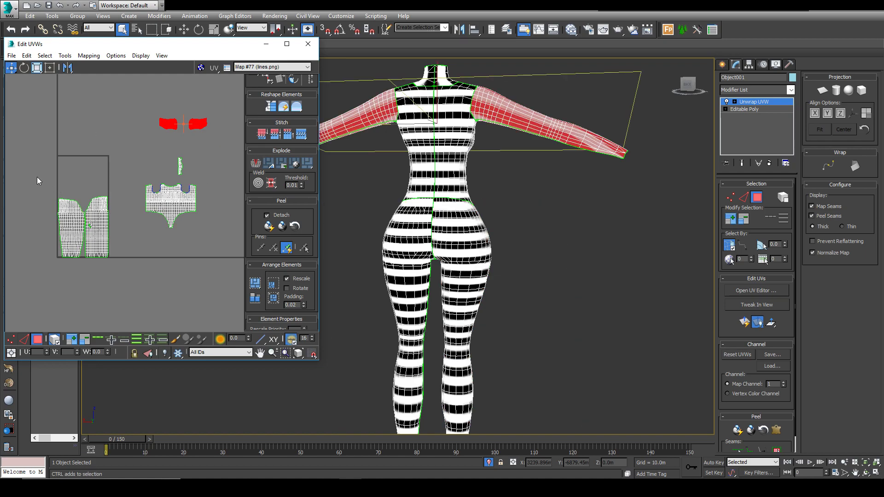
left_click_drag(37, 177, 108, 384, "ctrl")
left_click(275, 299)
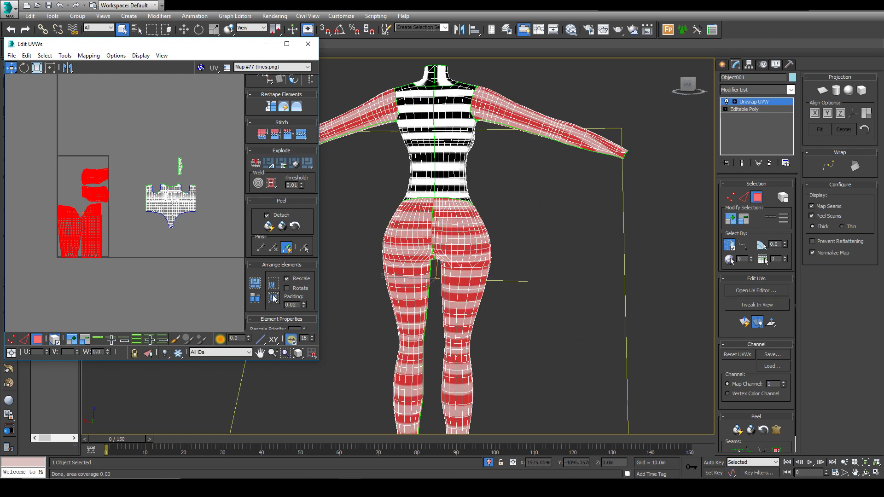
- Examine the packed arm and leg shells and compare their stripe density around the whole body
left_click(151, 278)
middle_click_drag(96, 244, 138, 252)
scroll(137, 252, "up", 4)
middle_click_drag(483, 206, 486, 208)
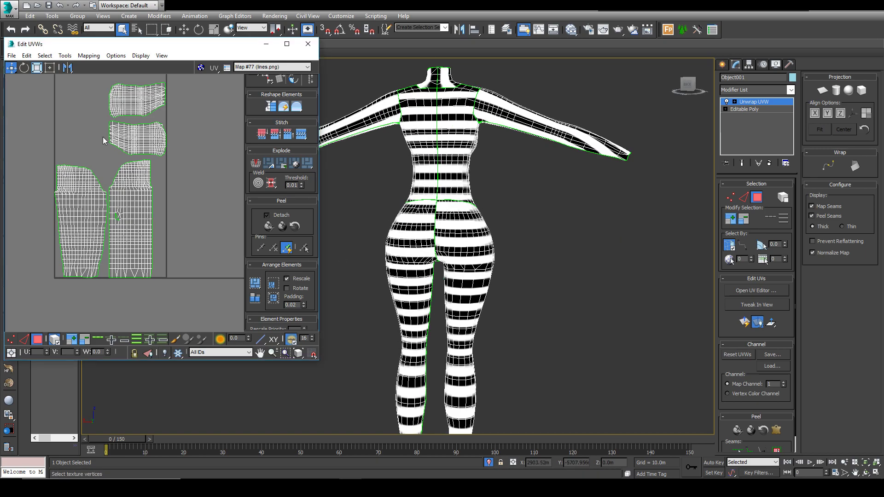
scroll(103, 137, "up", 3)
scroll(104, 137, "down", 3)
middle_click_drag(89, 180, 93, 196)
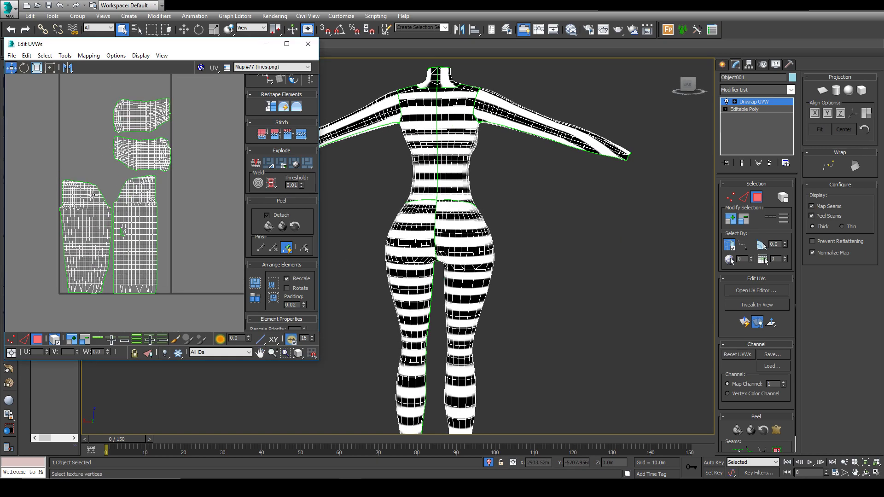
left_click_drag(199, 217, 81, 203)
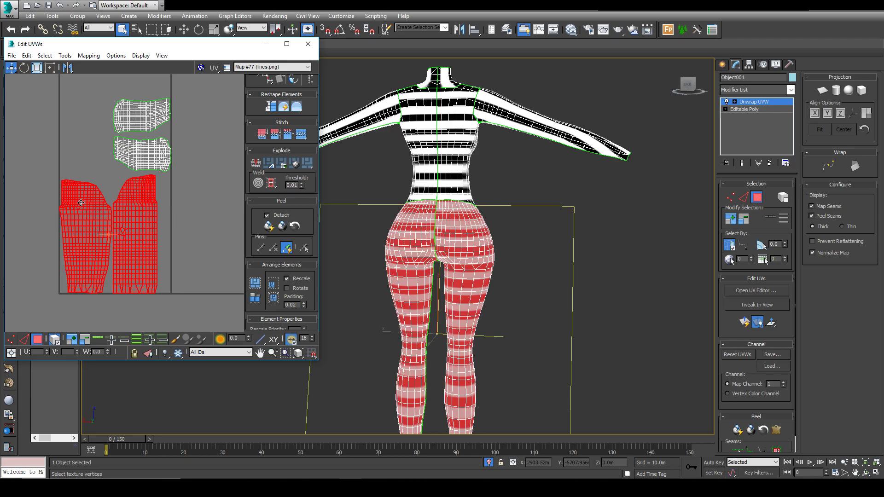
left_click(358, 185)
middle_click_drag(359, 185, 534, 221, "alt")
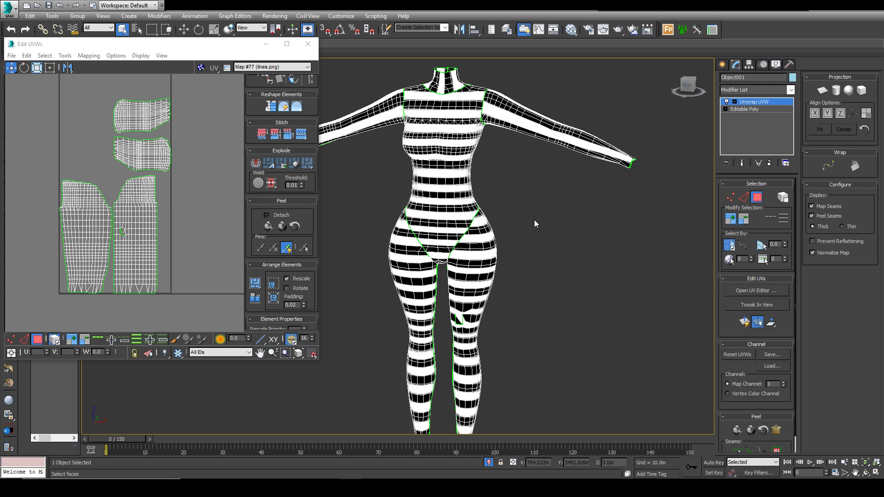
middle_click_drag(534, 224, 700, 387, "alt")
middle_click_drag(404, 300, 392, 318, "alt")
- Select the packed arm and leg shells and move them sideways out of the texture tile
left_click(187, 220)
scroll(187, 220, "down", 3)
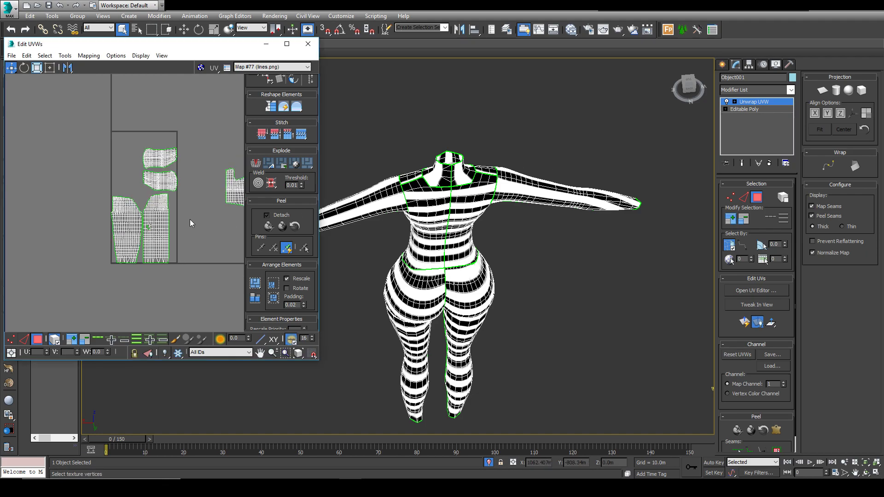
left_click_drag(205, 225, 98, 262)
left_click(97, 262)
scroll(21, 296, "down", 1)
left_click_drag(57, 191, 153, 292)
left_click(153, 292)
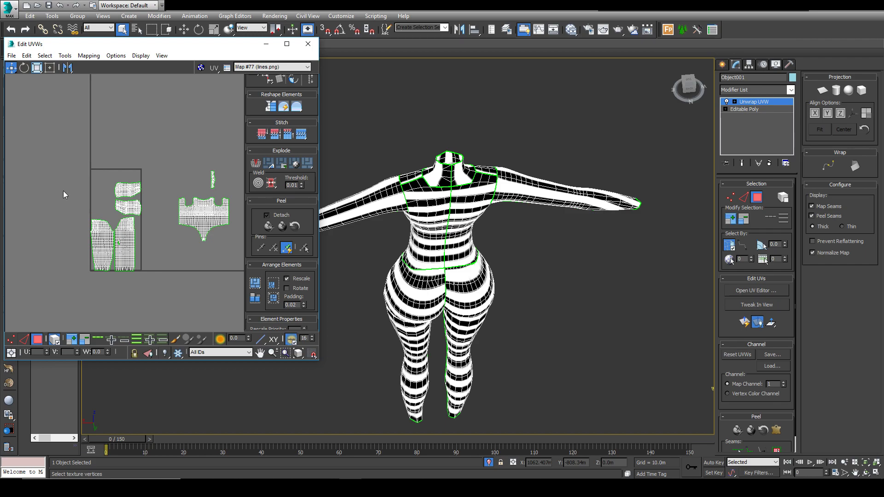
left_click_drag(81, 213, 143, 292)
left_click_drag(137, 248, 76, 249)
left_click(157, 230)
- Check the torso shell, reselect the arm and leg shells, and pack them back into the texture tile
left_click(211, 220)
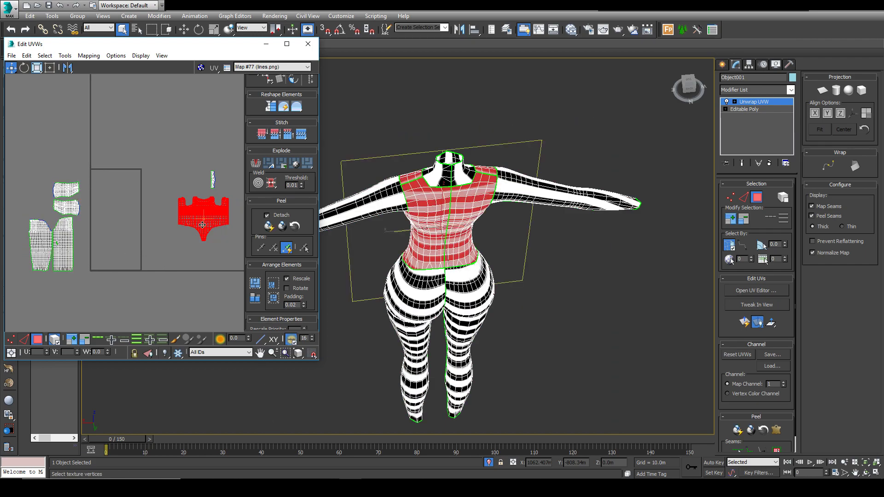
scroll(204, 220, "up", 2)
scroll(161, 272, "down", 1)
middle_click_drag(97, 261, 185, 267)
scroll(80, 242, "up", 2)
left_click_drag(73, 150, 179, 303)
scroll(179, 304, "down", 5)
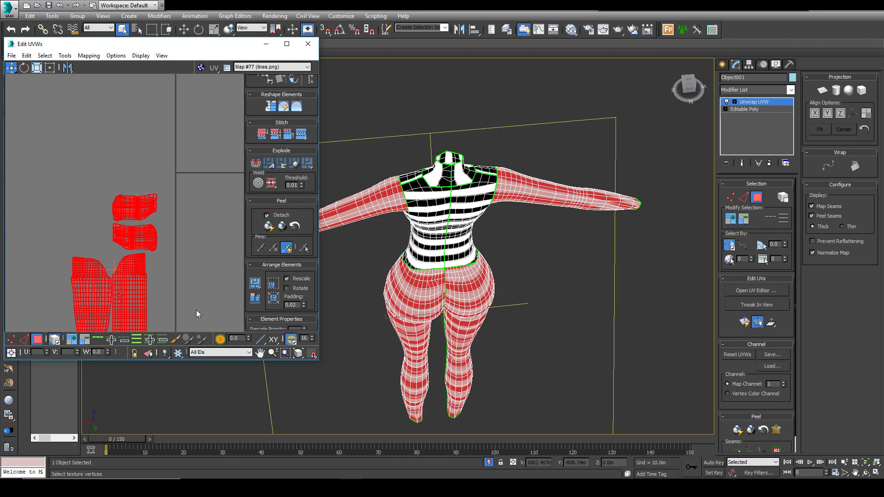
left_click(256, 284)
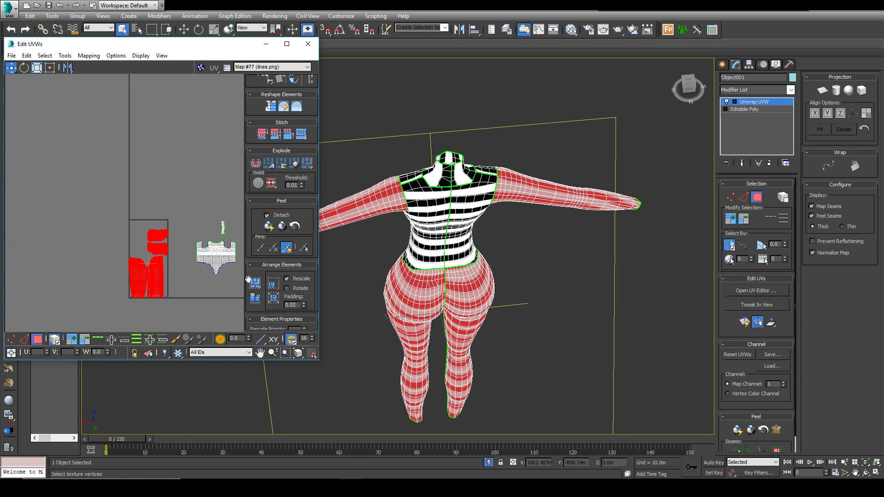
left_click(291, 288)
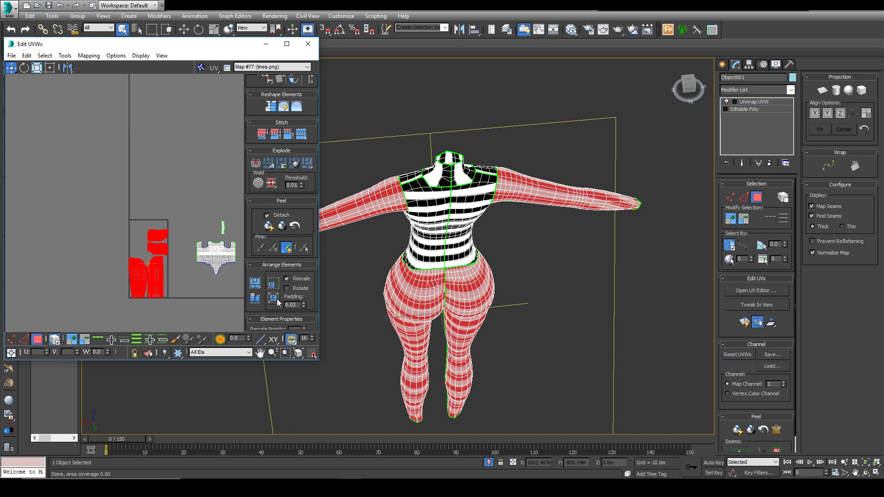
scroll(167, 263, "up", 3)
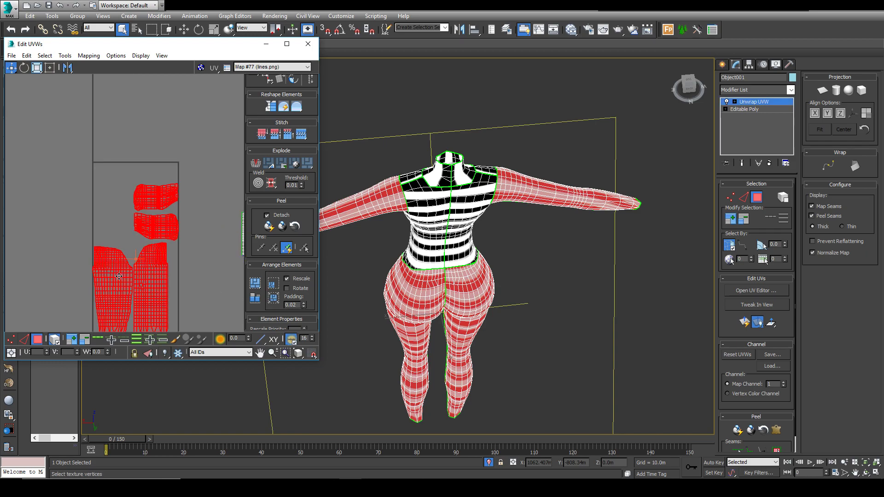
left_click(273, 304)
- Move the packed arm and leg shells beside the tile and place the stitched leg shell separately below it
left_click_drag(197, 279, 146, 280)
left_click(107, 228)
scroll(106, 203, "down", 3)
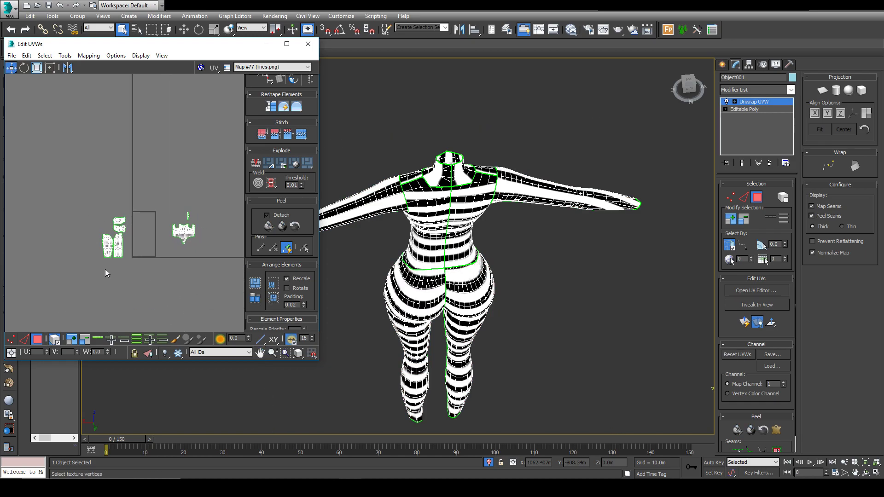
left_click(119, 252)
left_click_drag(121, 253, 138, 289)
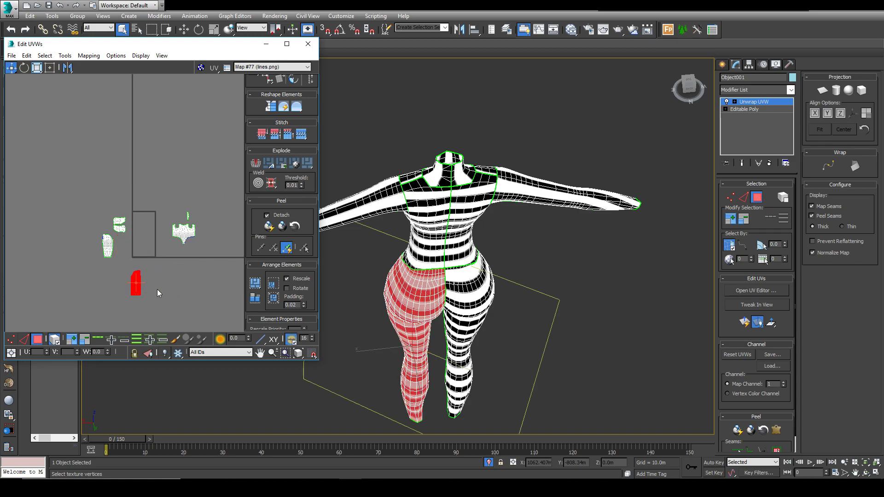
- Flatten the stitched leg shell with a 45.0 polygon angle, 0.02 spacing and normalized, rotated, hole-filled clusters, and move the pieces below the tile
scroll(138, 288, "up", 2)
scroll(131, 286, "up", 2)
left_click(88, 55)
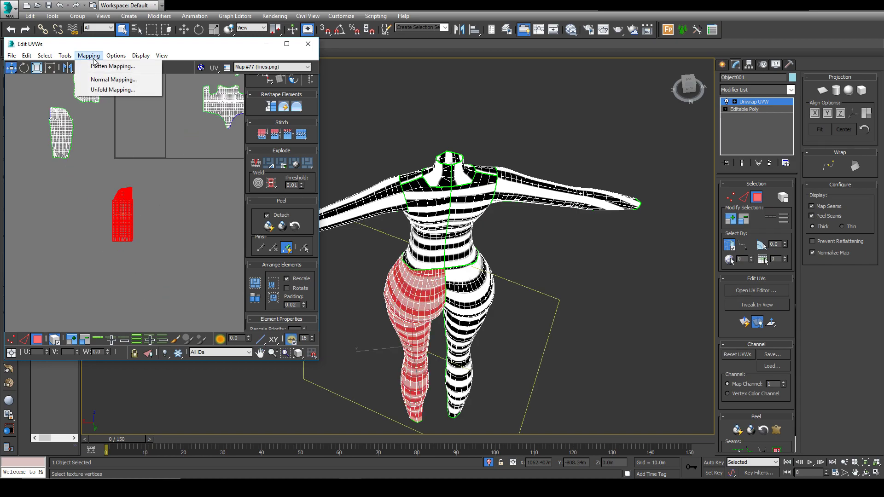
left_click(116, 67)
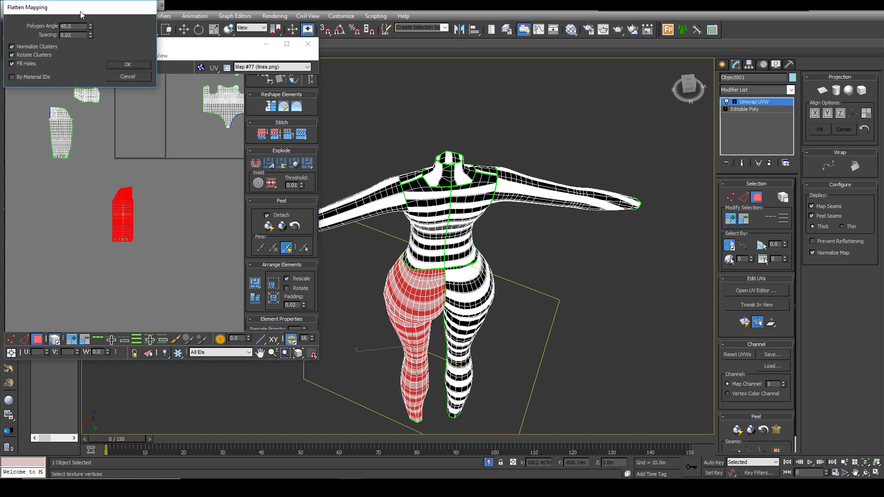
left_click_drag(80, 11, 316, 76)
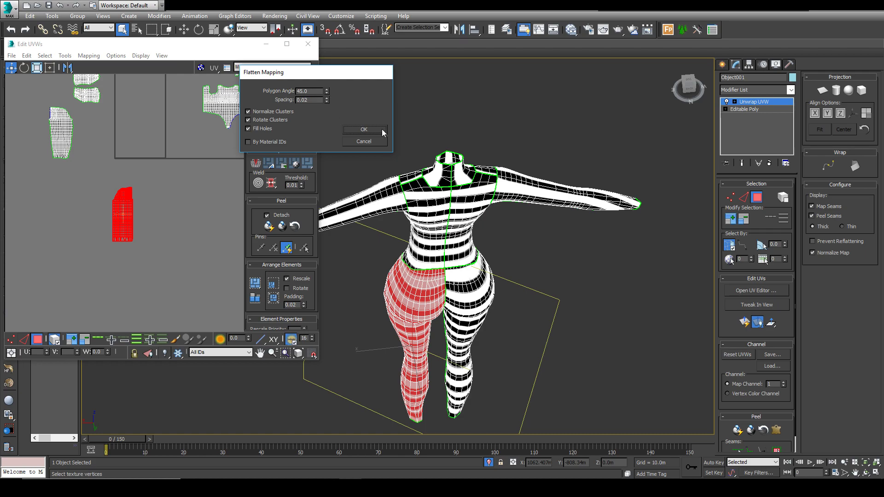
left_click(363, 129)
left_click_drag(174, 208, 174, 260)
- In edge mode, stitch the adjoining flattened piece onto the lowest long leg piece along its lower edge loop
left_click(392, 337)
middle_click_drag(392, 336, 566, 317, "alt")
middle_click_drag(369, 385, 475, 359, "alt")
scroll(483, 318, "up", 3)
scroll(115, 296, "up", 3)
left_click(24, 339)
scroll(111, 282, "up", 4)
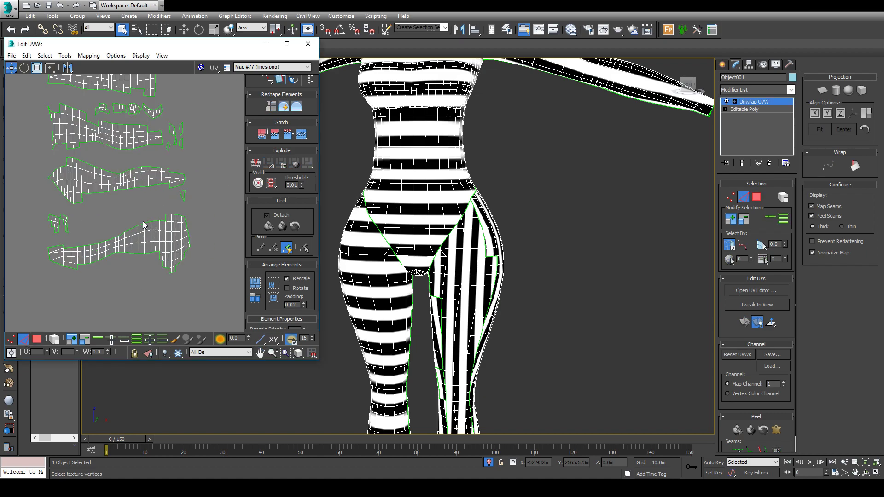
double_click(126, 253)
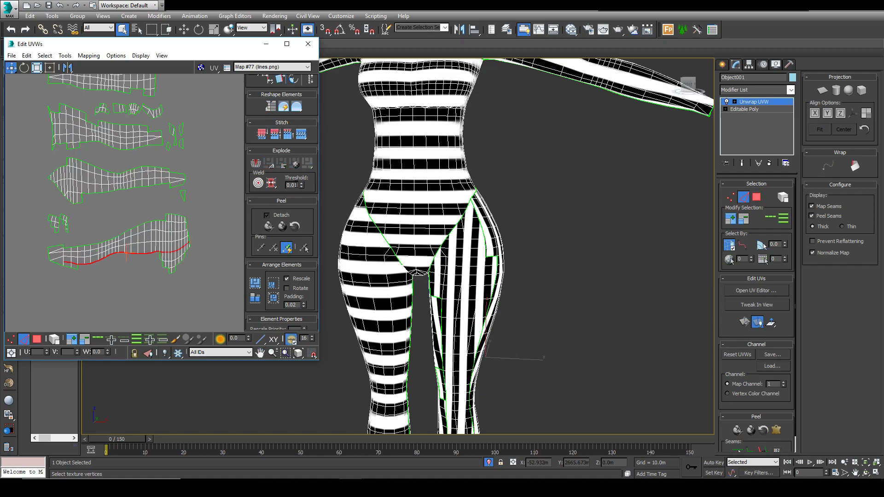
left_click(301, 134)
double_click(128, 274)
left_click(296, 165)
left_click(105, 276)
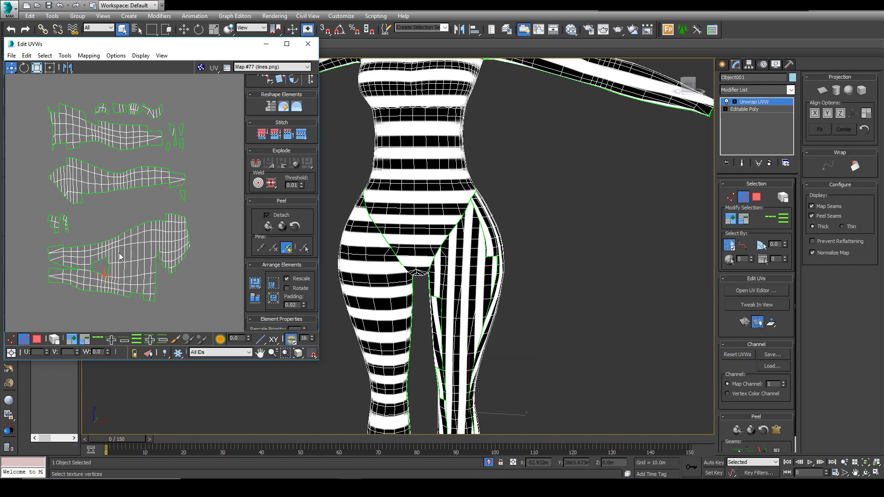
- Stitch the lower leg pieces along the edge loops between them and Quick Peel the joined shell
double_click(102, 276)
left_click(306, 135)
double_click(100, 262)
left_click(301, 134)
left_click(37, 339)
left_click(149, 291)
left_click(268, 227)
left_click(181, 311)
- Stitch the remaining slit at the ankle end of the joined leg shell in edge mode
middle_click_drag(183, 308, 160, 283)
left_click_drag(109, 241, 112, 250)
left_click(54, 339)
left_click(14, 339)
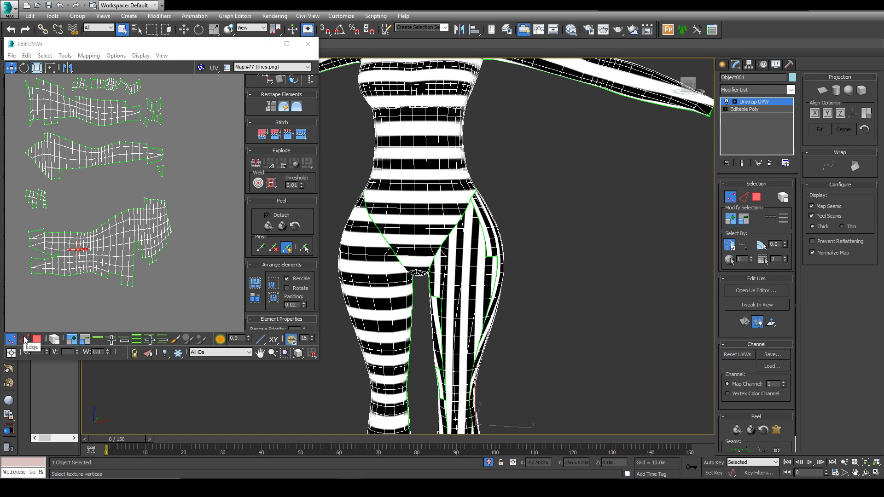
left_click(23, 339)
double_click(135, 257)
left_click(44, 254)
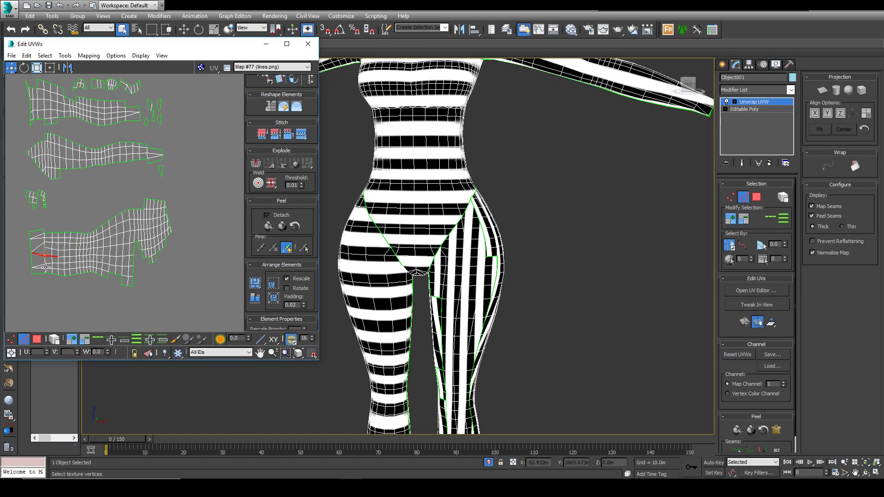
- Stitch the next long leg piece along the shell's upper edge loop and close the open seam at the hip end
double_click(53, 232)
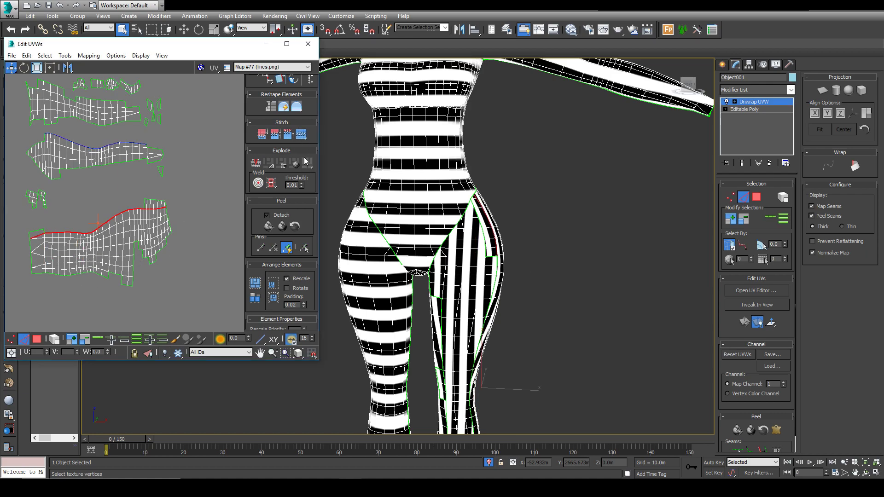
left_click(300, 134)
double_click(143, 194)
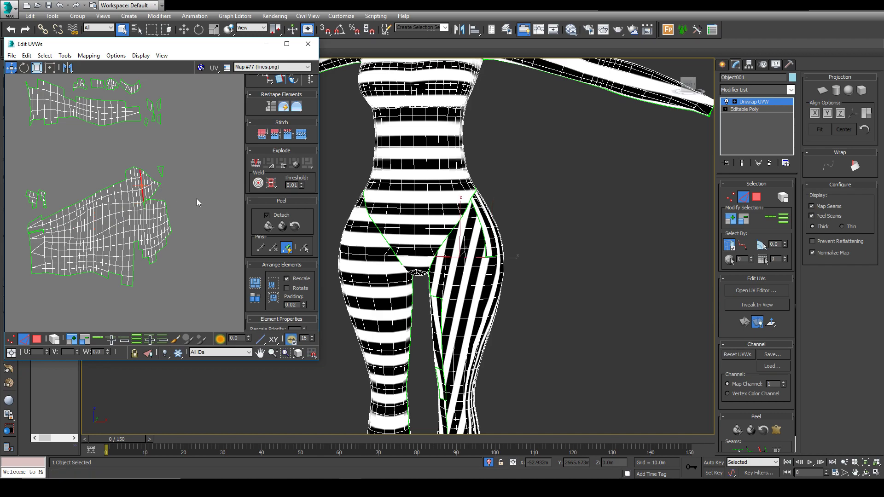
double_click(155, 203)
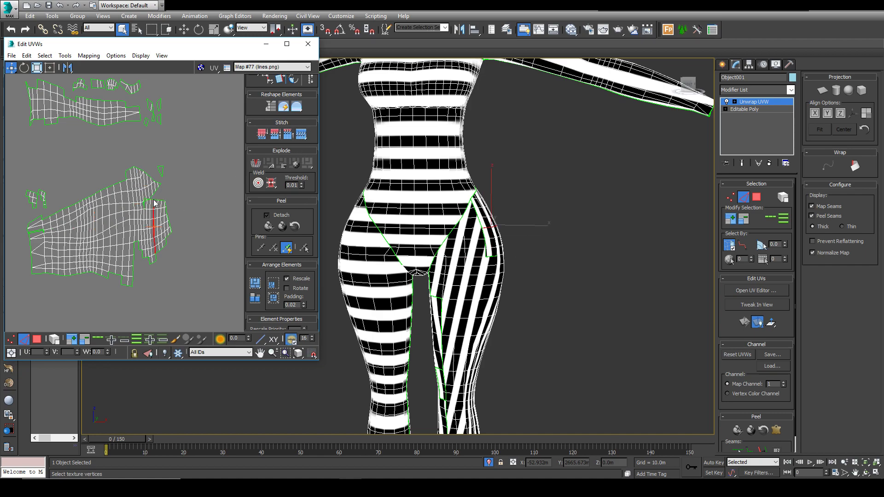
scroll(163, 195, "up", 3)
double_click(126, 202)
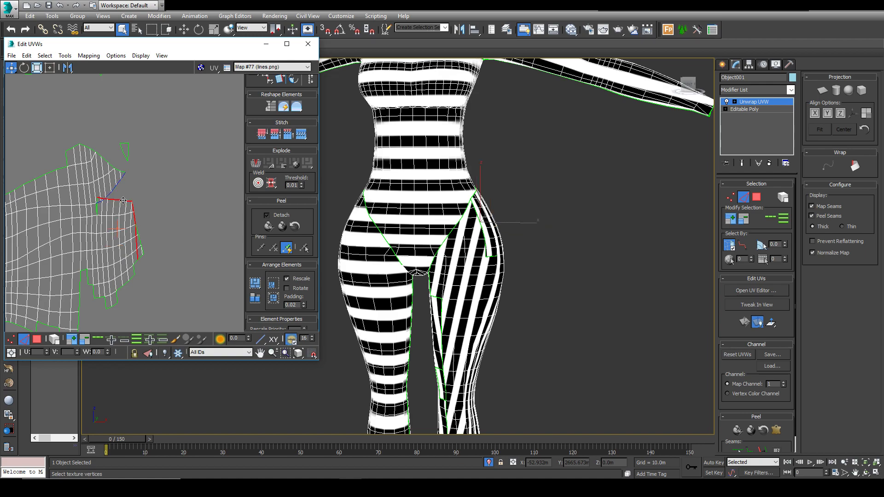
left_click(301, 134)
- Select the merged leg shell in polygon mode, Quick Peel it, and clear the selection
scroll(141, 232, "down", 3)
left_click(56, 339)
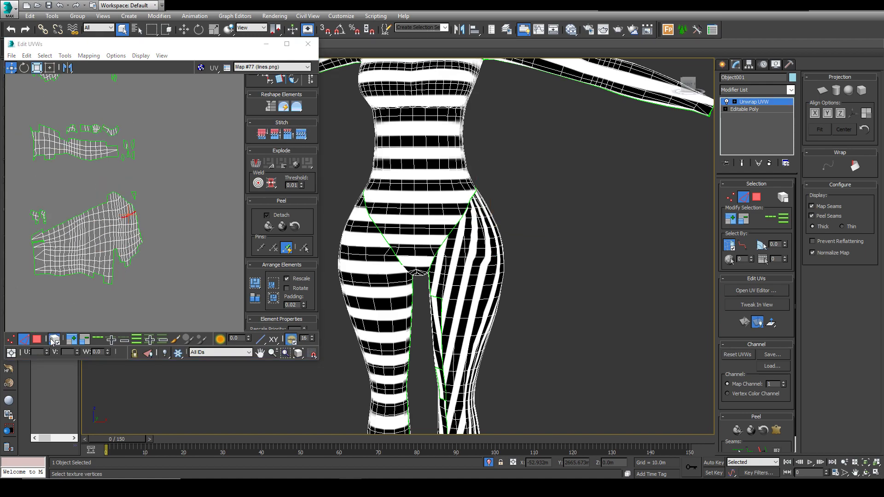
left_click(37, 340)
left_click(92, 305)
scroll(107, 305, "down", 3)
left_click_drag(137, 300, 68, 146)
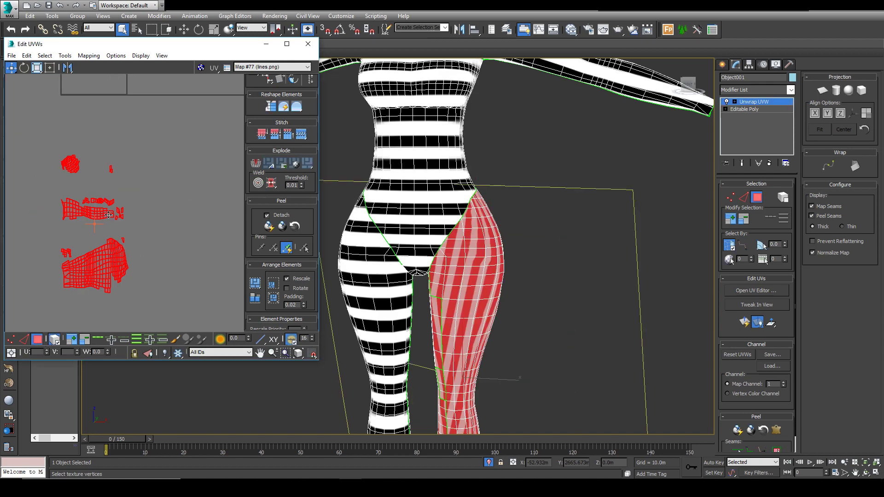
left_click(207, 272)
left_click(112, 278)
left_click(268, 226)
left_click(208, 303)
- Examine the stripe flow and remaining seams on the unwrapped leg from several sides
scroll(565, 303, "down", 4)
middle_click_drag(562, 305, 422, 314, "alt")
scroll(522, 314, "up", 2)
middle_click_drag(520, 313, 413, 228, "alt")
middle_click_drag(396, 276, 644, 295, "alt")
middle_click_drag(521, 392, 403, 325)
scroll(404, 325, "up", 3)
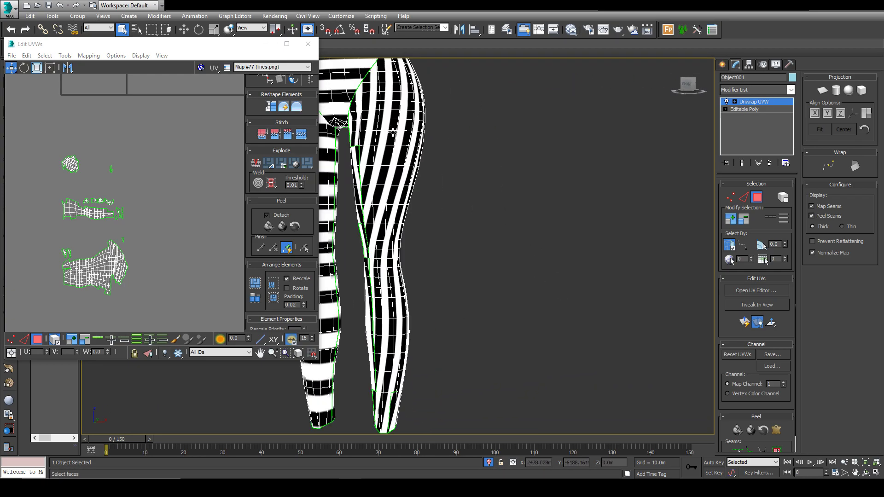
middle_click_drag(438, 217, 451, 281)
middle_click_drag(451, 281, 381, 136, "alt")
middle_click_drag(350, 277, 488, 279, "alt")
left_click(187, 282)
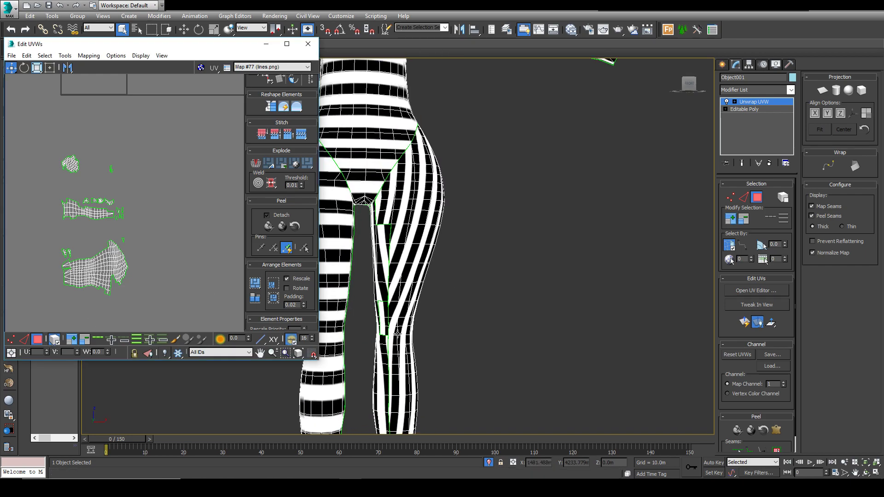
middle_click_drag(399, 325, 404, 298)
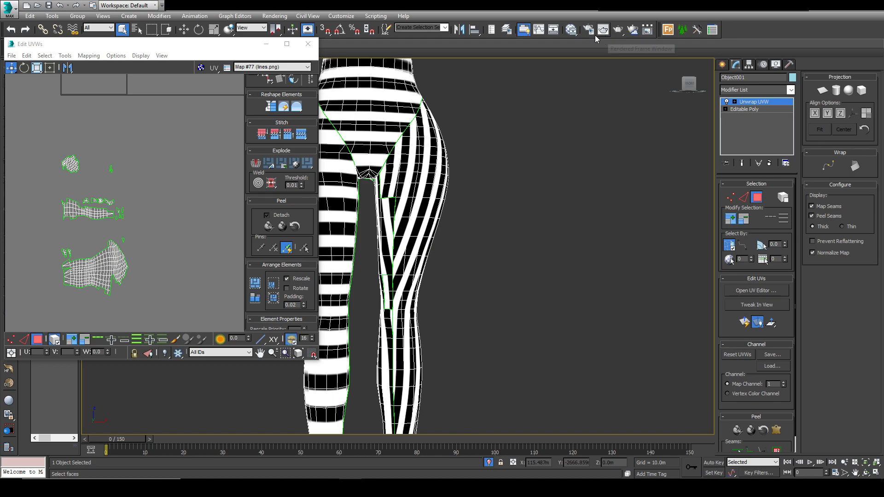
- Create a new Standard material, assign it to the body in place of the stripes, and hide the map seams
left_click(570, 29)
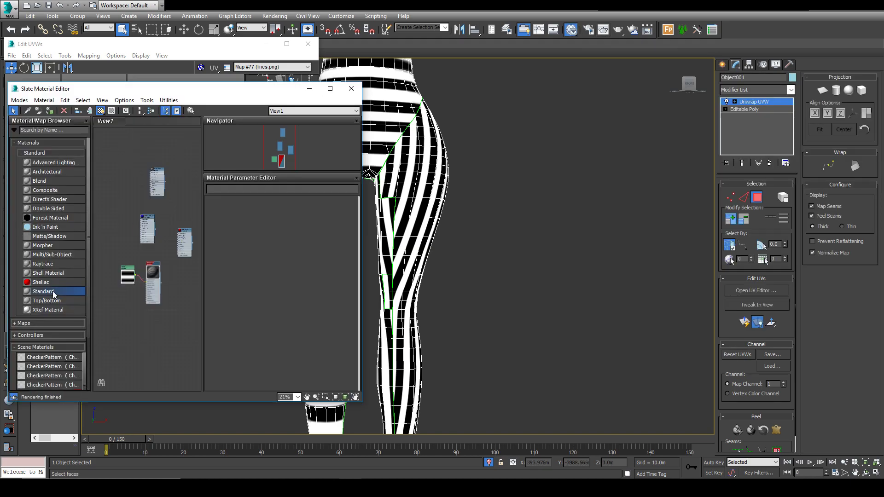
left_click_drag(53, 295, 139, 327)
right_click(140, 328)
left_click(198, 93)
left_click(310, 89)
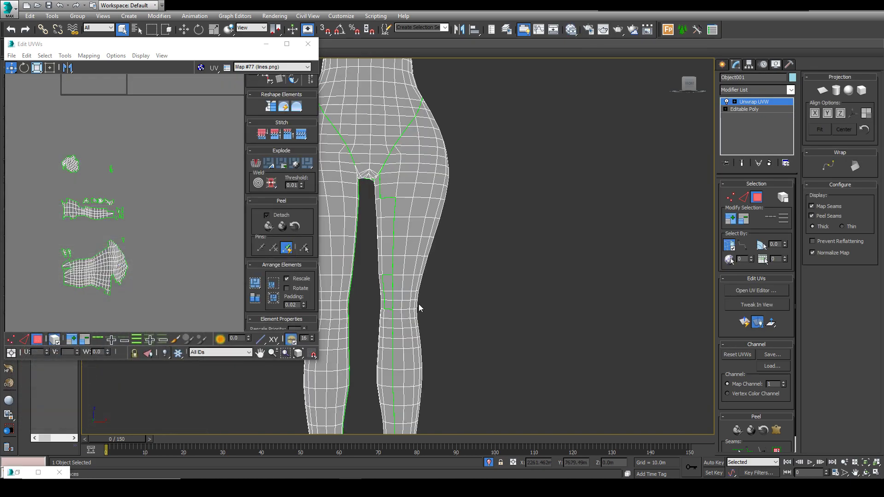
left_click(812, 206)
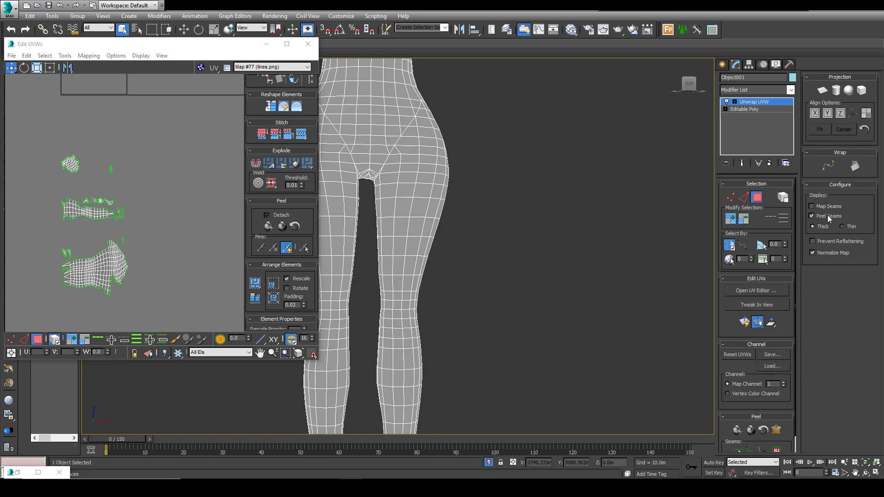
- Switch to edge mode and examine the upper thigh's edges from the front and back for a cut line
middle_click_drag(444, 375, 661, 373, "alt")
middle_click_drag(407, 343, 391, 343, "alt")
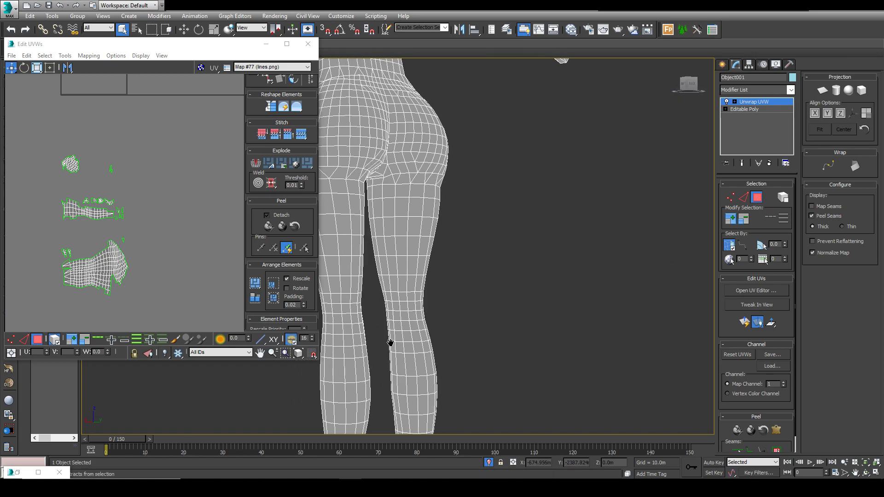
middle_click_drag(565, 354, 594, 353)
key("2")
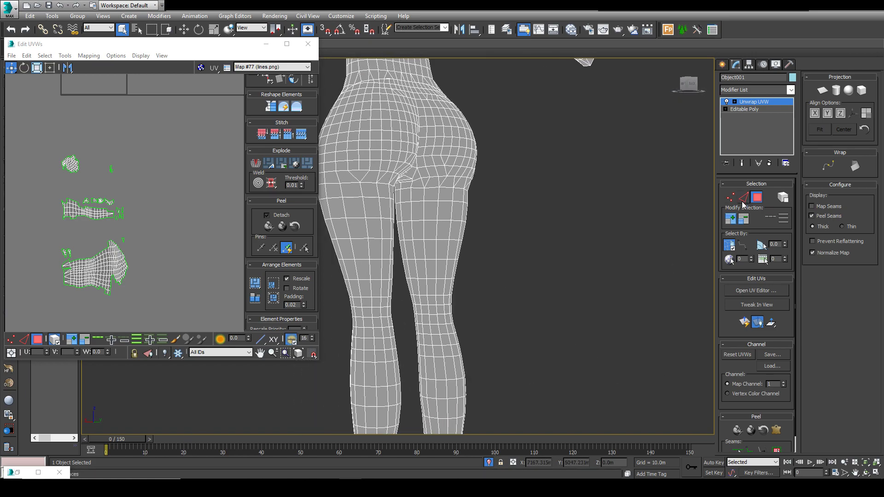
middle_click_drag(448, 263, 582, 263, "alt")
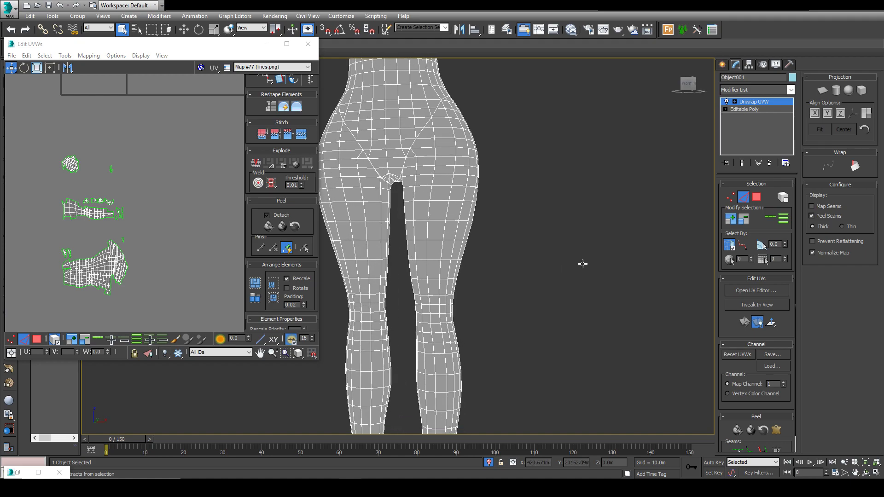
mouse_move(435, 192)
middle_mouse_down("alt")
mouse_move(516, 196)
mouse_move(432, 201)
middle_mouse_up("alt")
left_click(438, 202)
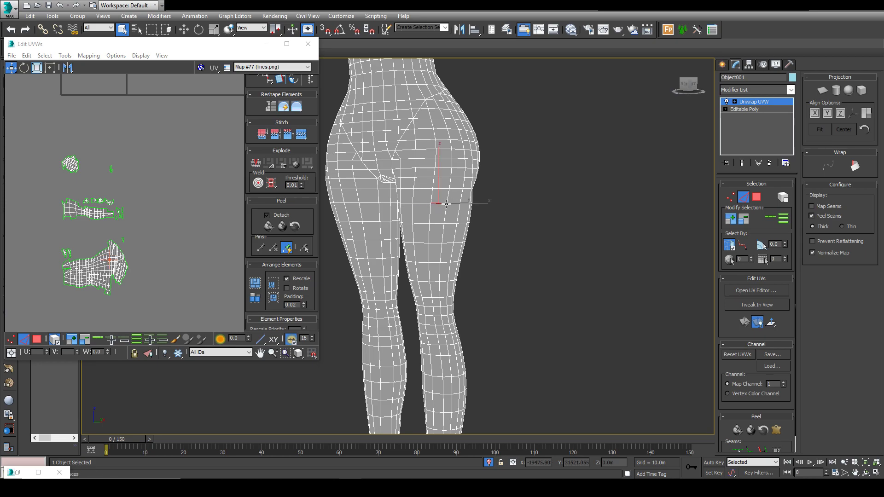
middle_click_drag(453, 204, 532, 208, "alt")
left_click(589, 306)
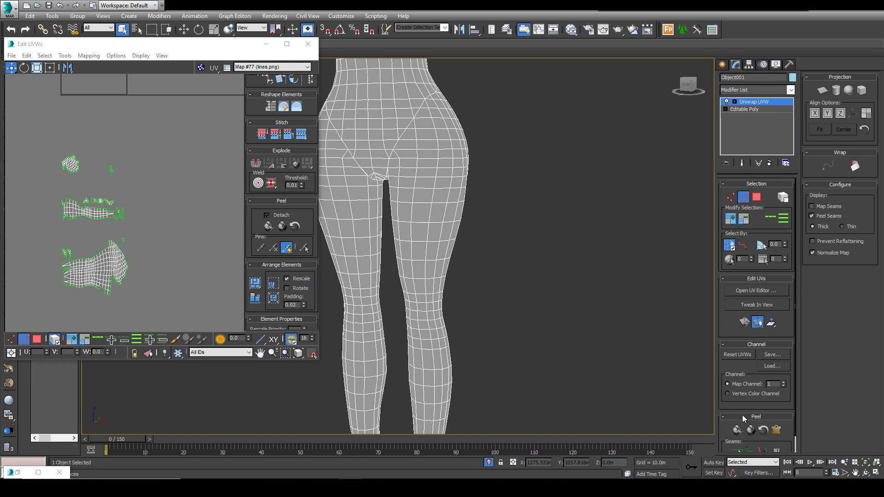
scroll(745, 419, "down", 1)
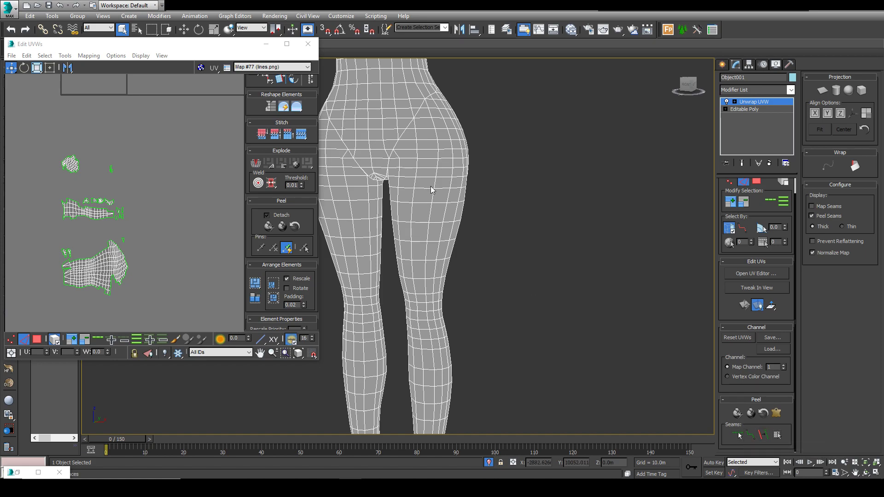
- Select the horizontal edge loop around the upper thigh and convert it to a peel seam
scroll(134, 272, "up", 5)
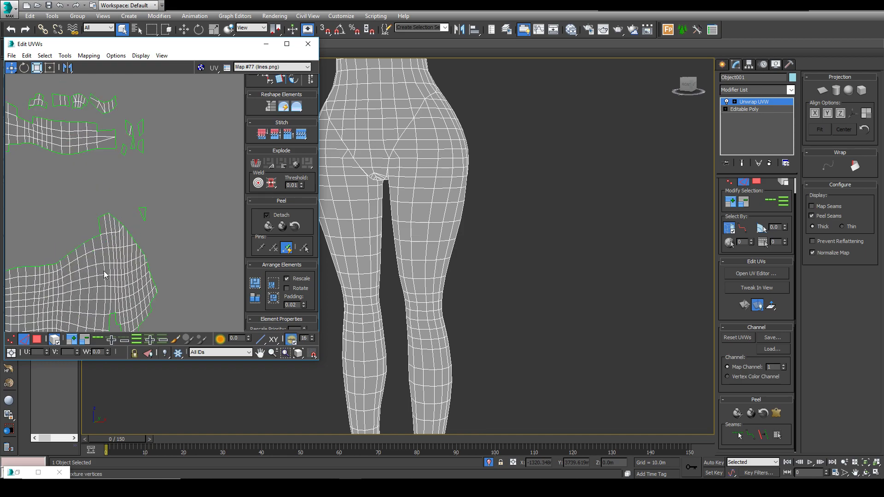
double_click(106, 274)
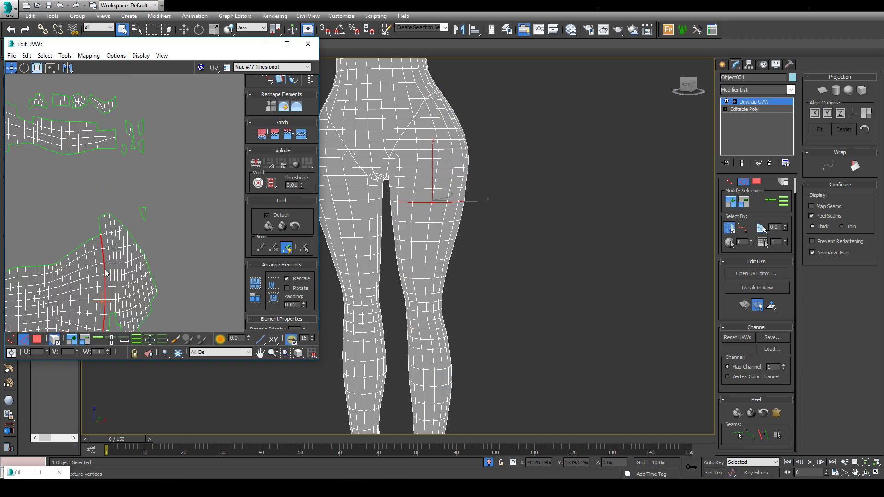
left_click(54, 342)
middle_click_drag(429, 283, 258, 270, "alt")
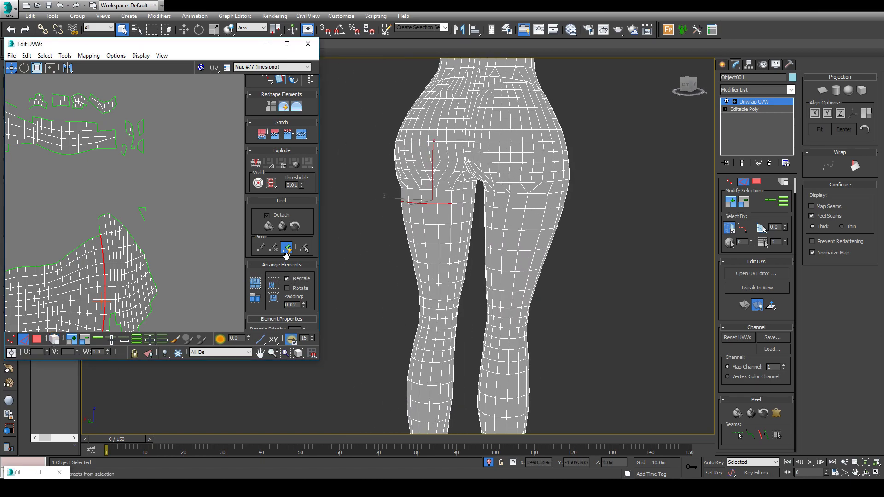
scroll(466, 202, "up", 3)
middle_click_drag(538, 247, 403, 204, "alt")
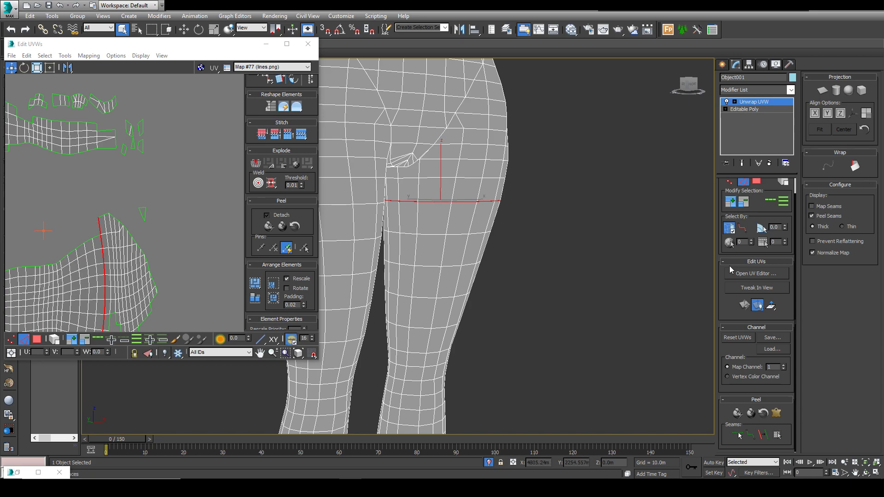
middle_click_drag(603, 388, 559, 391, "alt")
left_click(765, 439)
left_click(605, 316)
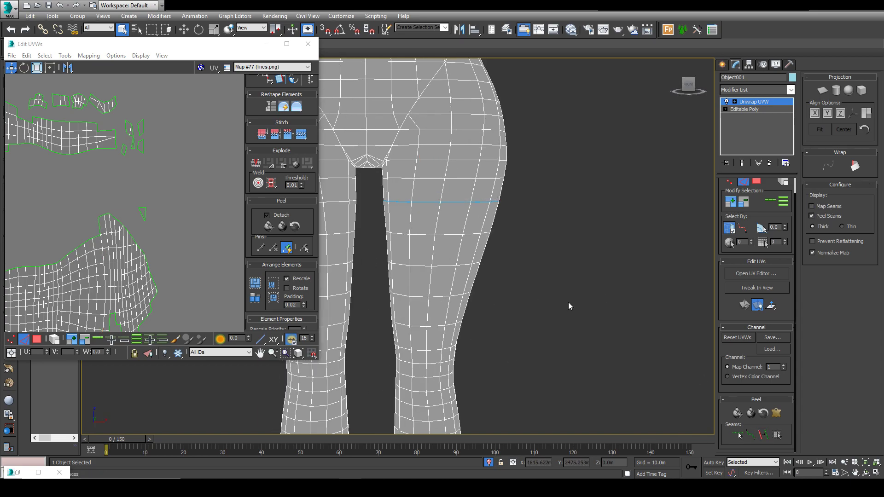
- Select the lengthwise edge loop running down the back of the leg from the thigh to the ankle
middle_click_drag(582, 245, 481, 244, "alt")
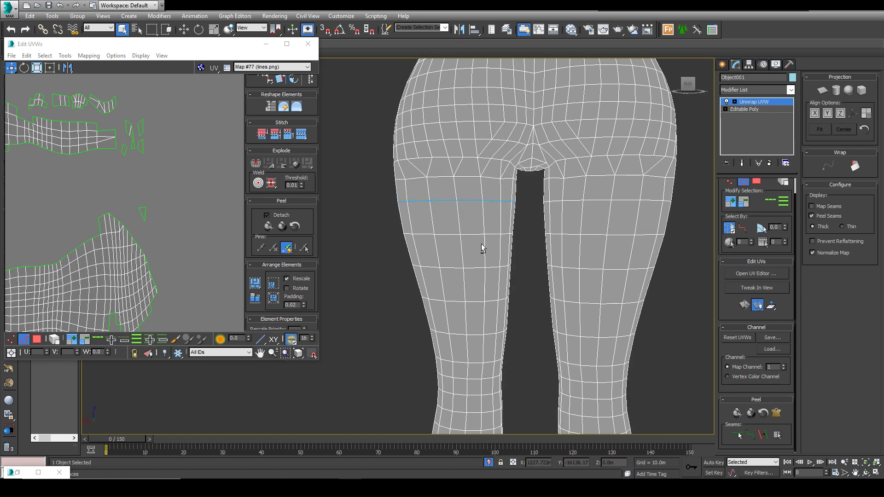
scroll(114, 260, "down", 2)
scroll(131, 278, "up", 2)
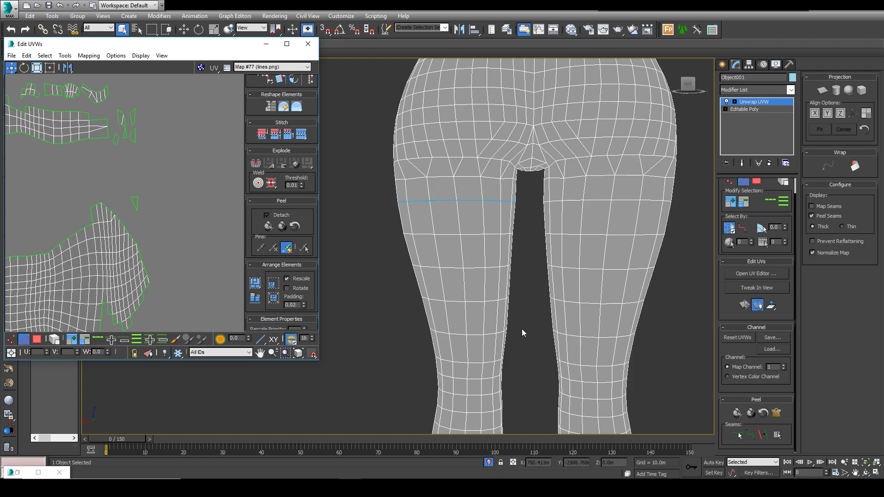
scroll(498, 341, "down", 5)
middle_click_drag(469, 349, 484, 272, "alt")
middle_click_drag(532, 294, 509, 290, "alt")
left_click(485, 252)
left_click(488, 267, "ctrl")
middle_click_drag(165, 283, 197, 267)
double_click(114, 304)
- Trim the lengthwise loop to start at the thigh seam and convert it to a peel seam
middle_click_drag(497, 285, 517, 195)
middle_click_drag(520, 329, 584, 318, "alt")
middle_click_drag(527, 324, 503, 320, "alt")
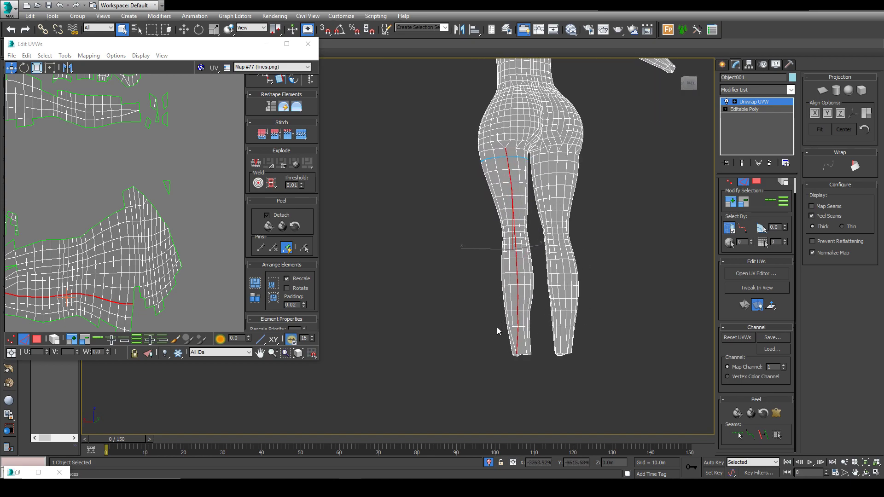
scroll(509, 159, "up", 3)
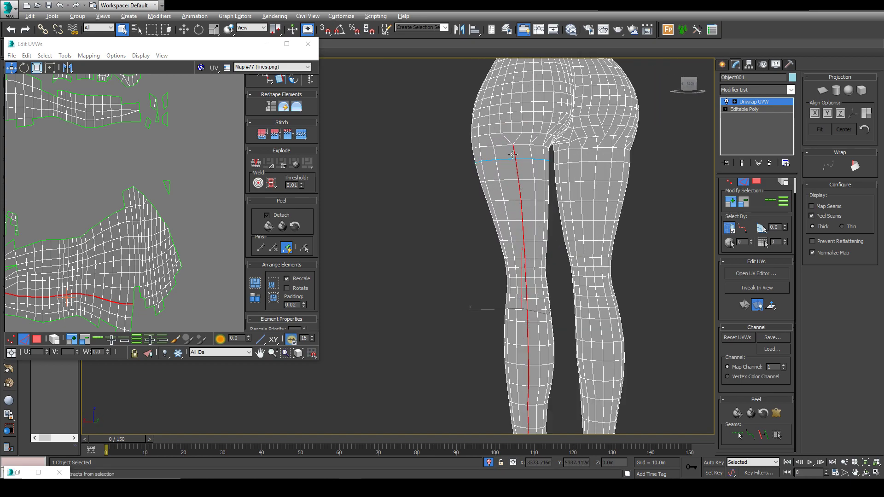
middle_click_drag(550, 223, 530, 242, "alt")
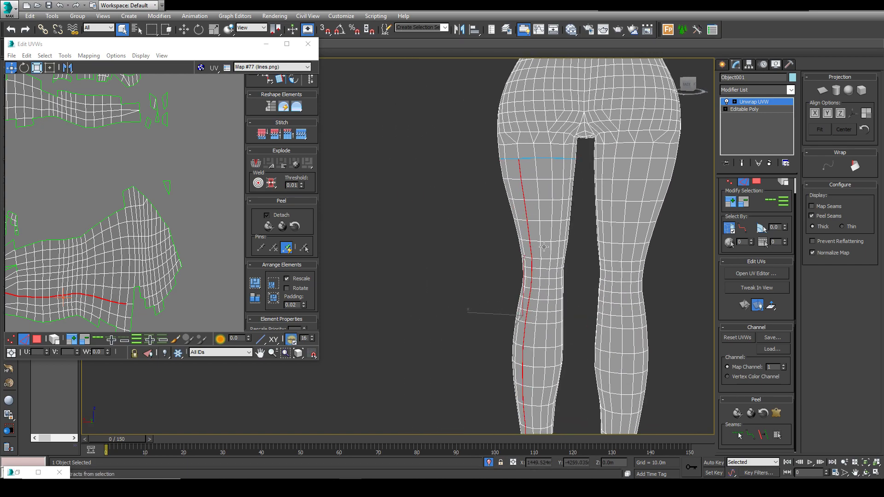
left_click(764, 435)
- Stitch the short split edge at the ankle end of the leg shell and clear the selection
middle_click_drag(659, 301, 556, 99)
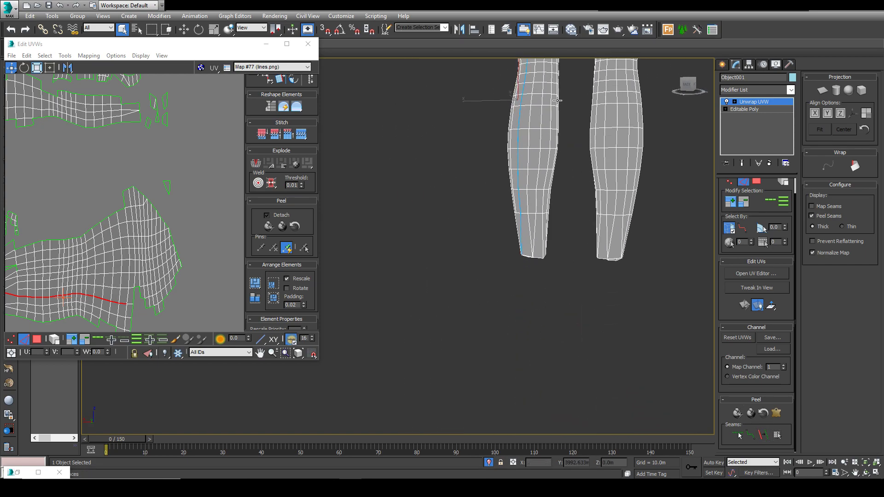
middle_click_drag(18, 311, 135, 304)
scroll(141, 283, "up", 3)
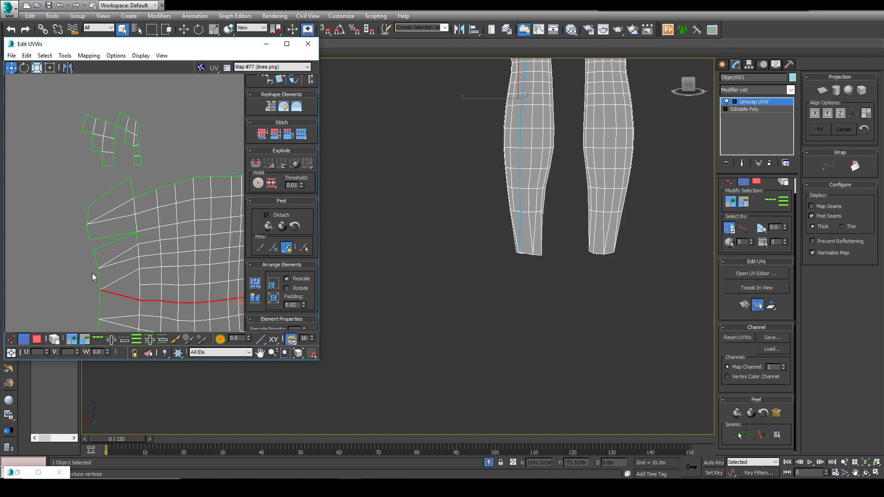
left_click(108, 240)
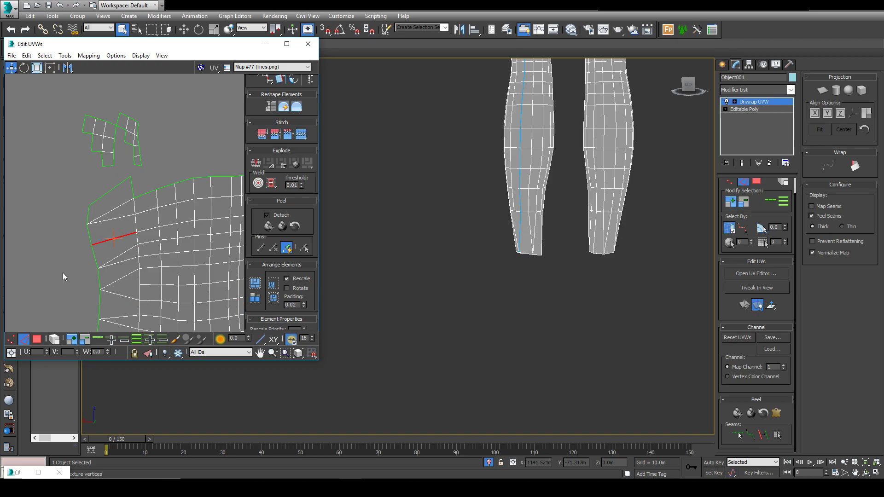
double_click(96, 261)
left_click(78, 234)
- Select the ring of boundary edges around the leg's ankle opening and convert it to a peel seam
scroll(551, 264, "up", 4)
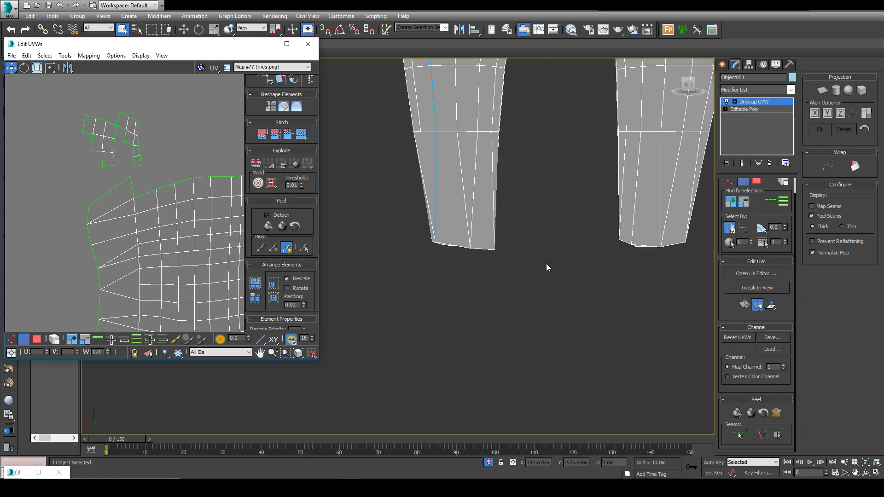
middle_click_drag(446, 232, 443, 254, "alt")
left_click(446, 245)
middle_click_drag(532, 300, 437, 251, "alt")
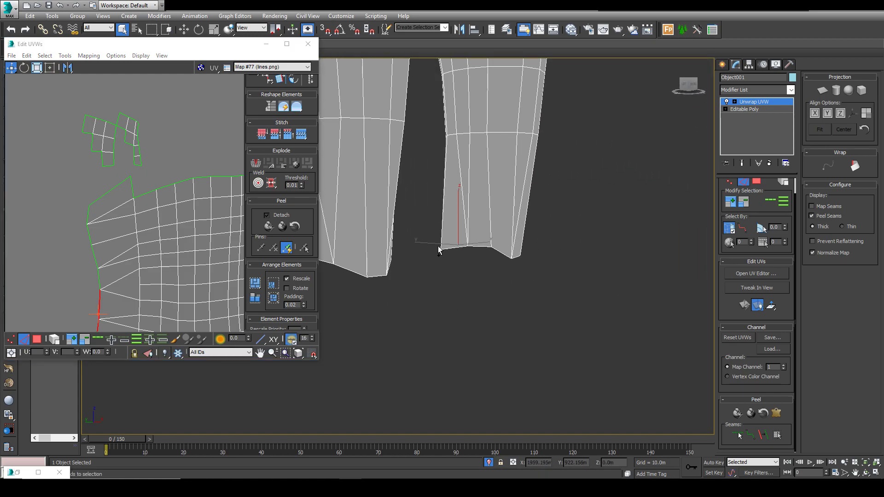
left_click(454, 247, "ctrl")
left_click(487, 248, "ctrl")
left_click(503, 255, "ctrl")
middle_click_drag(503, 256, 499, 277, "alt")
left_click(464, 263, "ctrl")
left_click(482, 261, "ctrl")
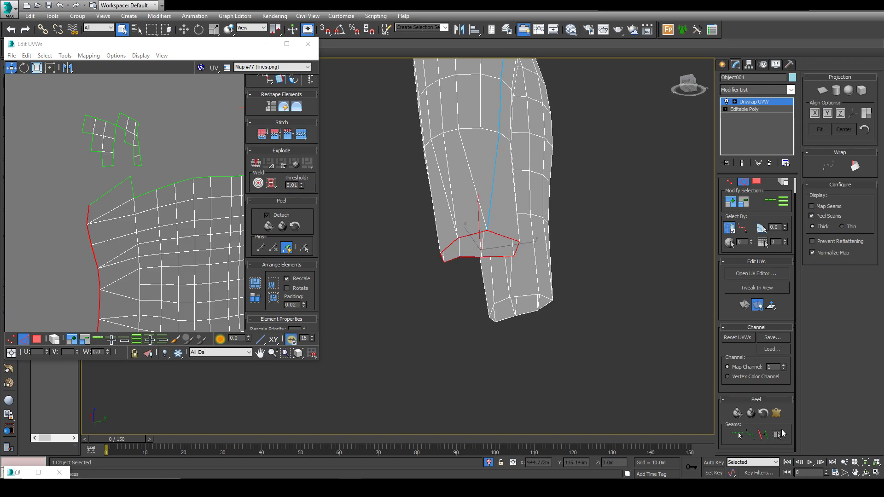
left_click(768, 438)
- Switch to polygon element selection and select the large leg-and-hip UV shell
middle_click_drag(574, 369, 424, 192, "alt")
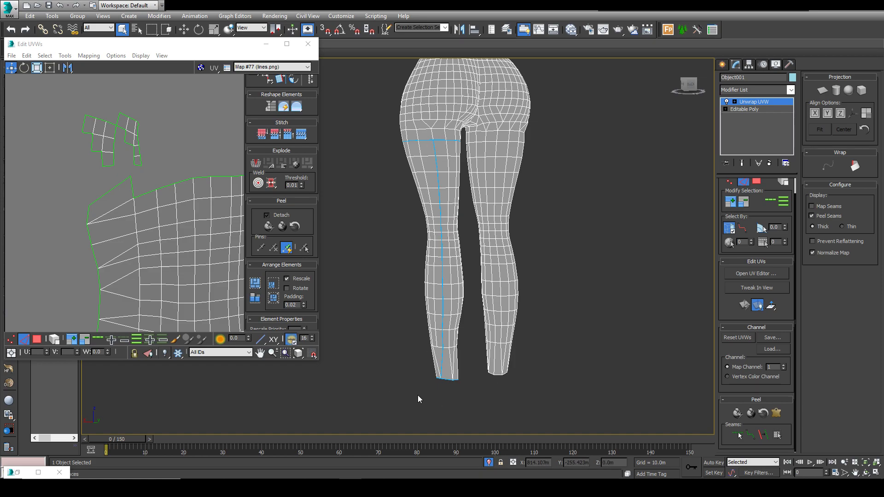
middle_click_drag(419, 395, 553, 375, "alt")
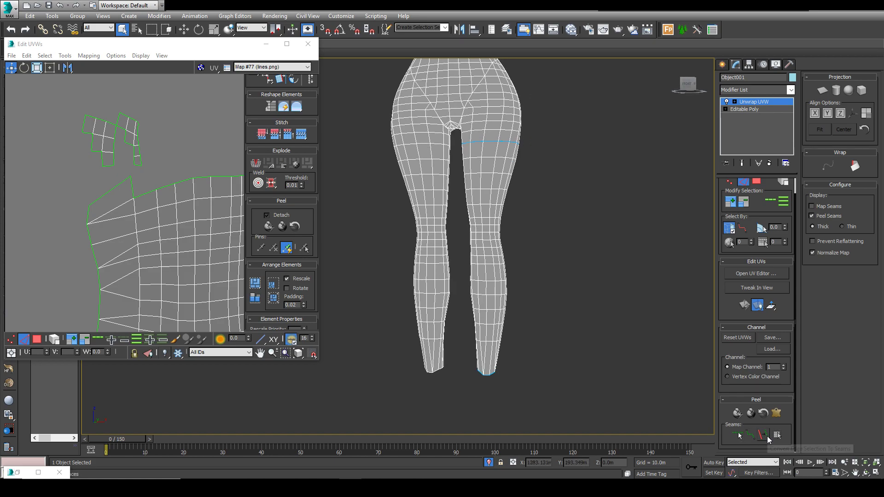
scroll(156, 313, "down", 3)
left_click(38, 339)
left_click(54, 340)
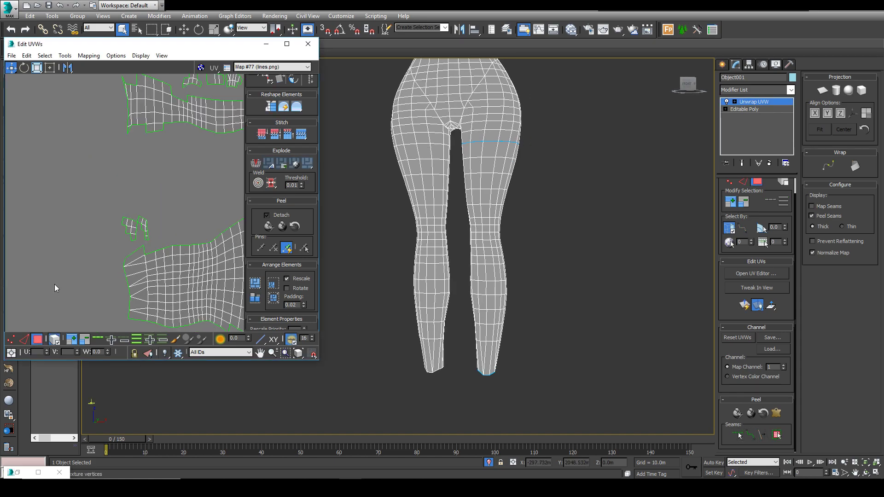
scroll(56, 290, "down", 3)
left_click(139, 287)
left_click(153, 294)
left_click(153, 297)
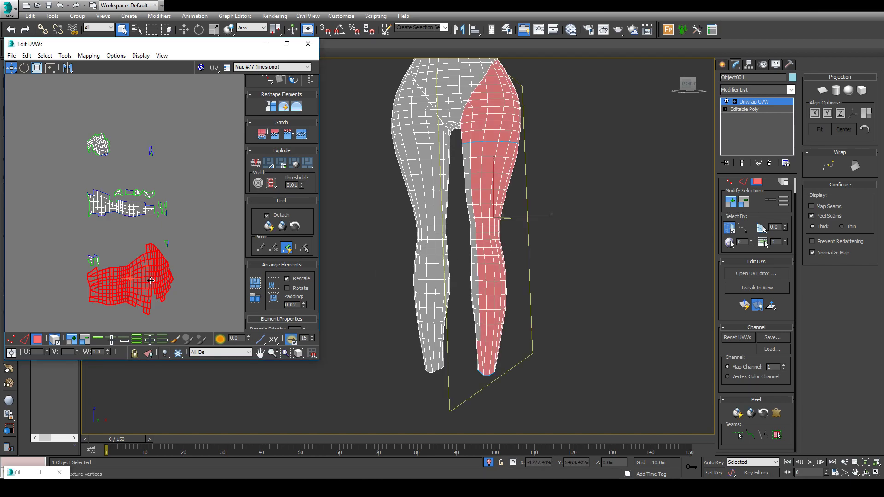
scroll(154, 295, "down", 4)
left_click(163, 318)
left_click(140, 279)
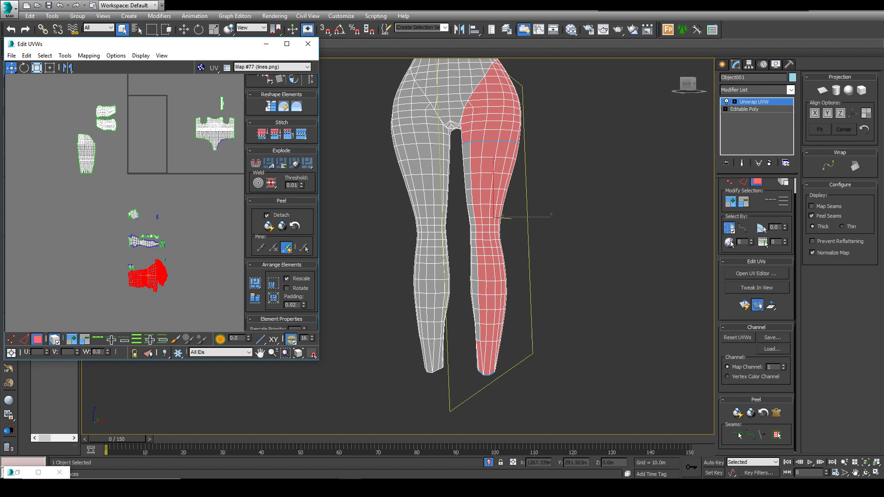
- Open Pelt Map for the selected leg shell, run the pelt simulation and stop it
left_click(777, 413)
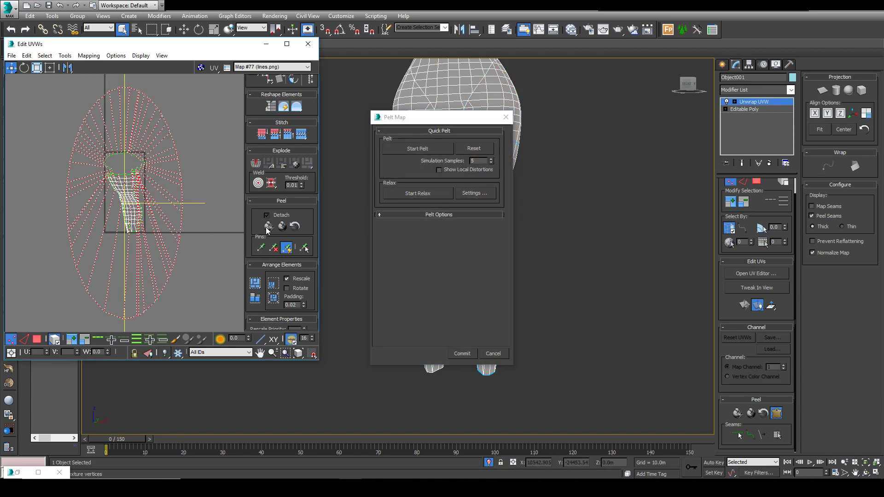
scroll(179, 224, "up", 4)
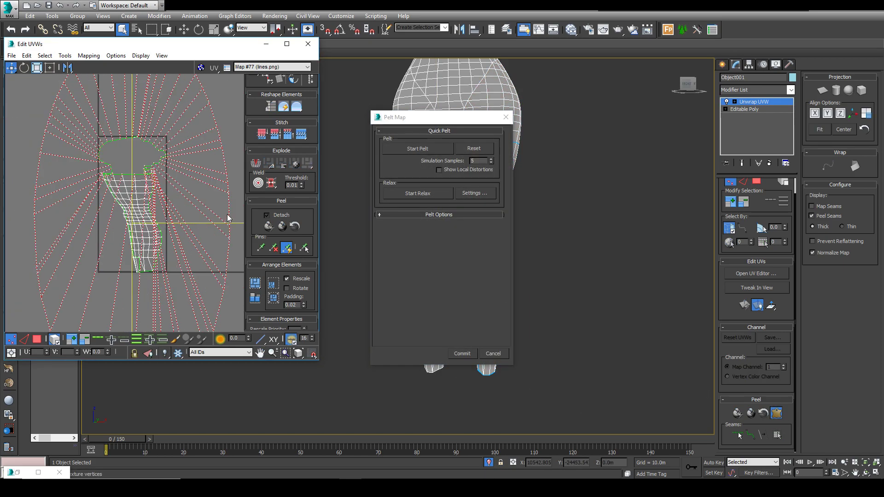
middle_click_drag(138, 116, 104, 163)
middle_click_drag(128, 99, 140, 229)
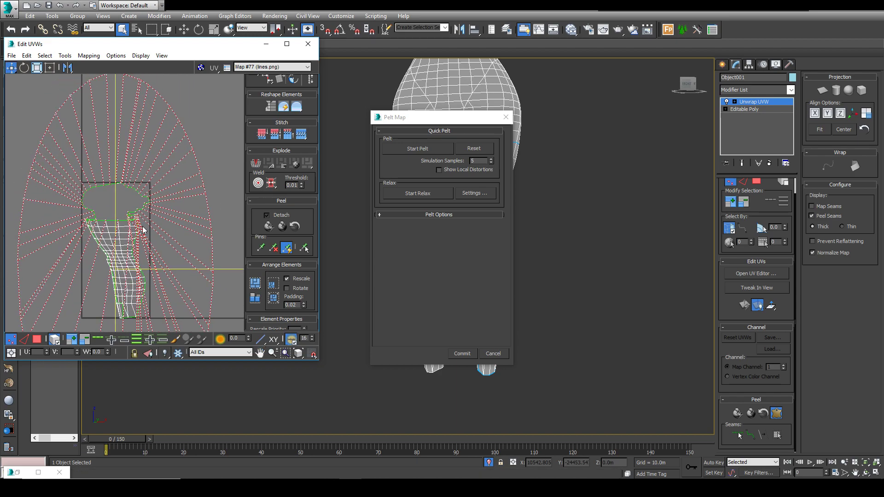
scroll(111, 208, "down", 2)
middle_click_drag(95, 268, 118, 170)
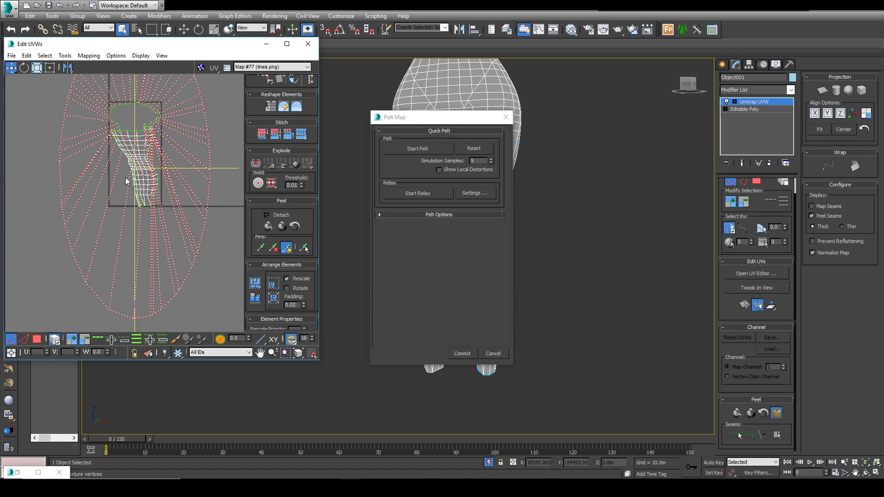
middle_click_drag(124, 226, 134, 272)
left_click(436, 148)
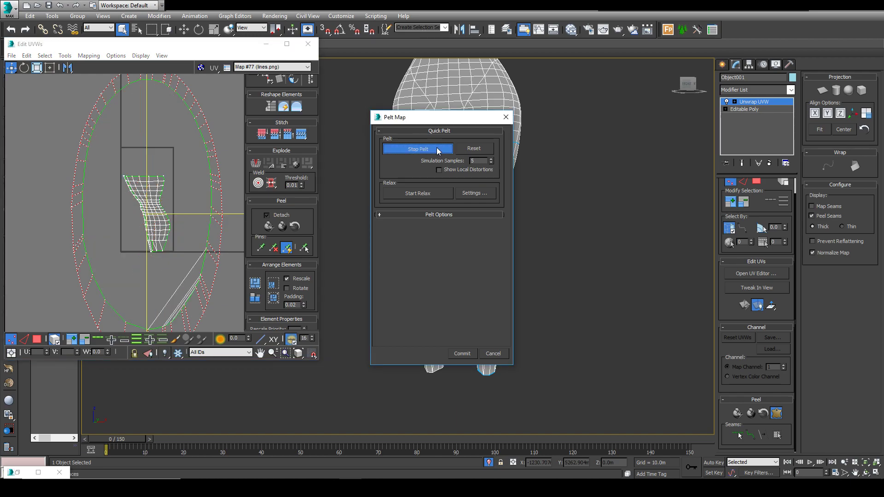
left_click(414, 148)
- Undo the leg shell's pelt simulation and close Pelt Map without committing
middle_click_drag(76, 271, 81, 203)
scroll(223, 273, "down", 2)
scroll(165, 182, "up", 3)
left_click_drag(175, 175, 138, 158)
key("ctrl+z")
scroll(181, 255, "down", 3)
middle_click_drag(181, 255, 130, 216)
key("ctrl+z")
key("ctrl+z")
key("ctrl+z")
key("ctrl+z")
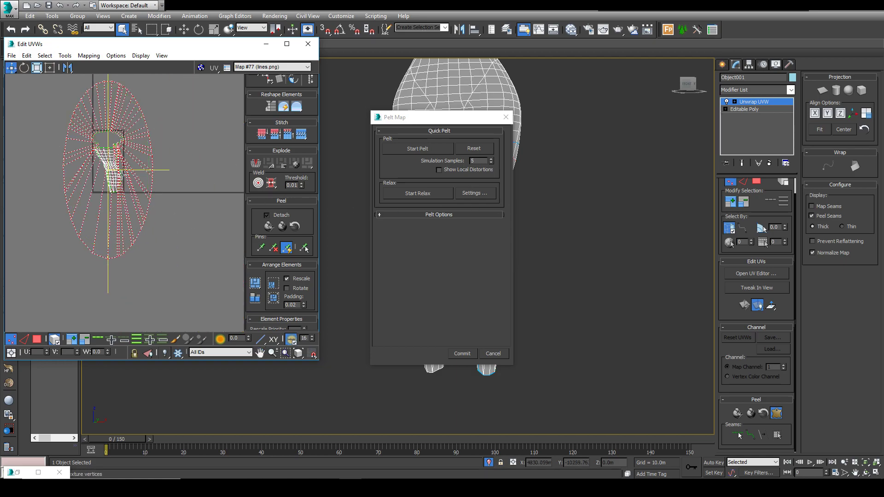
left_click(506, 117)
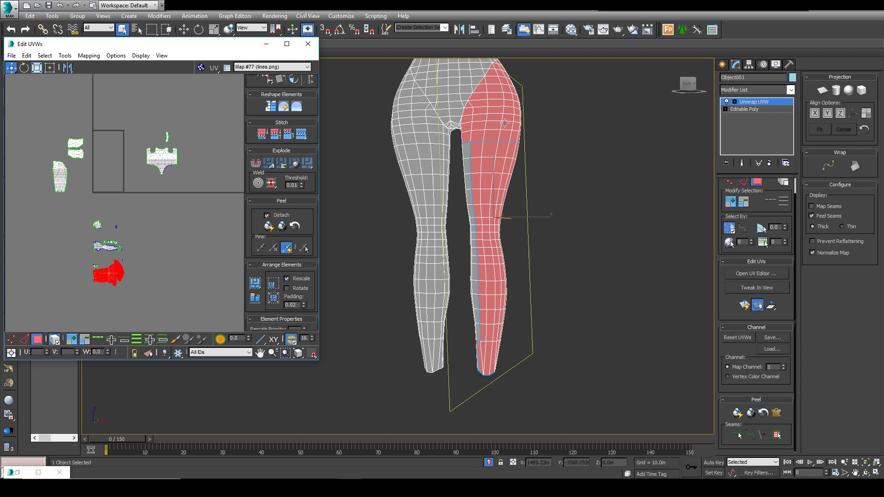
- Select all the UV pieces of the leg and hip together and try a pelt simulation on them
middle_click_drag(517, 150, 257, 152, "alt")
left_click(48, 297)
left_click(102, 278)
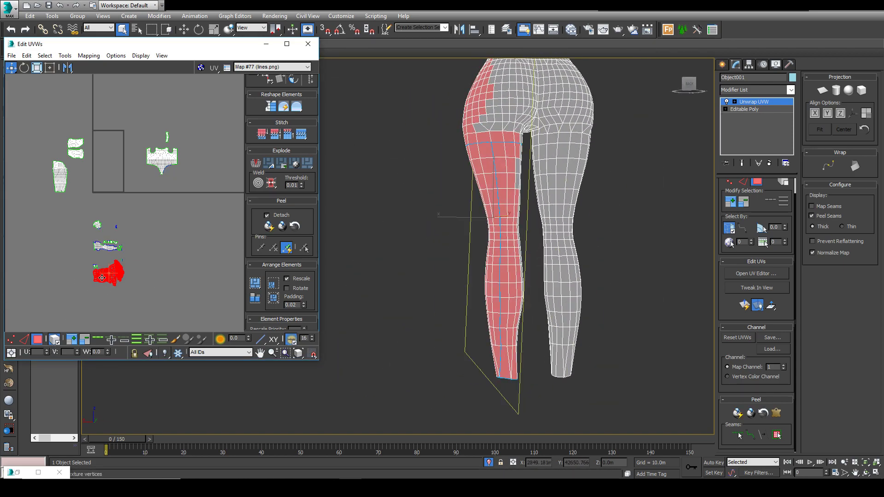
left_click_drag(76, 220, 147, 306)
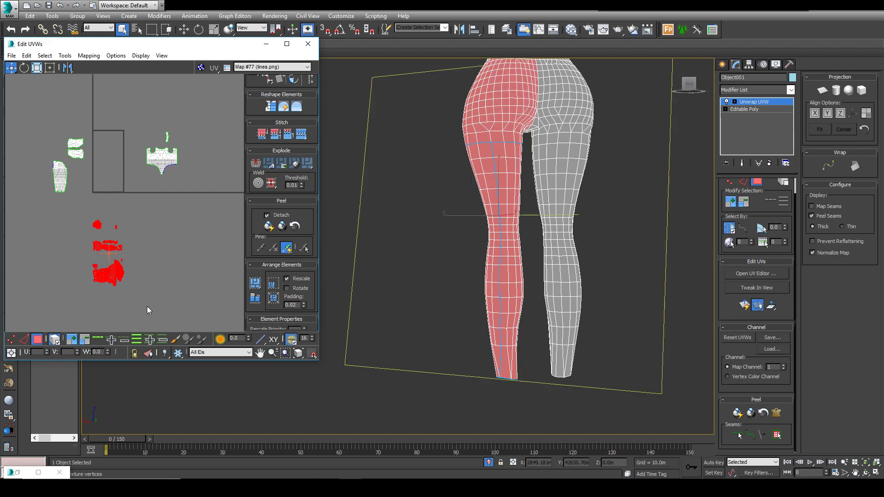
left_click(776, 413)
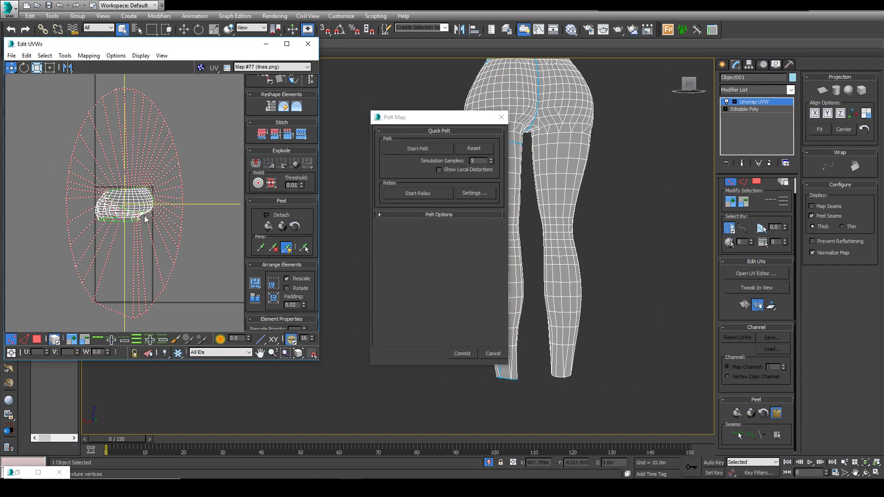
left_click(435, 149)
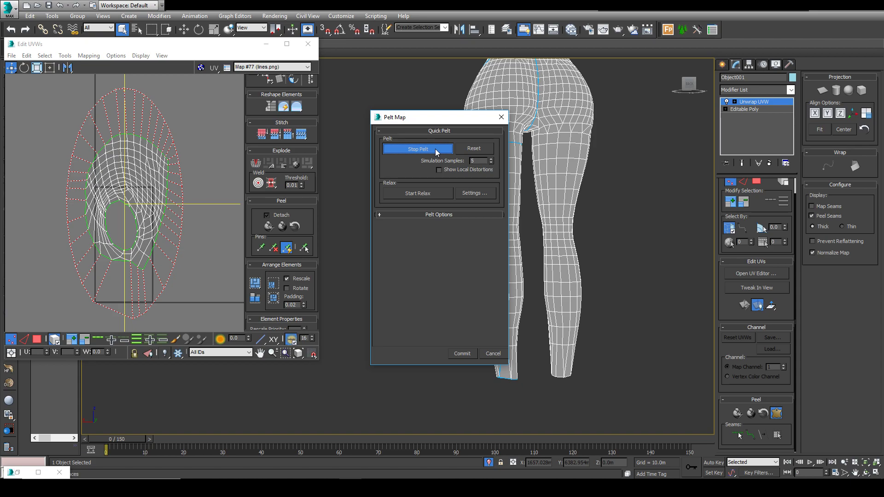
left_click(156, 254)
middle_click_drag(156, 255, 190, 298)
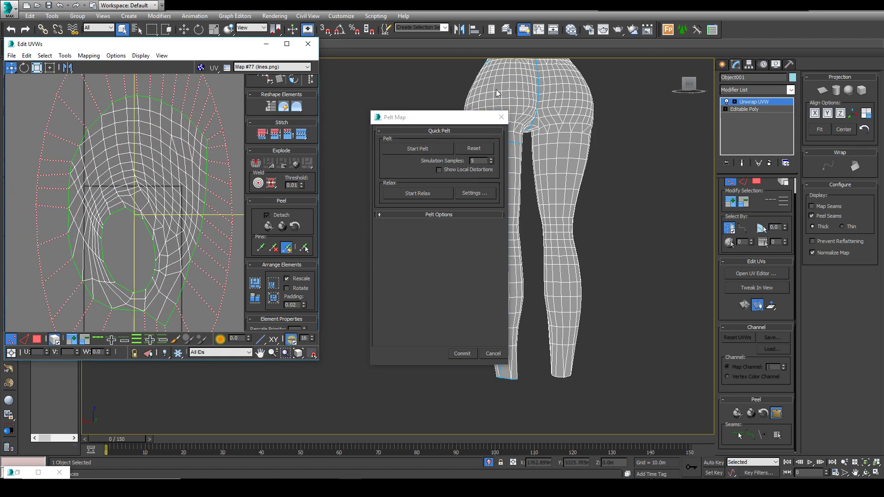
- Check the hip seams on the model, reset and rerun the pelt, and close Pelt Map without committing
scroll(127, 297, "down", 2)
middle_click_drag(540, 97, 519, 199)
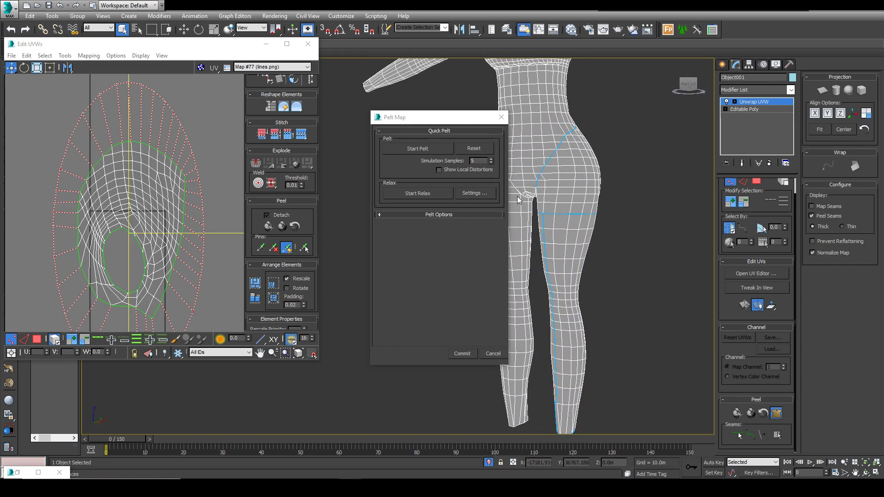
middle_click_drag(572, 147, 412, 162, "alt")
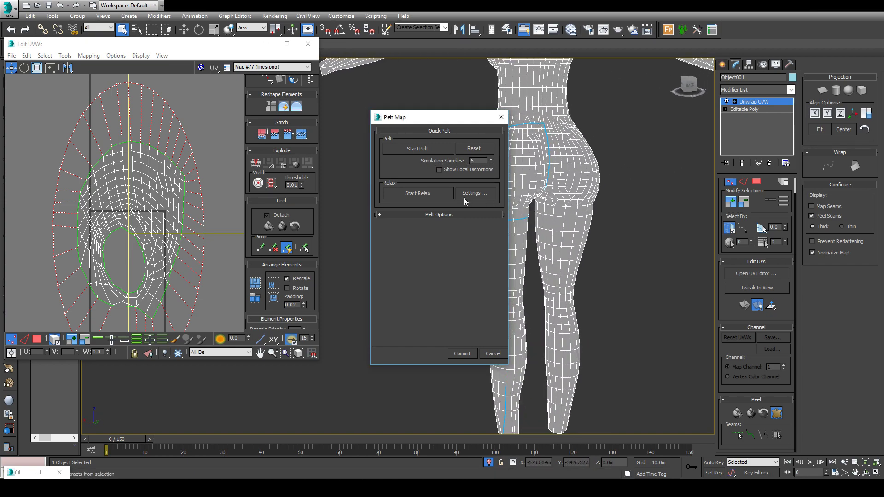
left_click(474, 150)
left_click(437, 154)
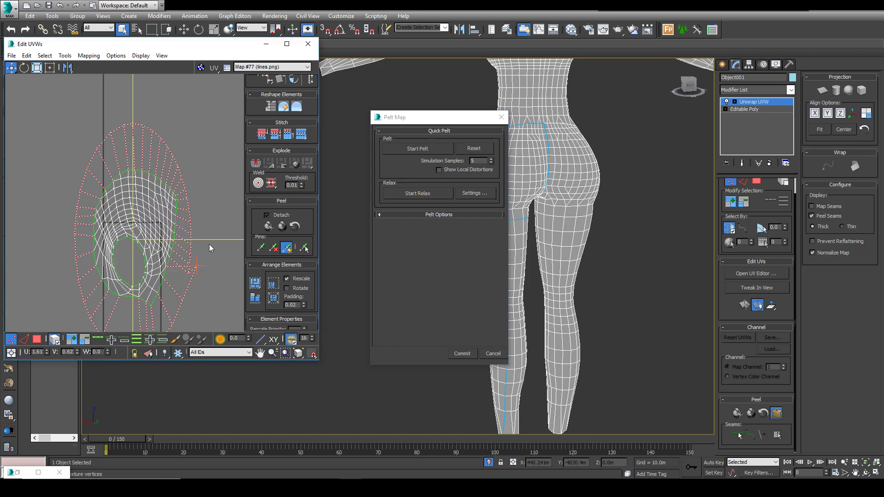
middle_click_drag(210, 271, 212, 243)
scroll(213, 242, "down", 1)
left_click(502, 117)
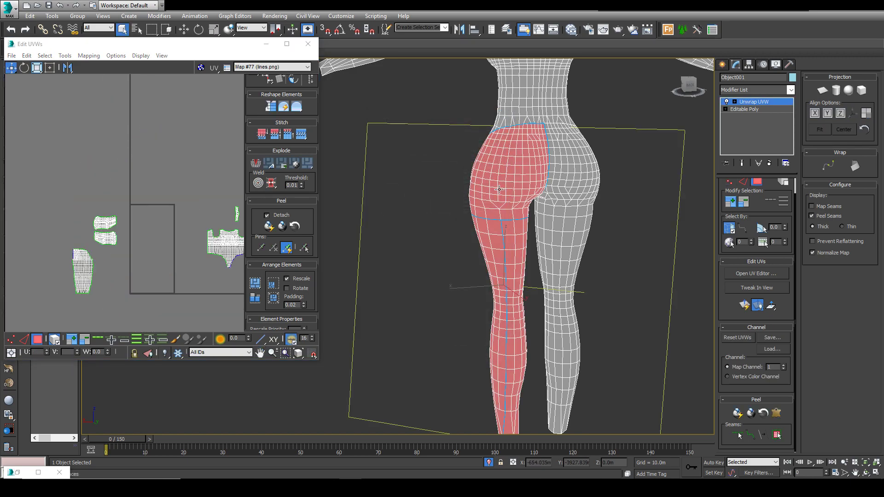
- Switch to edge selection and select the run of lengthwise edges down the inner thigh, starting at the crotch
key("f")
scroll(534, 226, "up", 5)
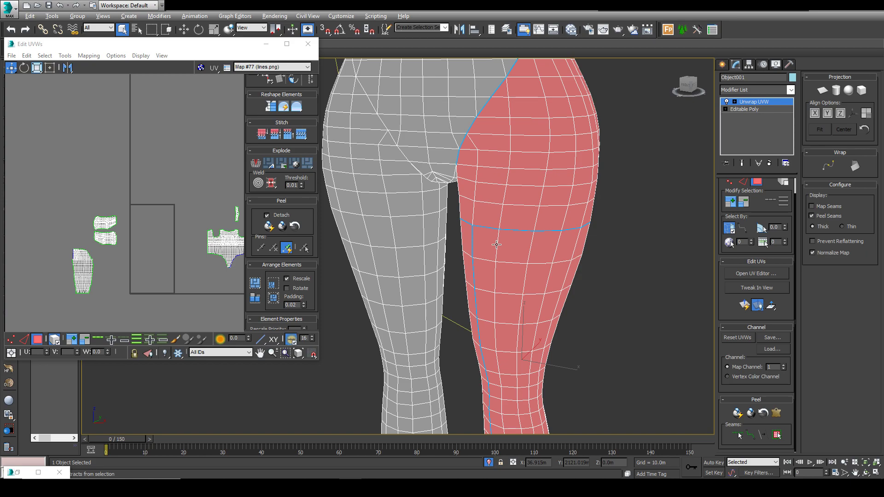
left_click(757, 102)
middle_click_drag(618, 211, 575, 223, "alt")
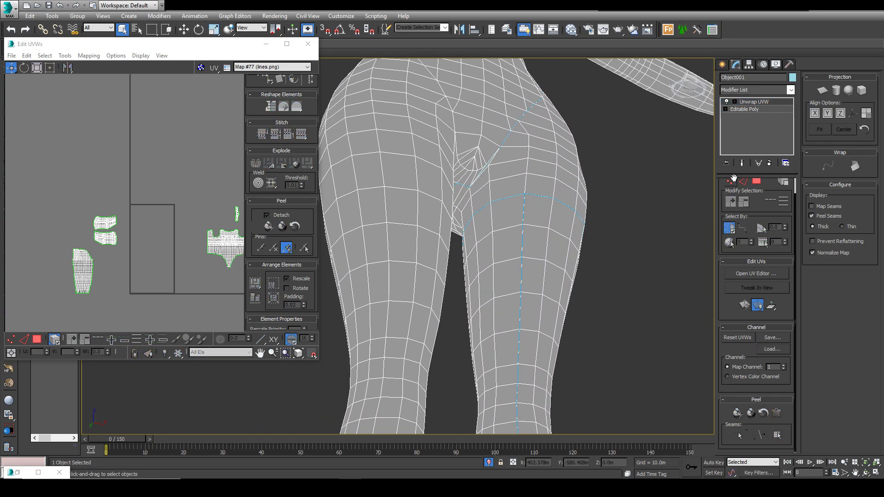
left_click(736, 182)
left_click(472, 203)
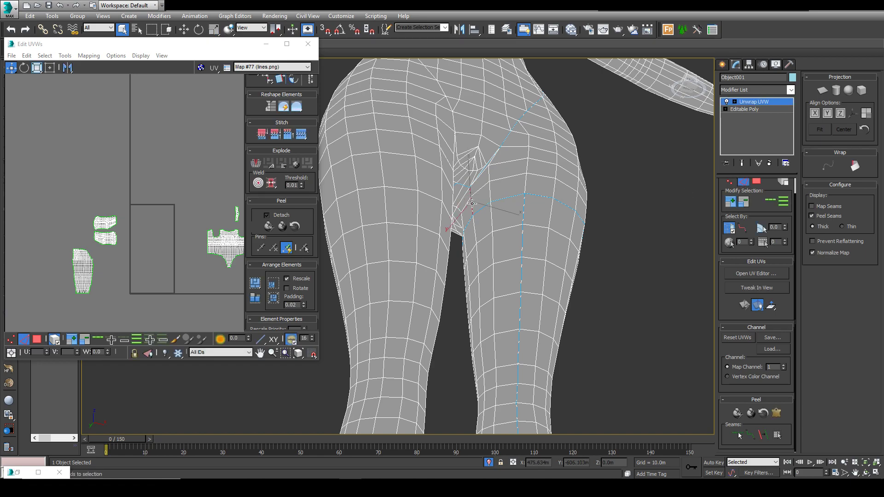
left_click(476, 227, "ctrl")
left_click(477, 256, "ctrl")
left_click(480, 291, "ctrl")
left_click(478, 321, "ctrl")
left_click(480, 354, "ctrl")
middle_click_drag(480, 364, 456, 310)
scroll(481, 293, "down", 4)
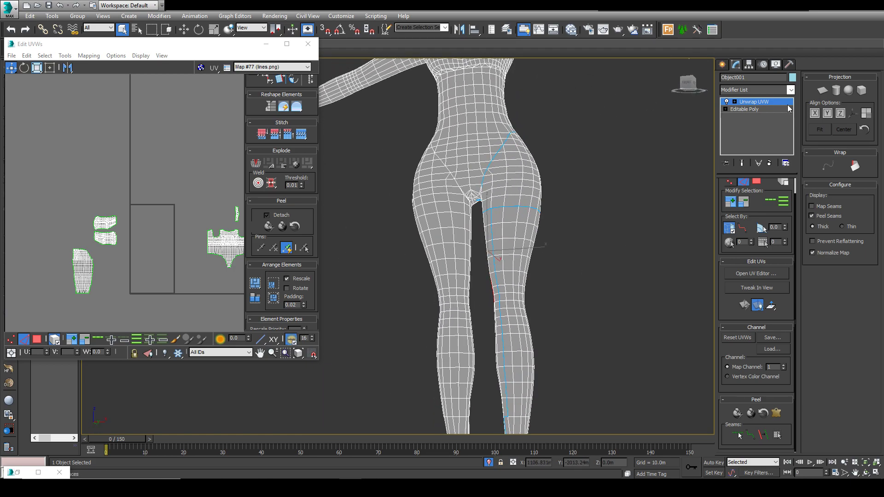
- Replace the body's Unwrap UVW modifier with a fresh Unwrap UVW and open its UV editor
left_click(772, 104)
scroll(698, 161, "down", 5)
left_click(769, 163)
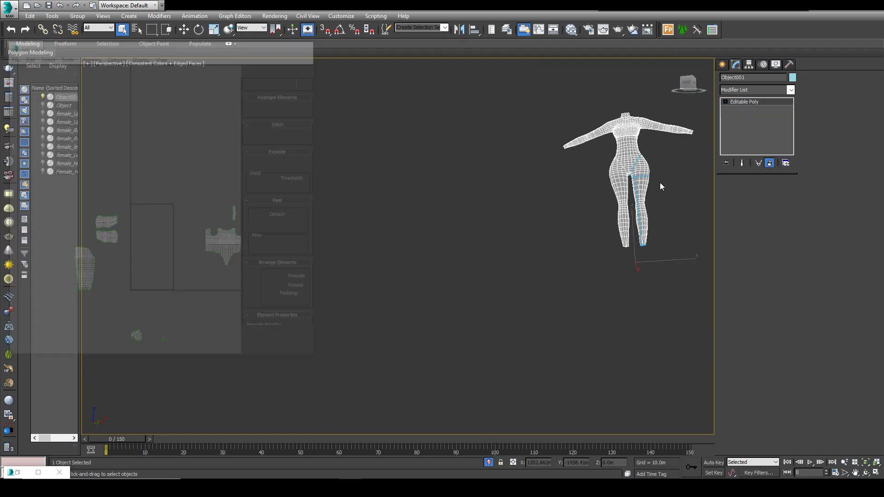
left_click(757, 90)
scroll(755, 276, "down", 5)
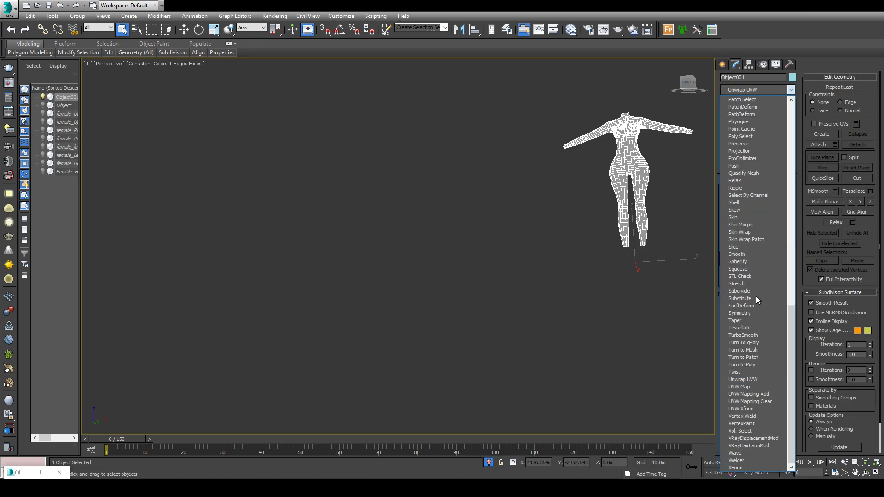
left_click(746, 375)
left_click(756, 274)
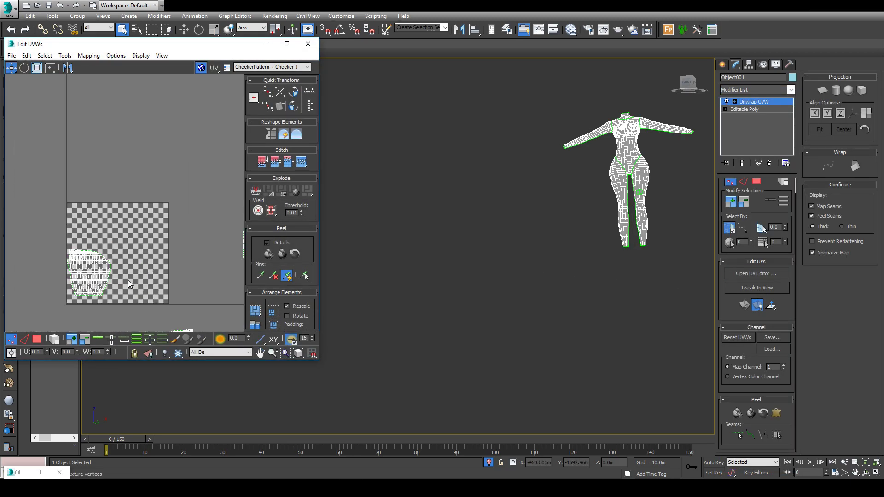
- Hide the checker background and move the left arm's UV shell to the empty area below the torso shell
left_click(201, 67)
middle_click_drag(137, 179, 9, 177)
scroll(9, 176, "down", 4)
left_click(37, 339)
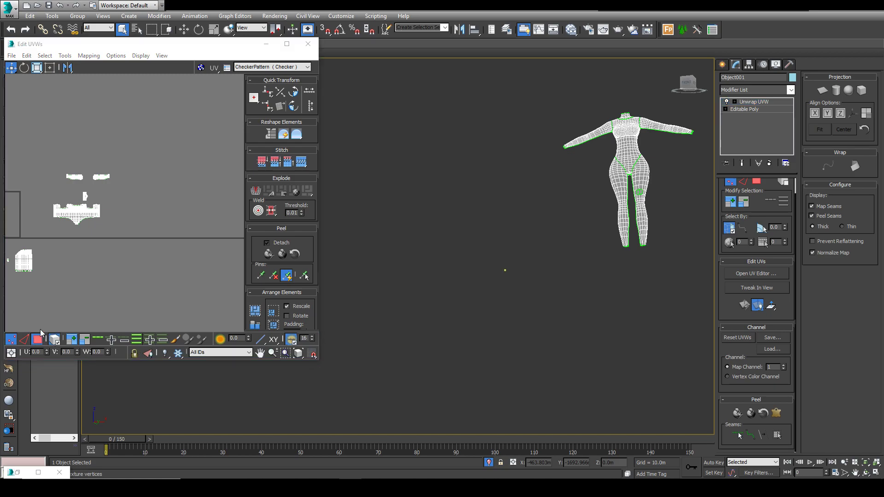
left_click(55, 340)
middle_click_drag(96, 148, 164, 133)
scroll(164, 134, "up", 3)
left_click(184, 170)
left_click_drag(184, 170, 189, 316)
middle_click_drag(190, 263, 183, 198)
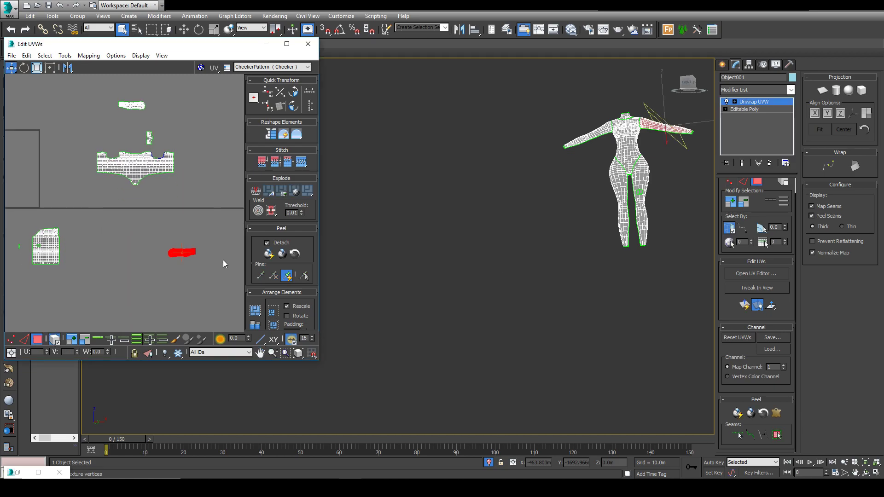
- Enlarge the arm's UV shell with the Freeform gizmo and reposition it in the empty area
left_click(50, 68)
middle_click_drag(183, 271, 92, 231)
left_click_drag(105, 223, 235, 306)
left_click(134, 322)
middle_click_drag(134, 321, 105, 294)
left_click_drag(152, 248, 108, 251)
middle_click_drag(134, 286, 169, 278)
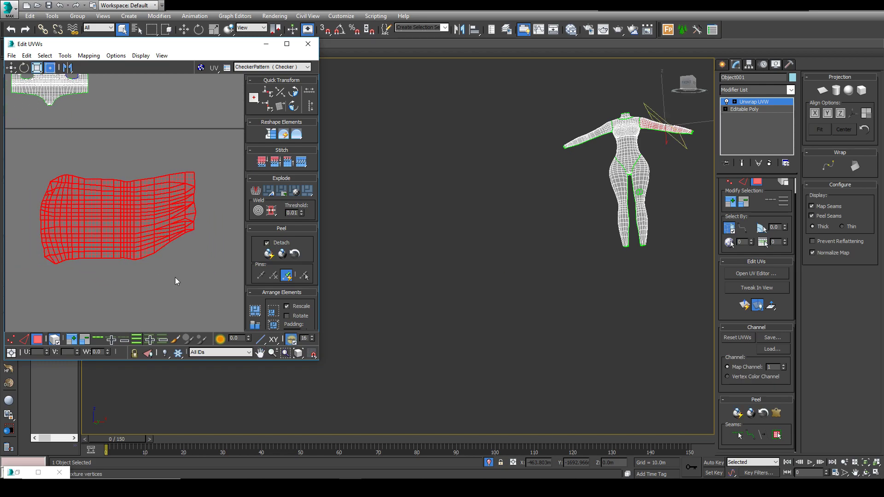
- Try a Pelt Map simulation on the selected left arm shell and close it without committing
left_click(780, 413)
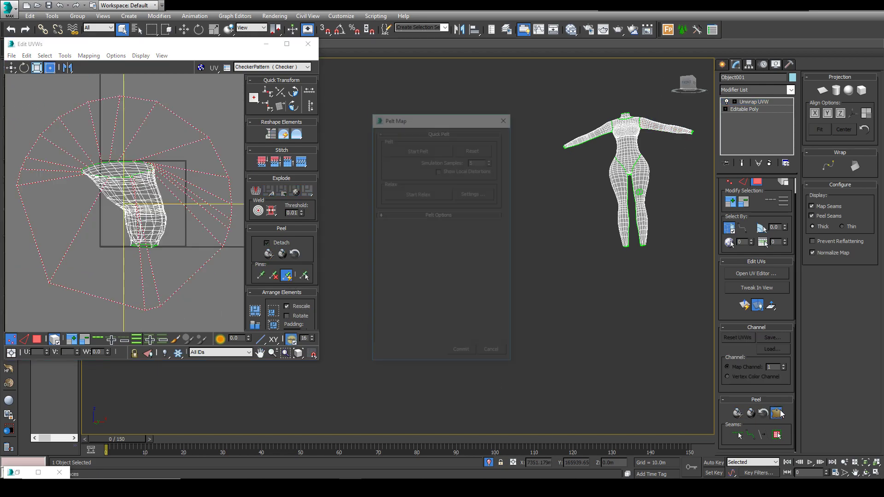
left_click(429, 148)
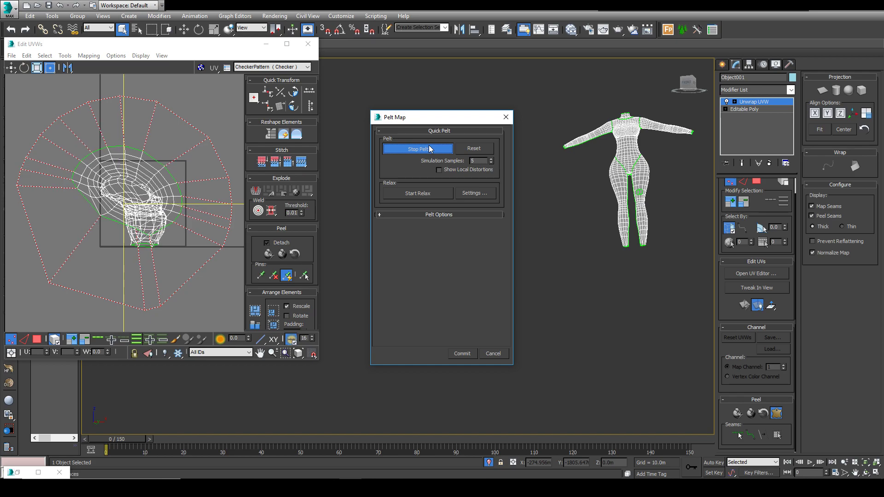
left_click(429, 149)
left_click(506, 117)
- Select the lengthwise edge run through the middle of the arm shell out to the wrist end and convert it to a peel seam
scroll(115, 299, "down", 2)
middle_click_drag(230, 308, 136, 269)
left_click(165, 228)
left_click(52, 342)
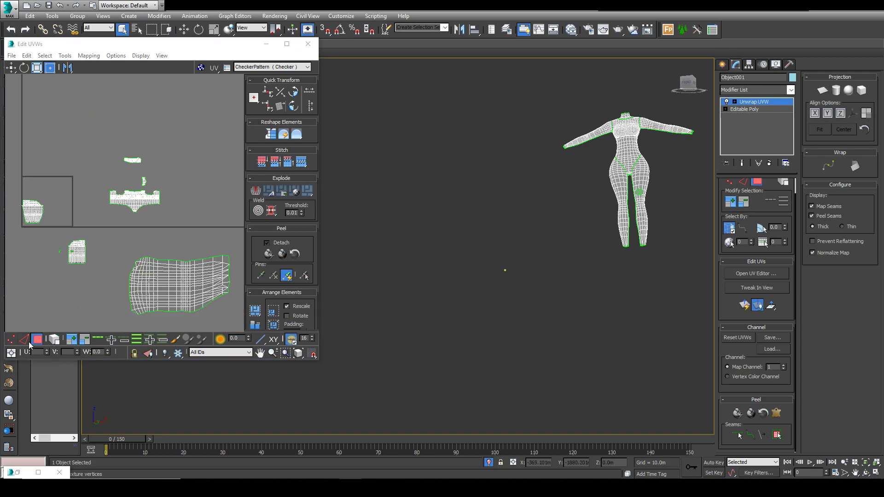
left_click(24, 340)
scroll(151, 296, "up", 2)
double_click(178, 288)
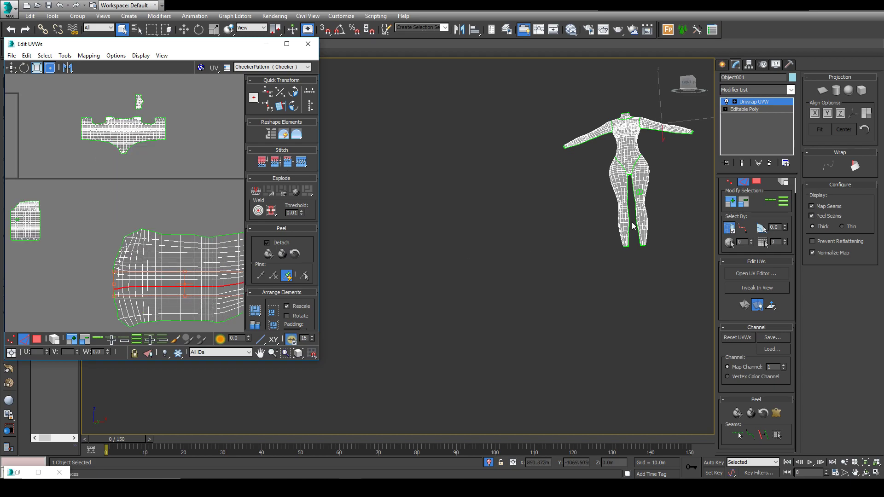
middle_click_drag(633, 225, 585, 225, "alt")
scroll(184, 262, "up", 4)
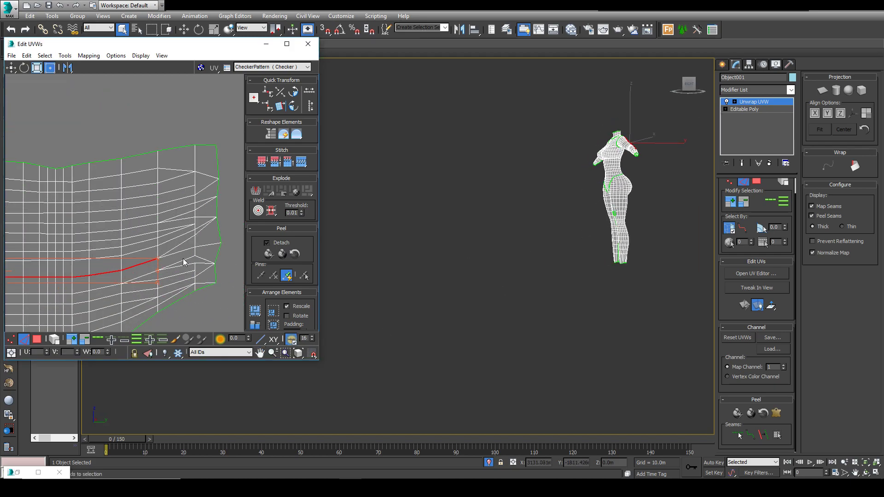
left_click(183, 251, "ctrl")
left_click(210, 247, "ctrl")
left_click(763, 436)
scroll(106, 220, "down", 3)
- Select the whole seamed left arm by element and try pelting it with Pelt Map, closing without committing
left_click(37, 339)
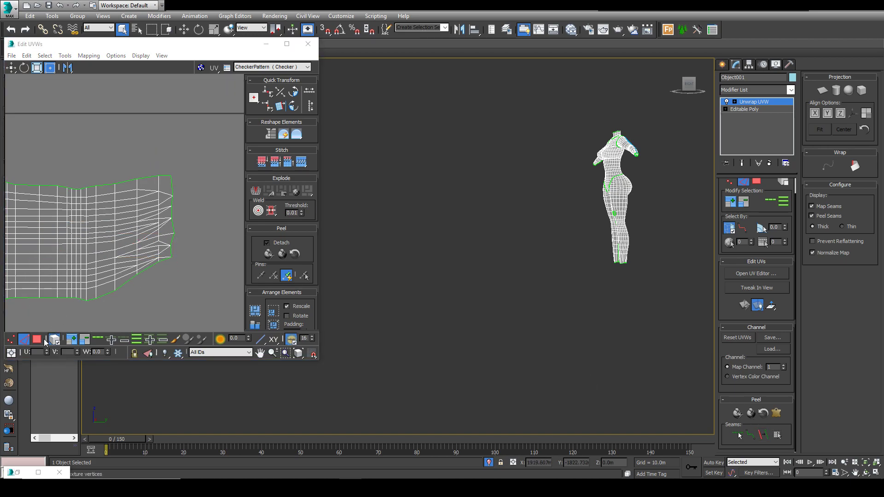
left_click(54, 339)
middle_click_drag(564, 268, 604, 260, "alt")
scroll(636, 154, "up", 4)
middle_click_drag(636, 154, 442, 249)
left_click(449, 244)
left_click(777, 413)
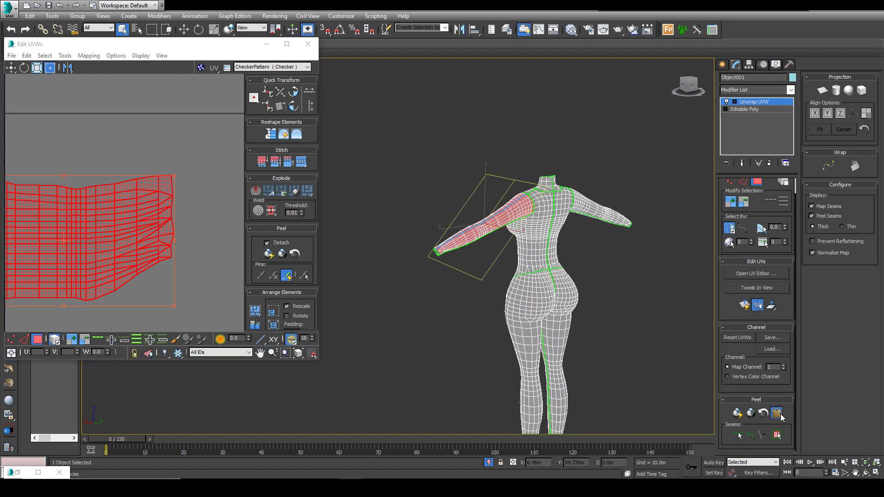
left_click(419, 156)
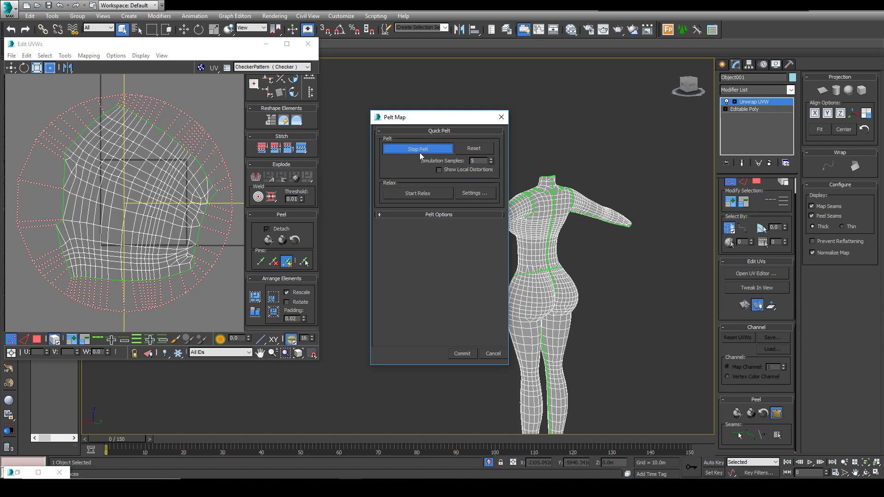
left_click(420, 155)
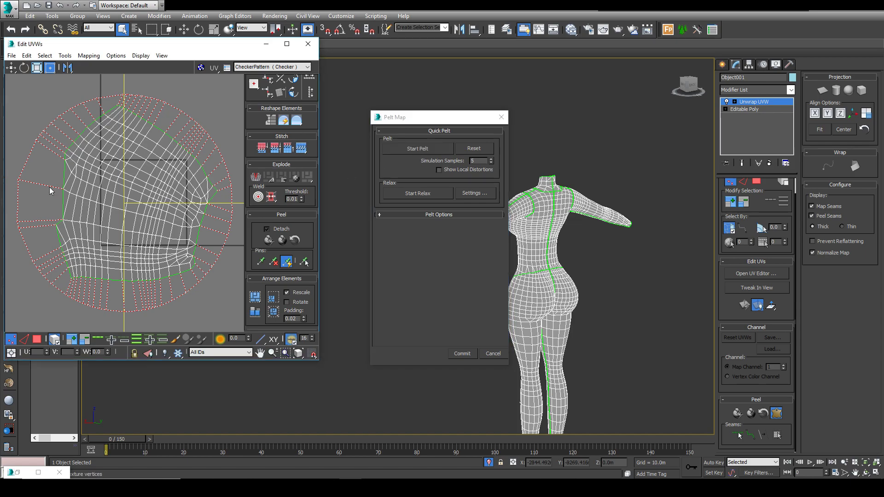
left_click(502, 117)
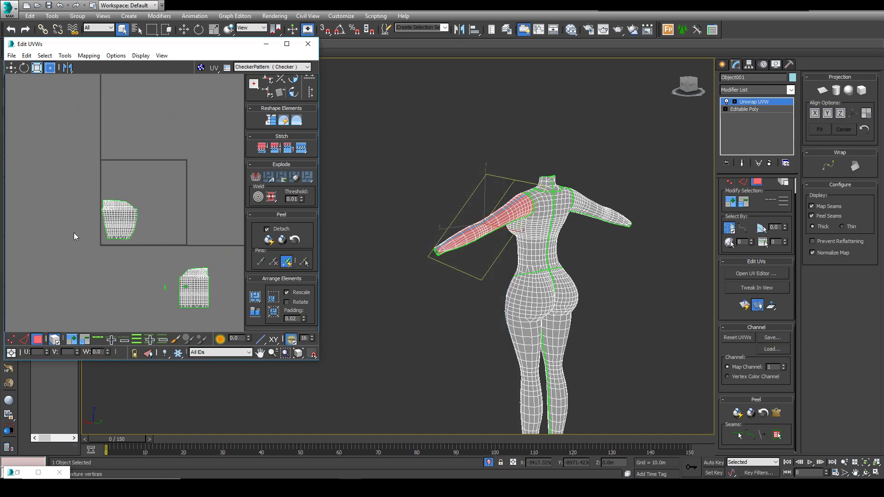
- Try pelting the arm shell again with repeated Relax passes, and close Pelt Map without committing
scroll(77, 195, "down", 1)
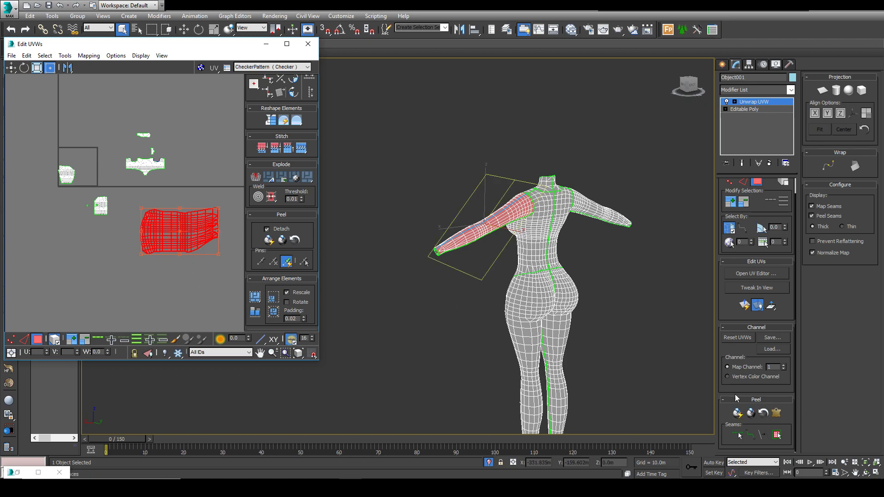
left_click(776, 414)
left_click(429, 154)
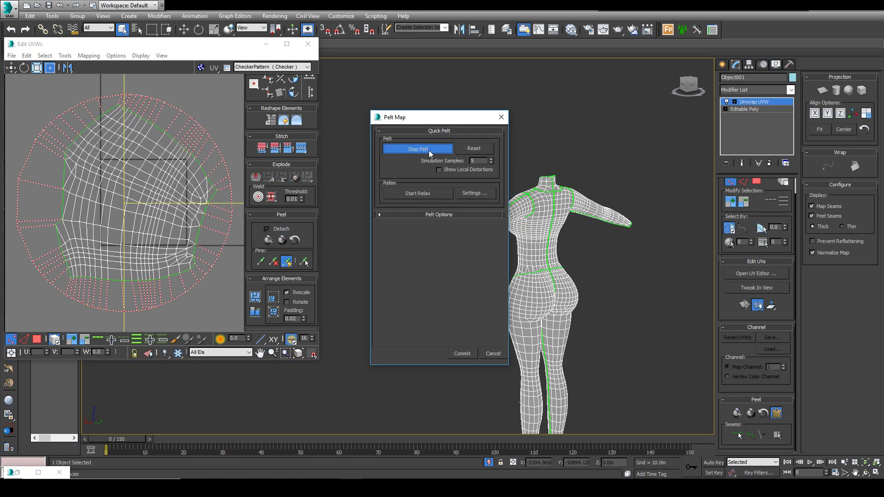
left_click(429, 154)
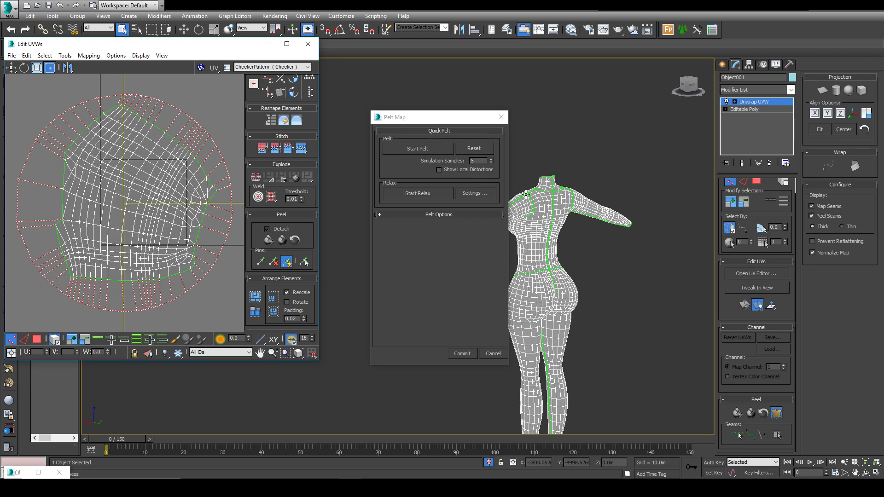
left_click_drag(461, 119, 452, 101)
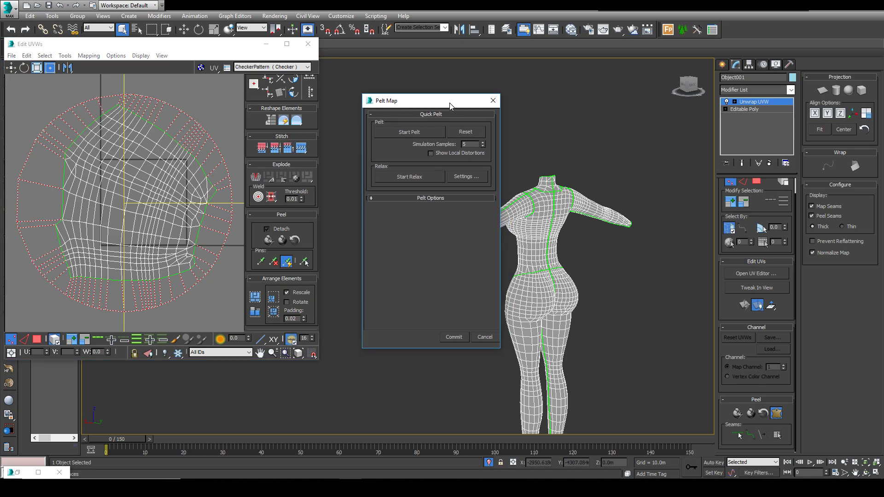
left_click(407, 175)
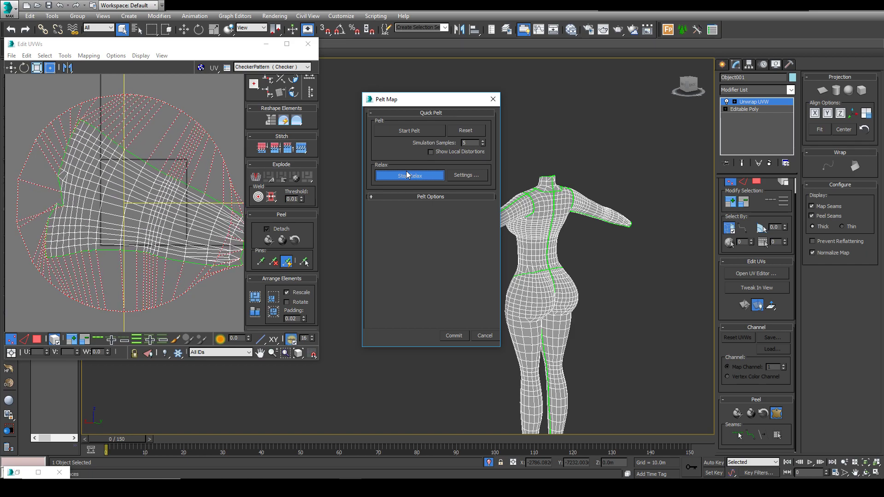
left_click(408, 175)
left_click(413, 179)
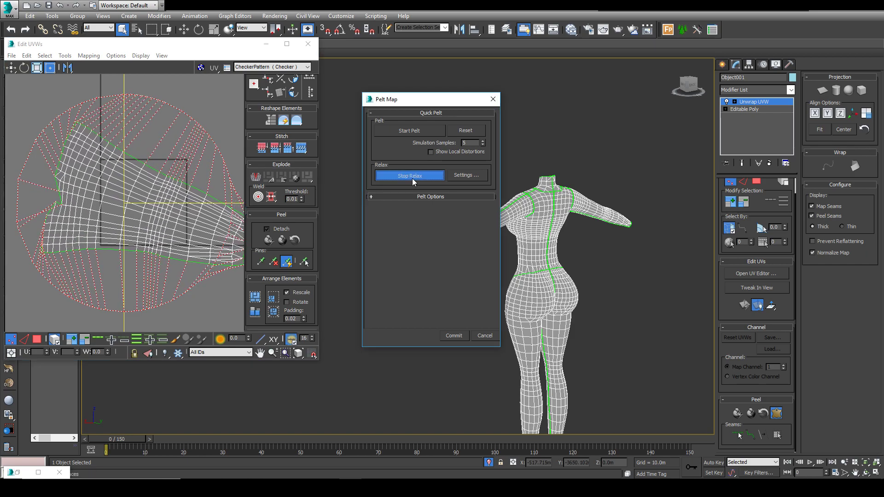
left_click(414, 180)
left_click(409, 131)
left_click(409, 131)
left_click(424, 176)
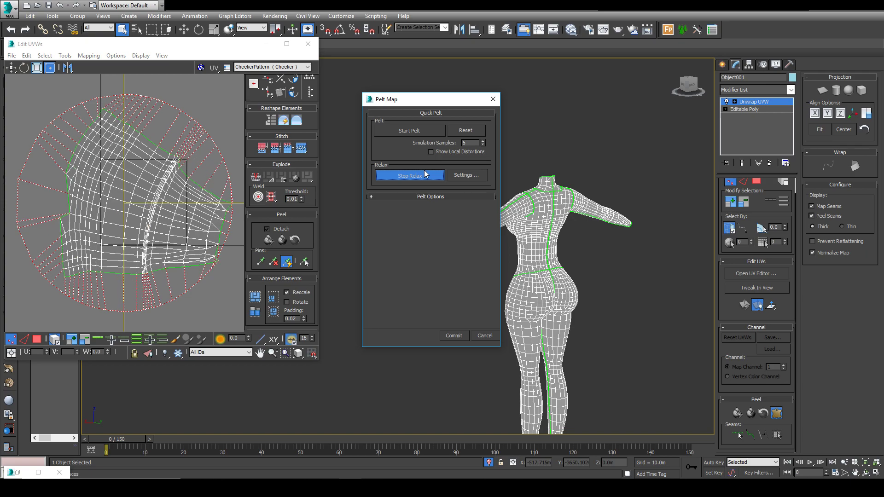
left_click(417, 178)
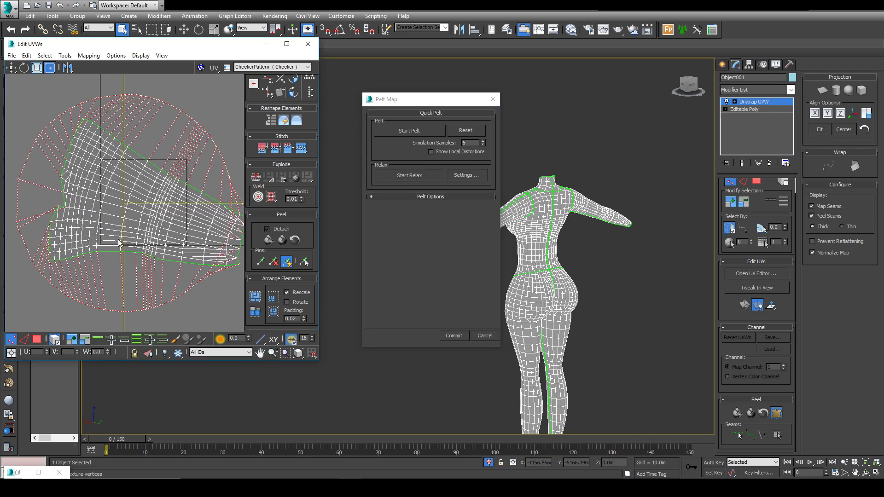
left_click(495, 96)
- Select the distorted polygons at the wrist end of the arm shell and break them off as a separate piece
scroll(188, 243, "down", 3)
middle_click_drag(128, 282, 12, 261)
scroll(221, 276, "up", 3)
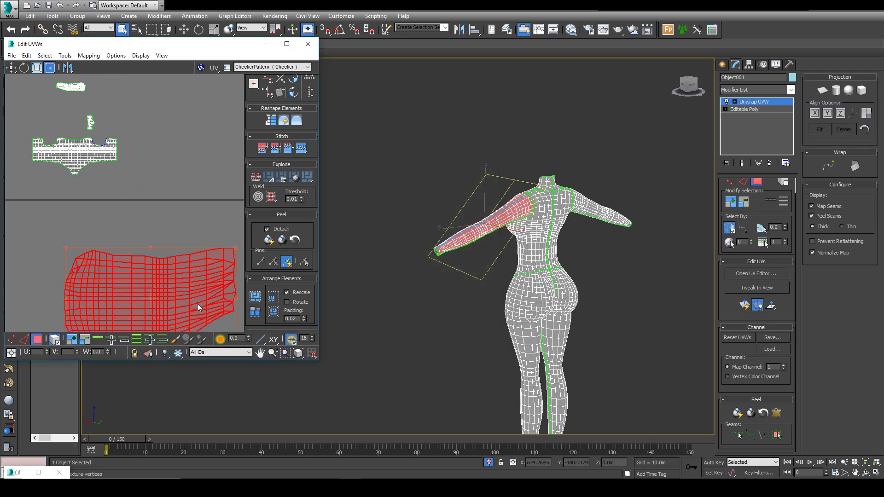
middle_click_drag(202, 310, 192, 294)
left_click(191, 280)
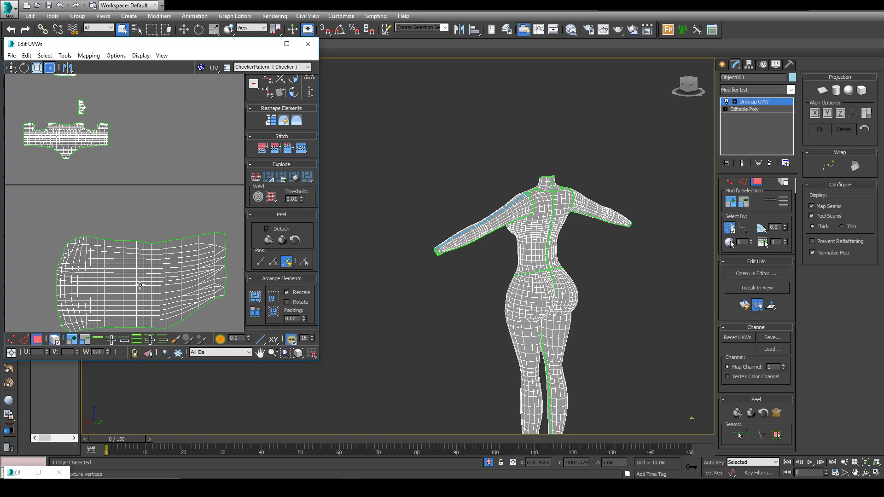
scroll(192, 277, "down", 3)
middle_click_drag(159, 285, 147, 253)
left_click(54, 339)
left_click(25, 340)
middle_click_drag(134, 288, 120, 284)
left_click(37, 341)
scroll(156, 279, "up", 3)
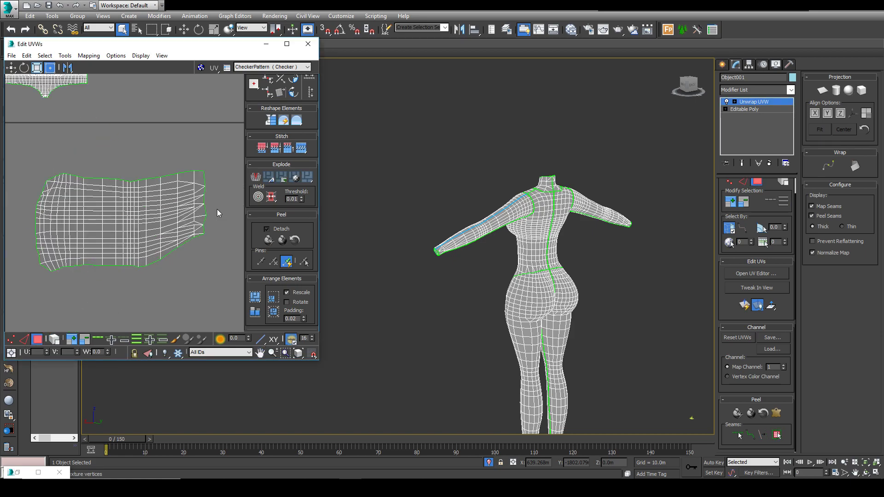
left_click_drag(198, 248, 208, 257)
left_click_drag(188, 289, 172, 289)
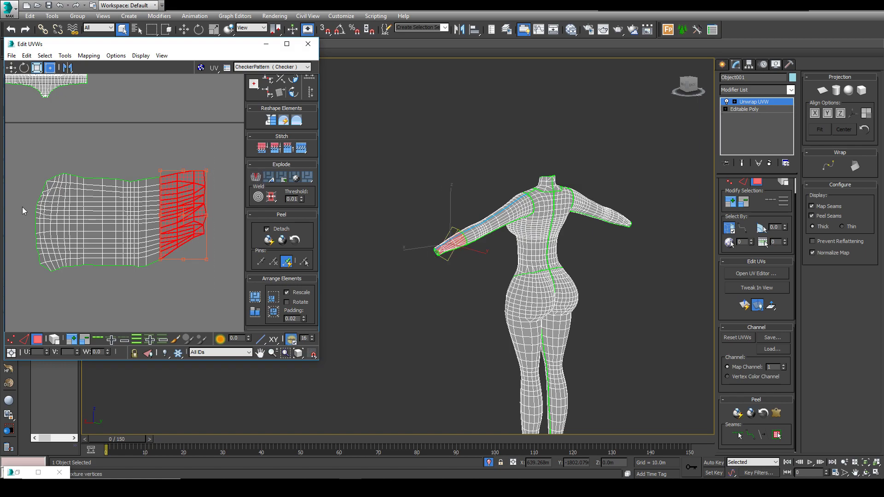
- Break the distorted polygons at both corners of the arm shell's shoulder end into separate pieces
scroll(71, 206, "up", 2)
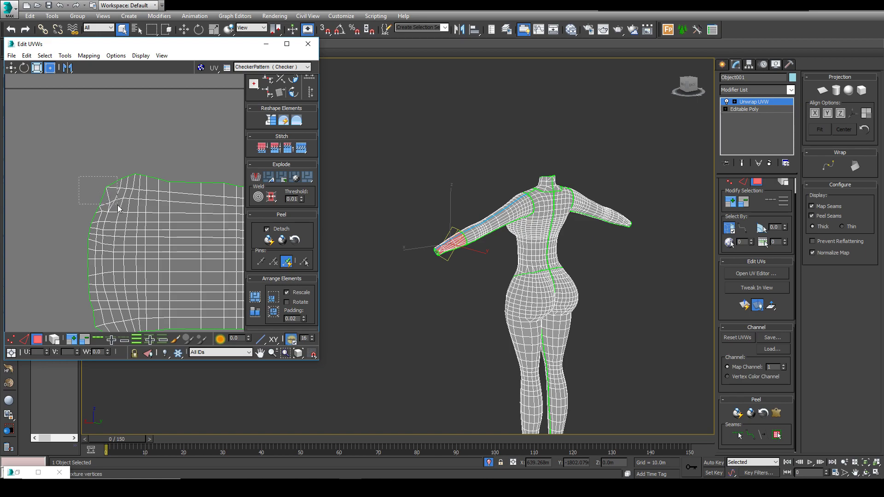
left_click_drag(119, 209, 119, 209)
middle_click_drag(177, 281, 174, 190)
left_click_drag(111, 108, 107, 236)
left_click(58, 341)
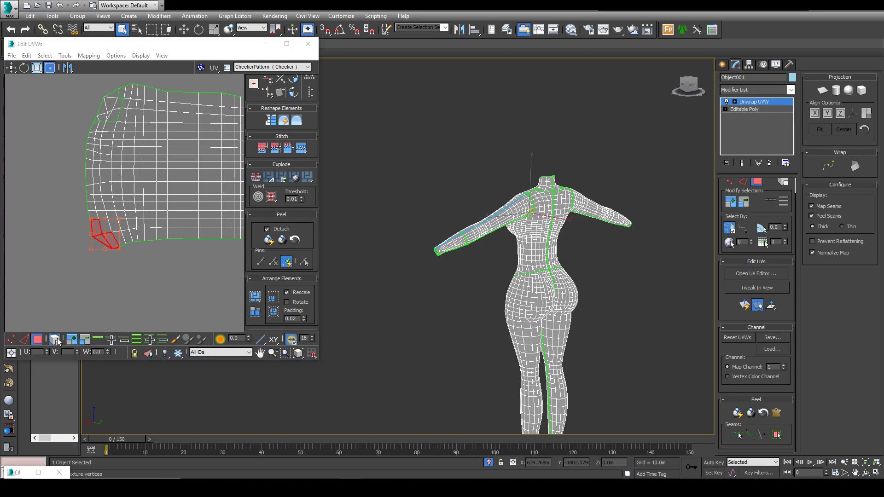
- Select the remaining main arm shell as an element and straighten it into a rectangular grid
scroll(110, 302, "down", 3)
key("3")
left_click(38, 339)
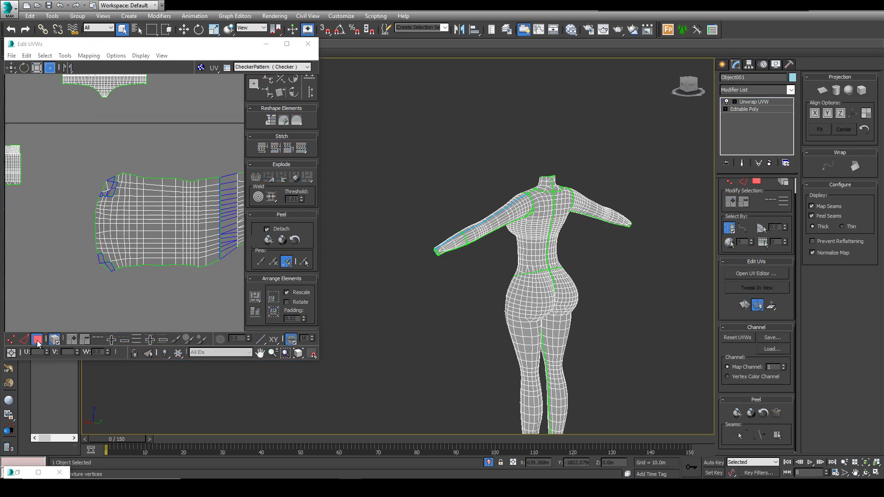
left_click(171, 233)
left_click(270, 121)
left_click(165, 290)
- Move the straightened arm shell into the empty area below the broken-off wrist and shoulder pieces
scroll(163, 291, "down", 2)
left_click_drag(169, 232, 166, 290)
middle_click_drag(166, 290, 156, 197)
left_click(179, 288)
left_click_drag(168, 230, 199, 246)
left_click(174, 303)
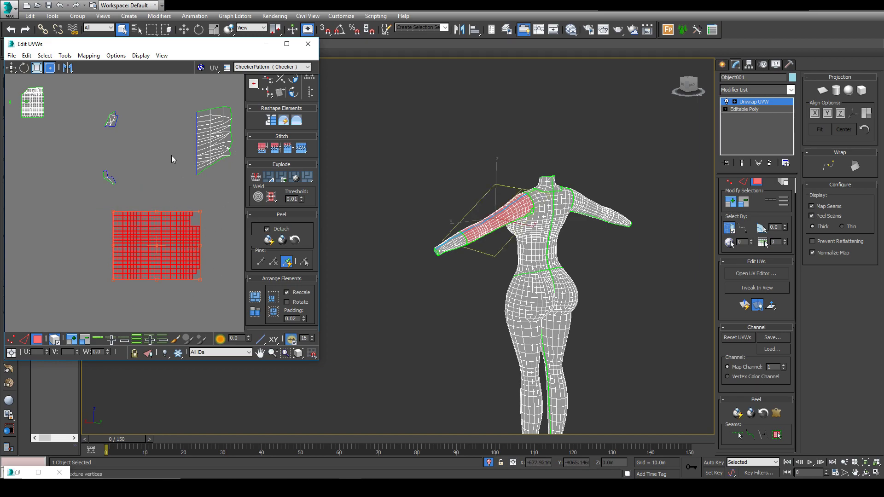
- Examine the broken-off wrist piece and the outline of the straightened arm shell
scroll(174, 184, "up", 2)
left_click(226, 180)
middle_click_drag(225, 180, 160, 200)
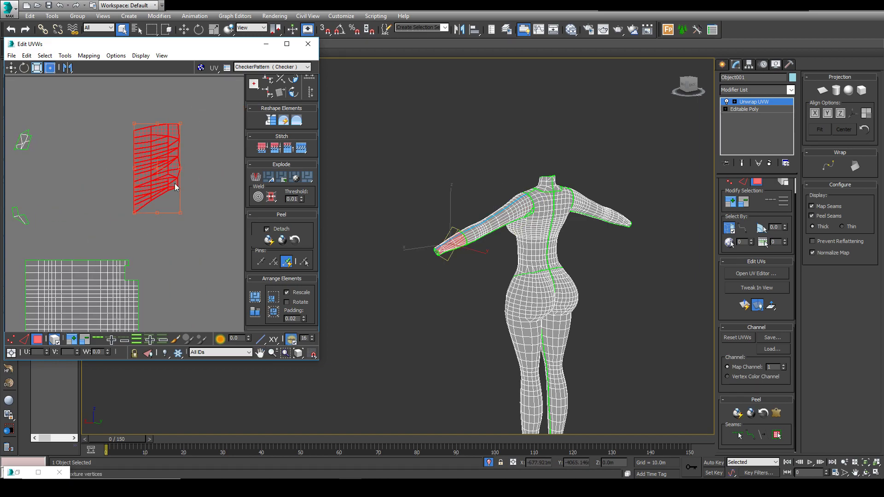
left_click_drag(114, 110, 176, 232)
middle_click_drag(52, 265, 144, 230)
middle_click_drag(227, 309, 197, 264)
left_click(131, 213)
left_click(176, 280)
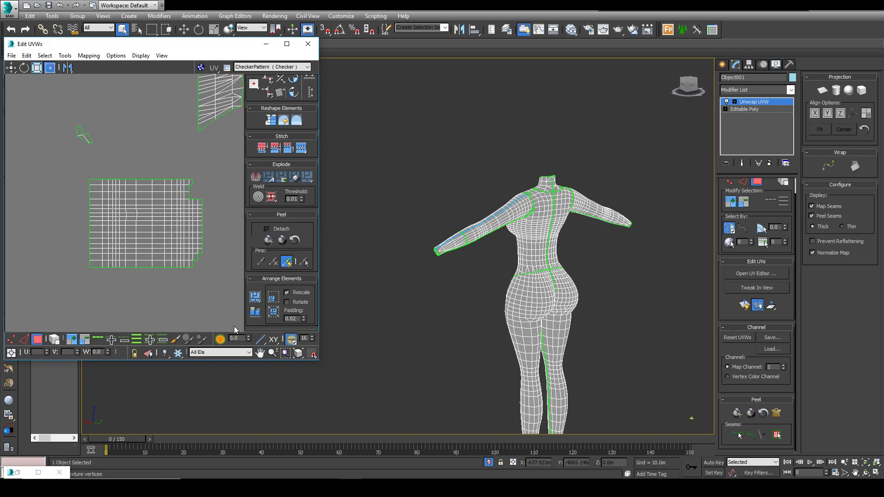
- Enlarge the UV editor window and examine the smaller grid-shaped shell beside the arm pieces
left_click_drag(321, 362, 379, 427)
left_click(51, 405)
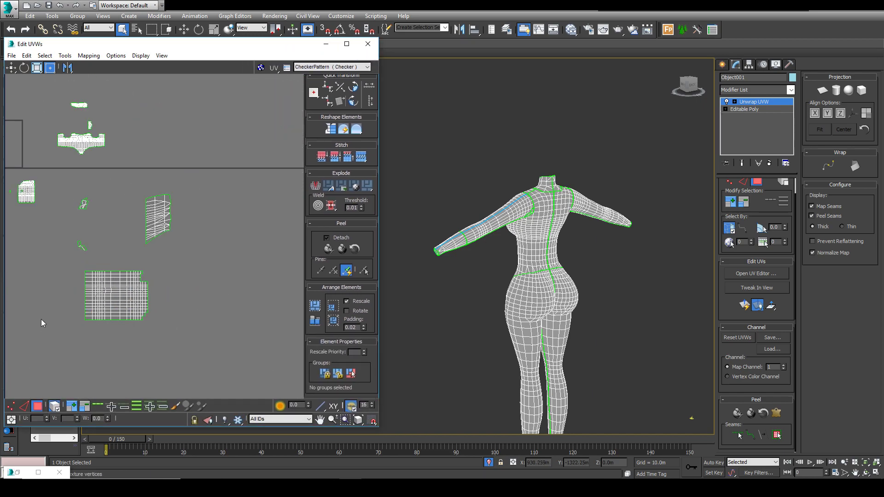
middle_click_drag(40, 319, 237, 337)
middle_click_drag(226, 209, 216, 235)
scroll(216, 236, "up", 4)
scroll(216, 235, "up", 6)
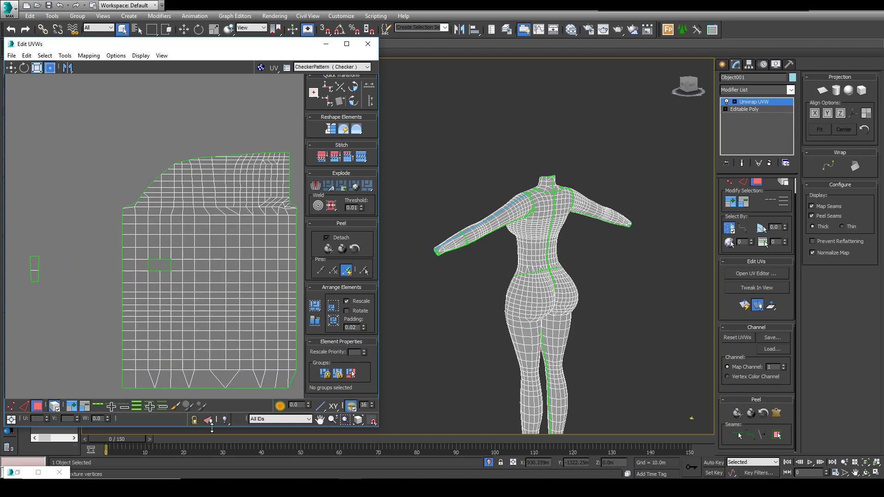
scroll(144, 324, "down", 10)
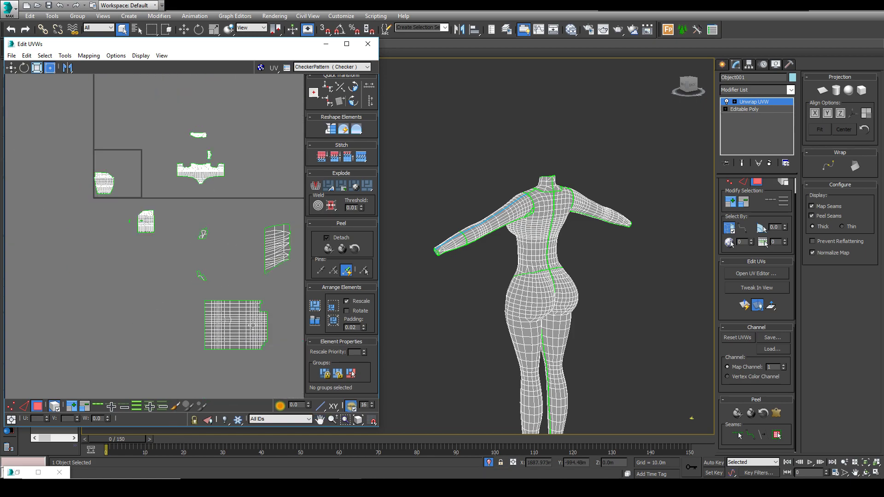
middle_click_drag(173, 214, 179, 225)
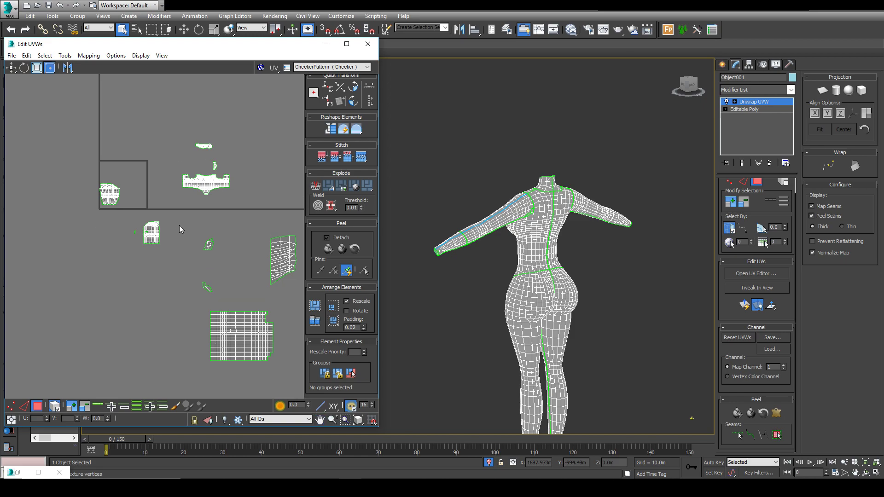
- Select the neck shell above the torso shell to check their shared edges
middle_click_drag(545, 270, 527, 266, "alt")
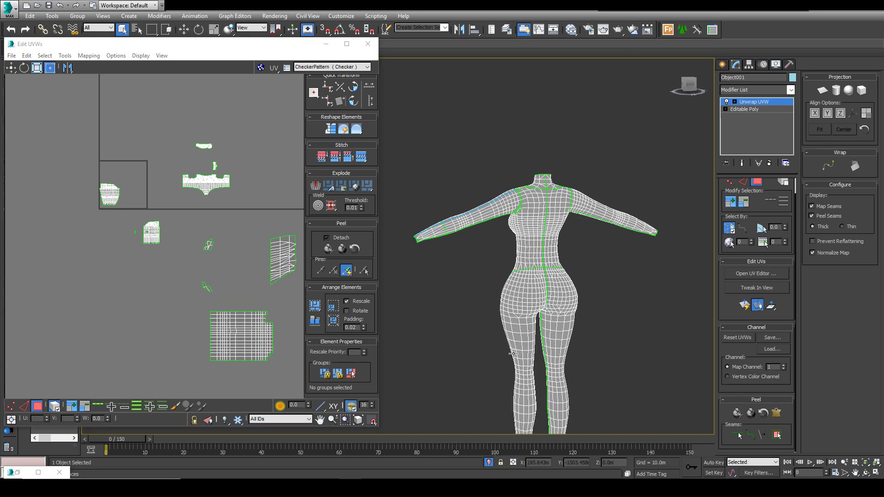
middle_click_drag(185, 172, 184, 196)
scroll(231, 220, "up", 4)
scroll(230, 220, "up", 8)
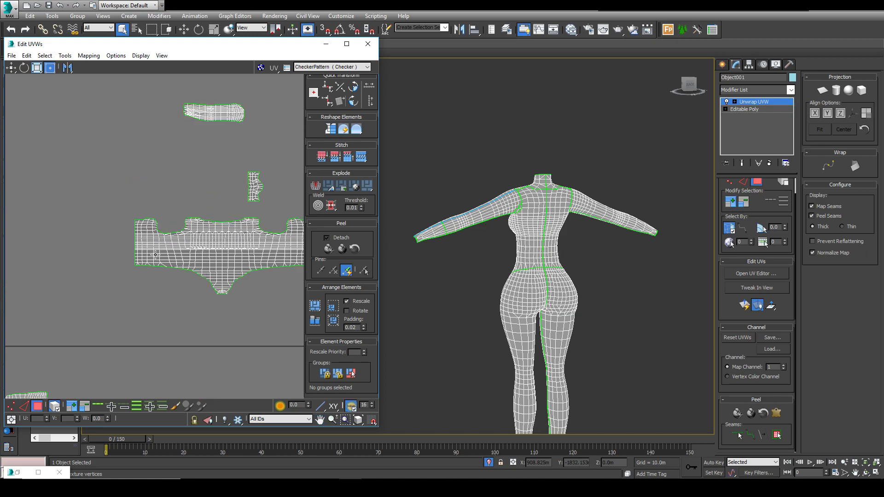
left_click_drag(247, 219, 209, 218)
scroll(211, 259, "down", 5)
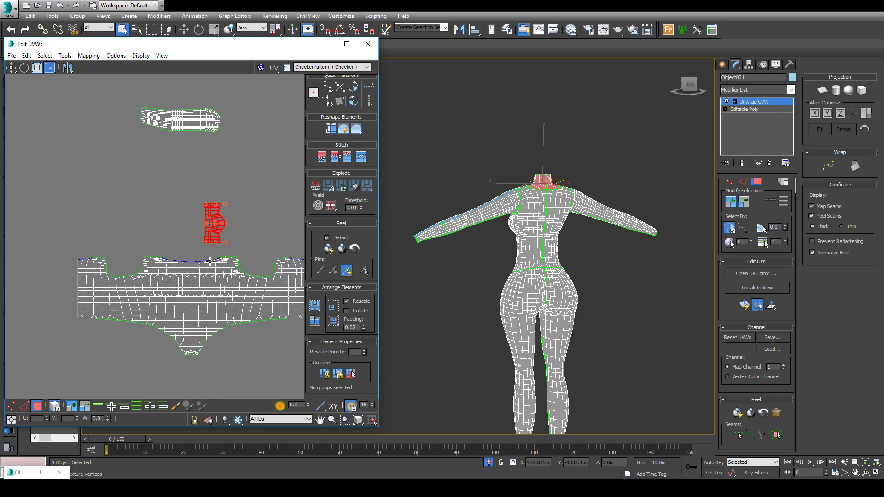
- Set the unwrap options' render height to 512
key("ctrl+o")
left_click_drag(65, 179, 21, 176)
type("512")
key("Return")
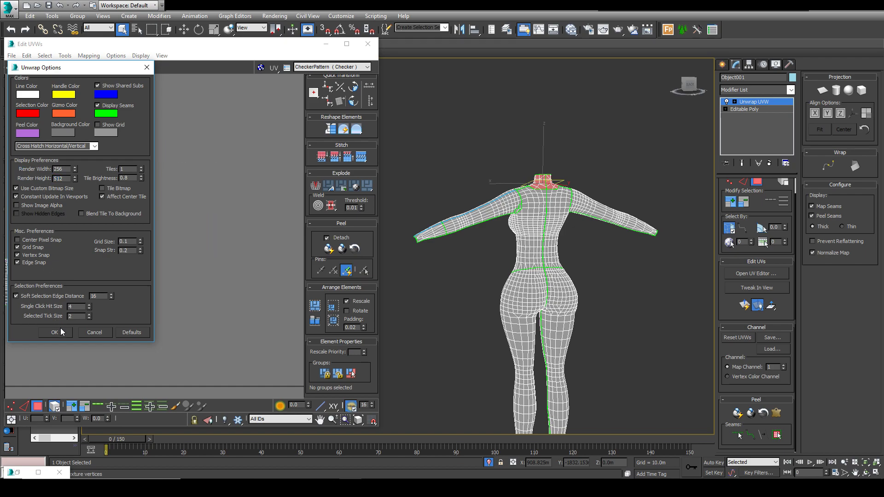
left_click(60, 328)
scroll(149, 303, "down", 4)
scroll(147, 303, "up", 4)
middle_click_drag(126, 300, 263, 305)
scroll(184, 231, "up", 2)
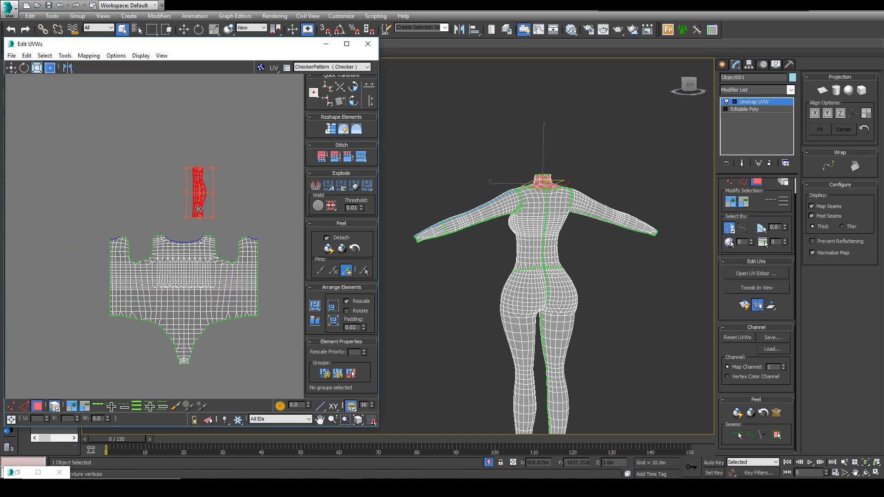
- Rotate the neck shell in -90 degree steps until it lies horizontally, and move it just above the torso neckline
scroll(201, 224, "up", 2)
left_click_drag(201, 220, 158, 191)
key("ctrl+z")
left_click(352, 87)
left_click(353, 87)
left_click(353, 88)
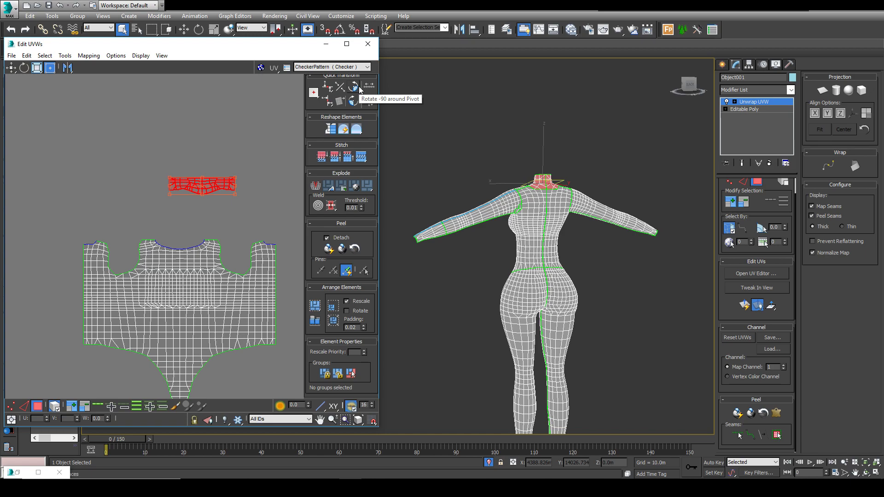
left_click_drag(213, 184, 192, 221)
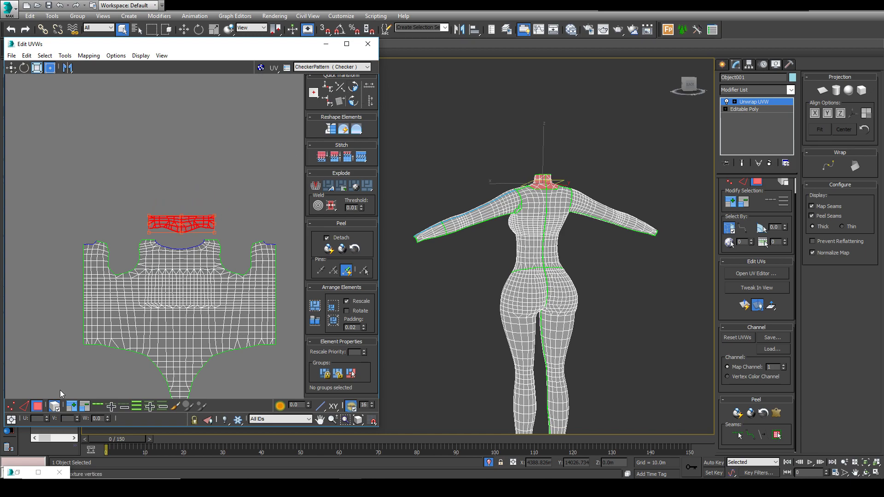
- Examine which edges along the torso neckline are shared with the lower polygons of the neck shell
key("2")
scroll(138, 212, "up", 5)
left_click(181, 277)
key("w")
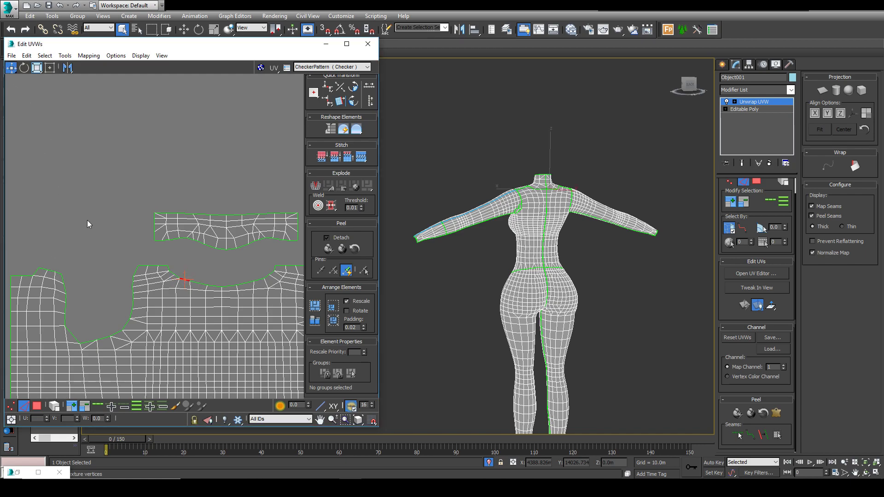
key("3")
left_click(202, 288)
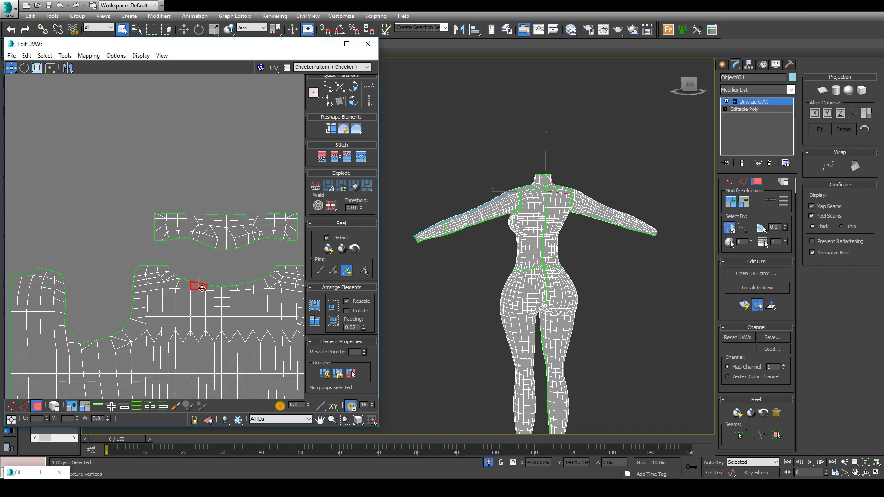
left_click(206, 242)
left_click(201, 238)
left_click(195, 237)
left_click(185, 236)
scroll(175, 265, "up", 3)
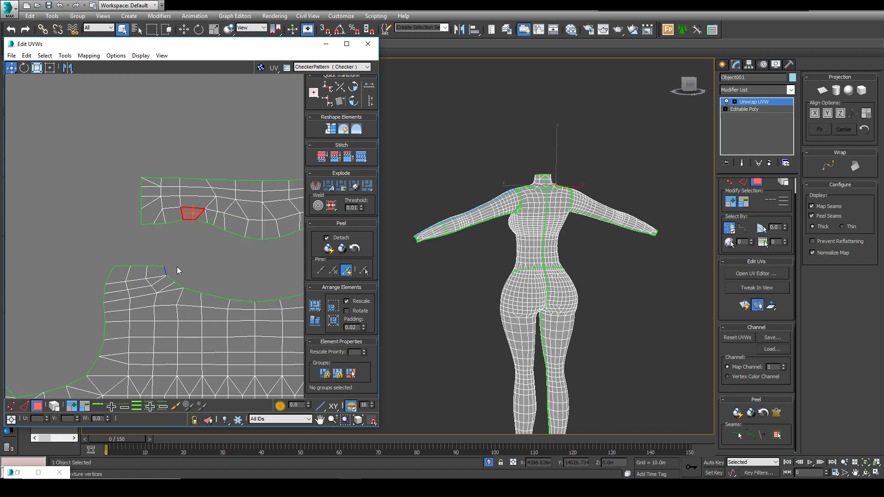
- Move the two end sections of the neck shell above the matching outer back parts of the torso shell
left_click_drag(130, 174, 161, 251)
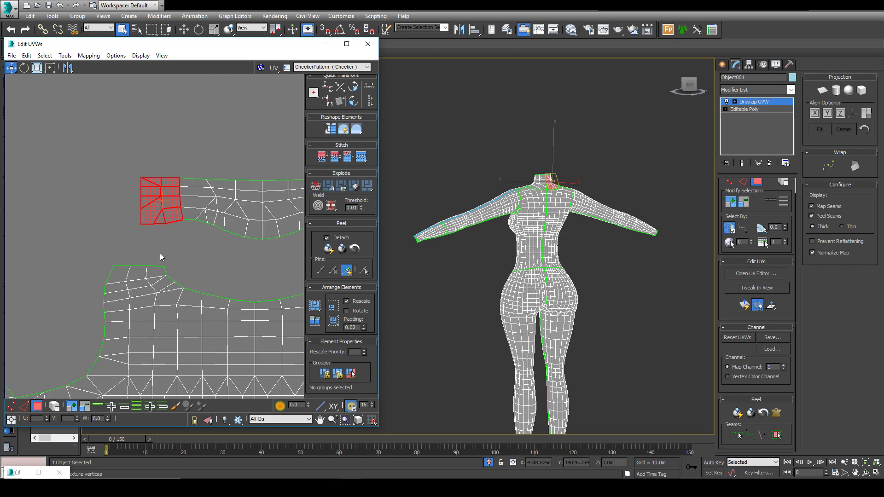
middle_click_drag(232, 256, 41, 257)
left_click_drag(158, 246, 159, 246)
middle_click_drag(212, 235, 88, 229)
left_click_drag(56, 204, 192, 234)
middle_click_drag(51, 225, 320, 217)
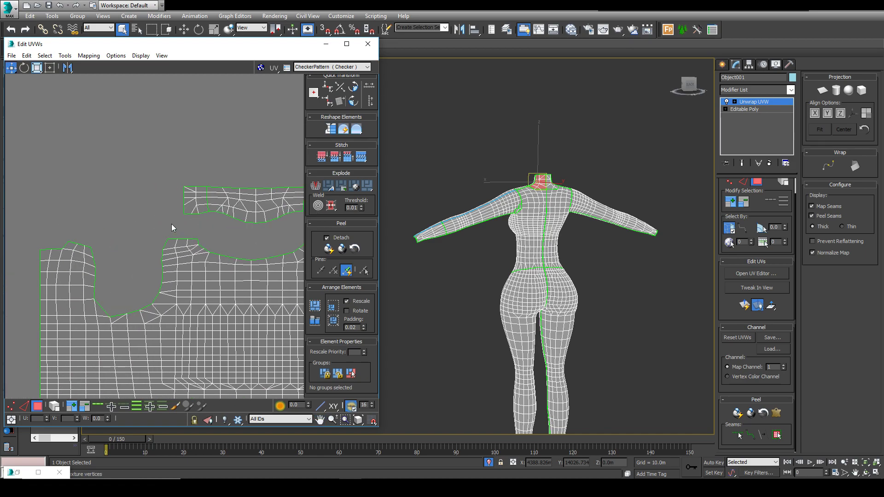
left_click_drag(208, 229, 52, 226)
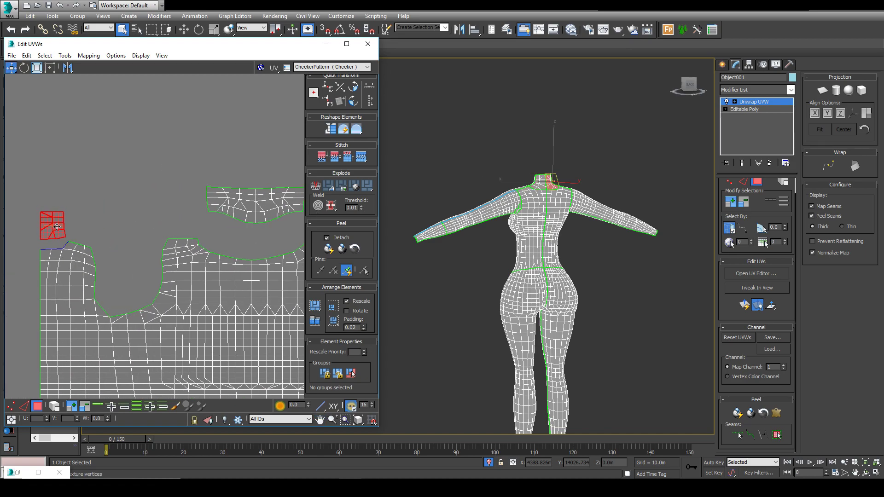
middle_click_drag(160, 201, 110, 199)
left_click_drag(126, 175, 274, 245)
left_click_drag(210, 206, 205, 223)
key("ctrl+z")
- Select the whole centre neck piece, then scale and move it to fit into the torso's front neckline
left_click(52, 409)
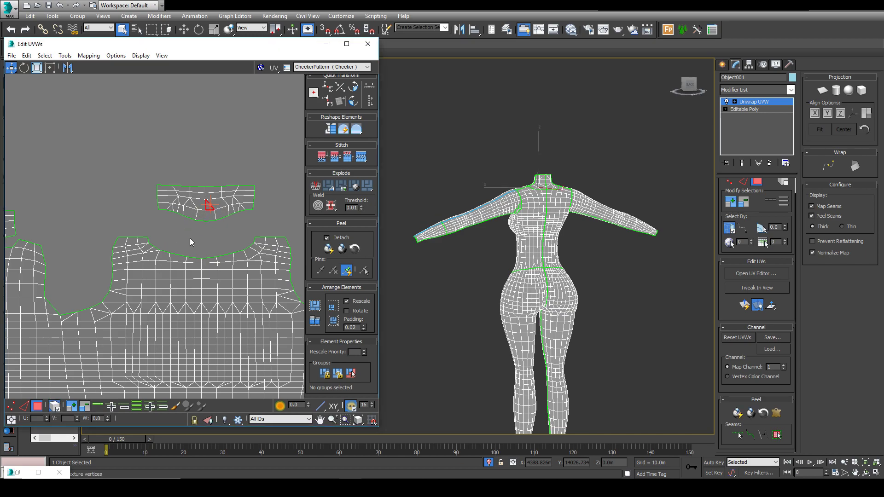
left_click(229, 206)
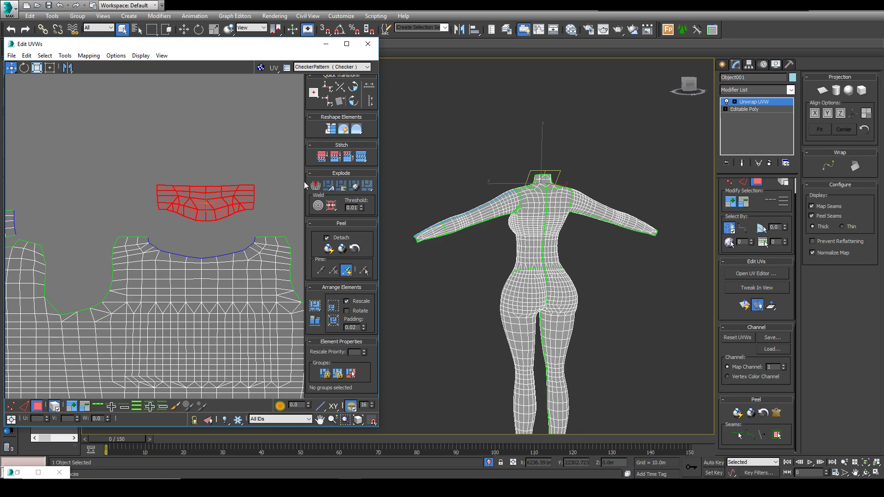
left_click(50, 67)
middle_click_drag(159, 145, 142, 133)
left_click_drag(196, 199, 259, 200)
left_click_drag(232, 183, 213, 213)
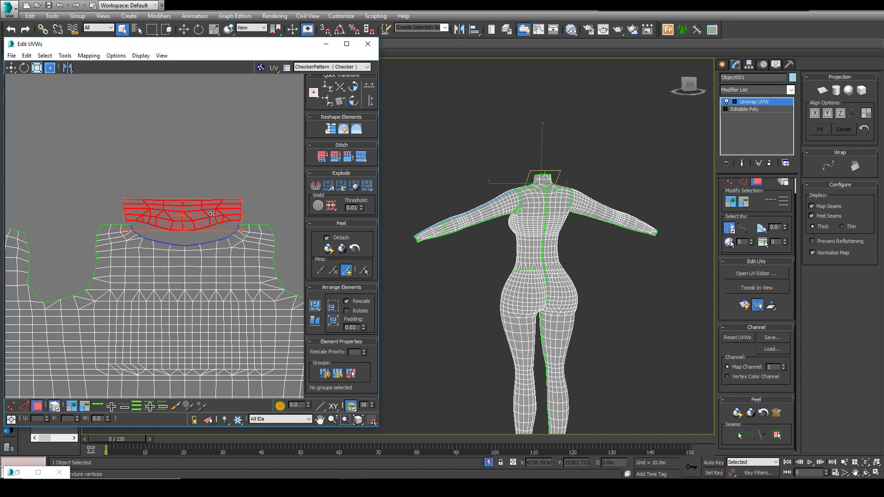
left_click(211, 162)
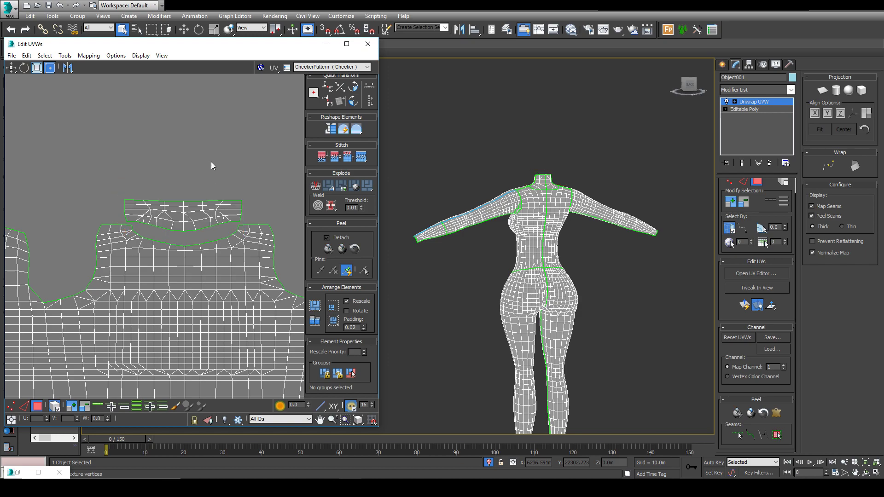
left_click(131, 207)
left_click_drag(243, 231, 206, 222)
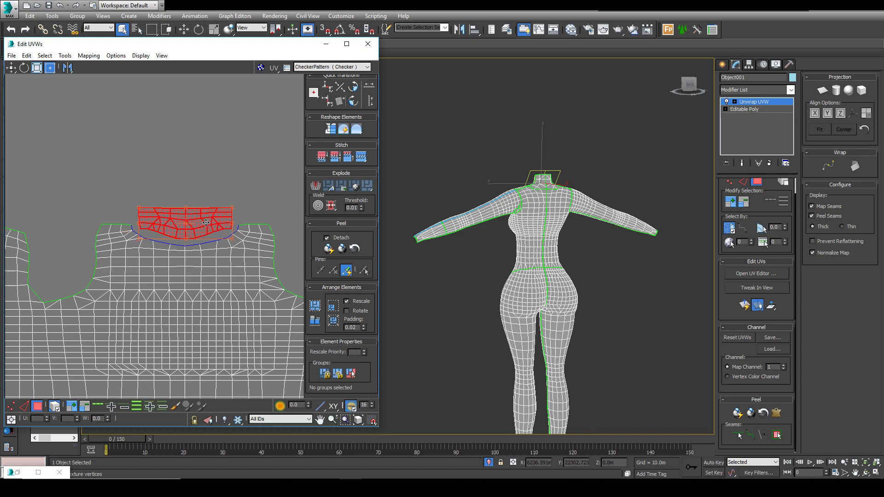
- Stitch the centre neck piece to the torso along the outermost neckline edge on each side
left_click(203, 184)
left_click(54, 407)
left_click(25, 407)
scroll(118, 270, "up", 3)
left_click(139, 201)
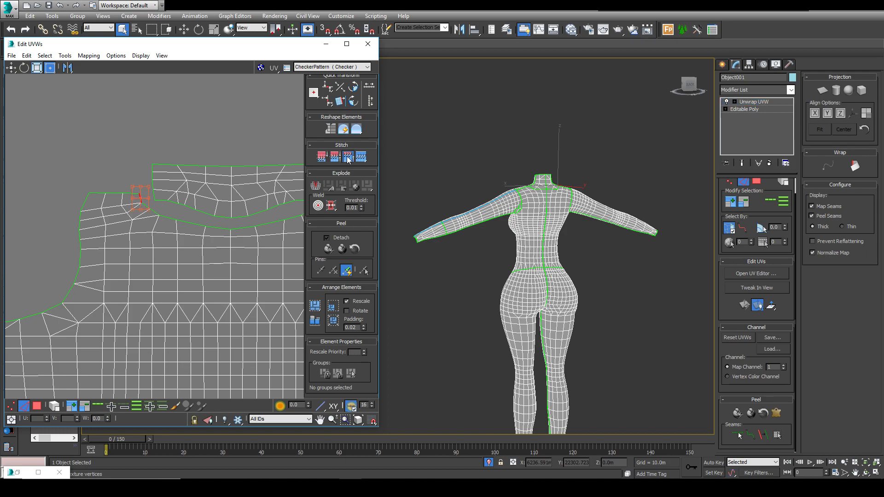
middle_click_drag(222, 216, 122, 233)
left_click(219, 216)
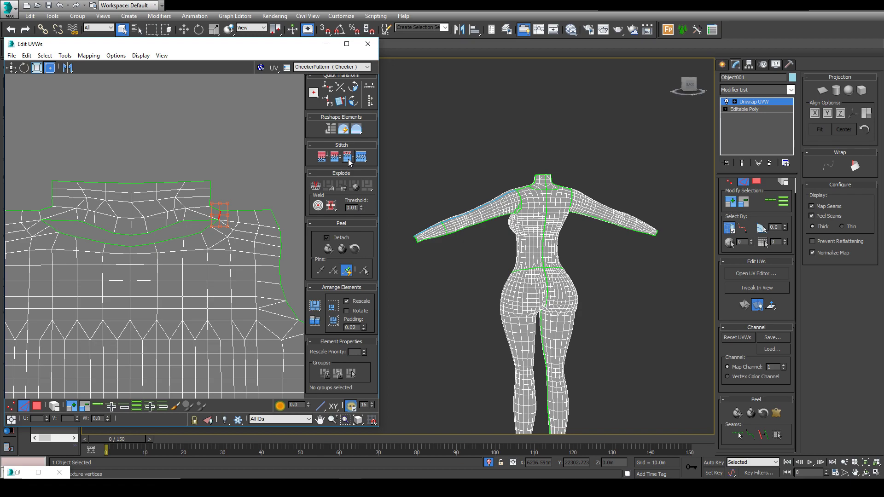
double_click(203, 235)
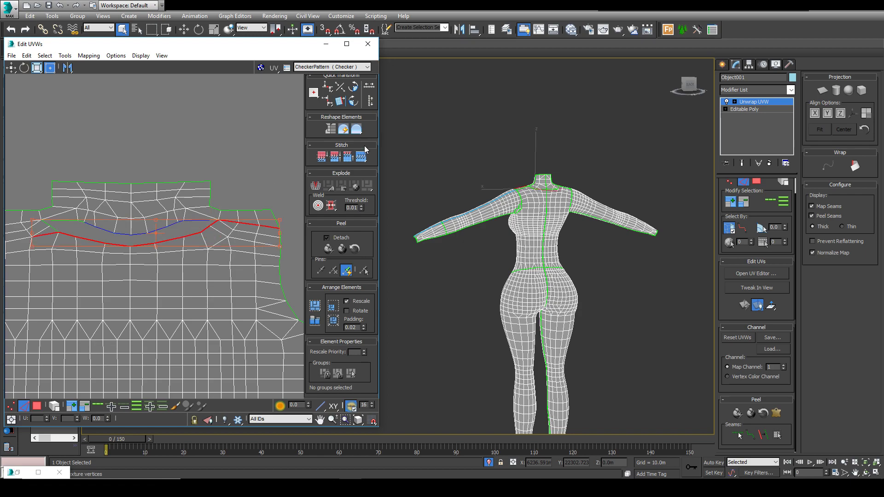
left_click(108, 127)
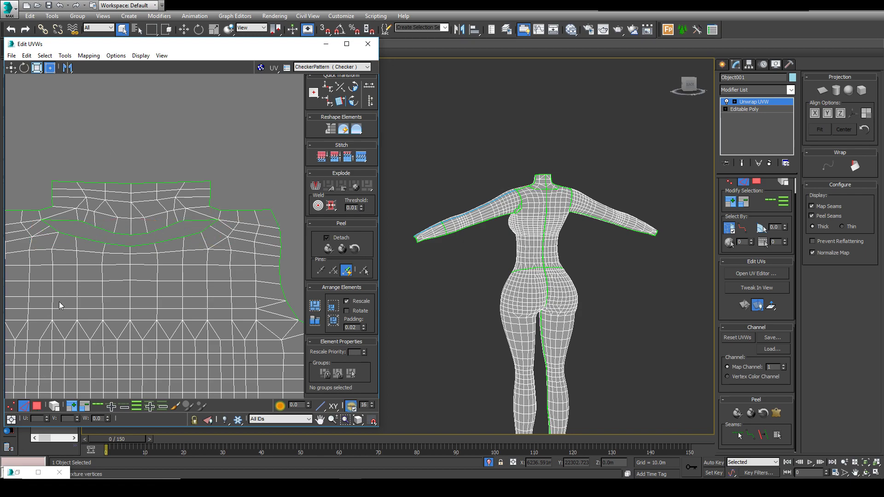
left_click(49, 226)
left_click(12, 69)
double_click(46, 223)
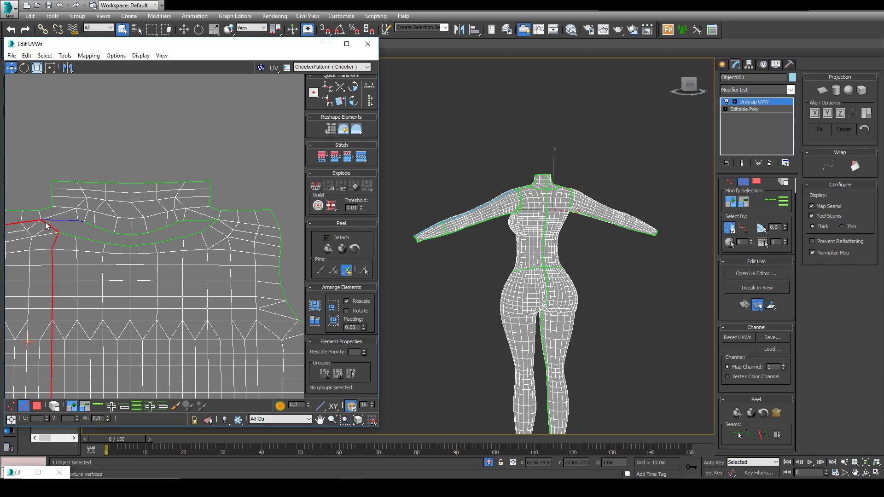
- Select the centre neck piece's open lower edges, drop the surplus edges at the ends, and stitch them to the torso neckline
double_click(67, 226)
left_click(322, 157)
key("ctrl+z")
scroll(131, 264, "down", 2)
middle_click_drag(130, 269, 206, 271)
left_click_drag(120, 213, 158, 233, "alt")
middle_click_drag(266, 230, 252, 225)
scroll(252, 226, "up", 2)
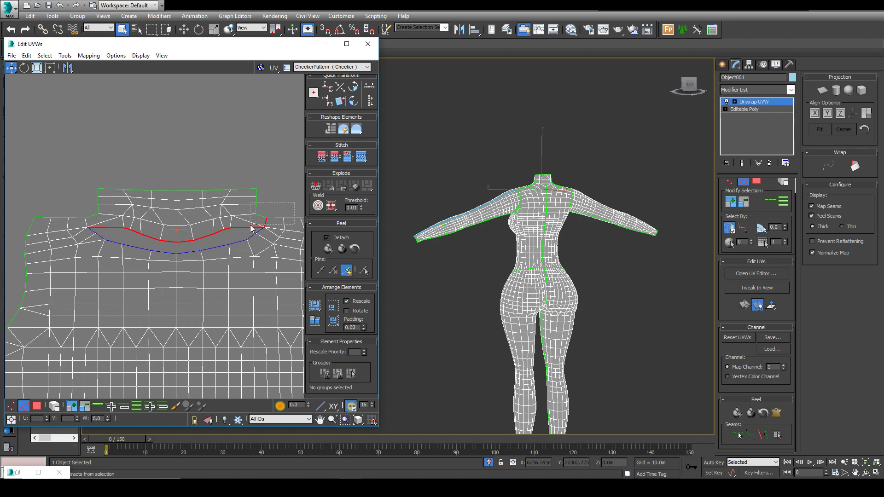
key("ctrl+s")
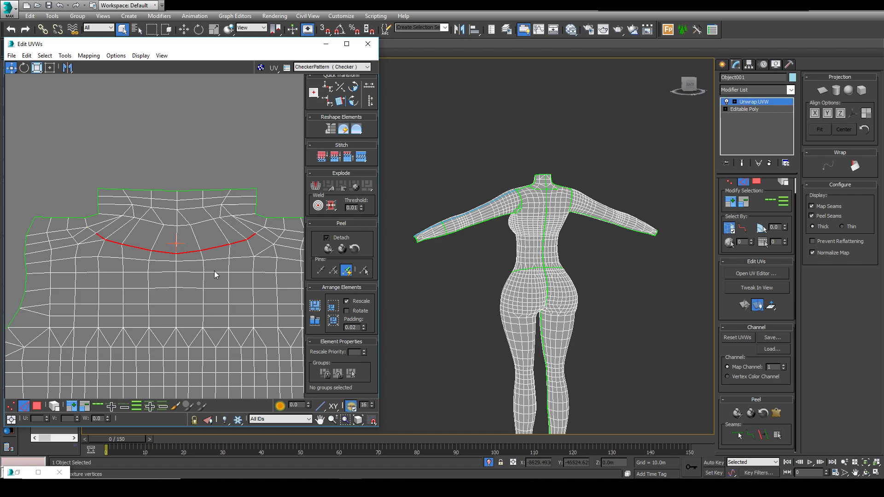
- Assign the black-and-white striped material to the body and inspect the stripes around the neck and shoulders
scroll(217, 271, "down", 2)
middle_click_drag(493, 262, 640, 253, "alt")
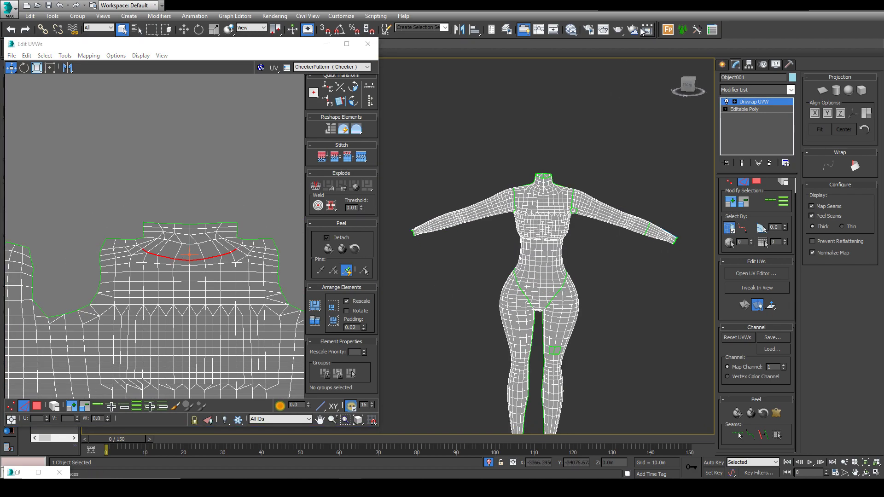
left_click(646, 30)
right_click(155, 276)
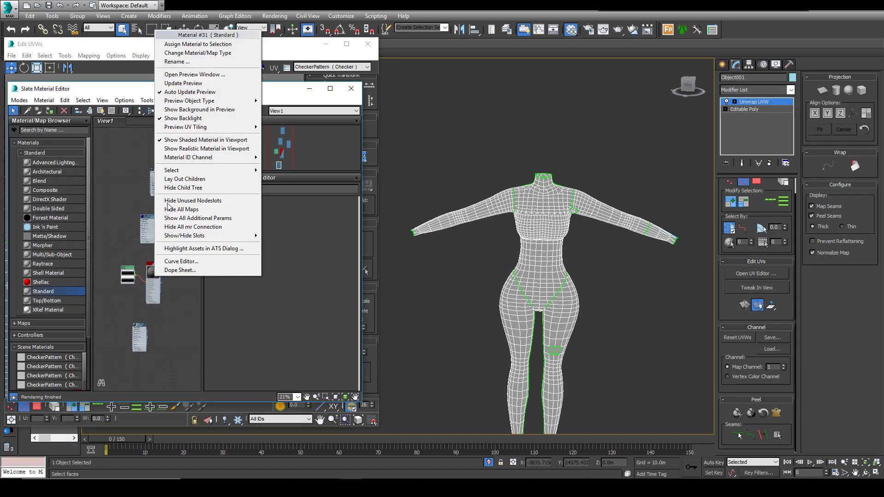
left_click(203, 44)
scroll(535, 151, "up", 6)
middle_click_drag(543, 154, 553, 221, "alt")
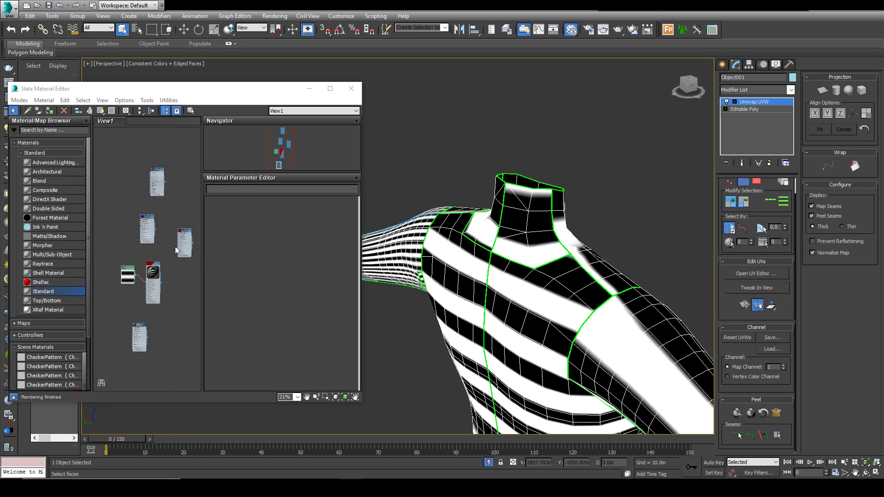
left_click(351, 88)
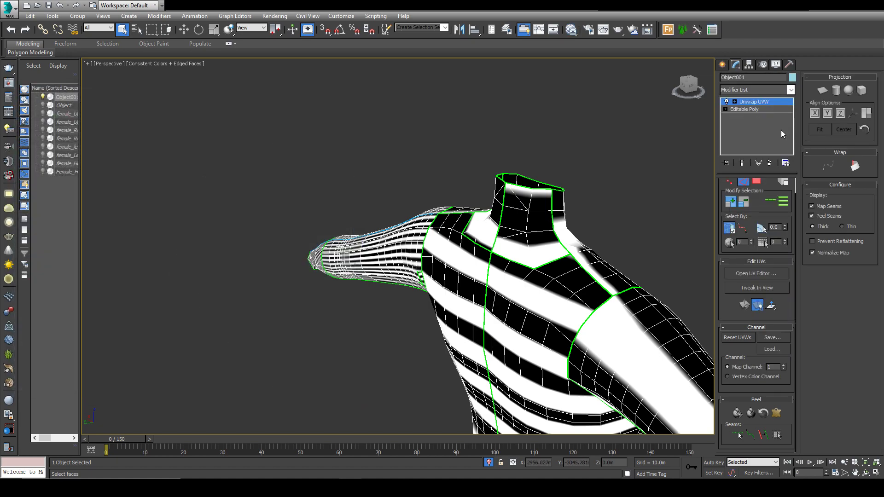
scroll(767, 251, "up", 1)
- Reopen the UV editor and align the top vertex row of all three neck pieces horizontally
left_click(768, 290)
scroll(177, 250, "down", 3)
middle_click_drag(90, 286, 103, 285)
left_click(11, 406)
scroll(54, 234, "up", 6)
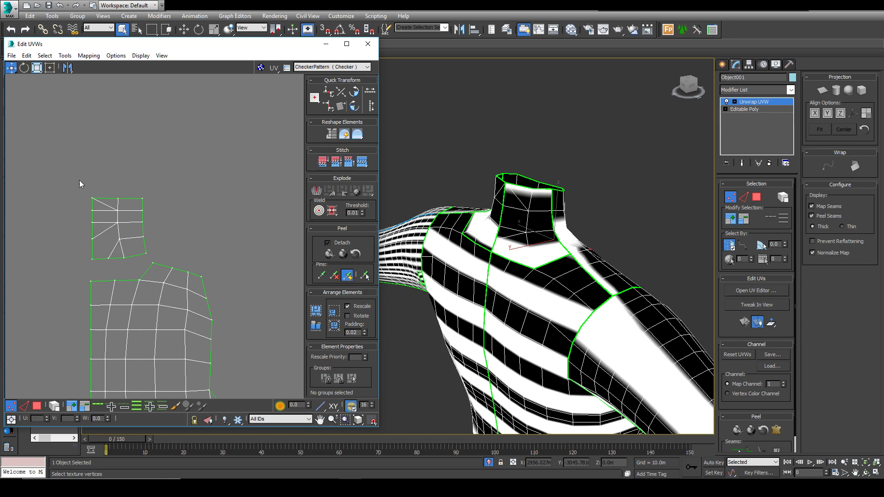
left_click_drag(163, 204, 165, 204)
scroll(154, 225, "down", 2)
middle_click_drag(258, 208, 108, 208)
left_click_drag(99, 209, 283, 235, "ctrl")
middle_click_drag(285, 201, 78, 231)
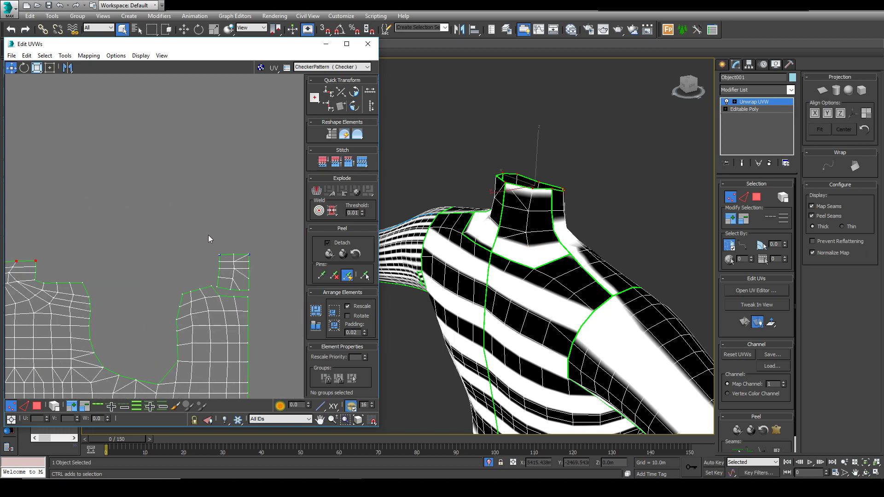
left_click_drag(268, 259, 206, 264, "ctrl")
left_click(328, 92)
- Align the second vertex row of the neck pieces horizontally
middle_click_drag(73, 270, 200, 264)
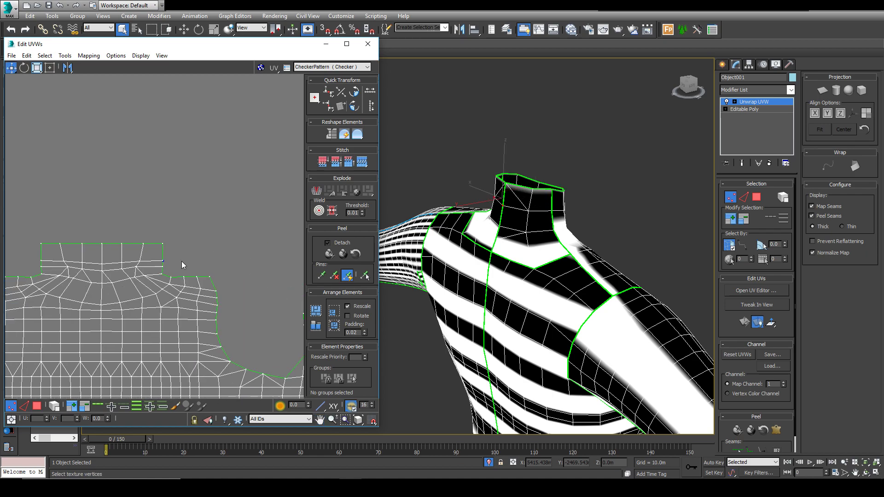
left_click_drag(23, 264, 24, 265)
middle_click_drag(22, 268, 283, 273)
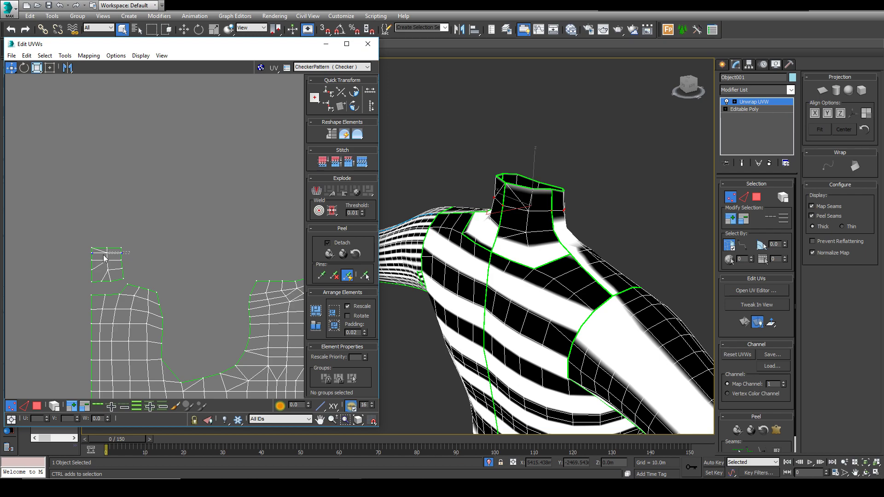
left_click(328, 93)
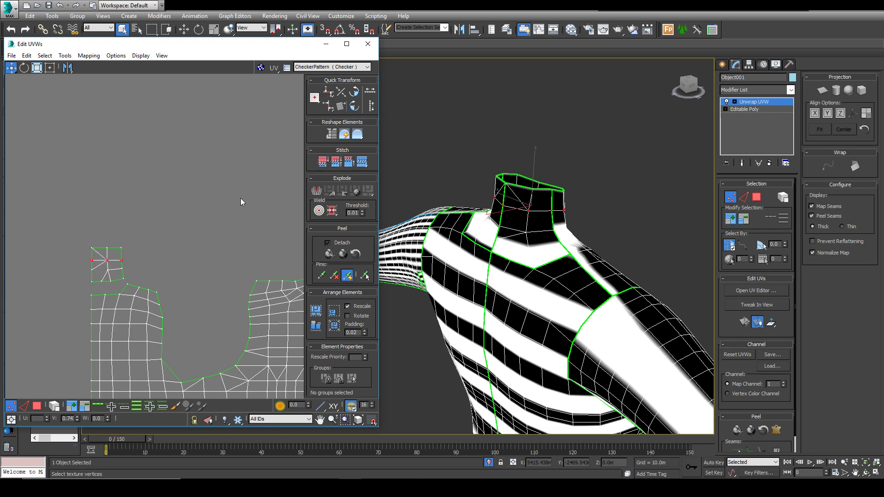
- Select the third vertex row across all three neck pieces, align it horizontally, and undo the trial move of that row
middle_click_drag(278, 267, 129, 257)
left_click_drag(216, 250, 217, 245)
middle_click_drag(40, 264, 190, 262)
left_click_drag(132, 247, 73, 254)
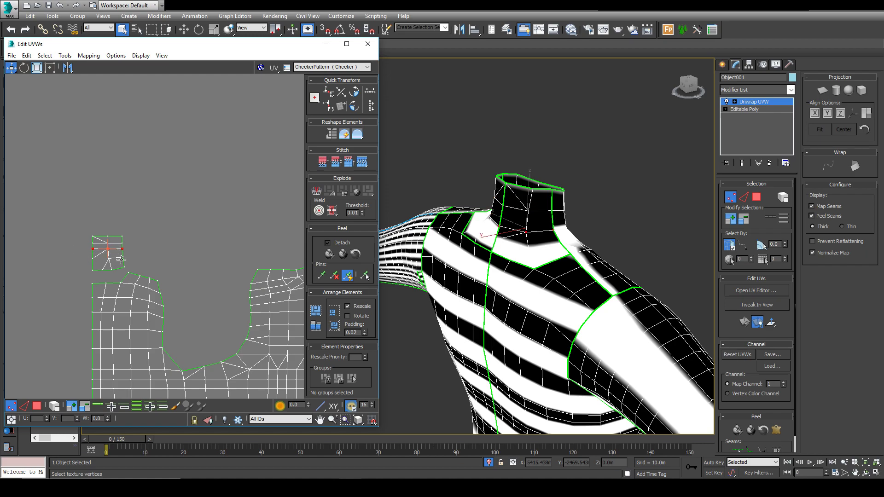
middle_click_drag(200, 268, 108, 263)
middle_click_drag(192, 253, 126, 252)
left_click_drag(126, 250, 278, 264)
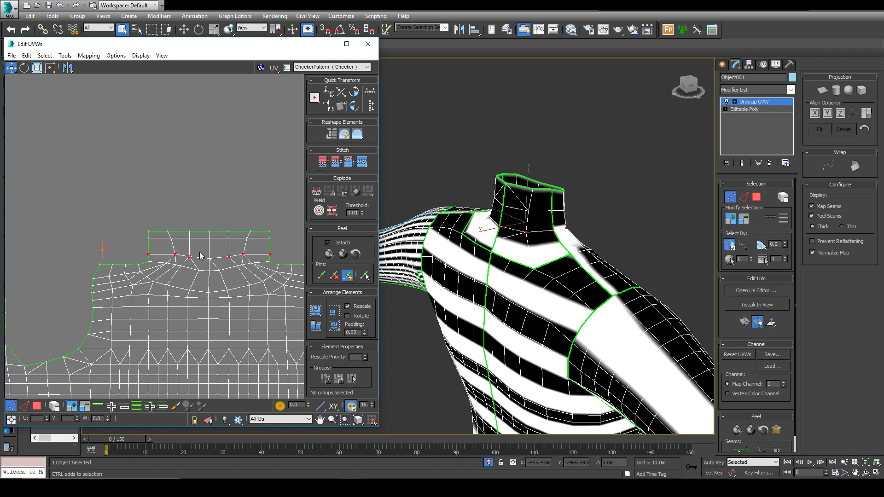
left_click_drag(204, 252, 217, 262, "ctrl")
middle_click_drag(216, 262, 81, 256)
middle_click_drag(293, 271, 193, 270)
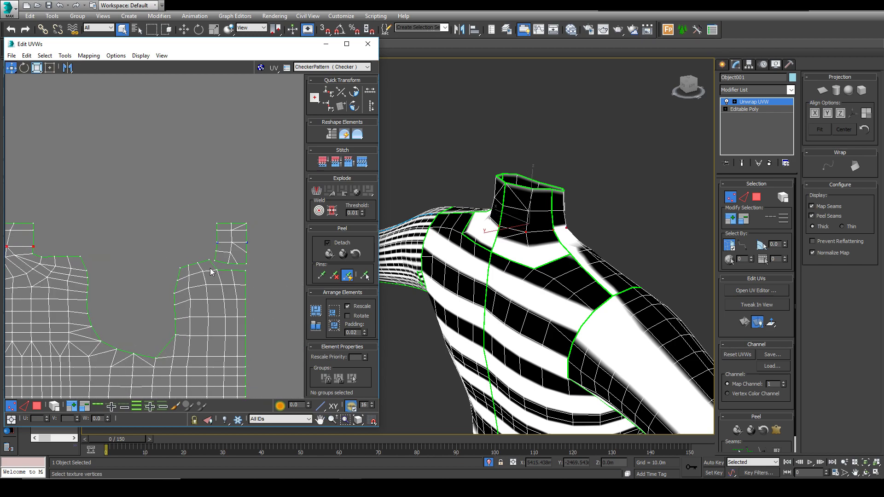
left_click_drag(266, 248, 268, 248, "ctrl")
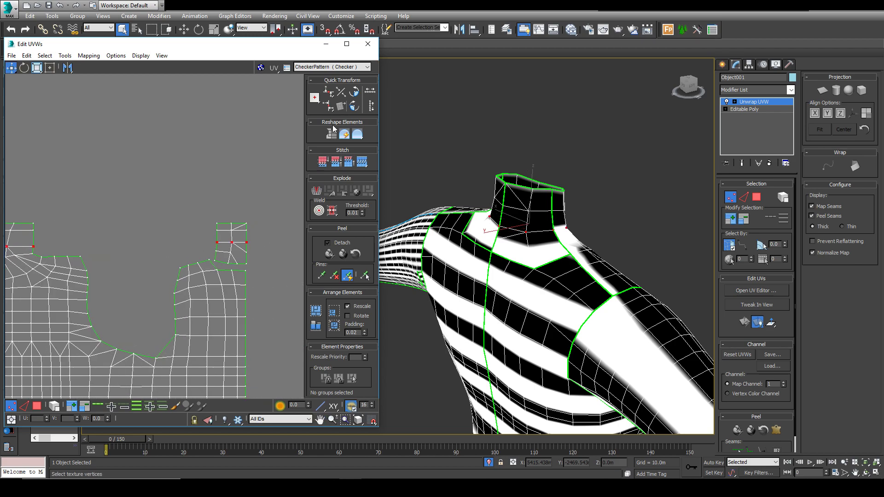
left_click(329, 92)
middle_click_drag(83, 249, 208, 258)
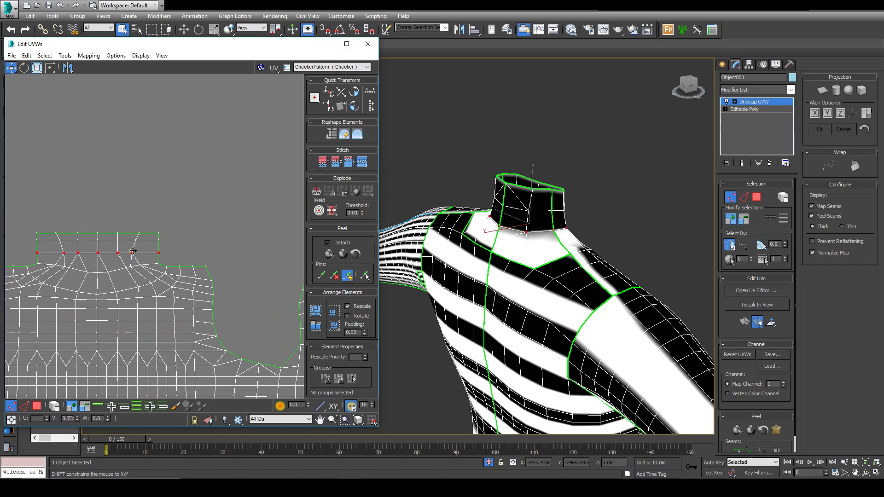
left_click_drag(133, 251, 138, 249)
key("ctrl+z")
- Paint-select the curved vertex row at the base of the centre neck piece and relax it with Relax By Edge Angles
left_click(172, 409)
middle_click_drag(106, 289, 173, 268)
left_click(171, 267)
scroll(140, 250, "up", 2)
left_click_drag(130, 246, 237, 248)
left_click(64, 56)
left_click(89, 211)
left_click(79, 85)
left_click(73, 98)
left_click(109, 125)
left_click(109, 126)
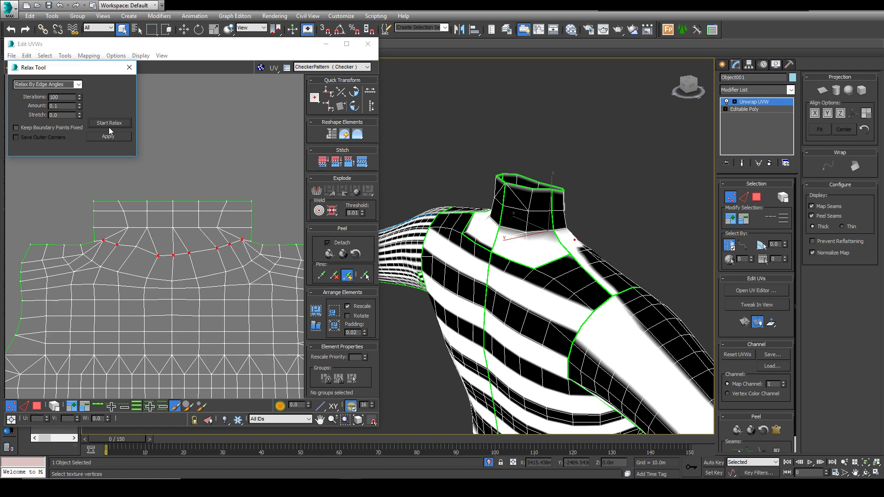
- Paint-select the inner vertices of the centre neck piece and relax them by edge angles
left_click_drag(121, 224, 236, 227)
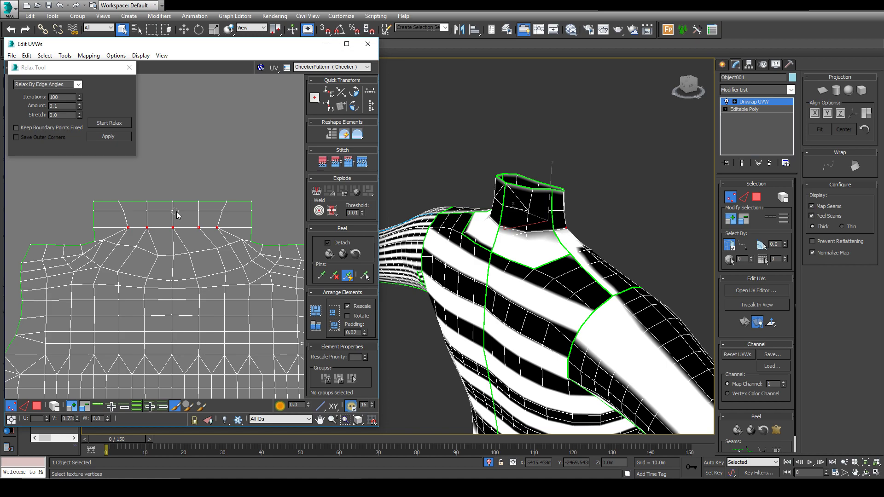
left_click(117, 124)
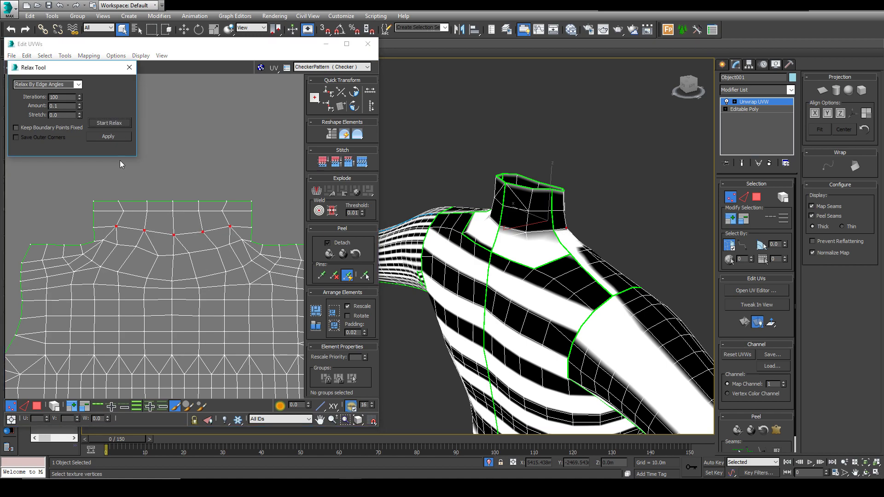
left_click(103, 123)
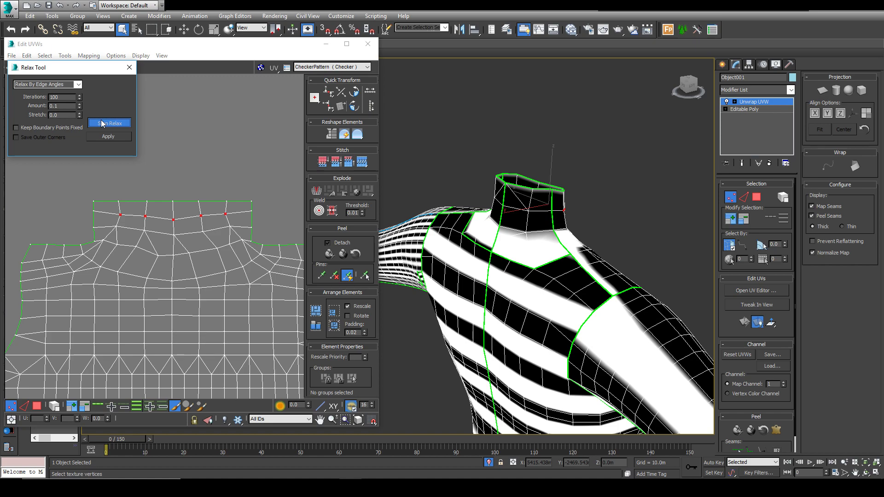
- Undo the last brush selection, then paint-select and relax the vertices where the centre neck piece curves into the shoulders
scroll(227, 263, "down", 2)
mouse_move(146, 261)
left_mouse_down()
mouse_move(202, 274)
mouse_move(237, 263)
left_mouse_up()
key("ctrl+z")
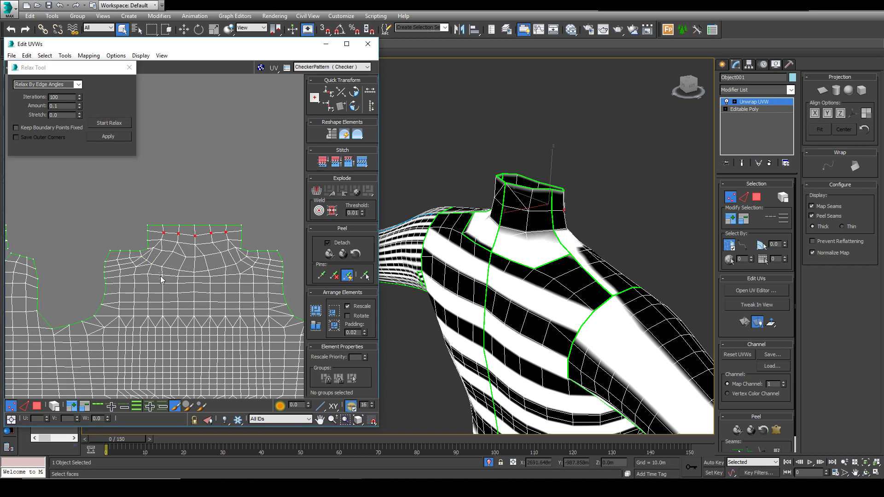
scroll(162, 276, "up", 2)
mouse_move(135, 248)
left_mouse_down()
mouse_move(211, 268)
mouse_move(185, 270)
mouse_move(224, 271)
mouse_move(274, 253)
left_mouse_up()
left_click(113, 124)
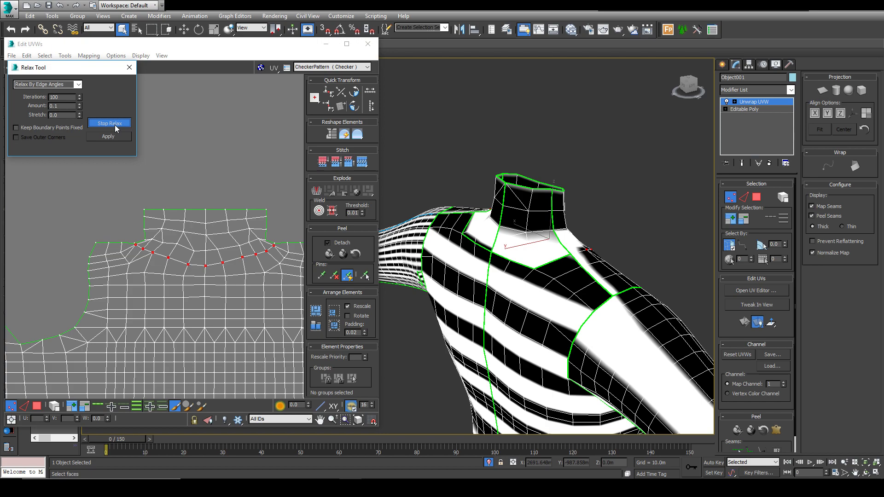
- Paint-select a patch of vertices in the middle of the torso shell, relax it by edge angles, and close the Relax Tool
middle_click_drag(271, 254, 192, 277)
scroll(192, 278, "down", 5)
left_click(209, 232)
middle_click_drag(169, 338, 174, 319)
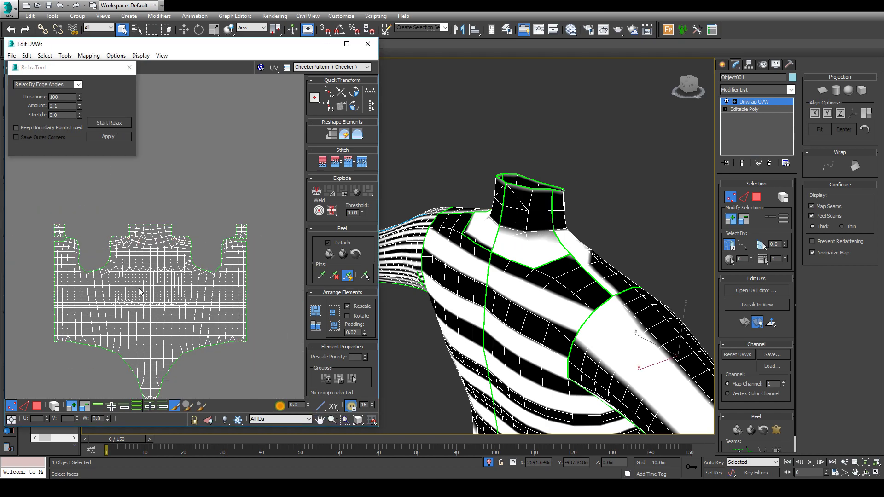
left_click_drag(137, 282, 161, 296)
left_click(111, 124)
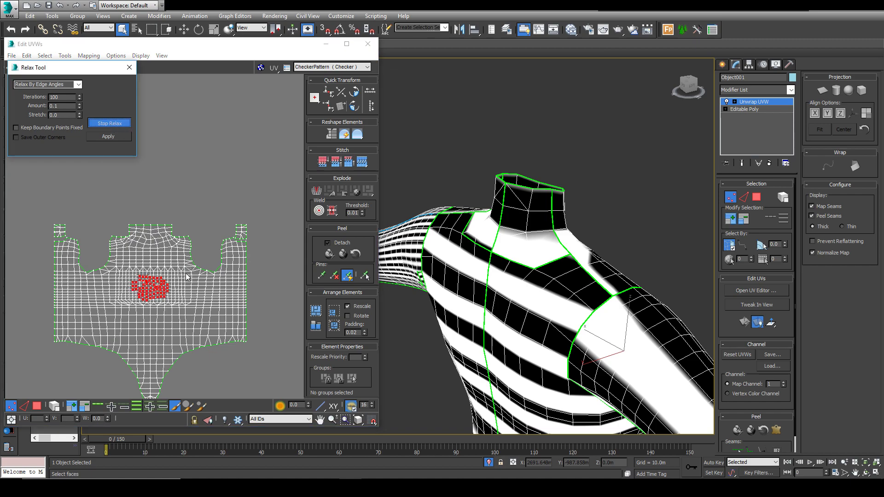
left_click(129, 67)
left_click(205, 192)
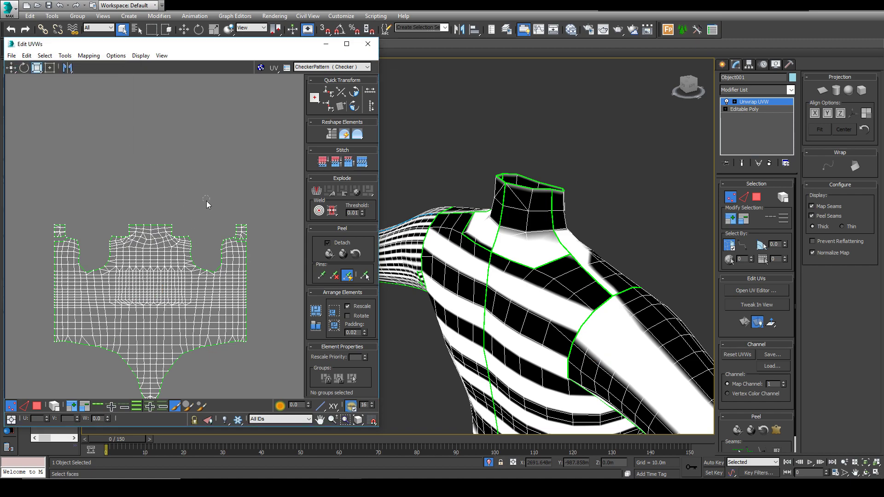
- Examine the finished torso shell and the remaining body shells across the UV layout
scroll(166, 261, "down", 3)
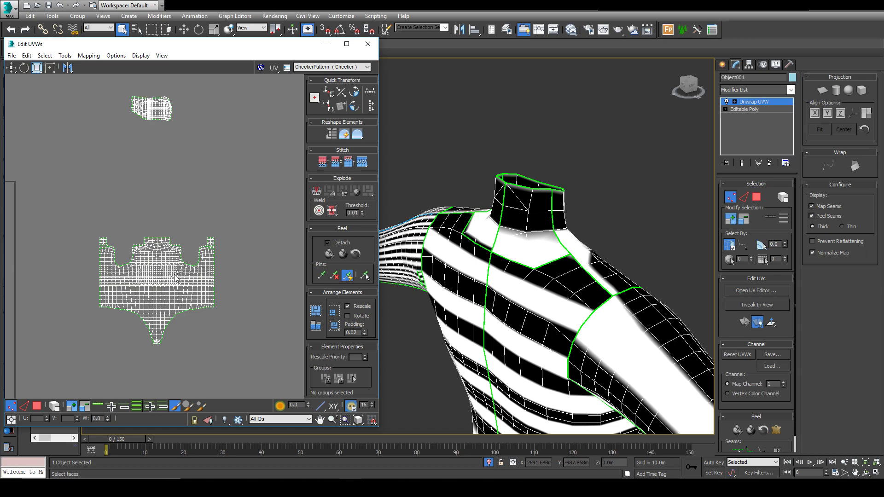
scroll(415, 260, "down", 6)
scroll(316, 313, "down", 1)
scroll(148, 307, "down", 6)
scroll(196, 313, "up", 3)
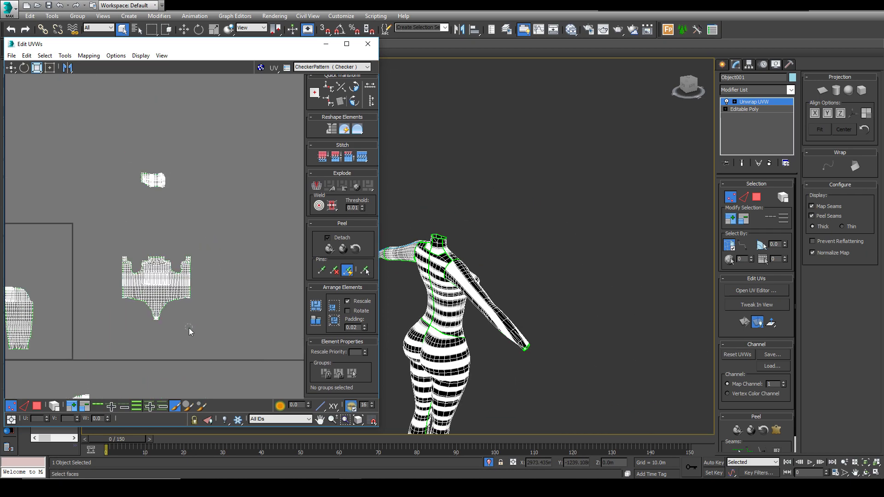
scroll(189, 329, "down", 3)
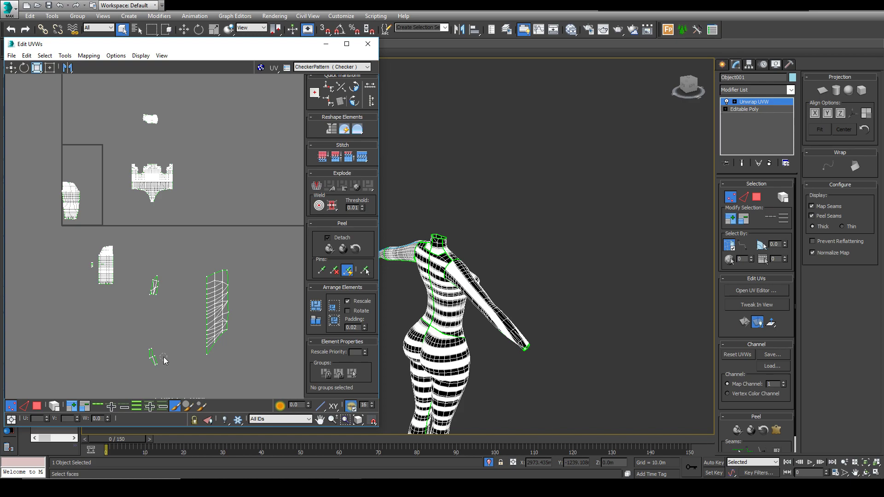
scroll(164, 162, "up", 5)
middle_click_drag(125, 222, 199, 257)
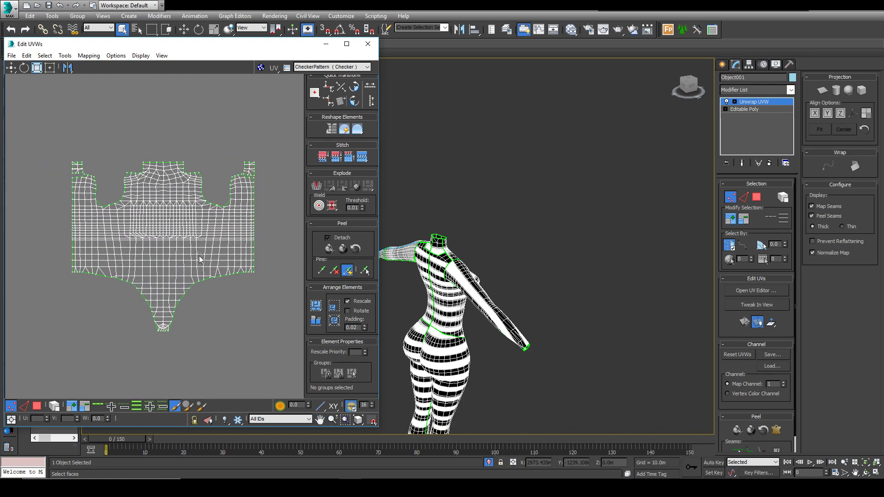
scroll(185, 280, "up", 3)
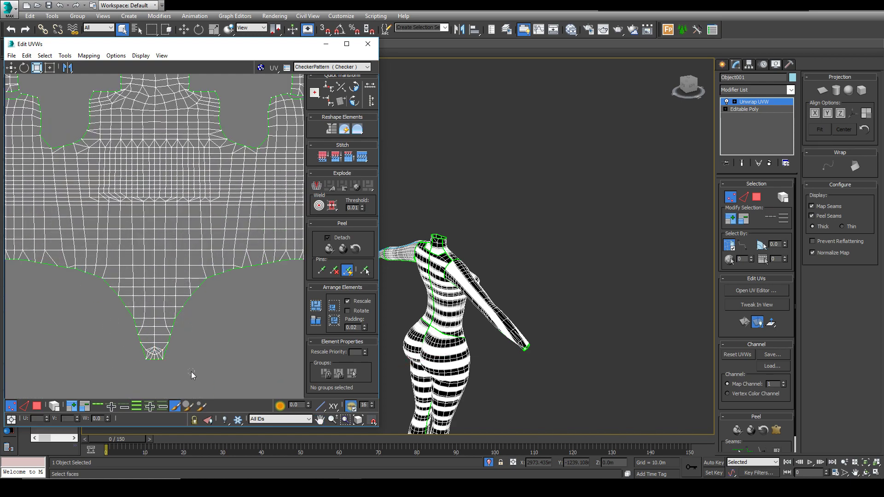
scroll(191, 371, "down", 5)
scroll(99, 377, "down", 6)
middle_click_drag(120, 380, 72, 175)
scroll(73, 175, "down", 2)
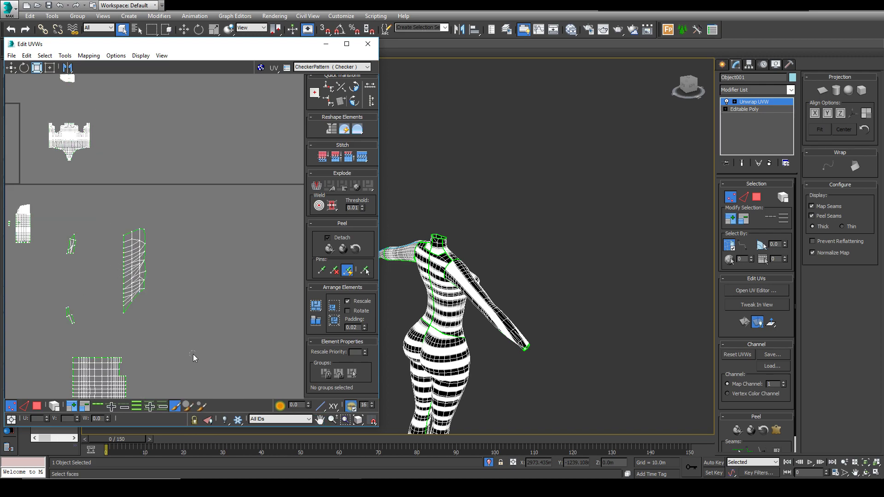
scroll(192, 368, "down", 3)
- Switch to polygon selection, turn off whole-element selection, and clear the selected shell faces
left_click(37, 408)
left_click_drag(147, 383, 94, 207)
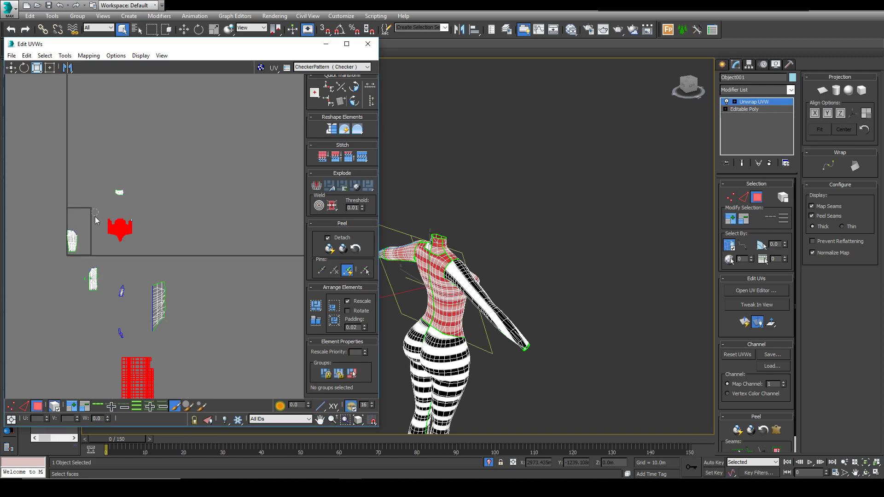
left_click(70, 362)
left_click(58, 408)
left_click_drag(145, 396, 144, 376)
left_click(191, 345)
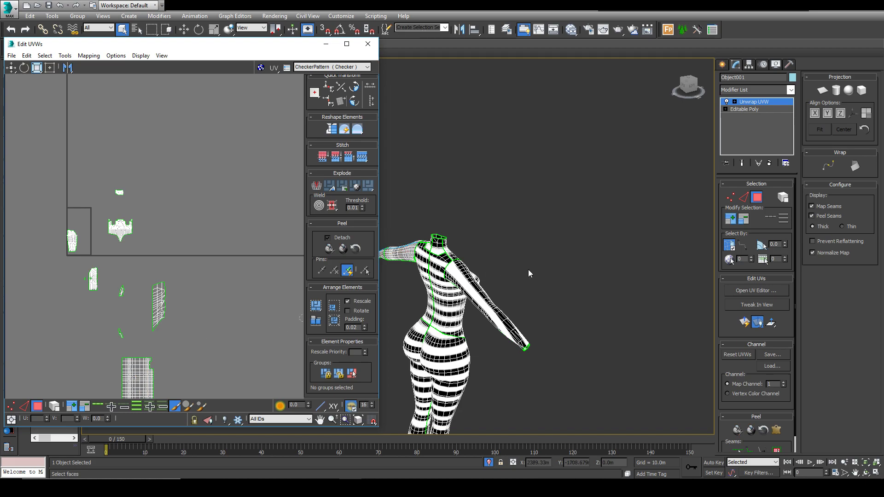